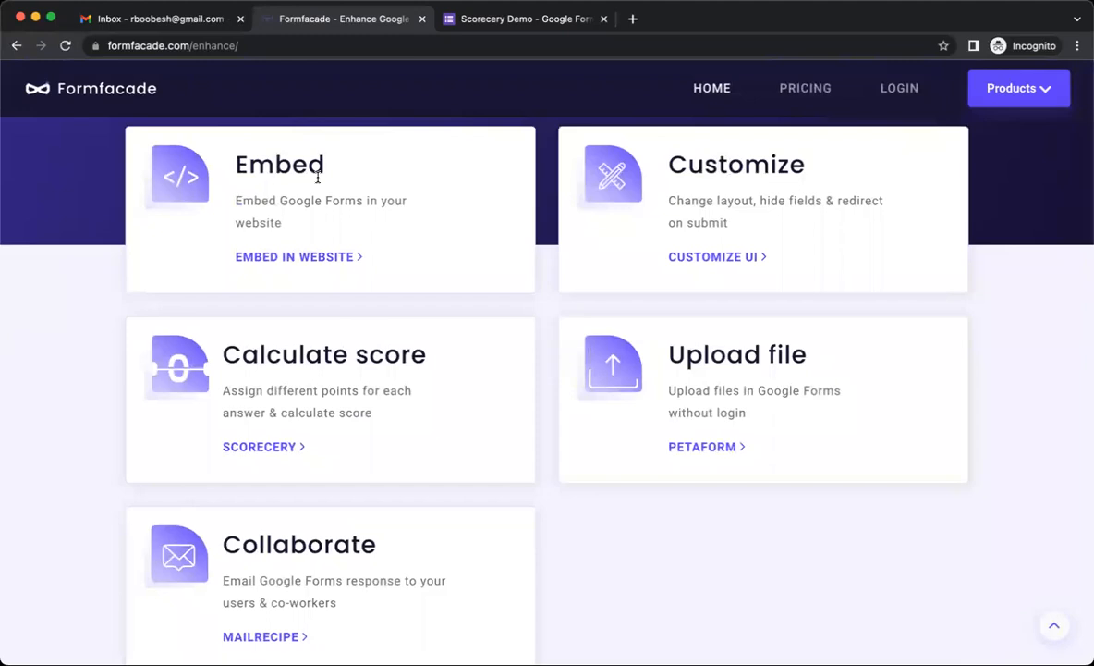
- Load formfacade.com in a new tab and browse its Support page's problem-report form
click(633, 19)
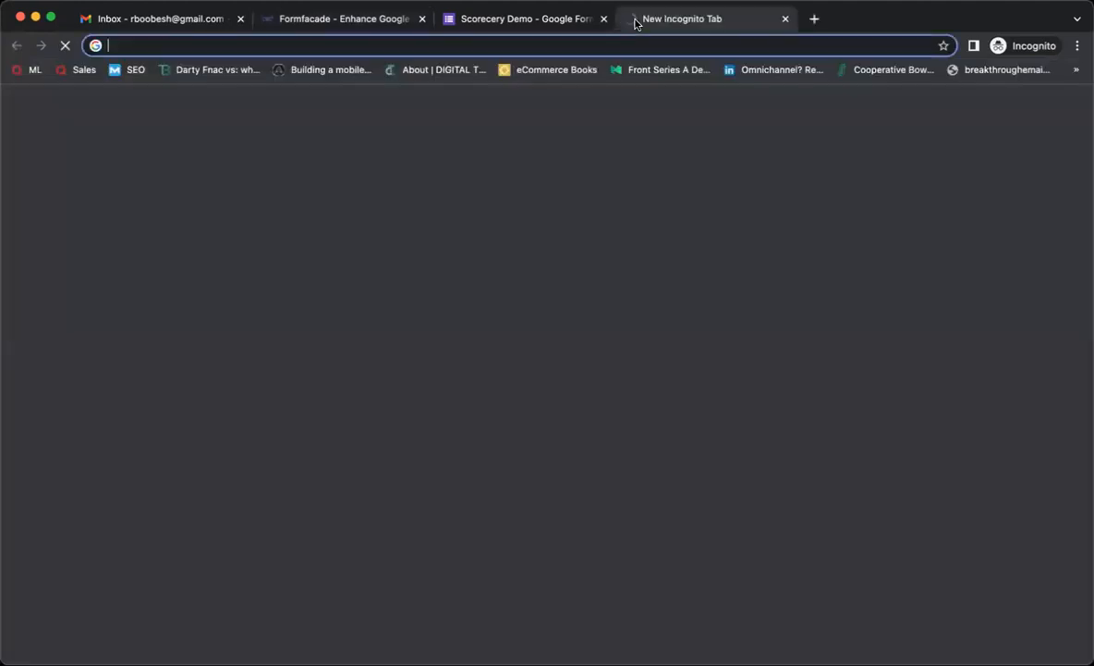
text(for)
key(Return)
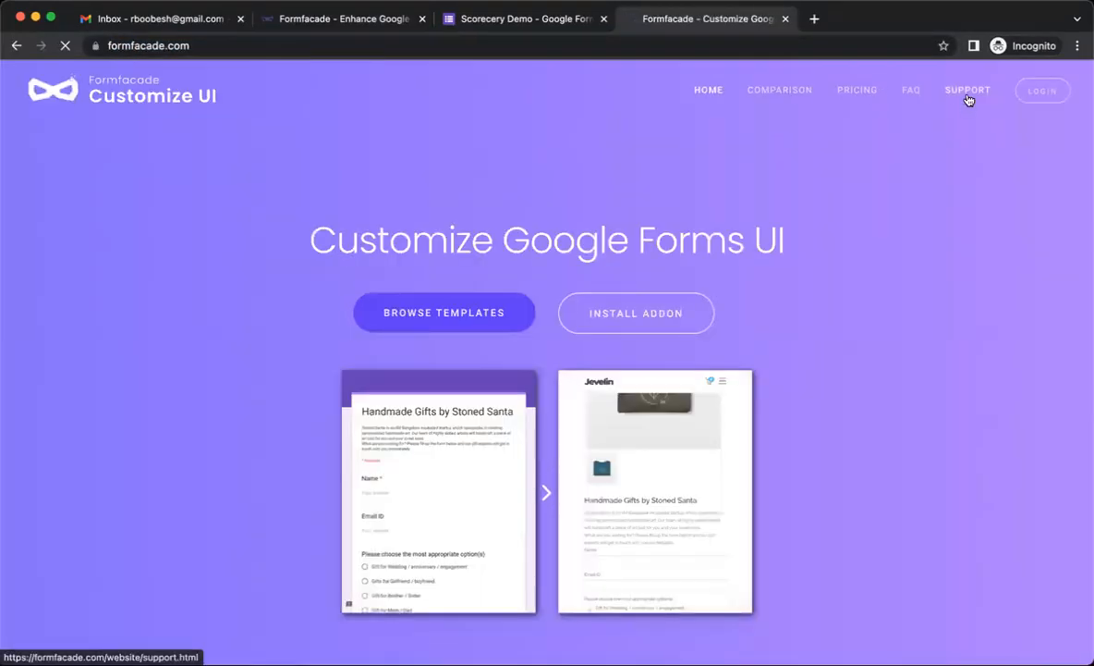
click(968, 92)
scroll(615, 298, down, 3)
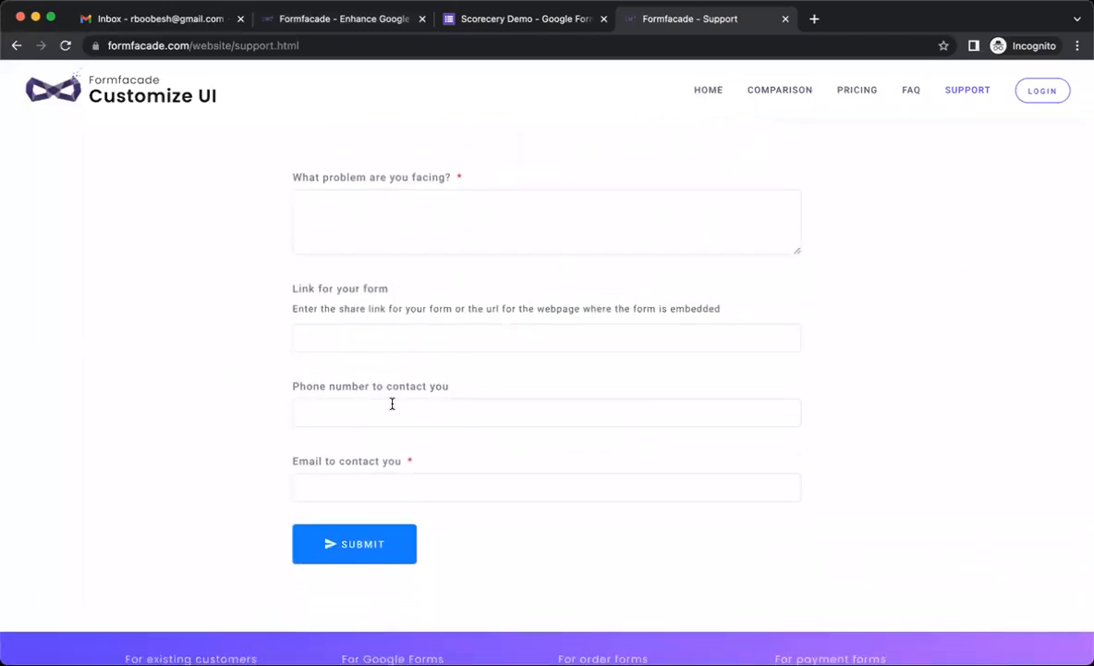
scroll(440, 274, up, 3)
scroll(441, 280, down, 1)
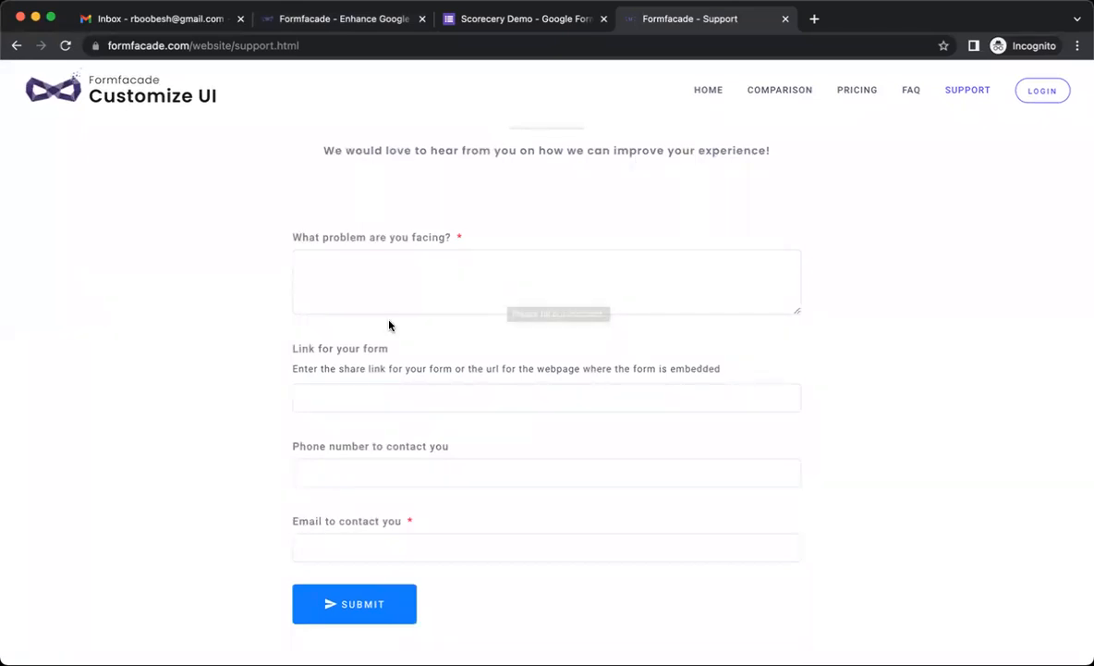
- Return to the Formfacade product cards tab and briefly highlight the Customize heading
click(342, 25)
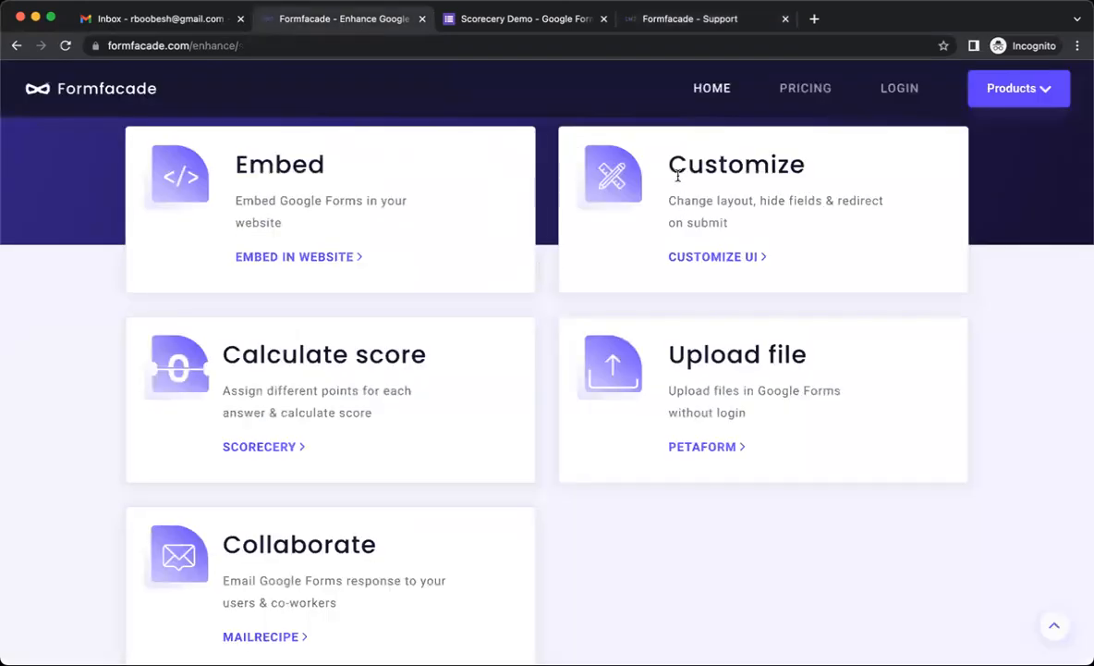
drag(672, 169, 827, 176)
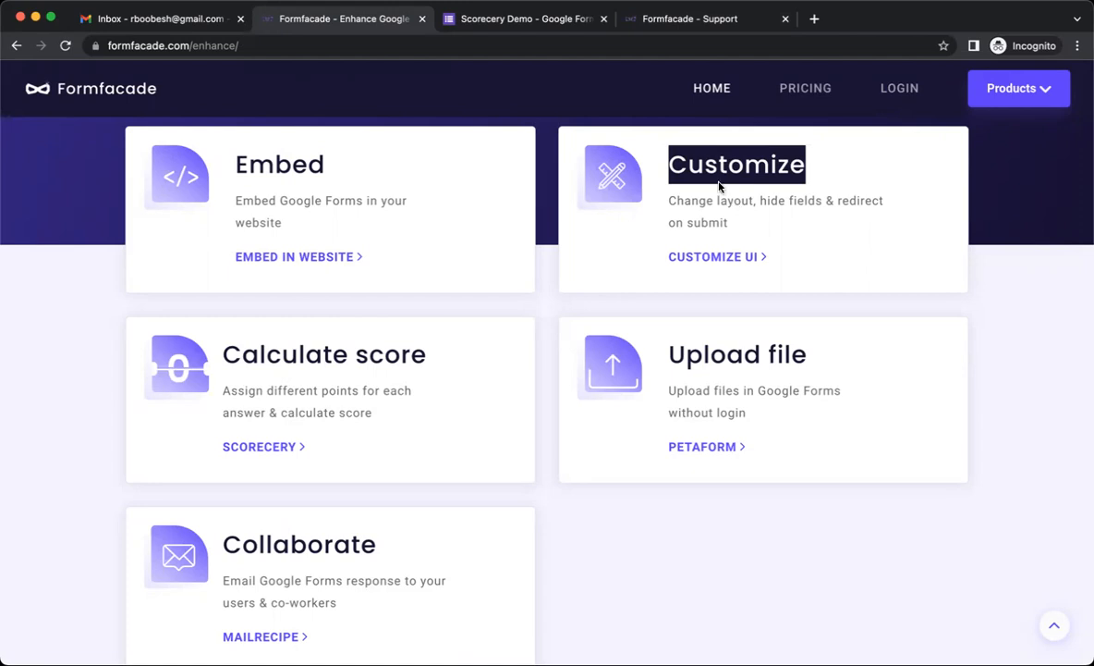
click(719, 185)
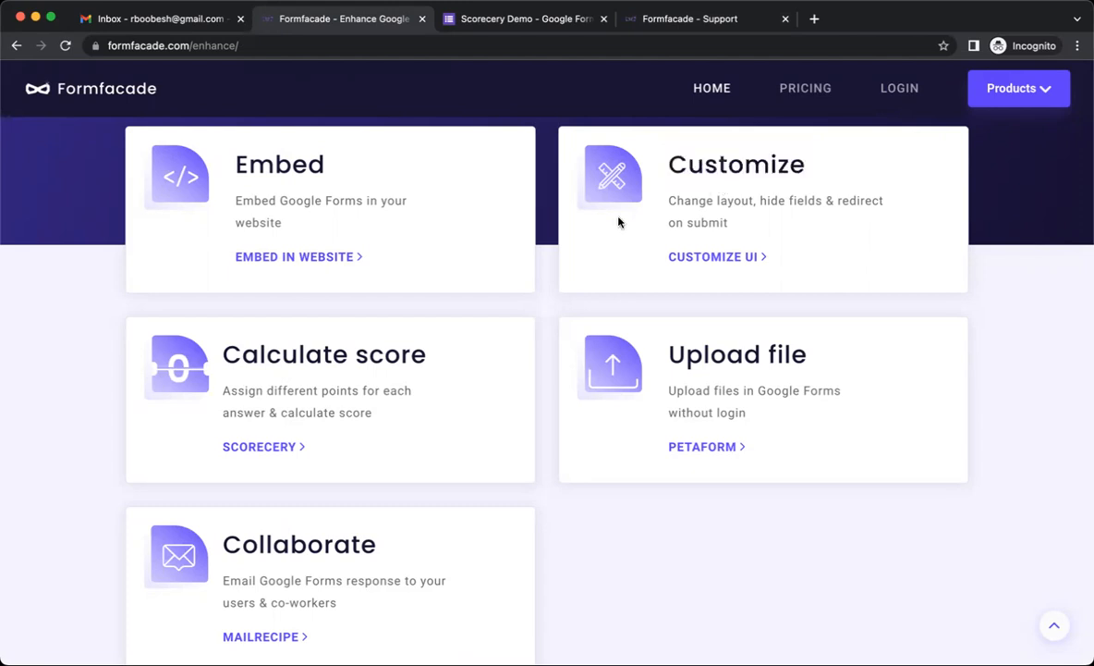
triple_click(418, 358)
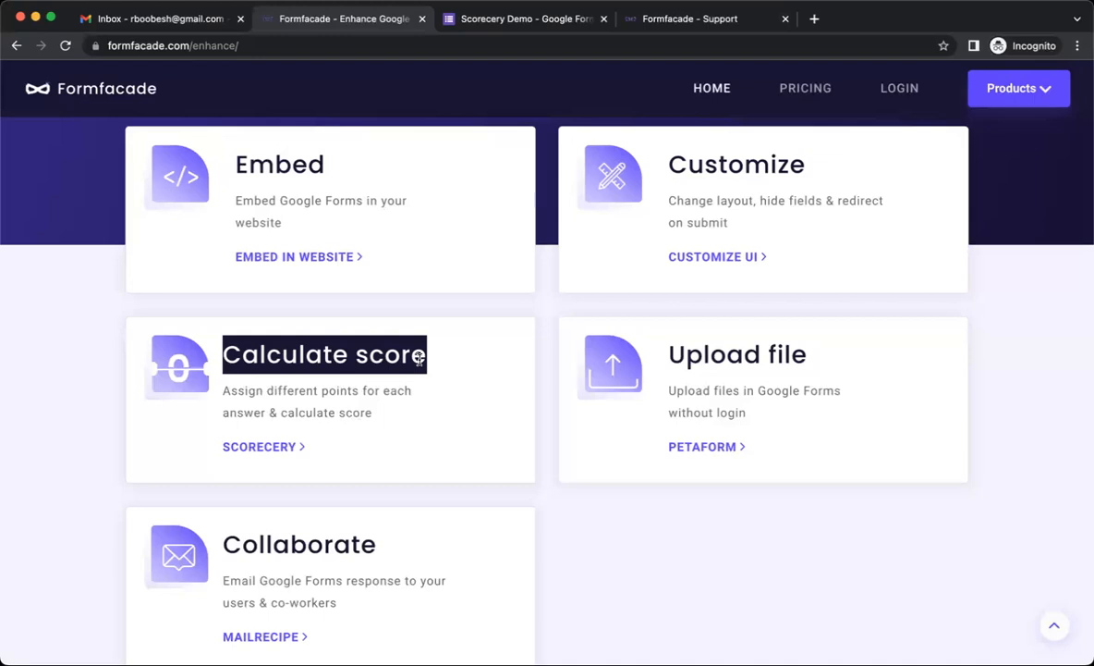
click(329, 363)
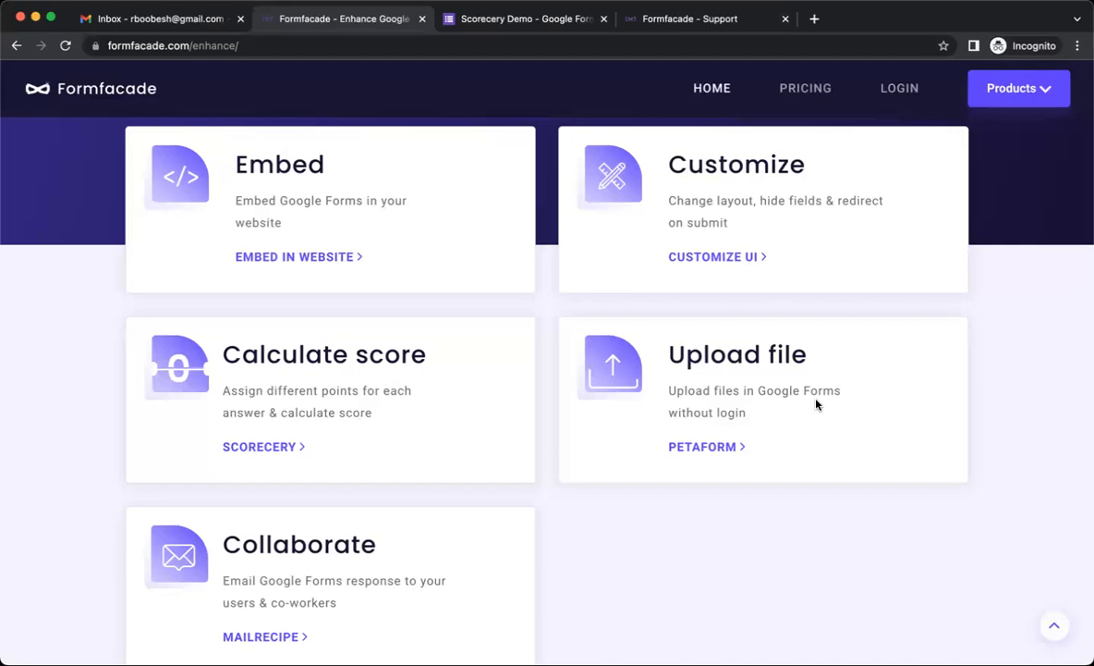
drag(764, 453, 704, 390)
click(790, 390)
scroll(791, 390, down, 3)
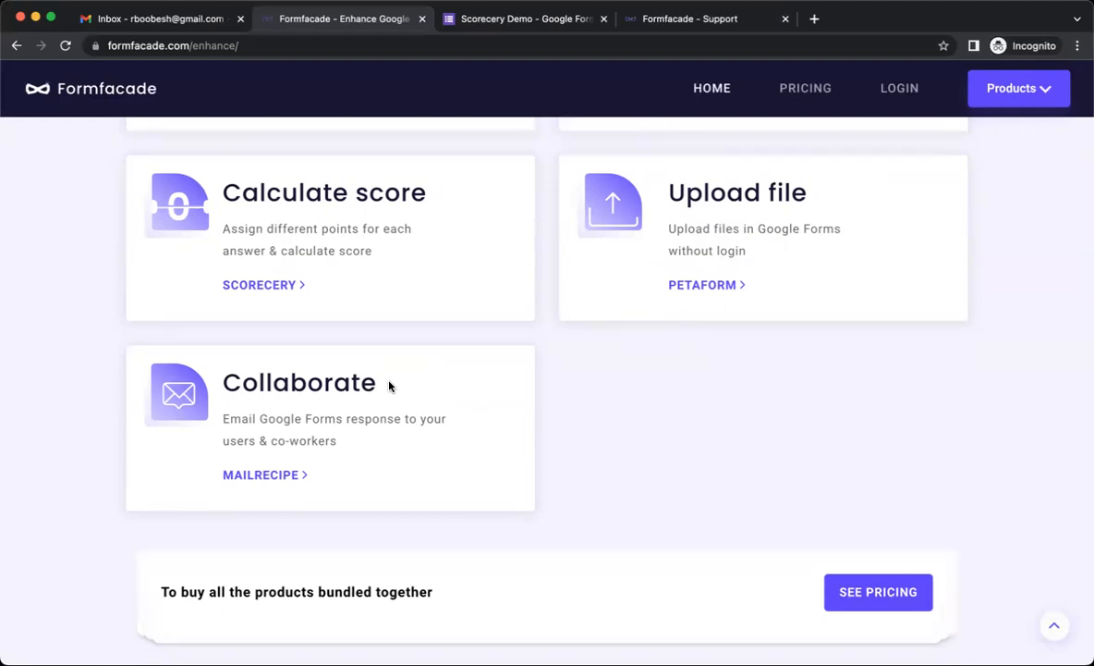
double_click(300, 379)
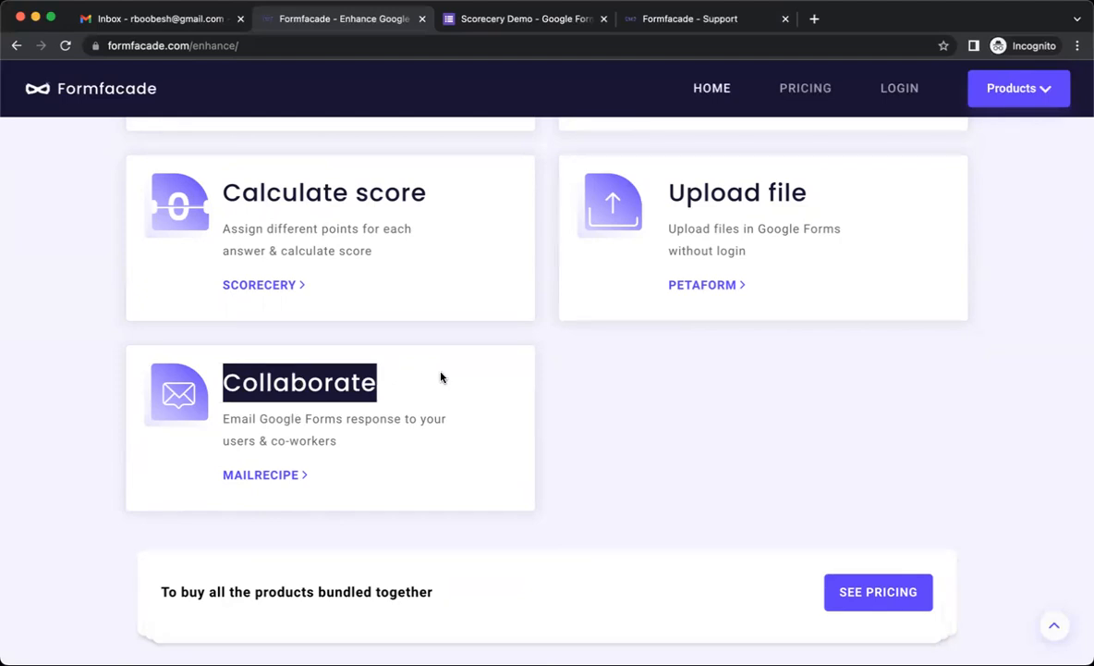
scroll(442, 377, up, 2)
triple_click(391, 361)
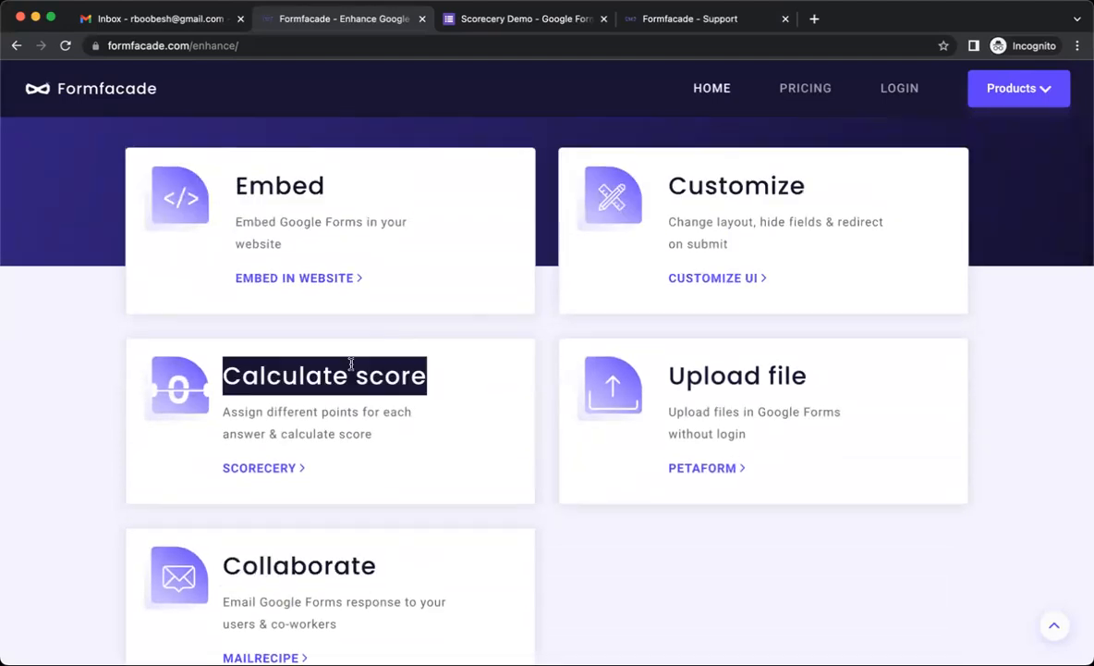
double_click(297, 390)
drag(225, 379, 334, 469)
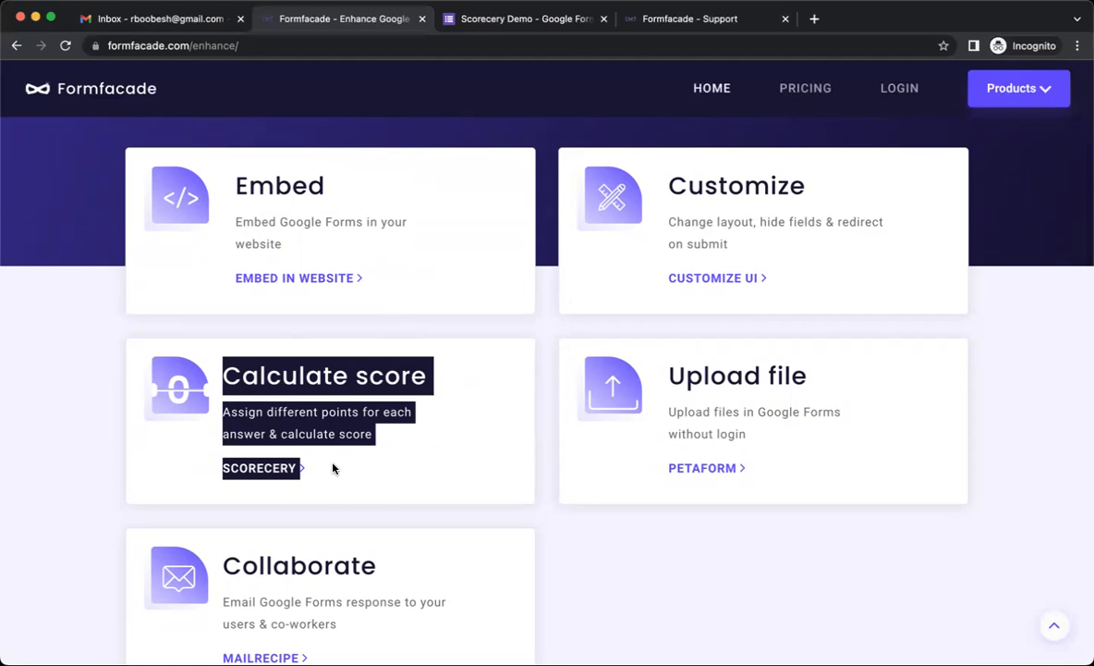
- Switch to the Scorecery Demo form tab and scroll through its number-validated SCORE questions
key(ctrl+Tab)
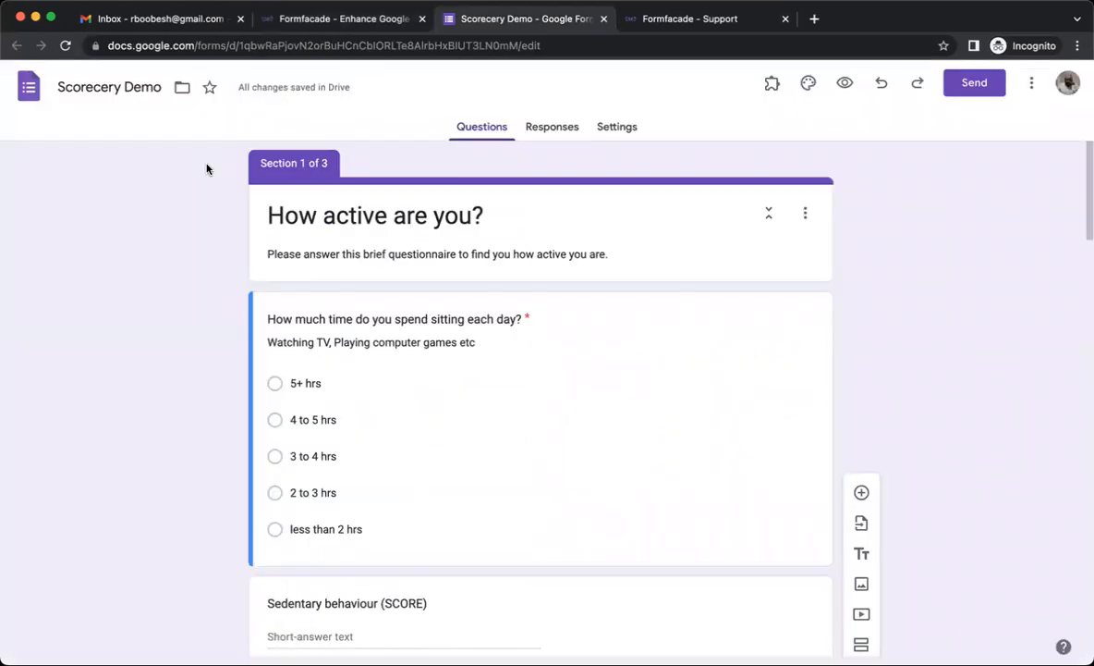
scroll(393, 309, down, 8)
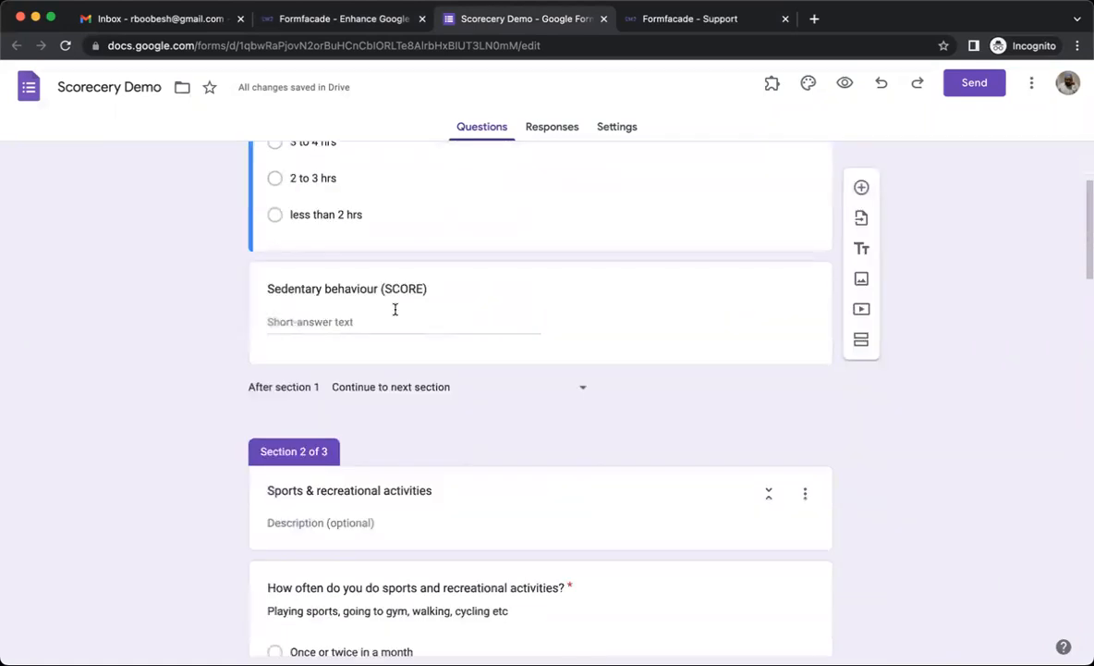
scroll(394, 312, up, 7)
scroll(395, 312, down, 8)
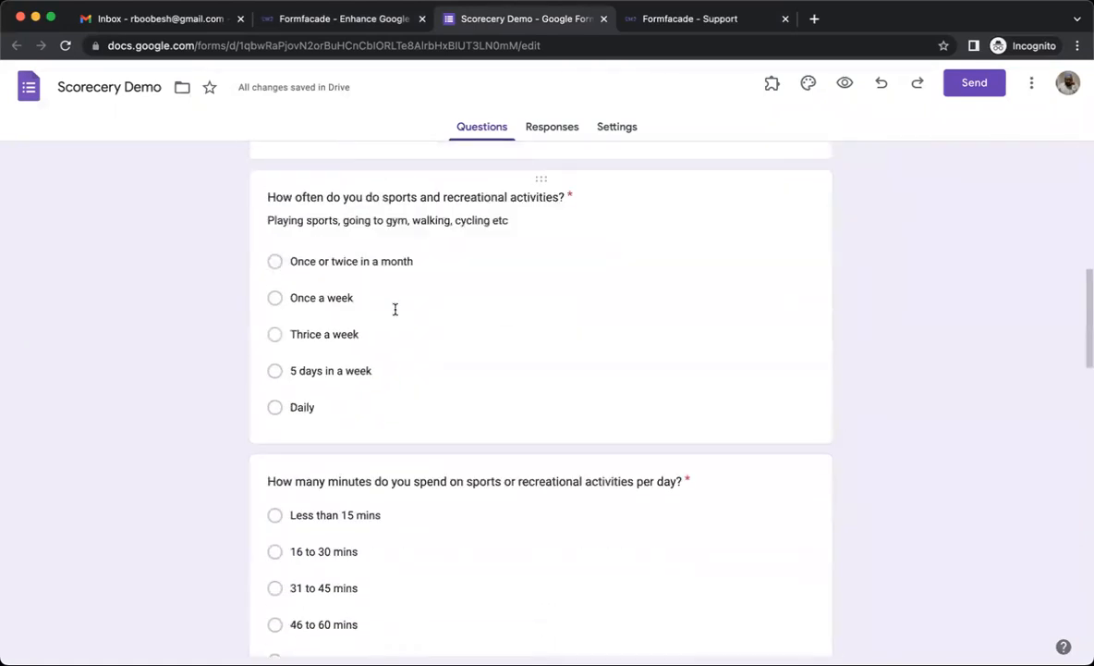
scroll(395, 312, down, 5)
scroll(395, 312, up, 20)
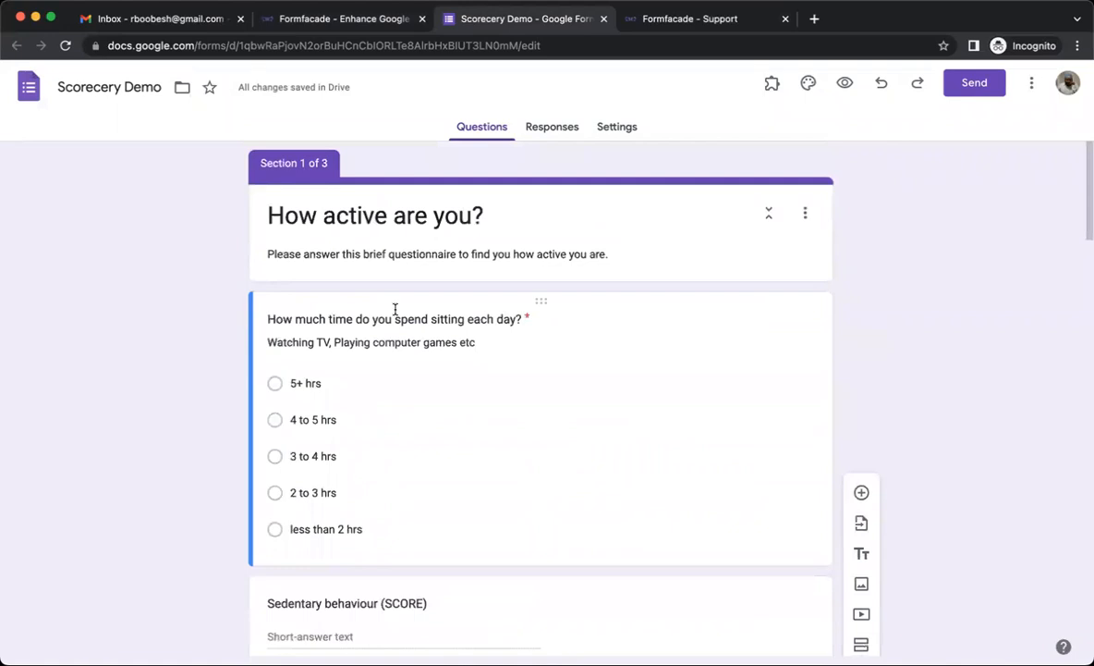
scroll(395, 312, down, 20)
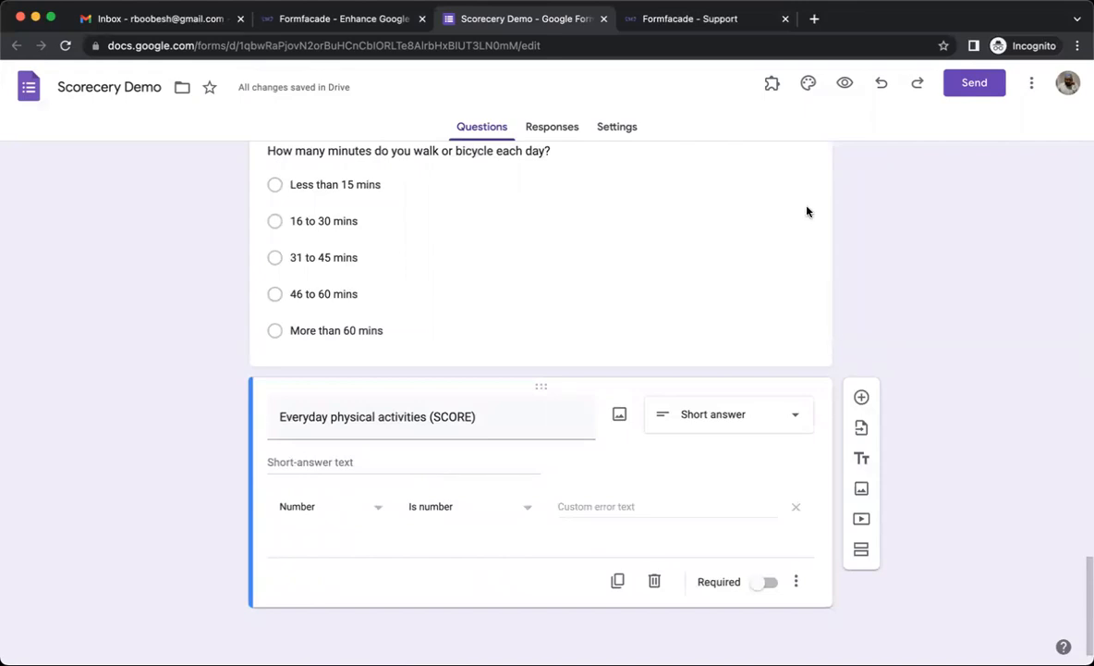
scroll(802, 211, up, 5)
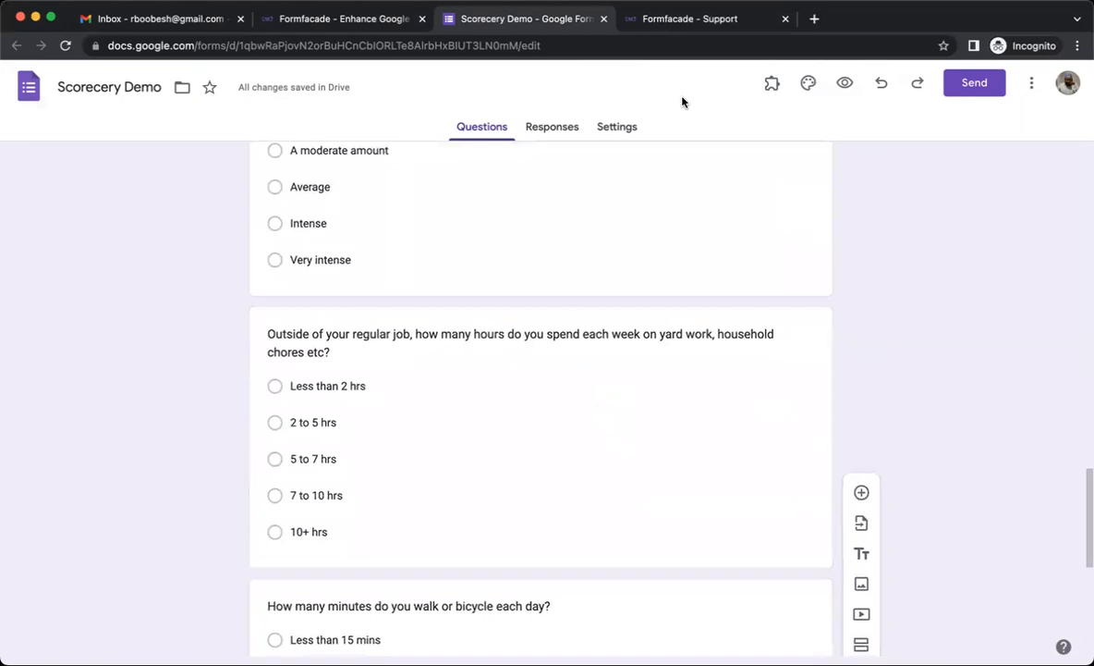
scroll(719, 106, up, 15)
- Start the Scorecery add-on's score configuration, choosing to score the multiple choice questions
click(770, 90)
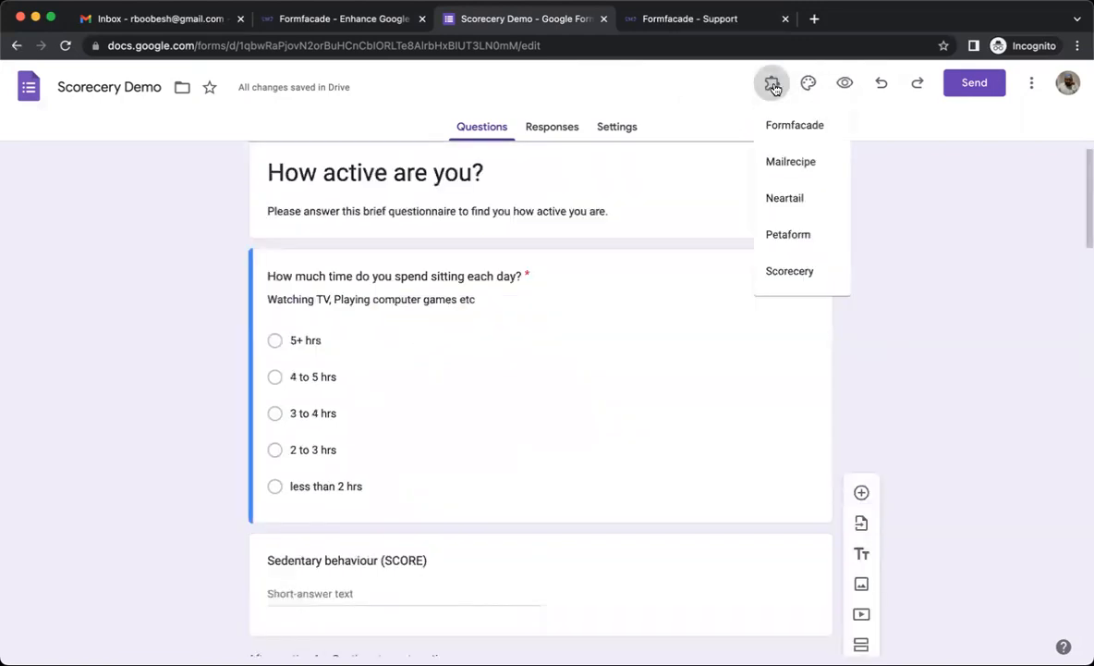
click(807, 278)
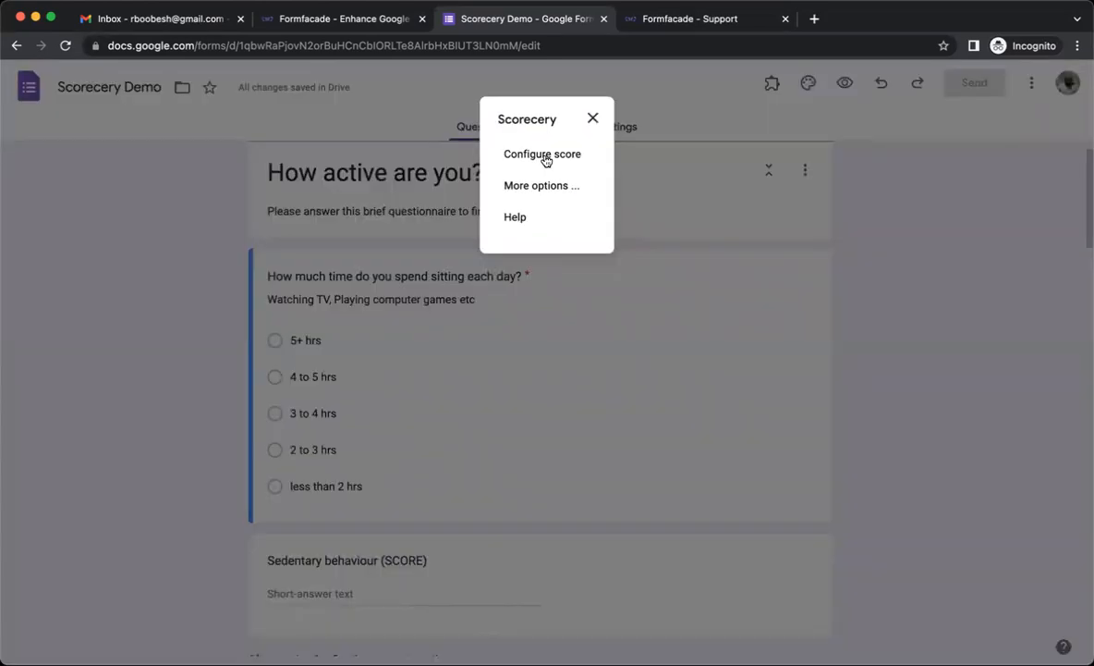
click(545, 155)
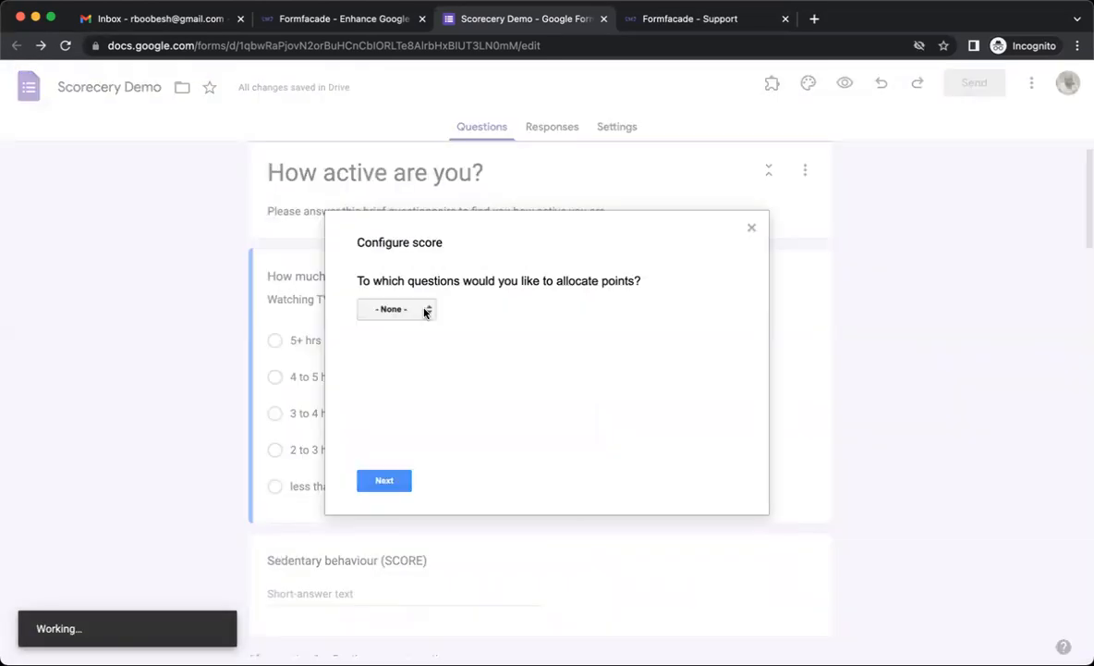
click(425, 311)
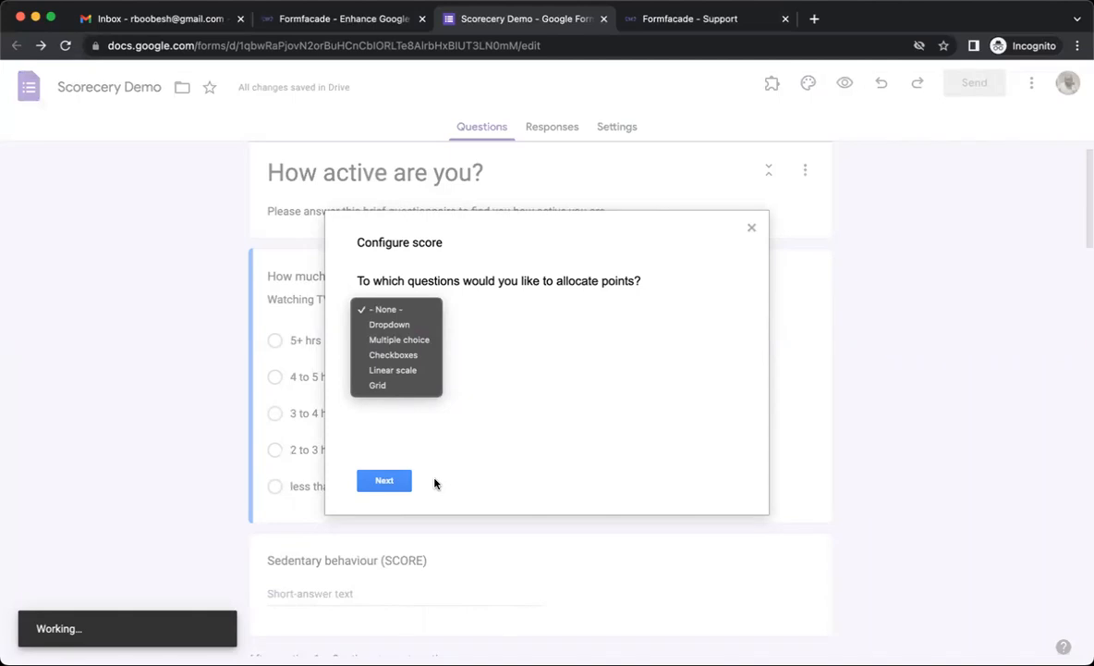
click(428, 343)
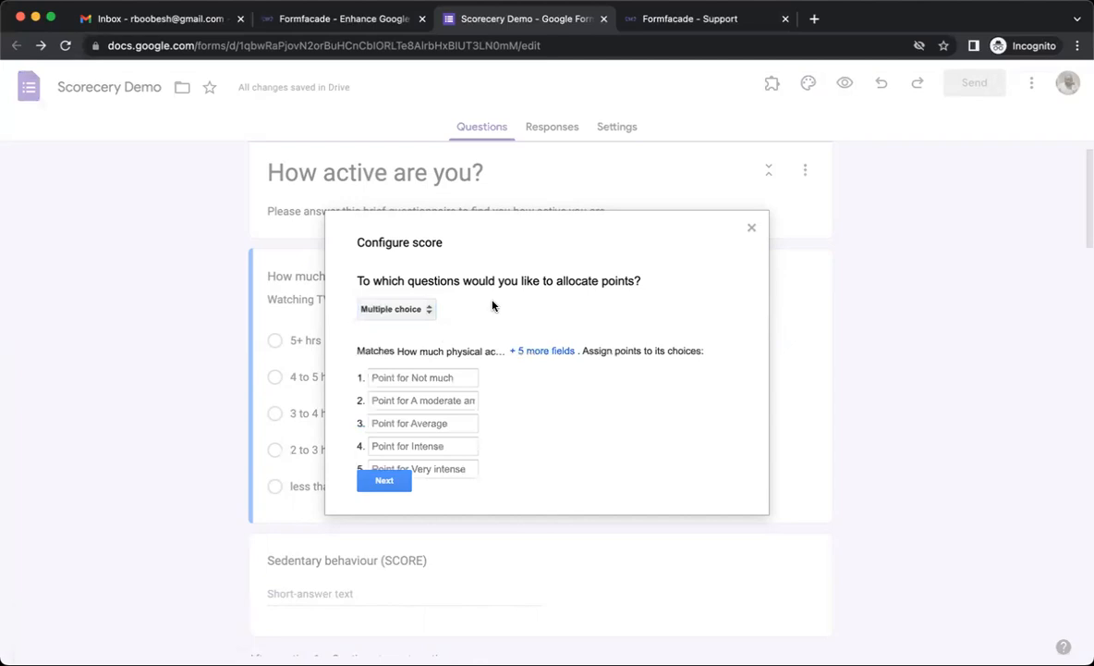
- Allocate points 1, 2, 3, 4 and 5 to the answers Not much through Very intense
click(428, 378)
text(1)
click(426, 403)
text(2)
click(421, 423)
text(3)
click(420, 445)
text(4)
click(430, 467)
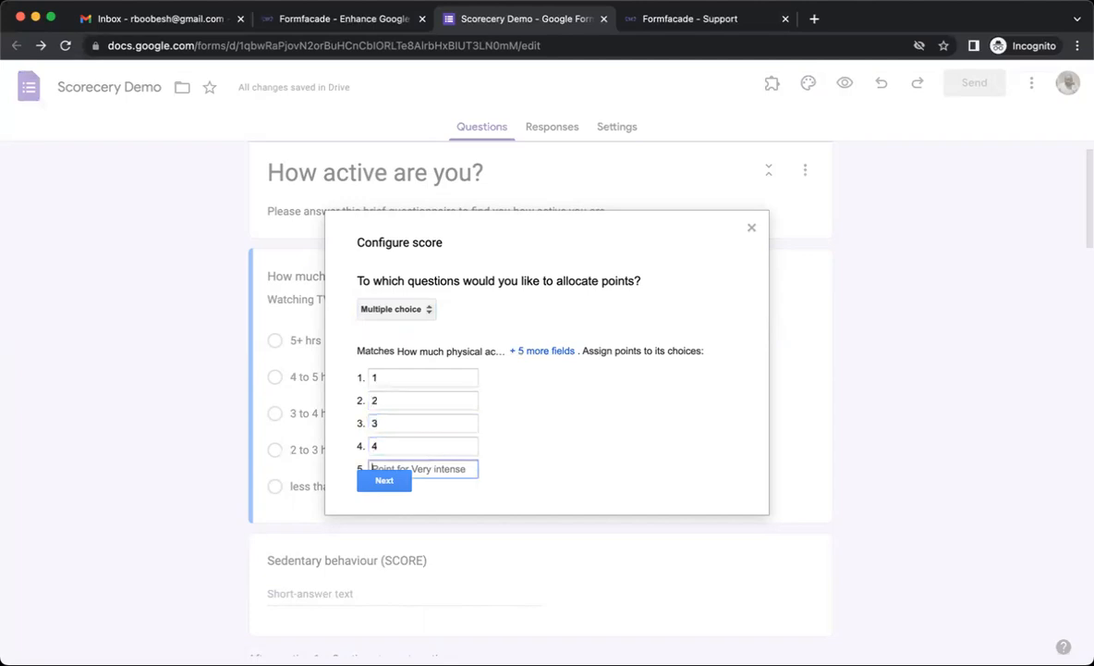
text(5)
- Show the score in the confirmation message and a Total score field, then proceed to Formfacade
click(403, 481)
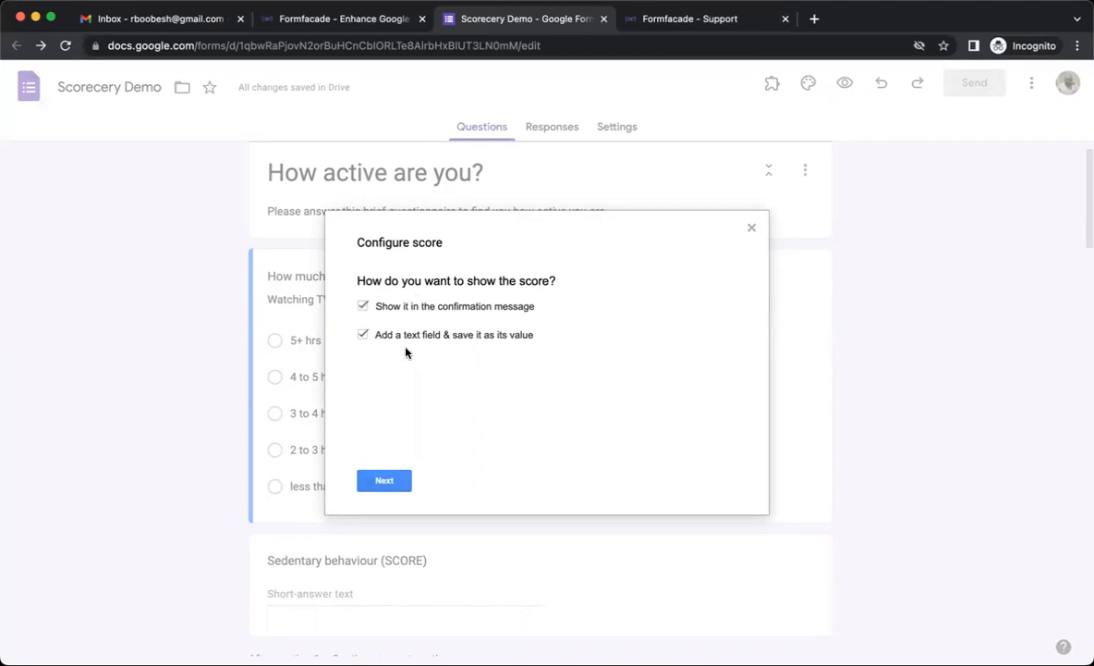
click(384, 480)
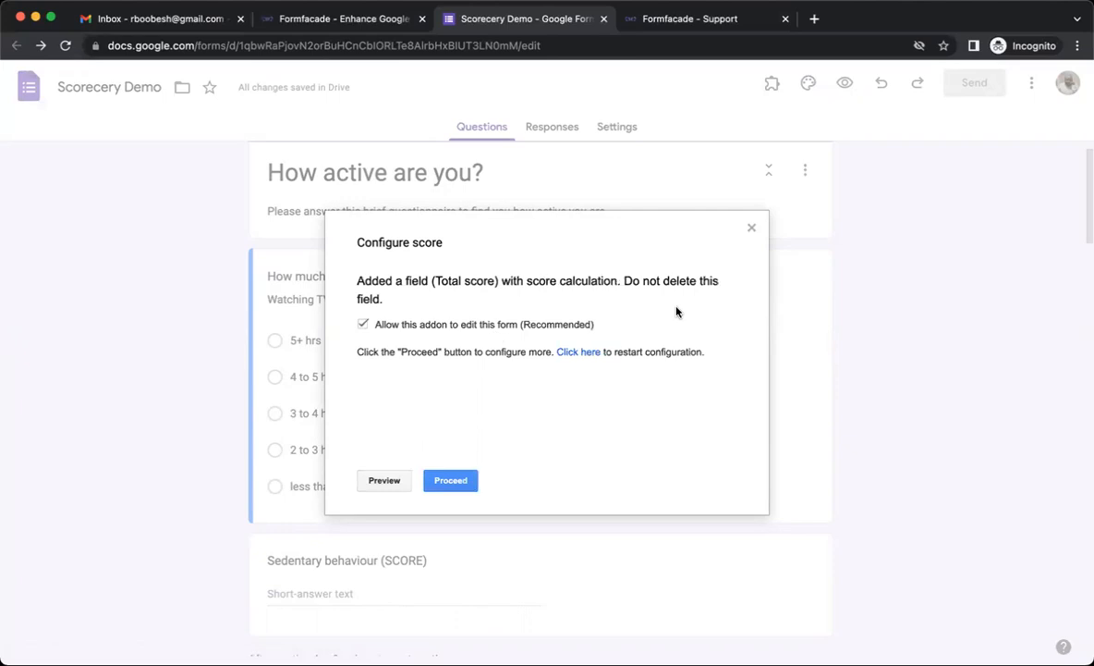
click(452, 480)
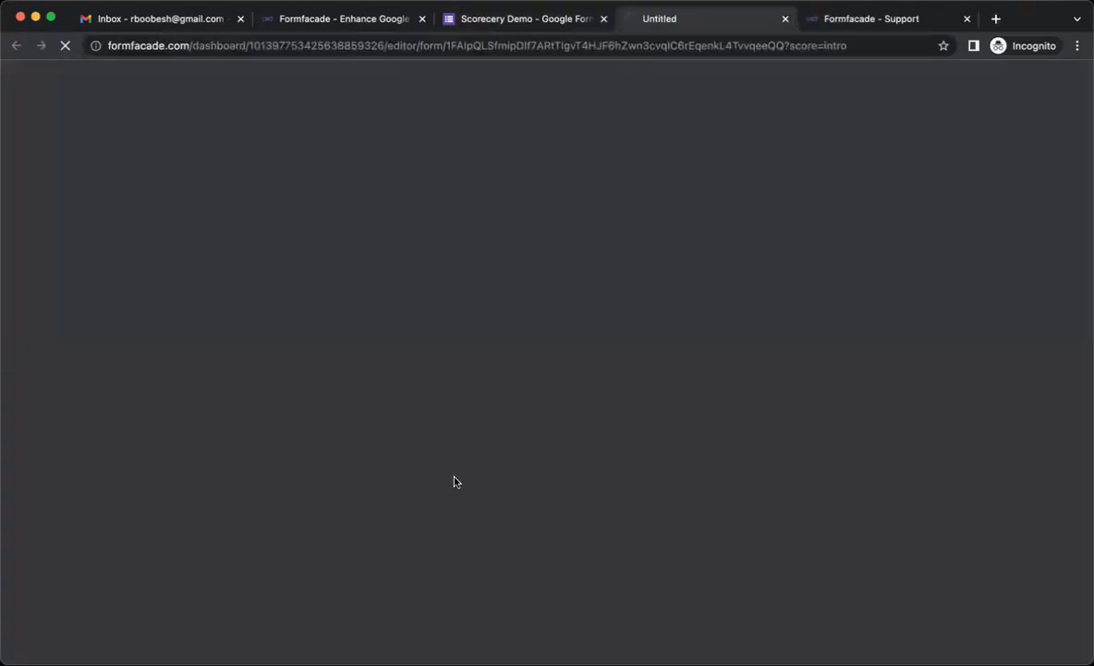
- Sign in to Formfacade, review the per-answer points on every page, and preview the form
click(753, 349)
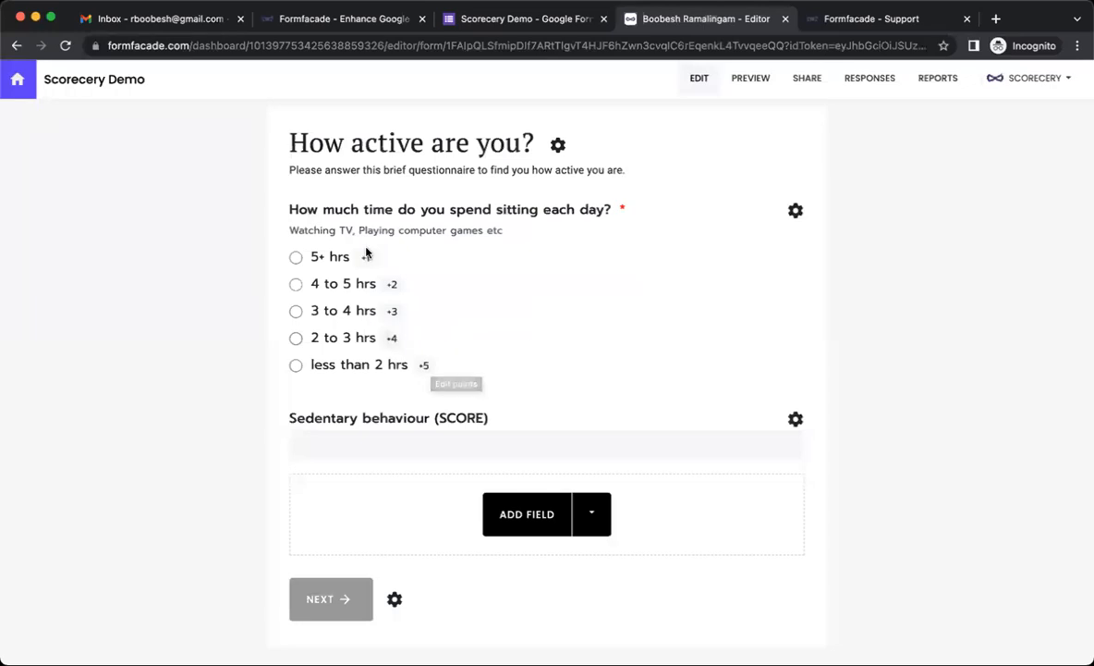
scroll(545, 352, down, 3)
scroll(545, 351, down, 6)
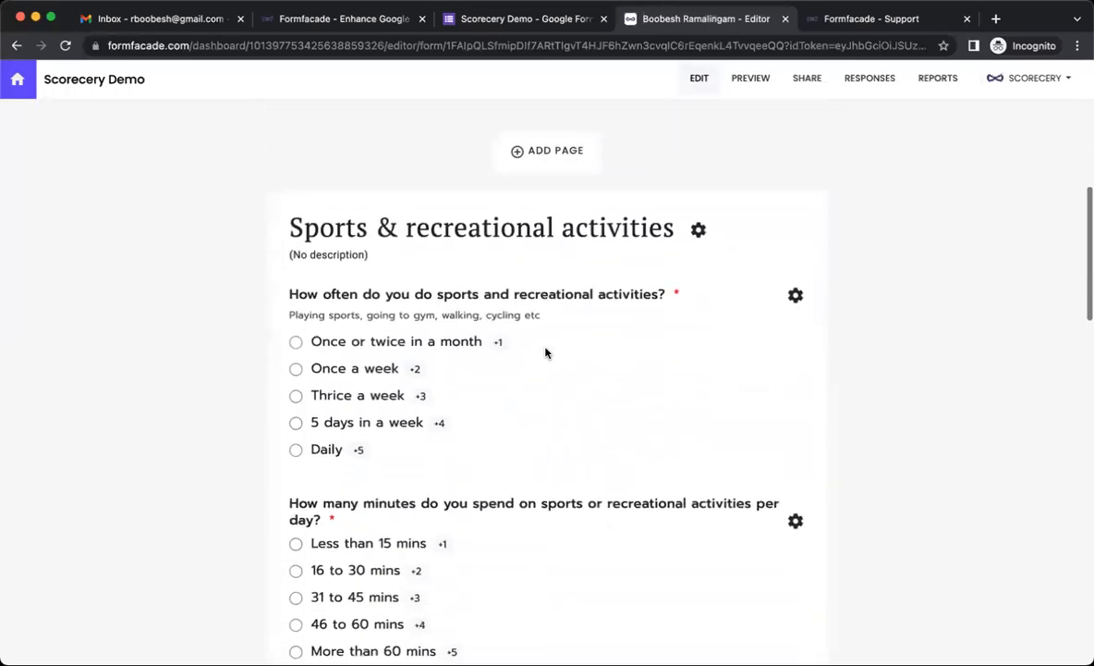
scroll(380, 398, down, 5)
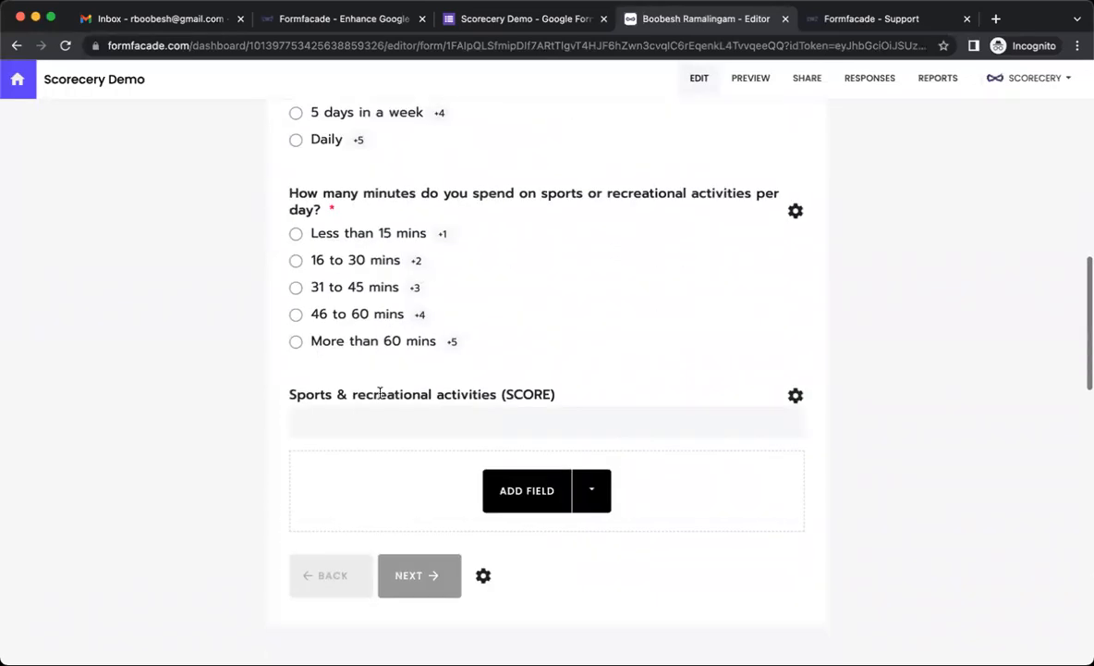
scroll(405, 245, down, 7)
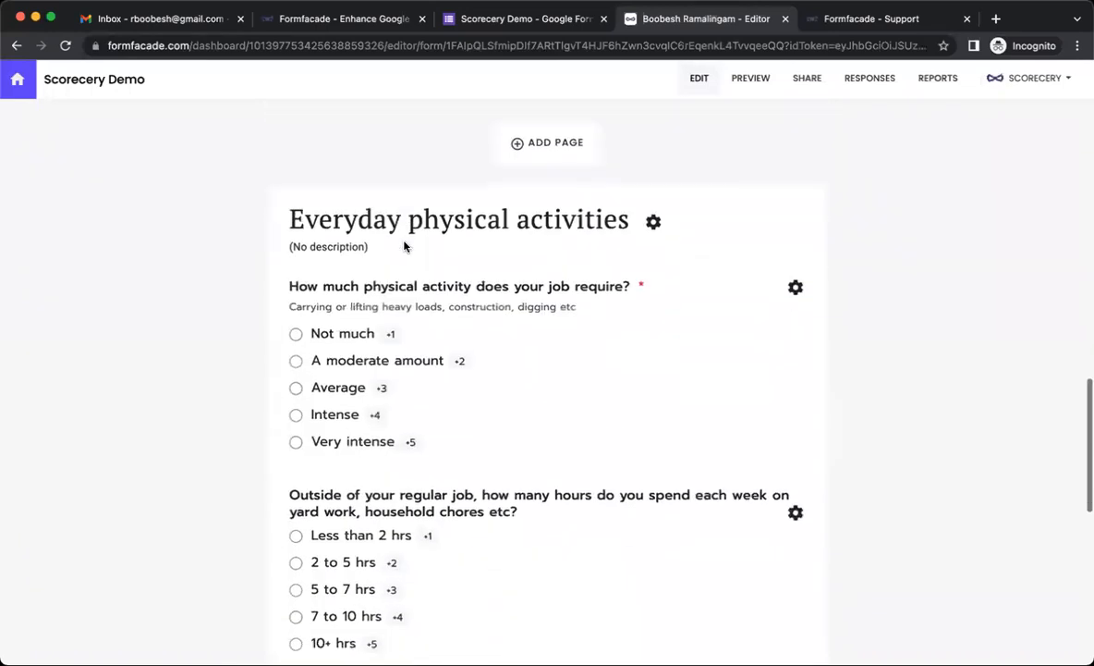
scroll(393, 386, down, 4)
scroll(379, 333, down, 1)
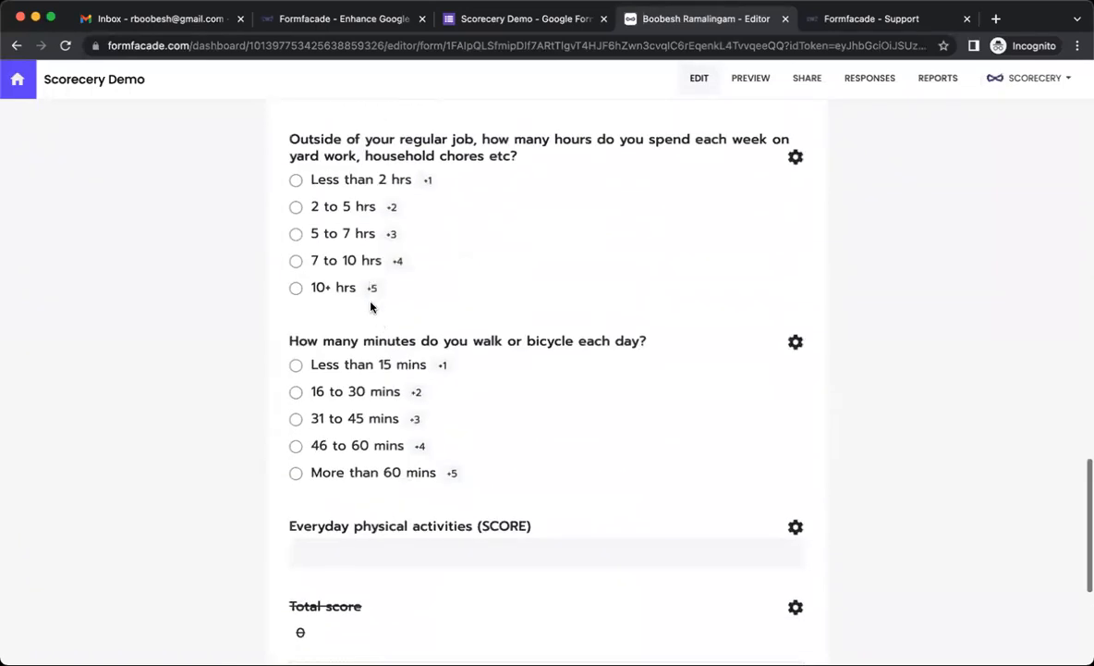
scroll(421, 459, down, 4)
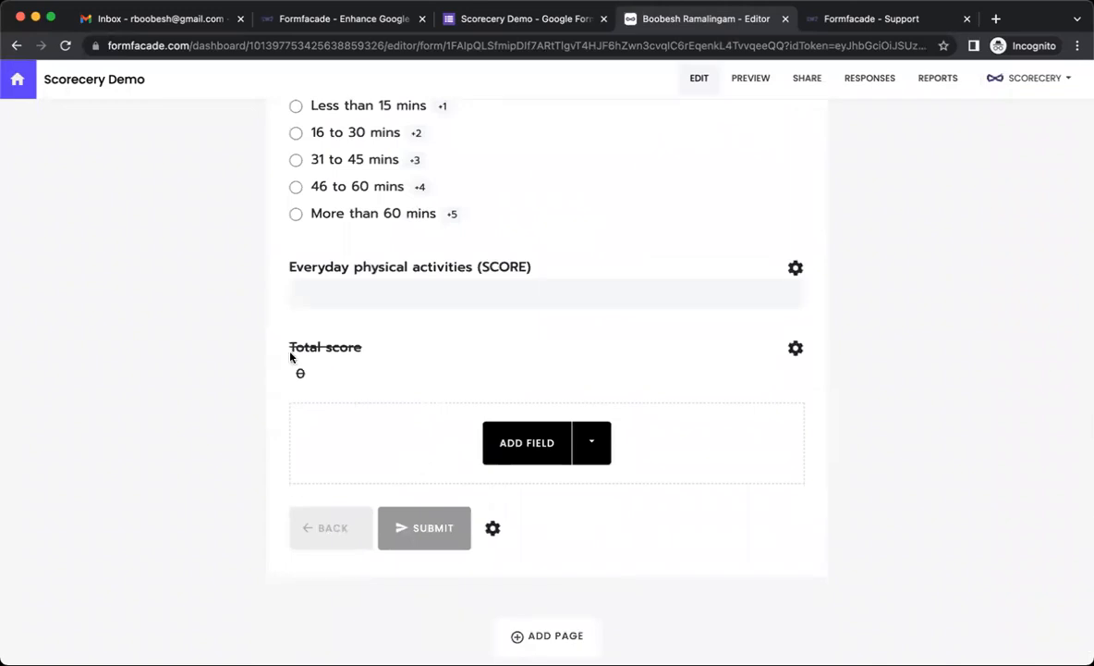
scroll(540, 255, up, 15)
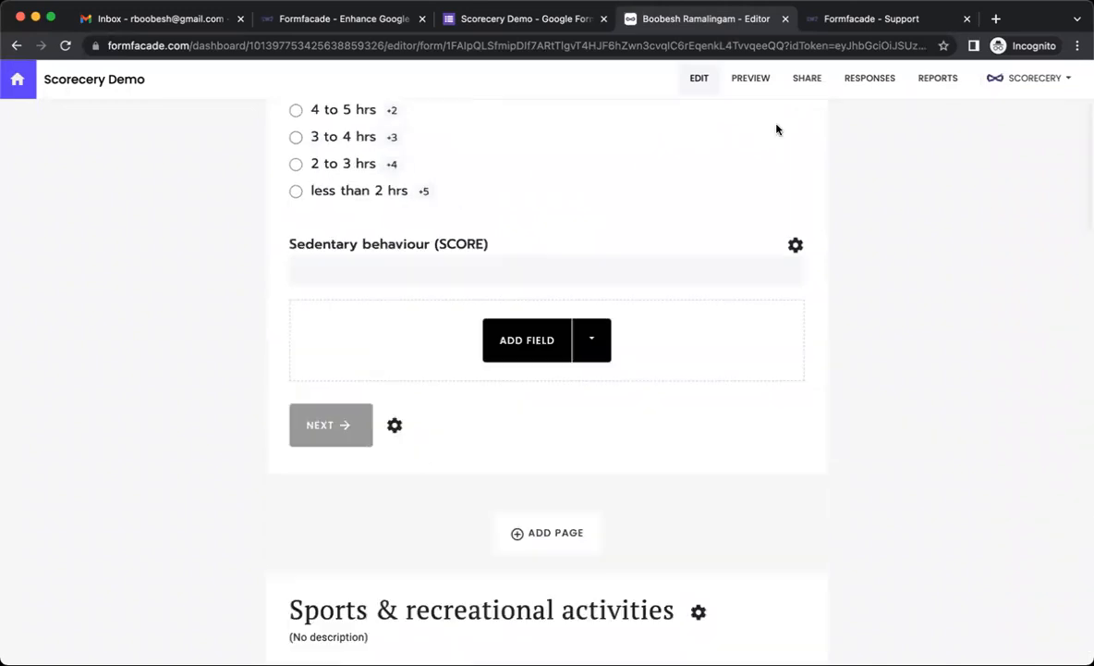
click(753, 81)
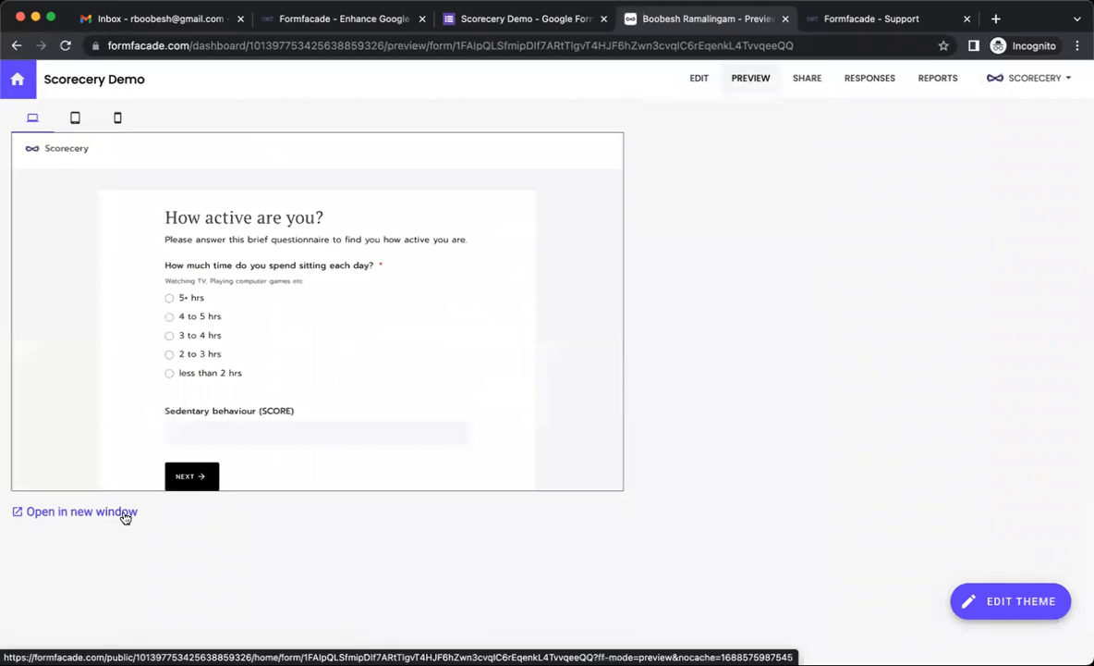
- Open the live form, close the Support tab, and answer 5+ hrs for sitting time
click(128, 510)
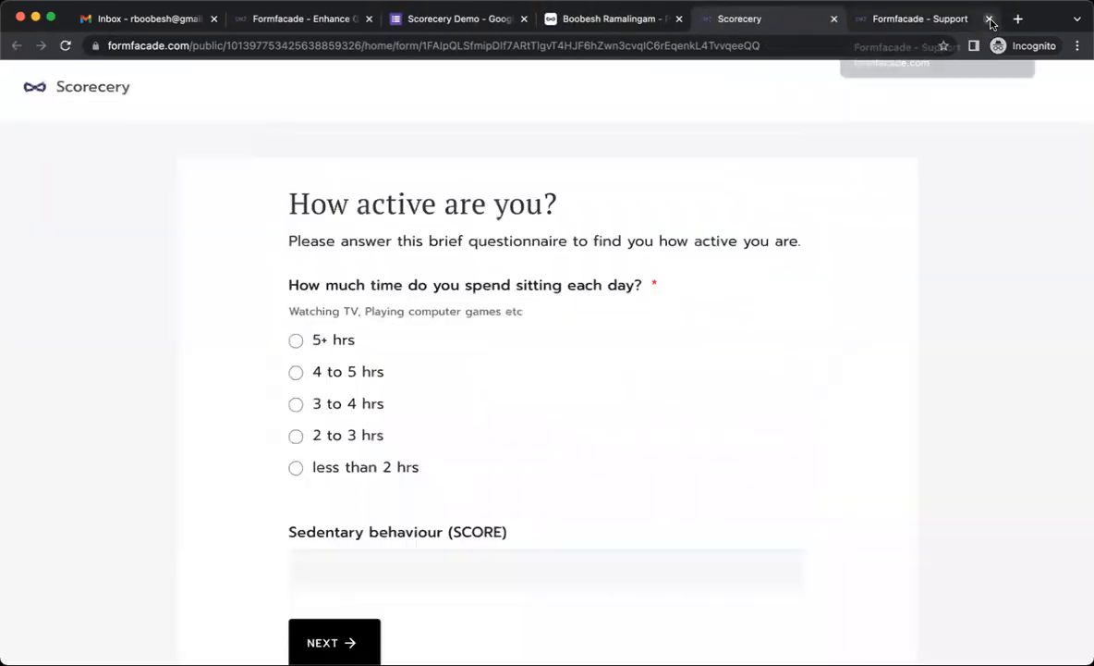
click(989, 19)
click(343, 341)
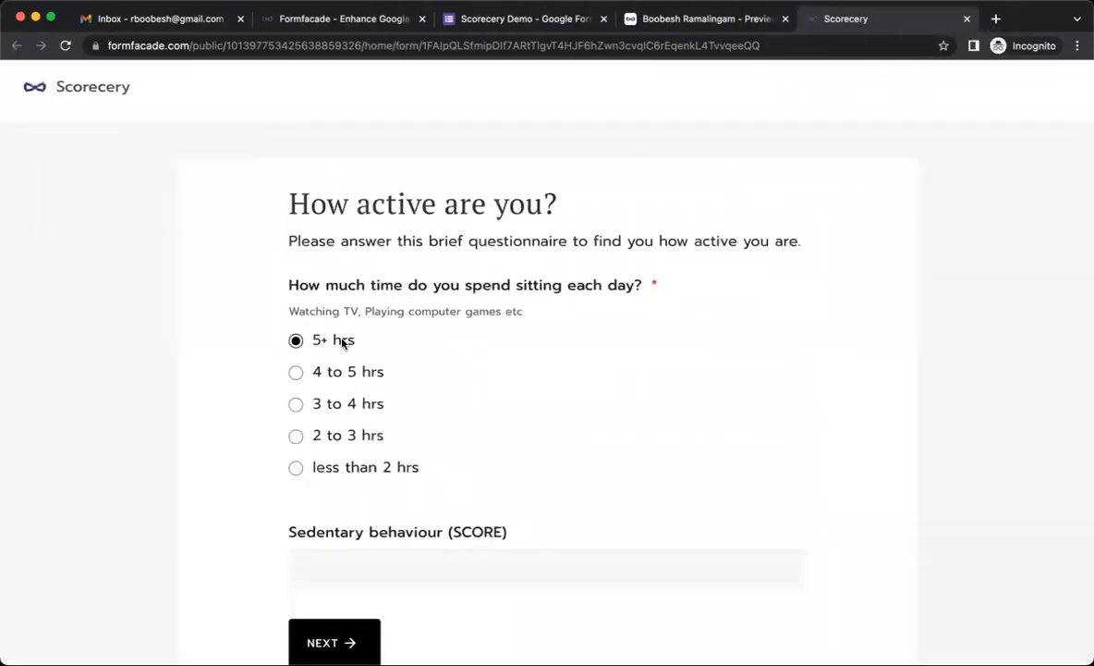
scroll(342, 339, down, 3)
click(331, 429)
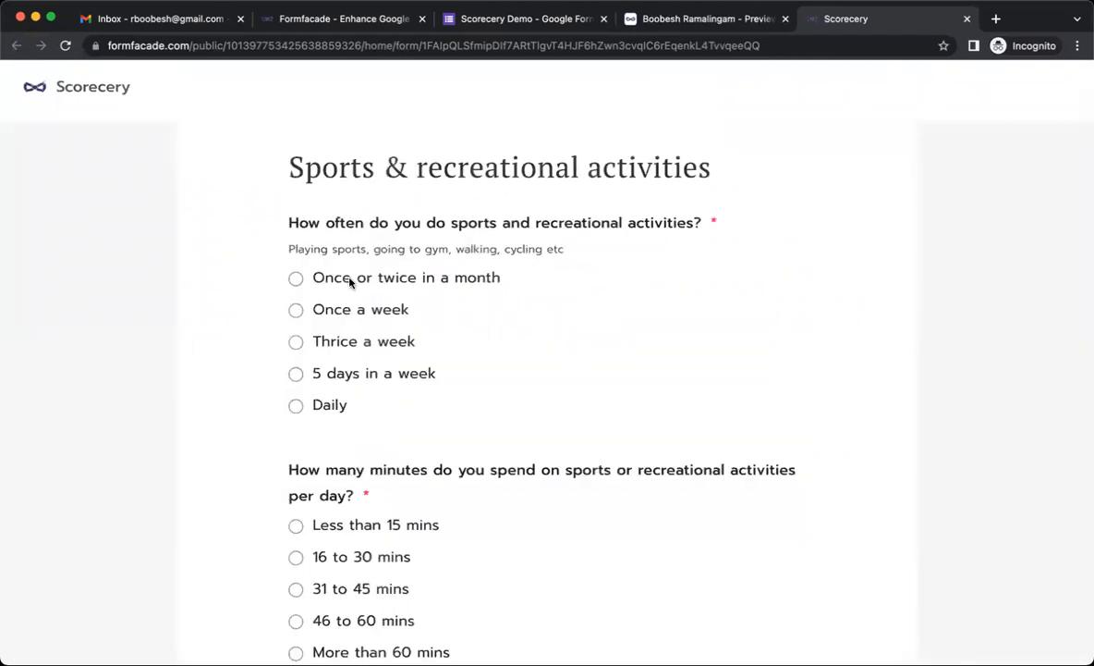
- Answer Once or twice in a month and Less than 15 mins on the sports page
click(350, 247)
scroll(347, 352, down, 2)
click(335, 386)
scroll(333, 384, down, 5)
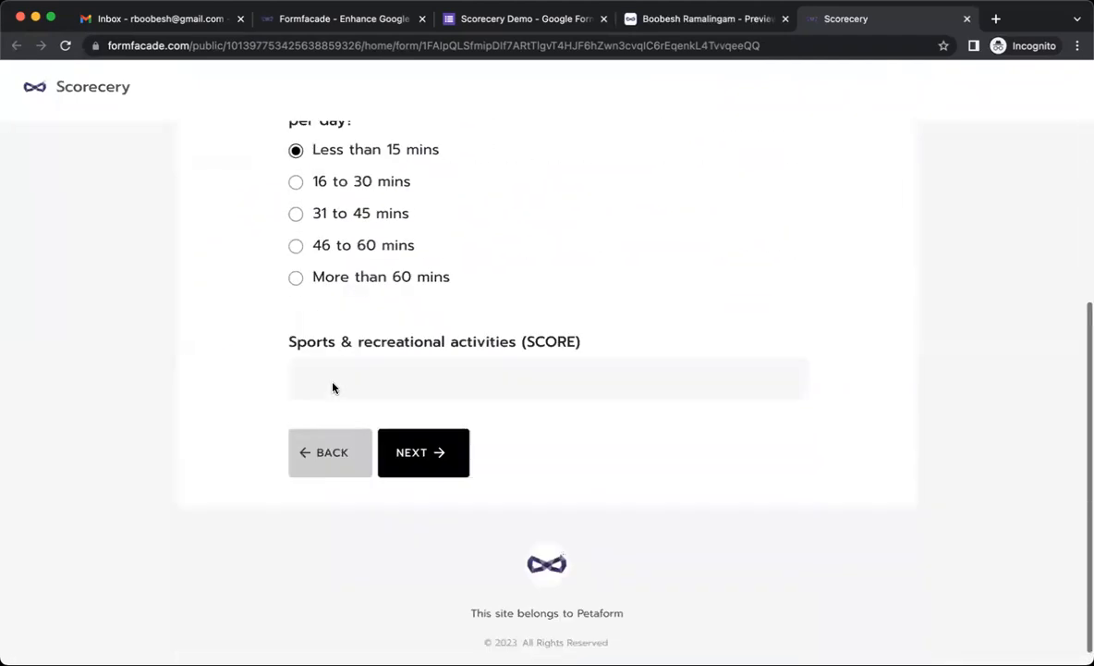
click(416, 433)
- Answer Not much, Less than 2 hrs and Less than 15 mins, submit, and return to preview
click(360, 280)
click(363, 533)
scroll(360, 527, down, 3)
click(335, 532)
scroll(351, 518, down, 5)
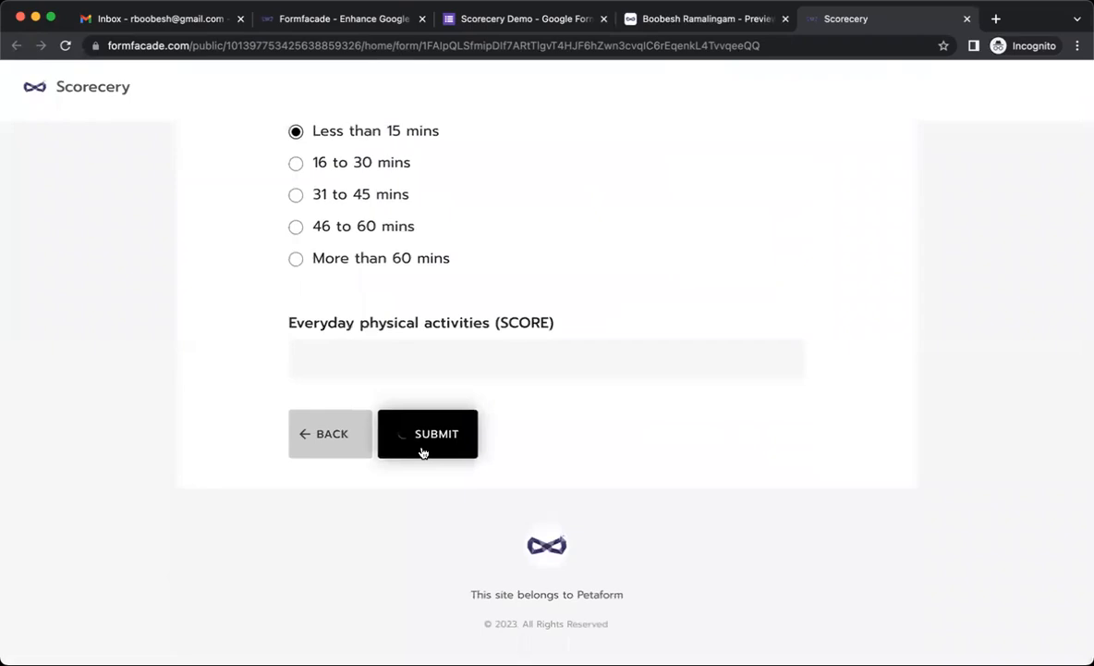
click(420, 453)
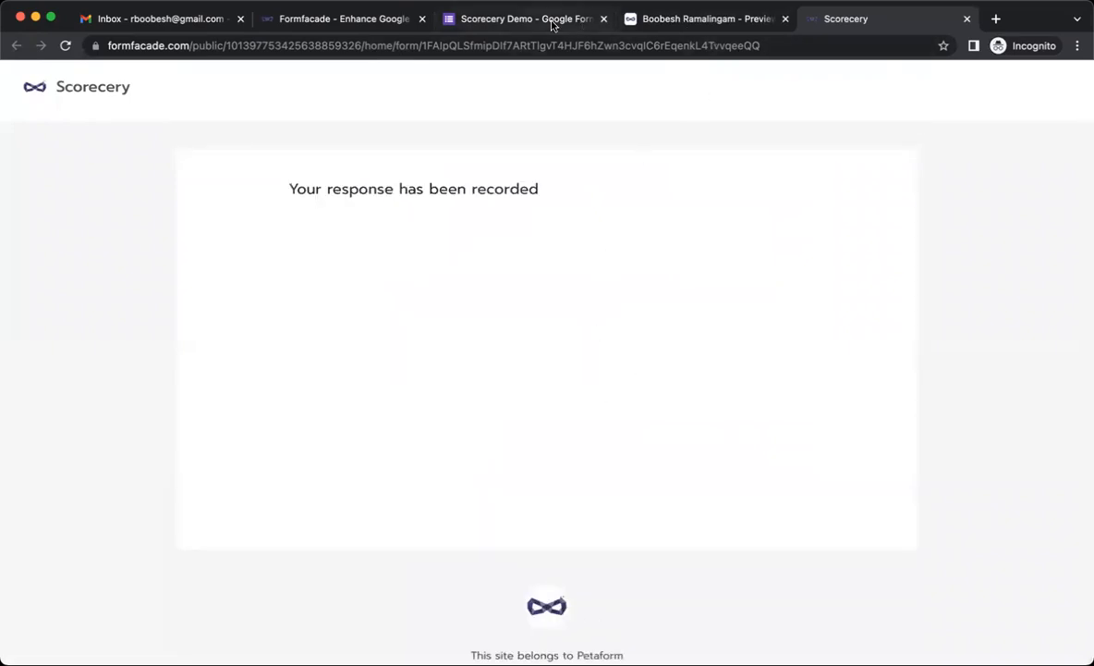
click(658, 21)
- Open response #1 on the Responses board, confirm its Total score is 6, then return to editing
click(872, 85)
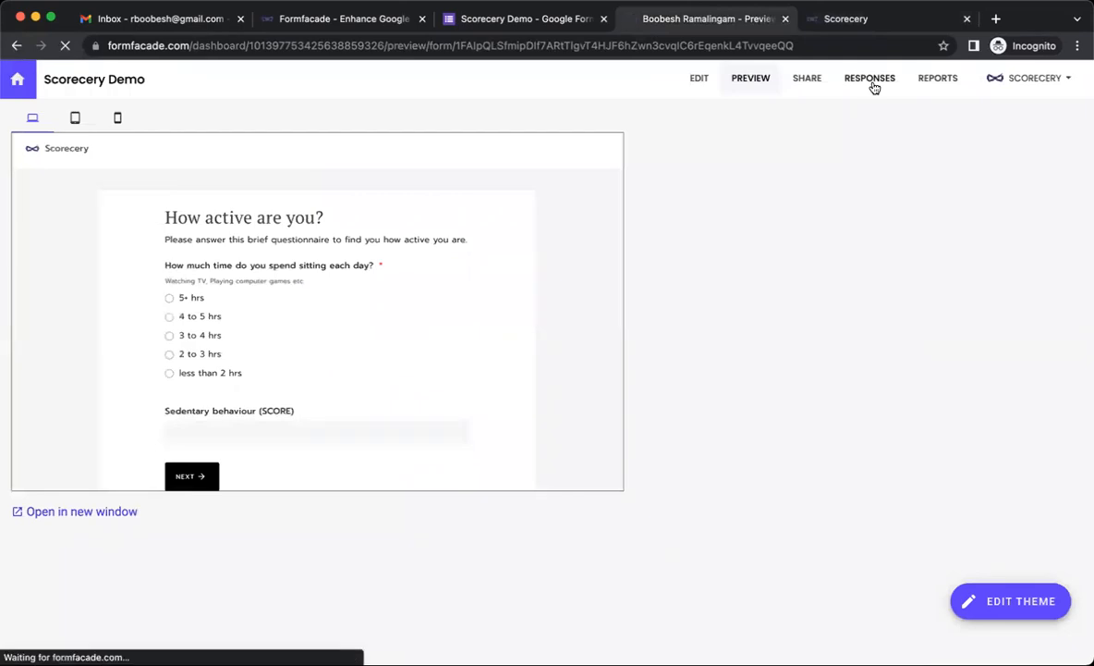
click(305, 163)
scroll(896, 312, down, 3)
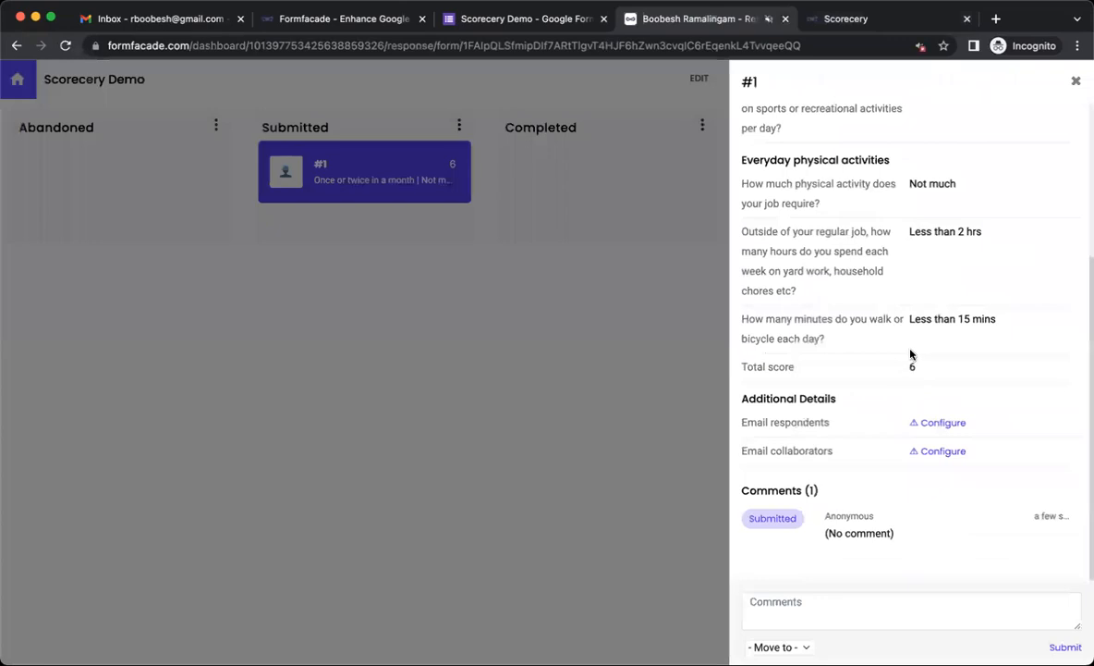
drag(909, 366, 953, 365)
scroll(916, 216, up, 3)
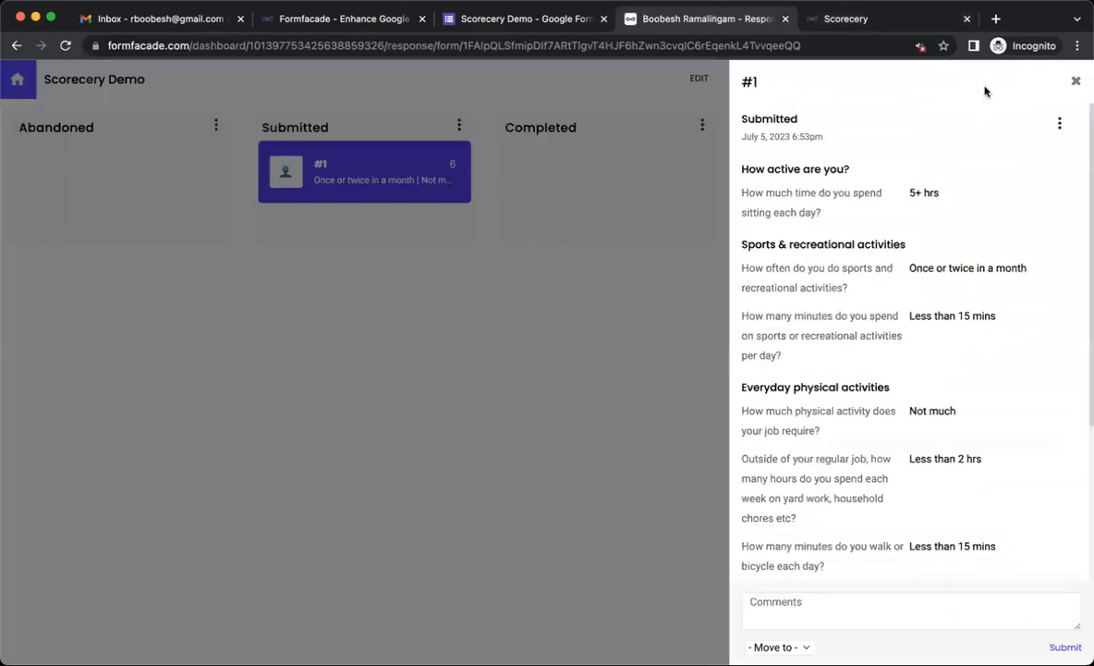
click(1076, 83)
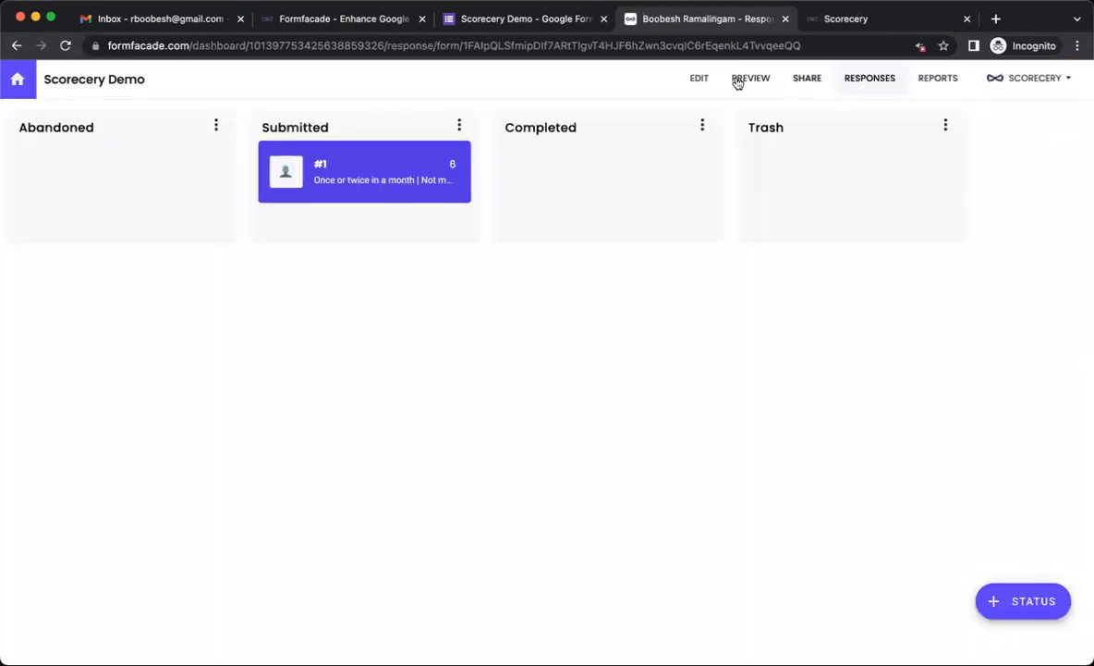
click(706, 82)
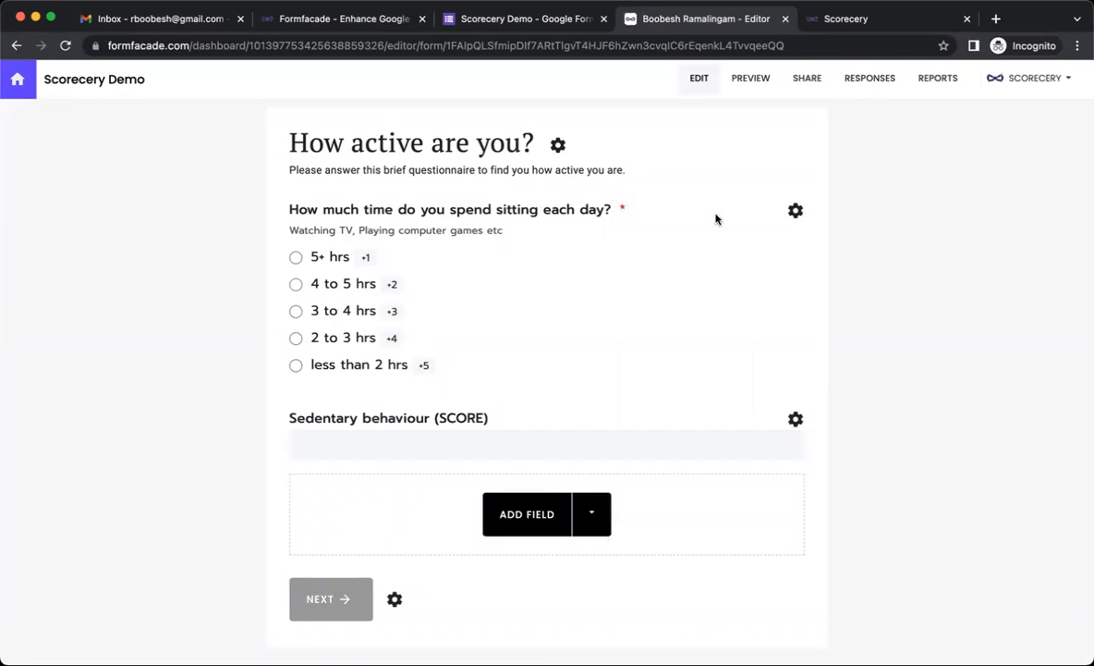
- Set the sitting-time answers' points to 2, 4, 6, 8 and 10 and save
click(795, 212)
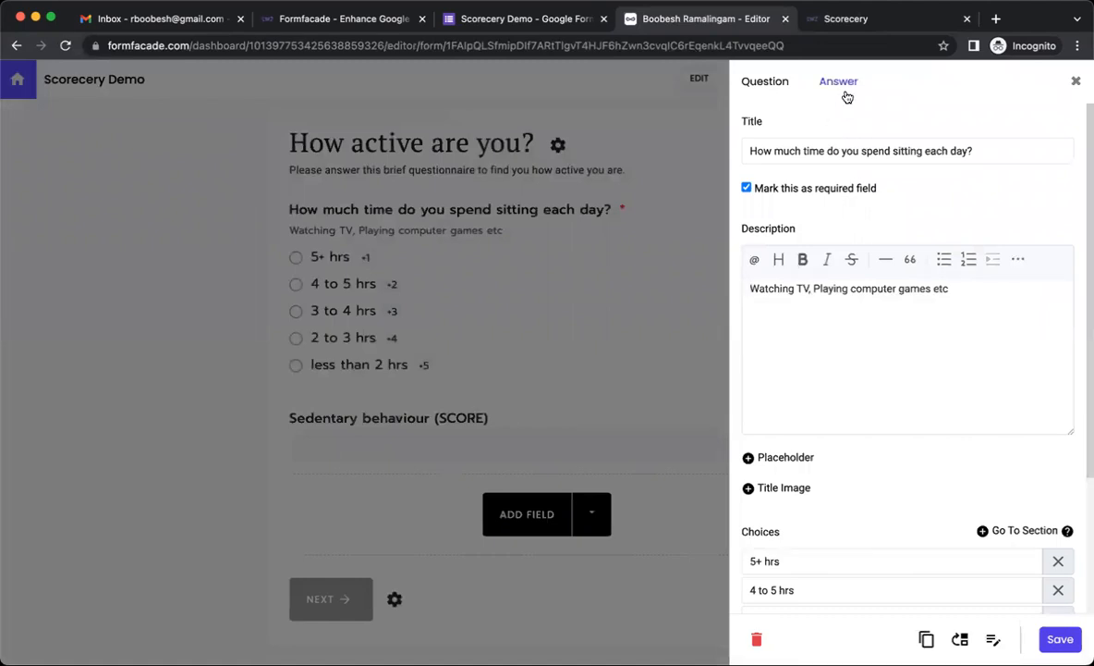
click(841, 85)
click(1029, 241)
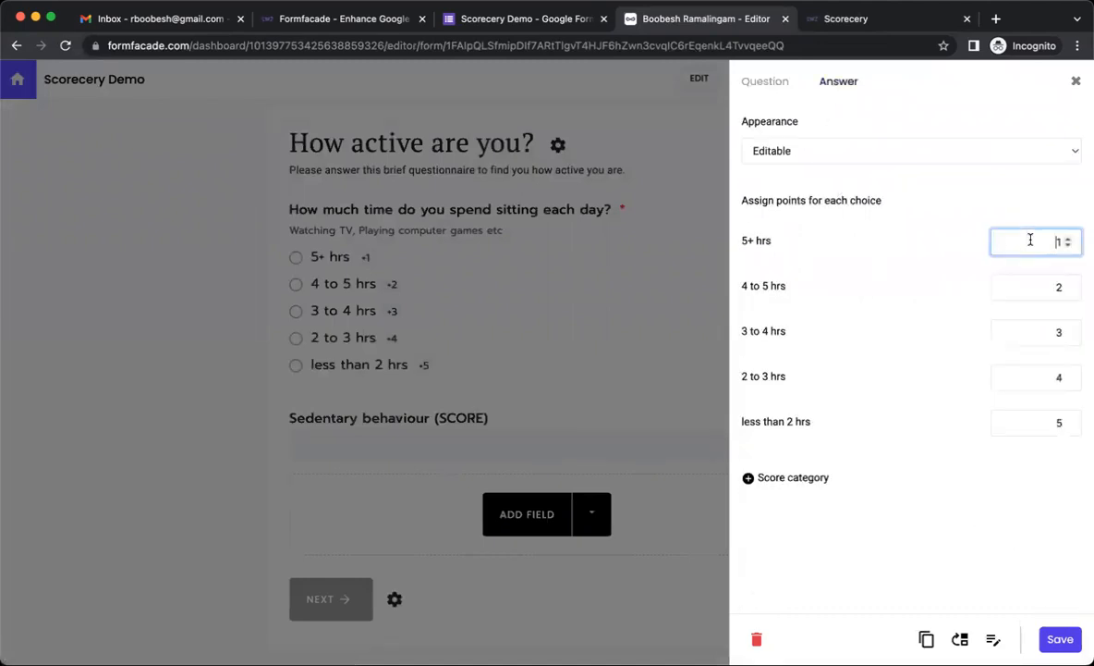
text(2)
key(Tab)
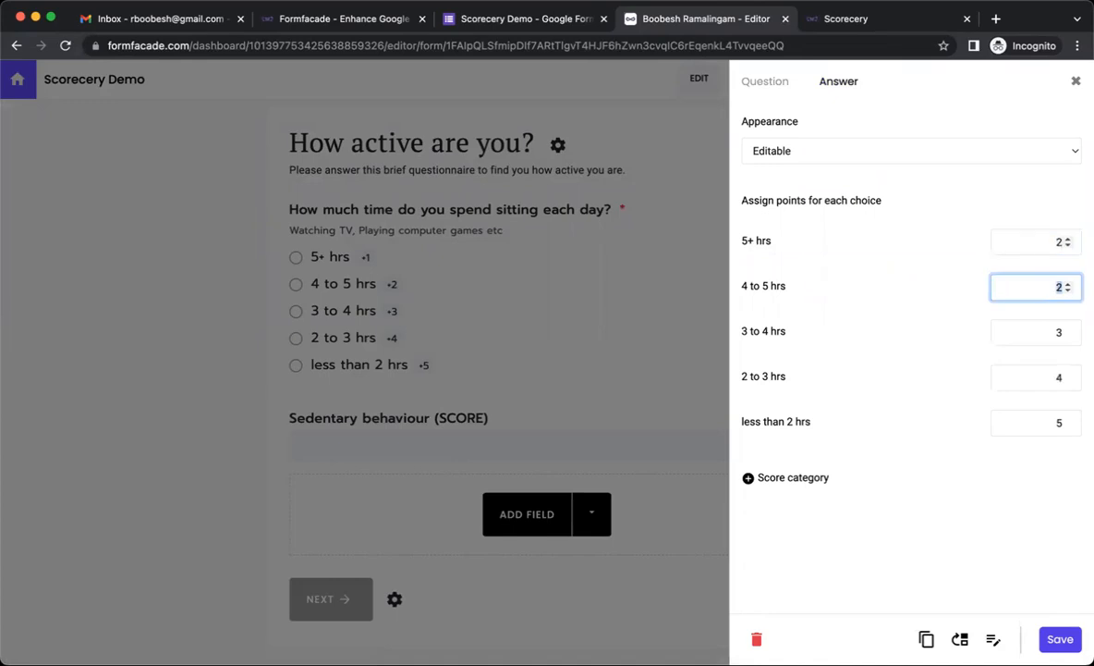
text(4)
key(Tab)
text(6)
key(Tab)
text(8)
key(Tab)
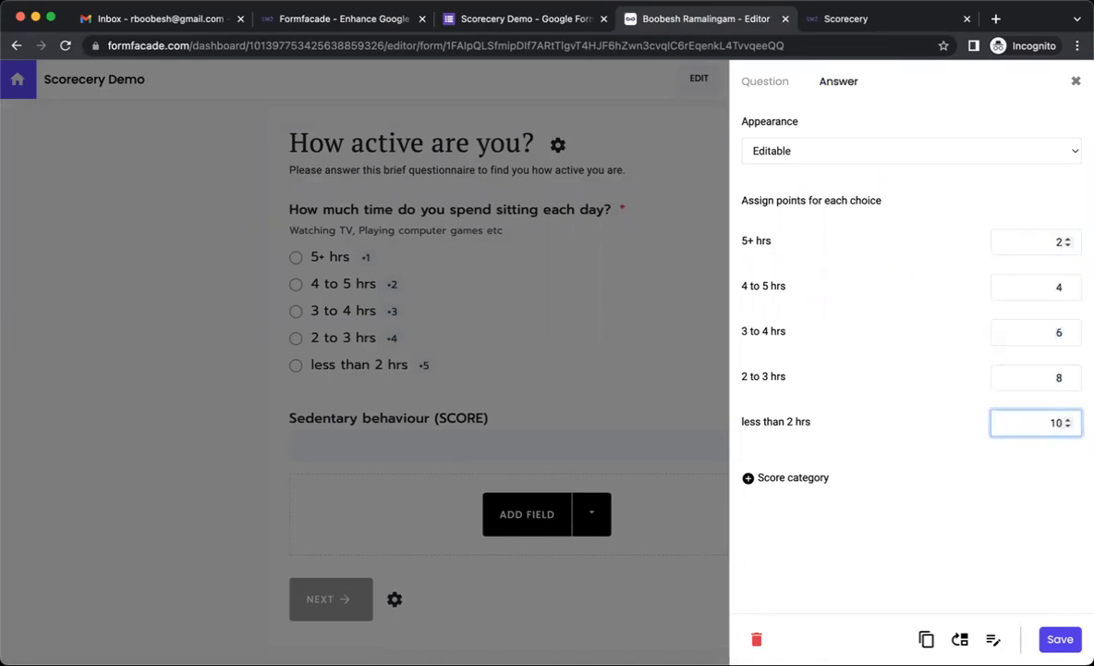
click(840, 286)
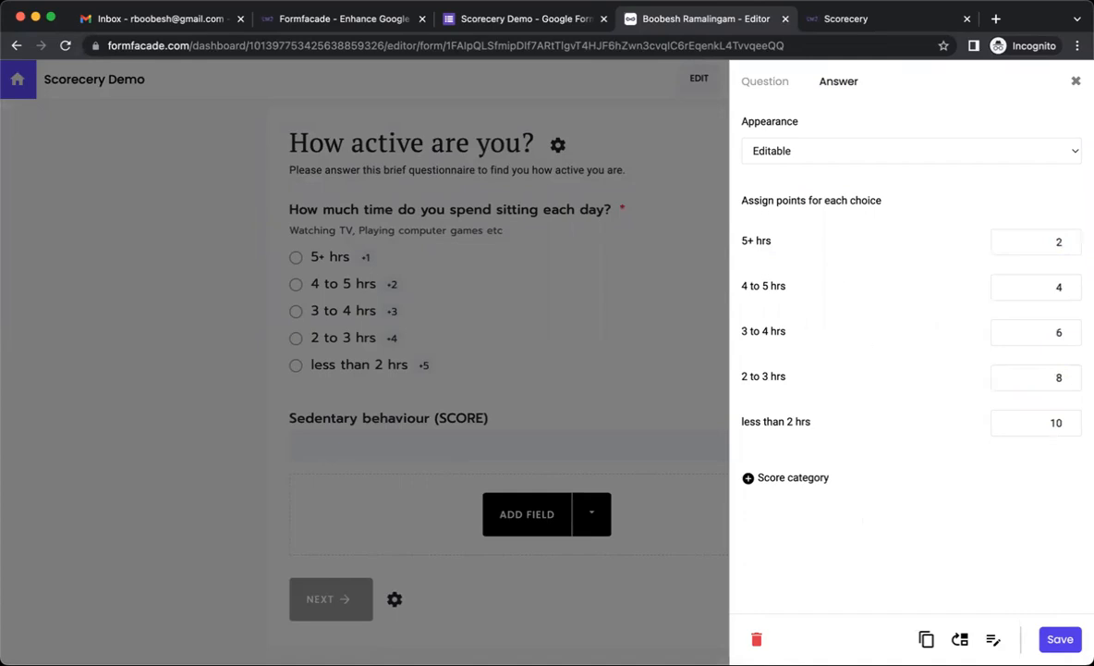
click(1060, 638)
scroll(713, 477, down, 5)
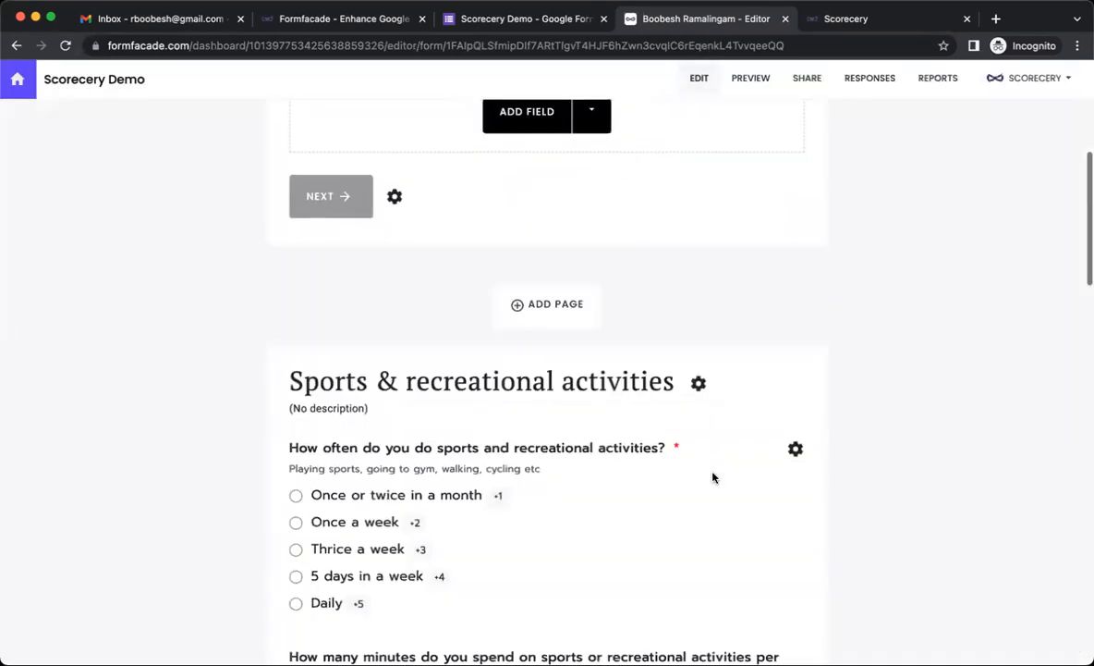
- Change the sports-frequency answer points to 1, 1.5, 2, 2.5 and 3 and save
scroll(712, 477, down, 3)
click(794, 218)
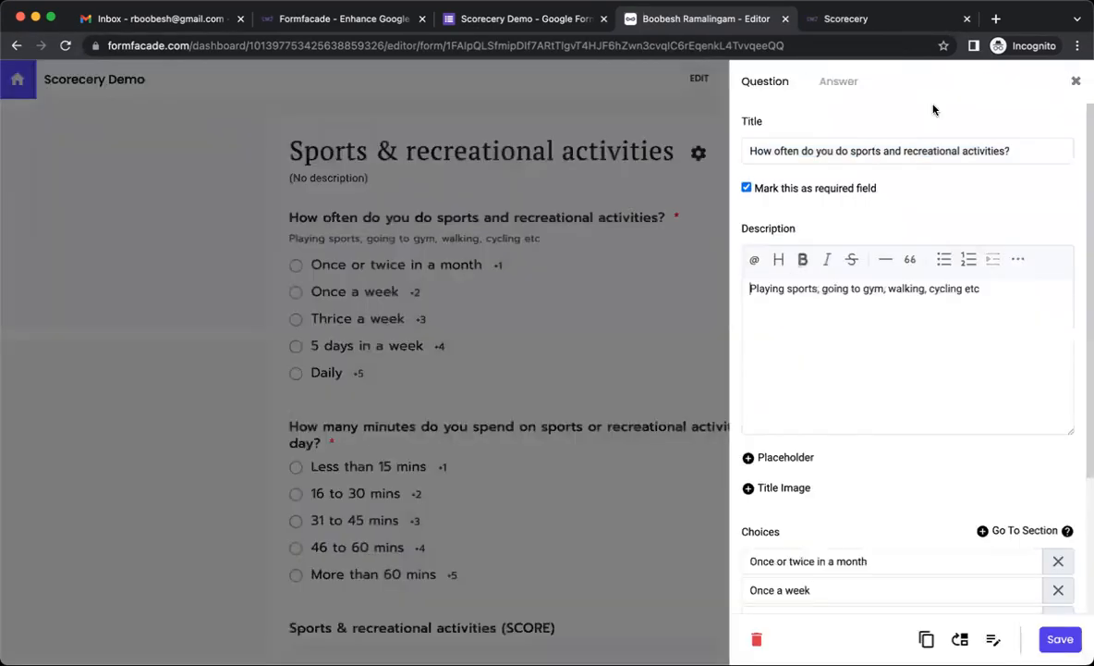
click(842, 82)
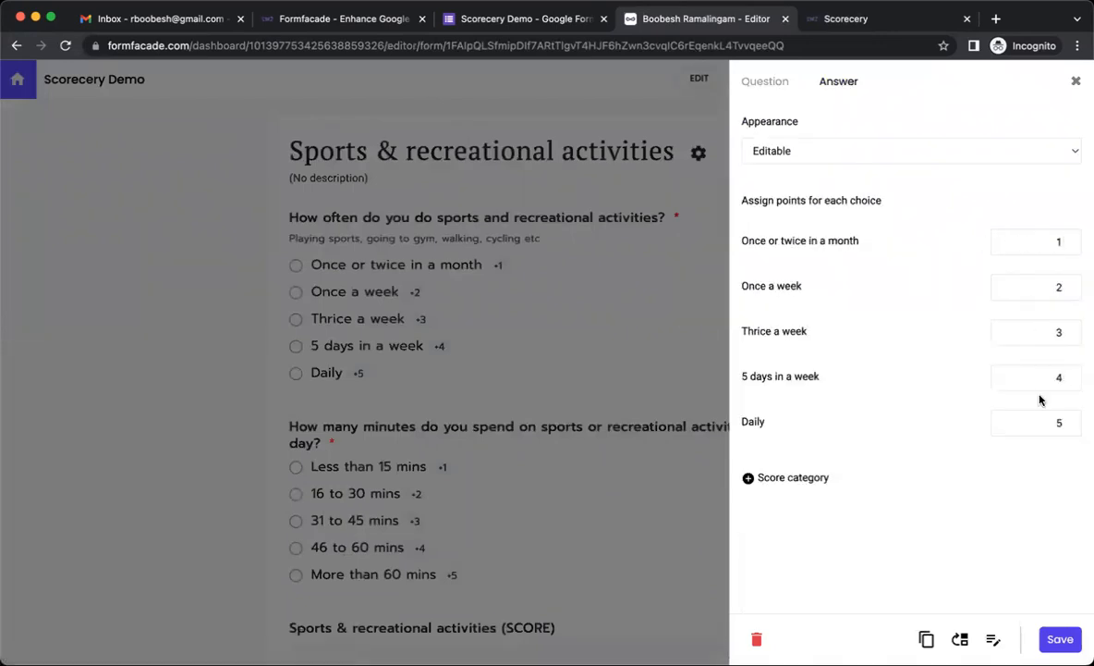
click(1051, 279)
text(1.5)
key(Tab)
text(2)
key(Tab)
text(2.5)
key(Tab)
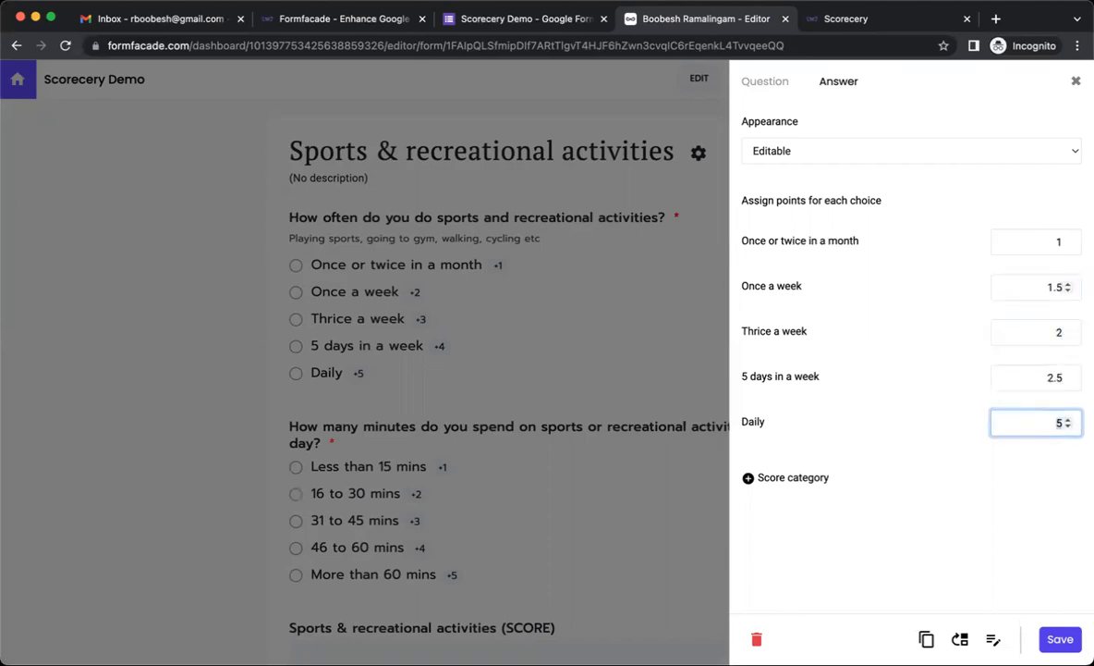
text(3)
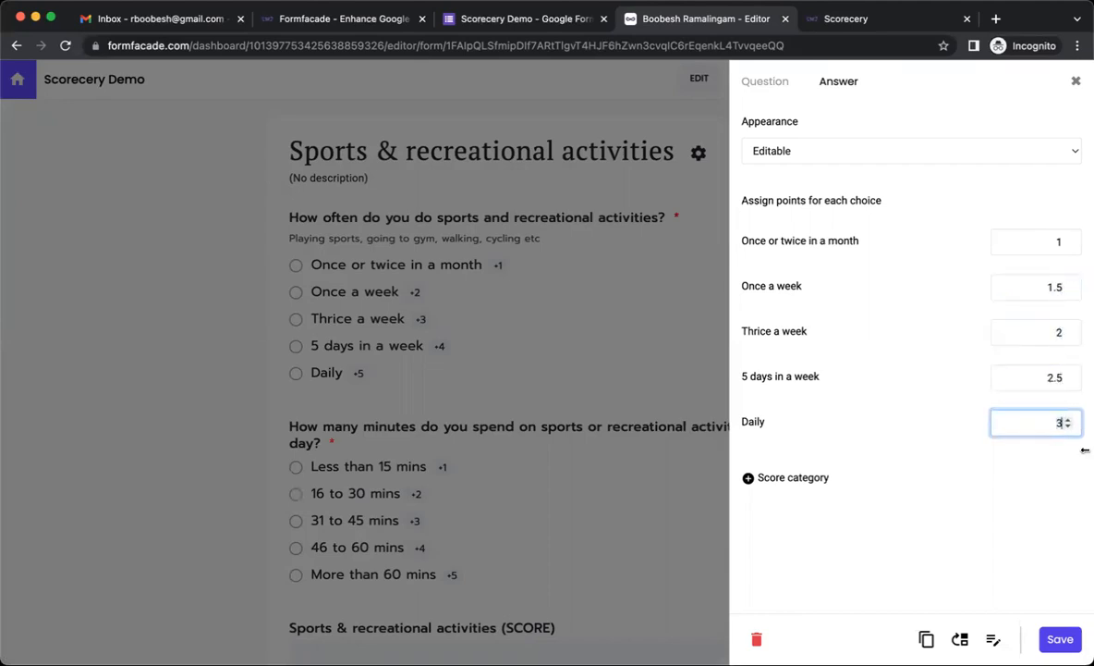
click(1059, 638)
scroll(681, 382, down, 10)
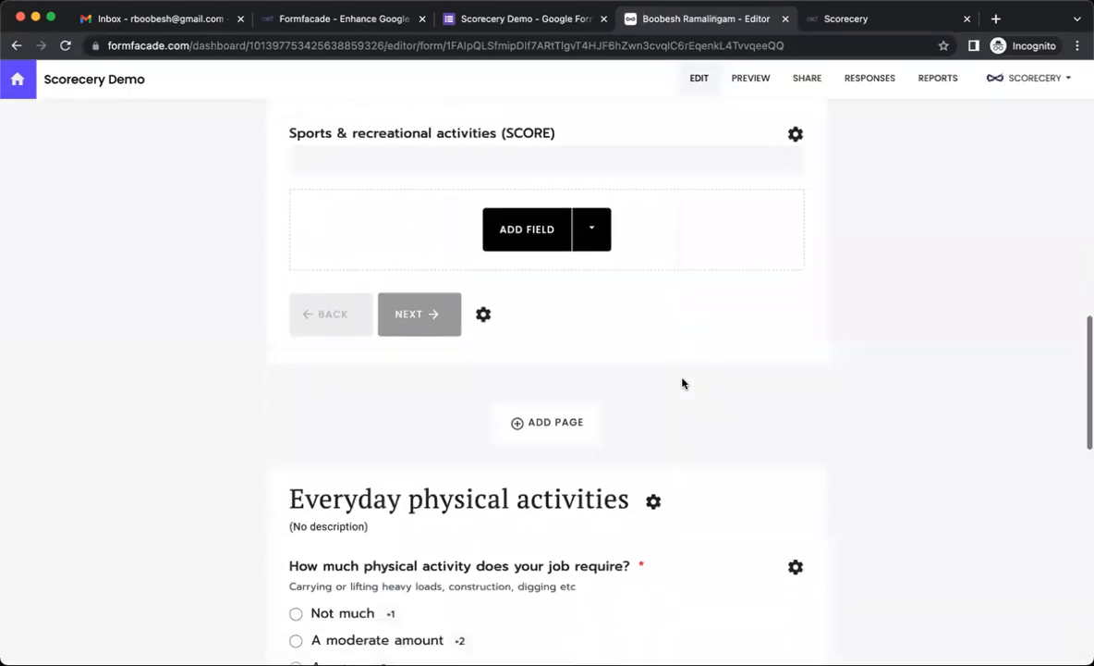
- Score the job-activity choices Not much to Very intense as -2, 1, 0, 1, 2 and save
scroll(682, 383, down, 1)
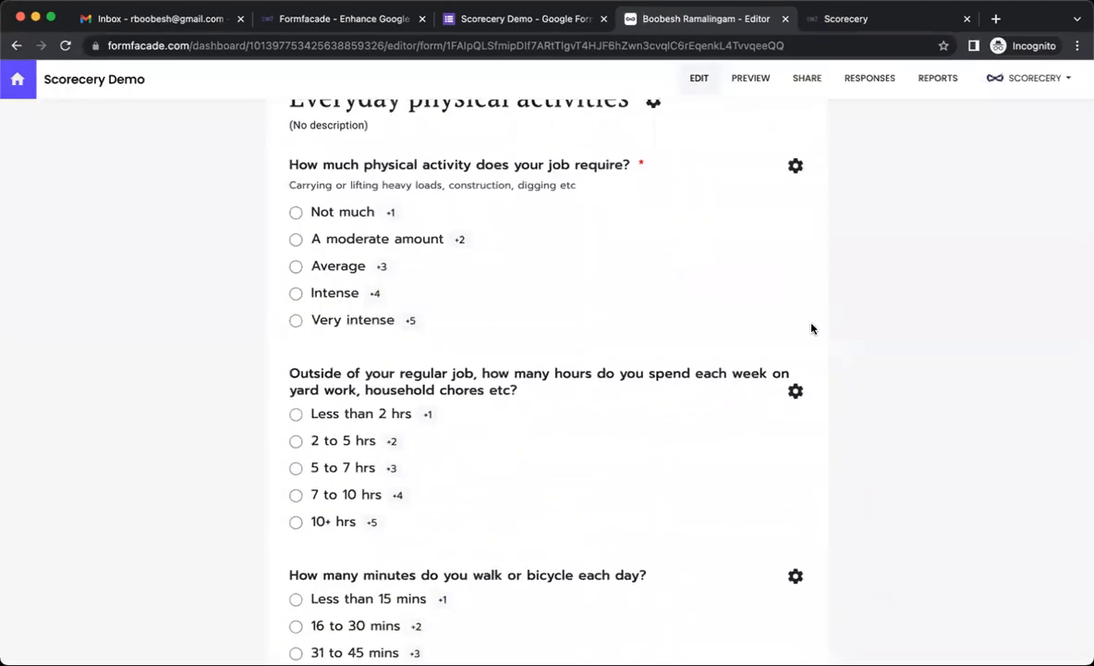
click(795, 167)
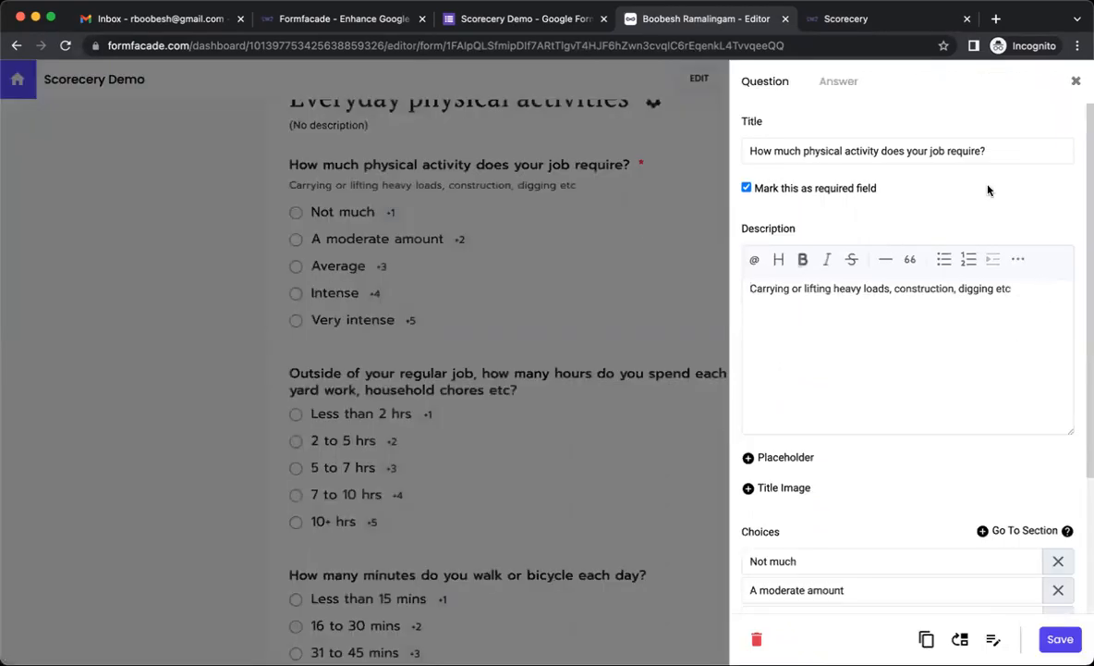
click(857, 89)
click(1020, 243)
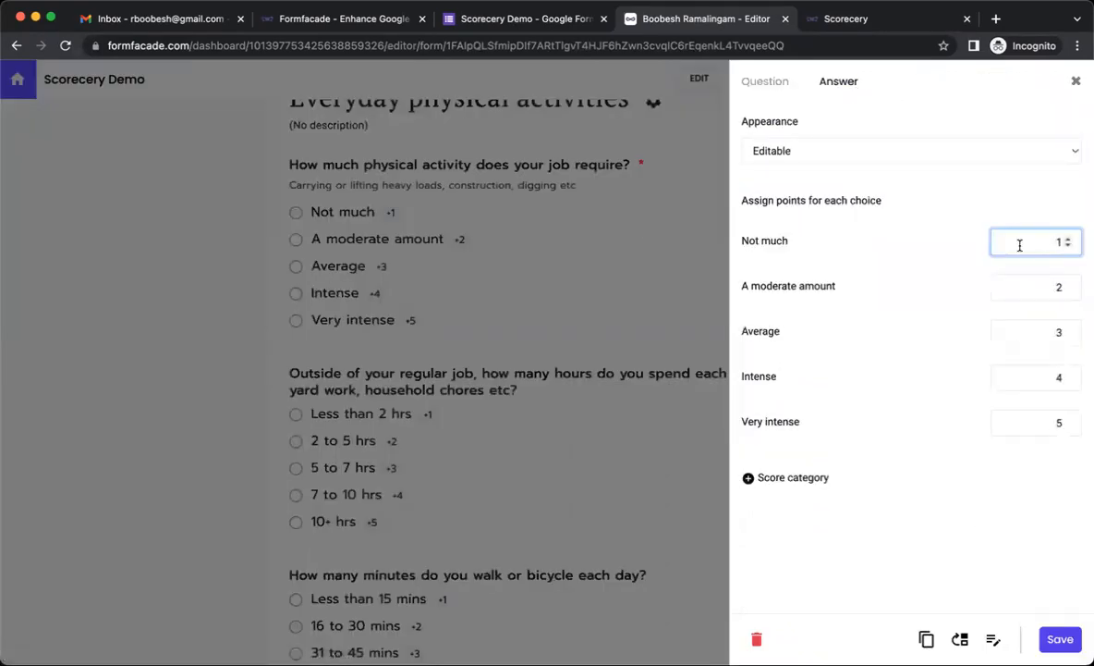
text(-)
click(1043, 289)
key(Down)
click(1041, 328)
key(Down)
key(Down)
key(Down)
key(Tab)
text(1)
key(Tab)
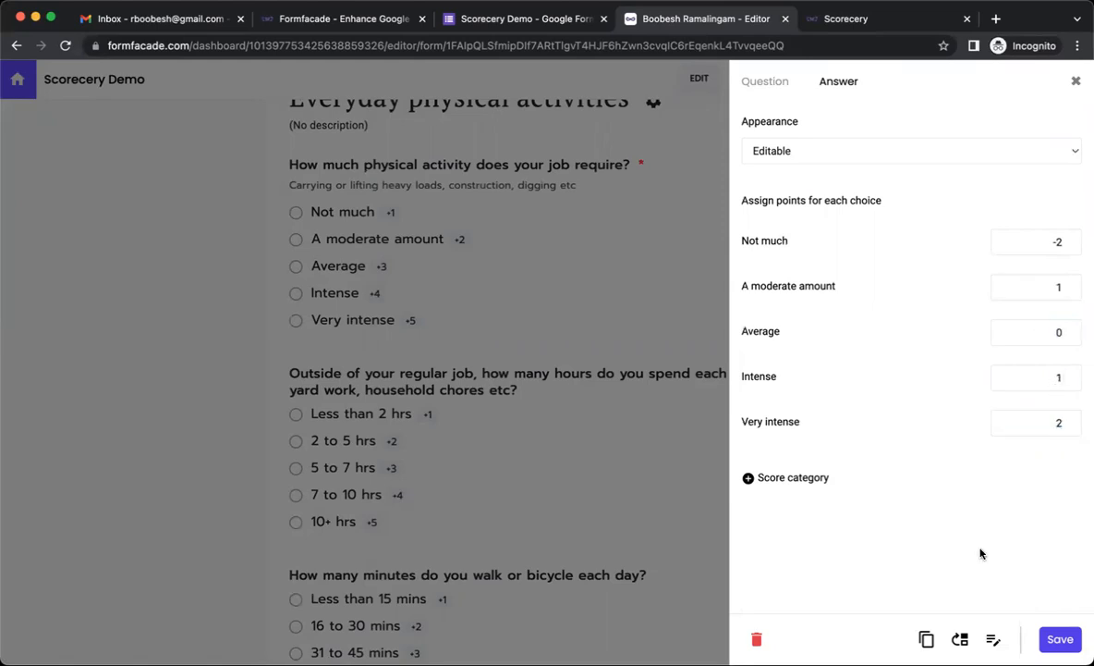
click(1061, 638)
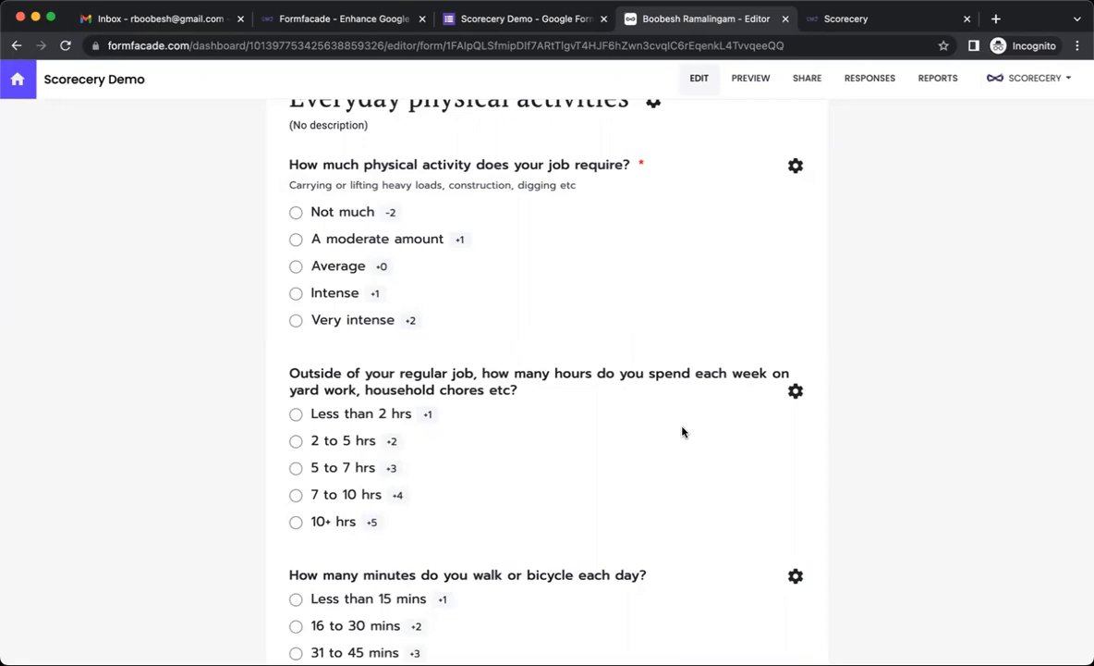
scroll(682, 432, down, 5)
scroll(682, 431, up, 1)
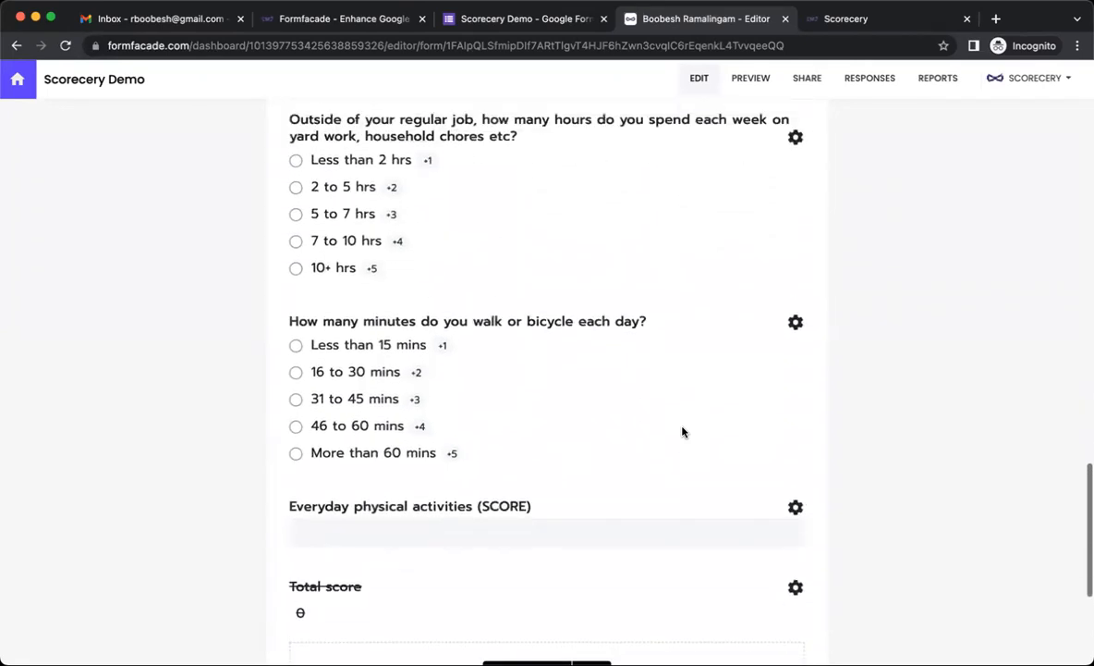
scroll(378, 307, down, 3)
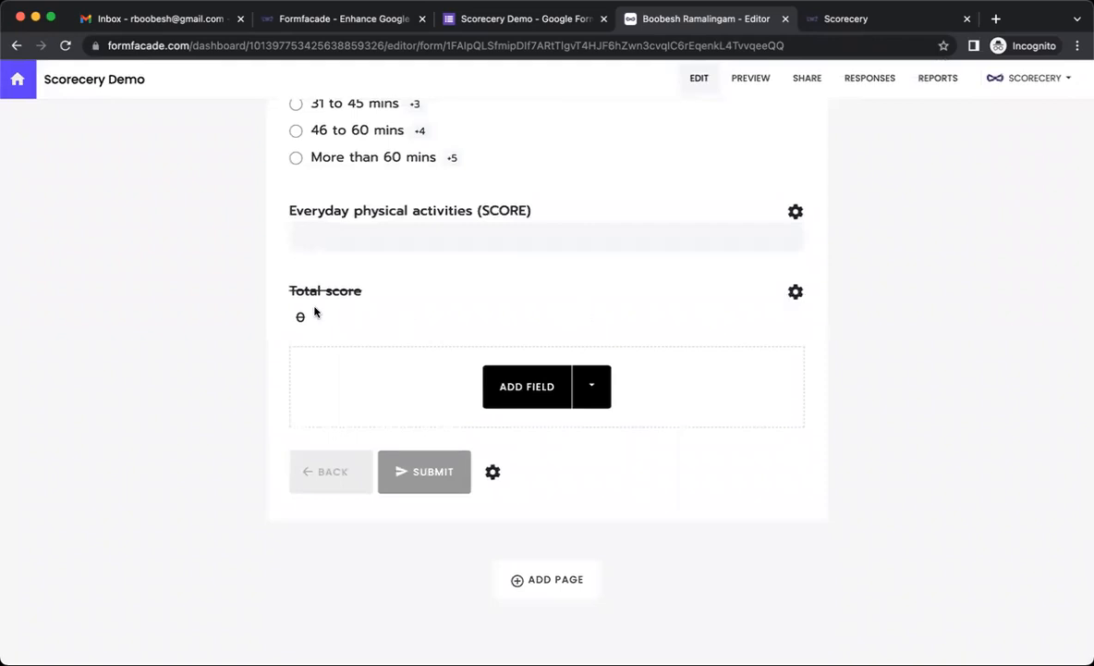
click(796, 294)
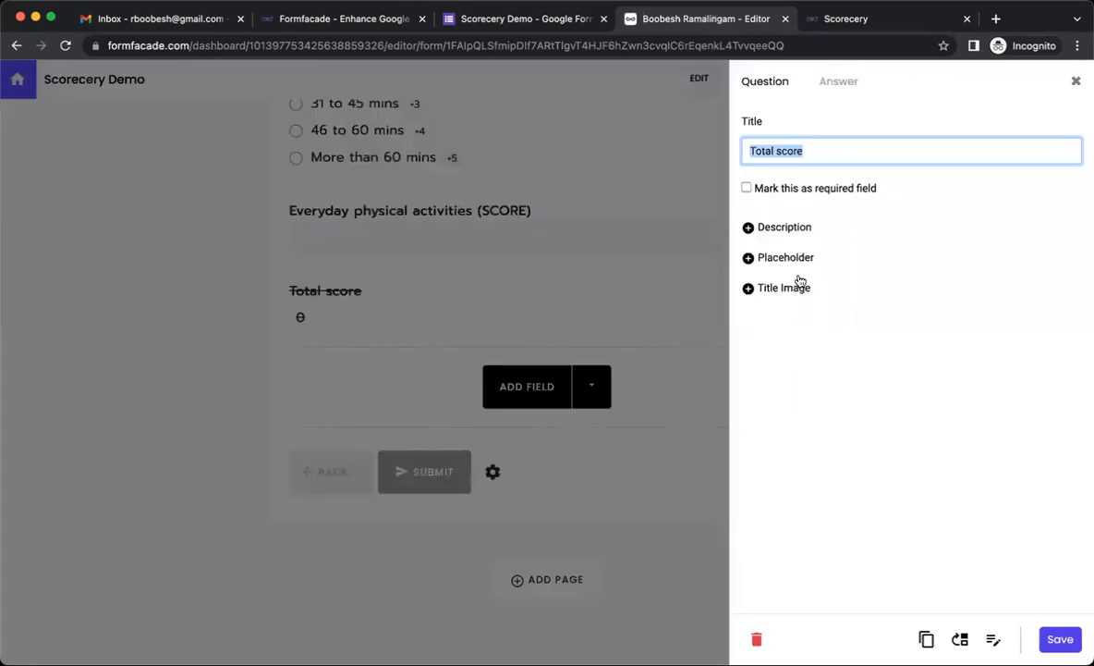
click(838, 82)
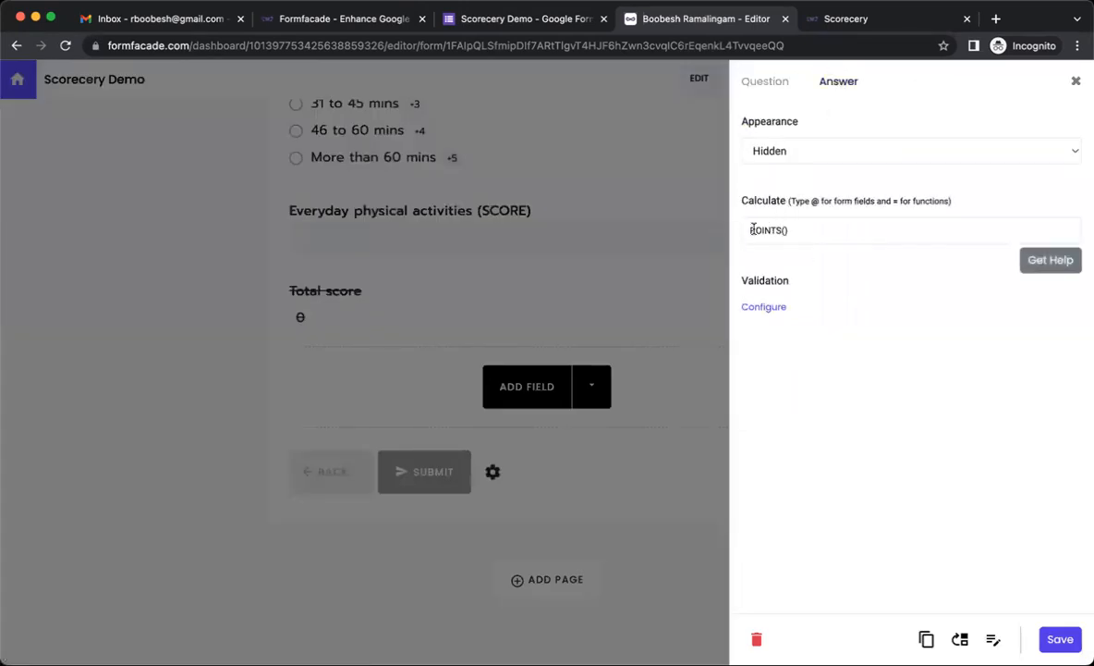
drag(748, 230, 827, 230)
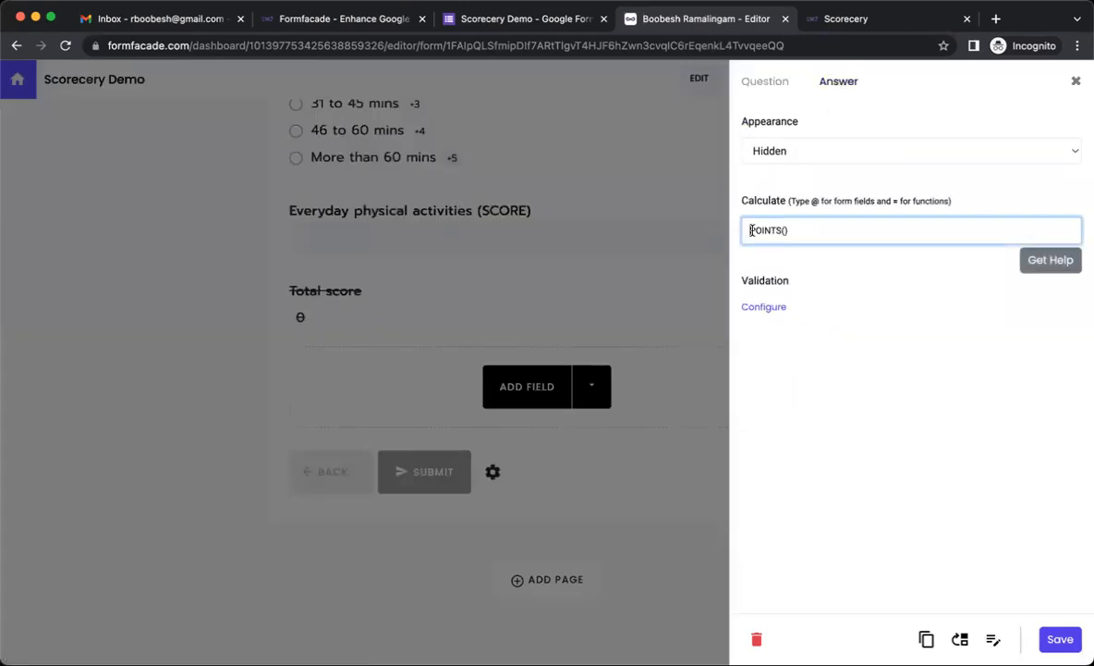
click(798, 232)
click(1076, 81)
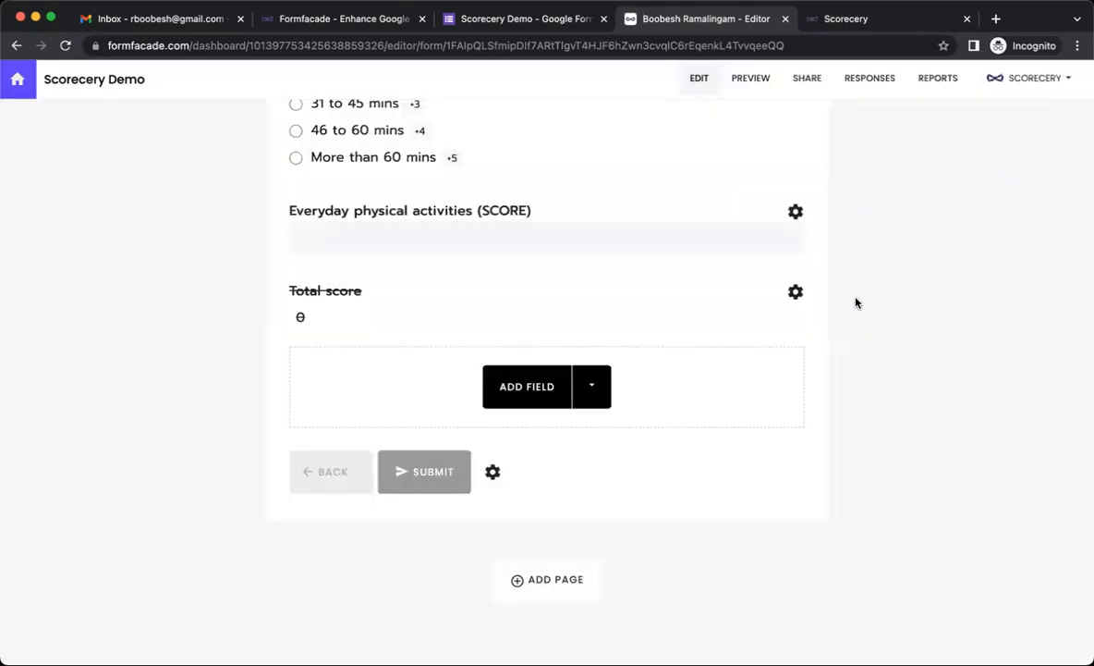
- Enter POINTS(SECTION) as the Sedentary behaviour score's calculation and save it
scroll(856, 302, up, 20)
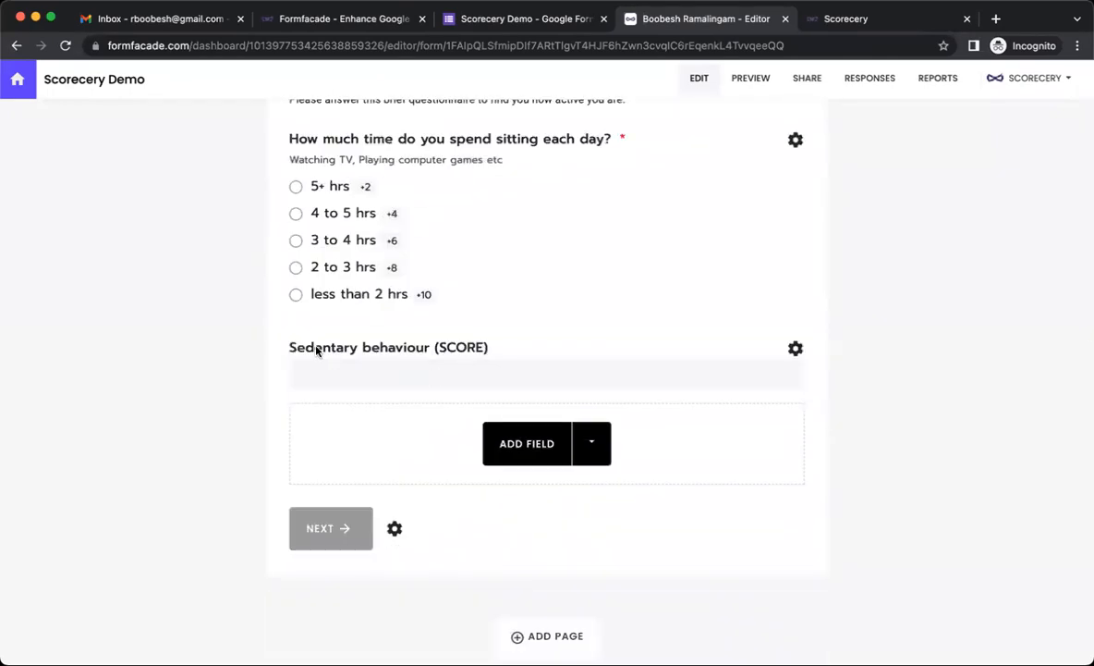
scroll(319, 351, up, 2)
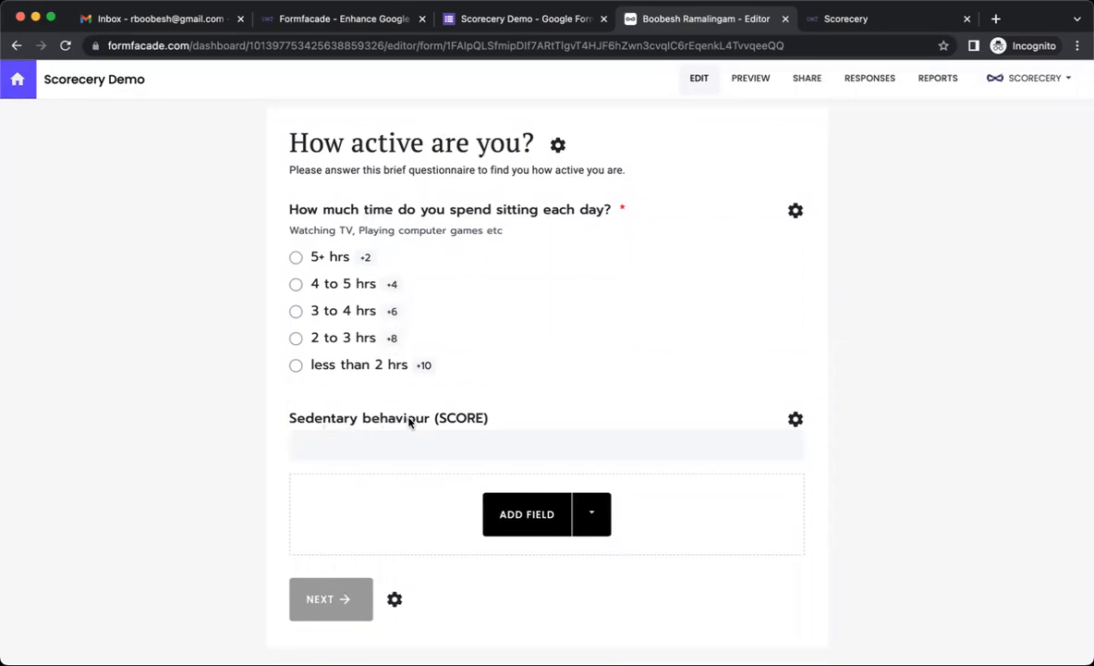
click(795, 421)
click(840, 81)
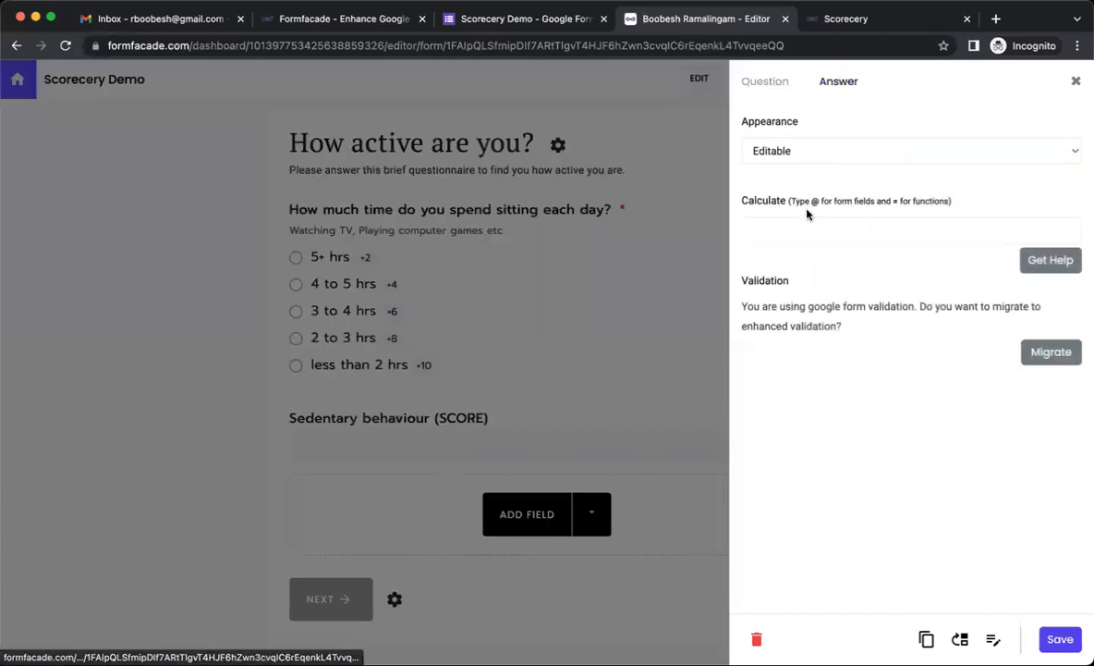
click(782, 237)
text(POINT)
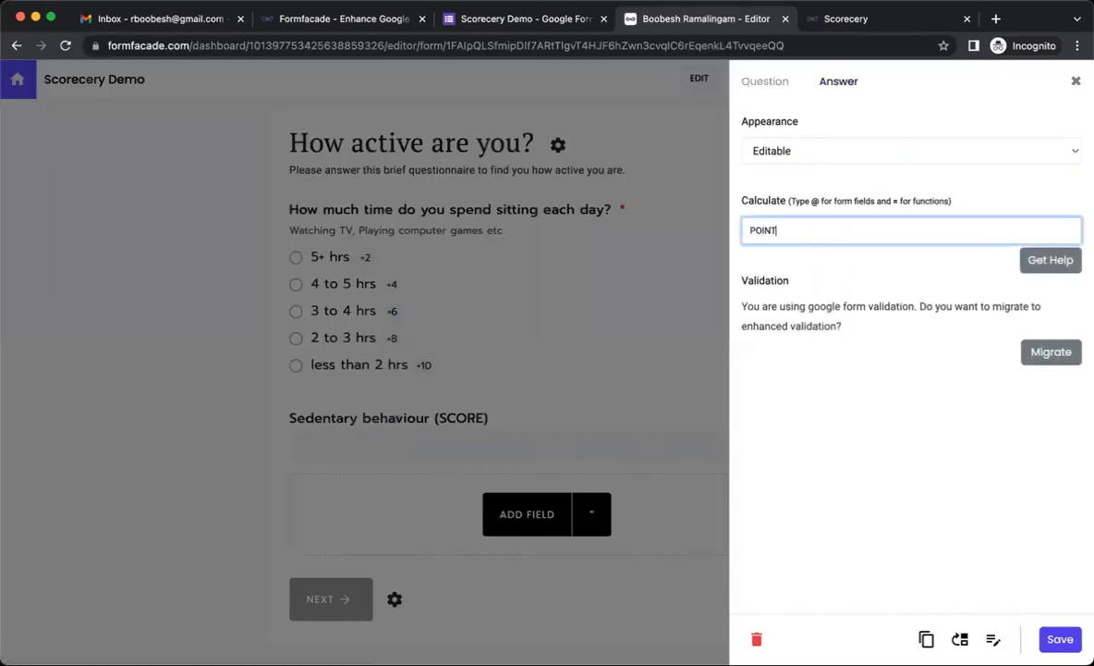
text(S(SECTION))
double_click(800, 230)
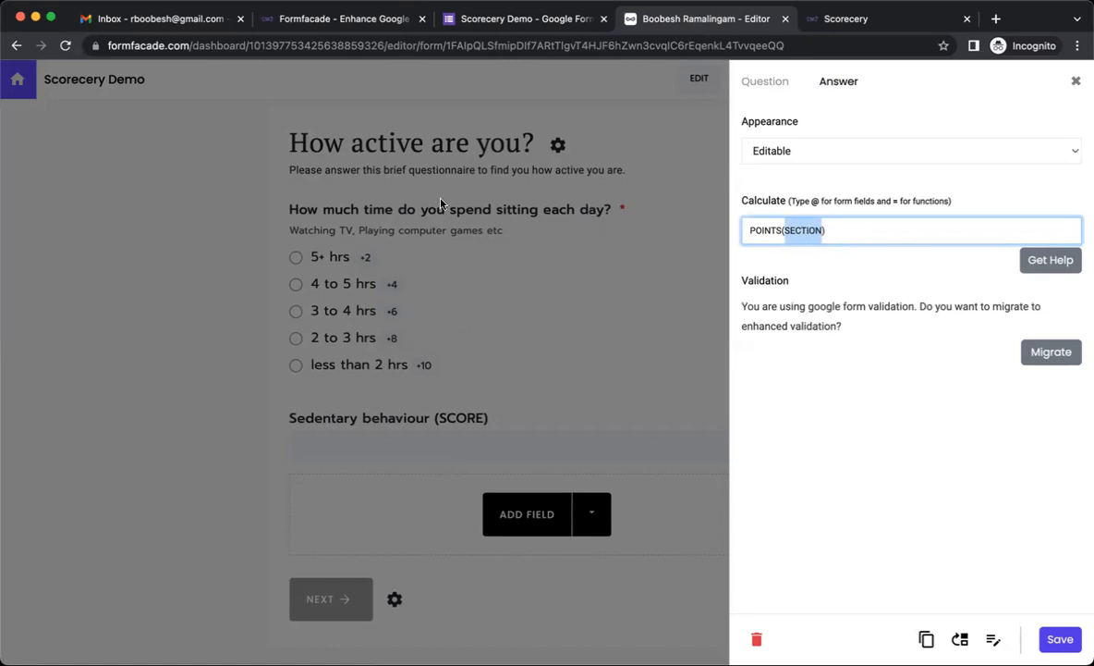
triple_click(809, 233)
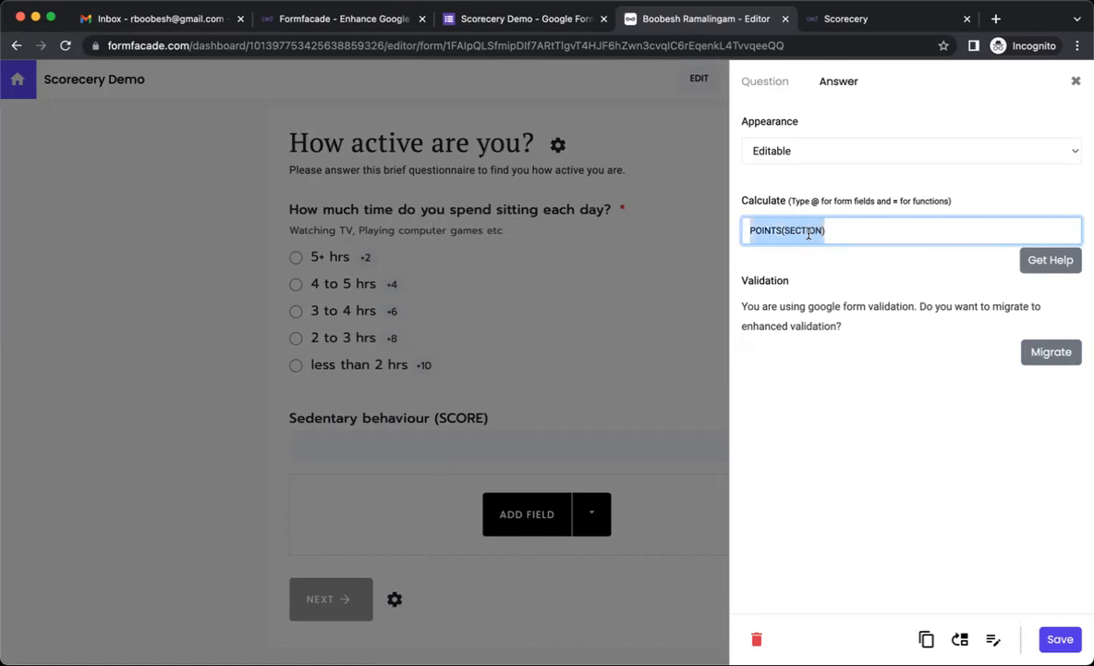
click(1055, 639)
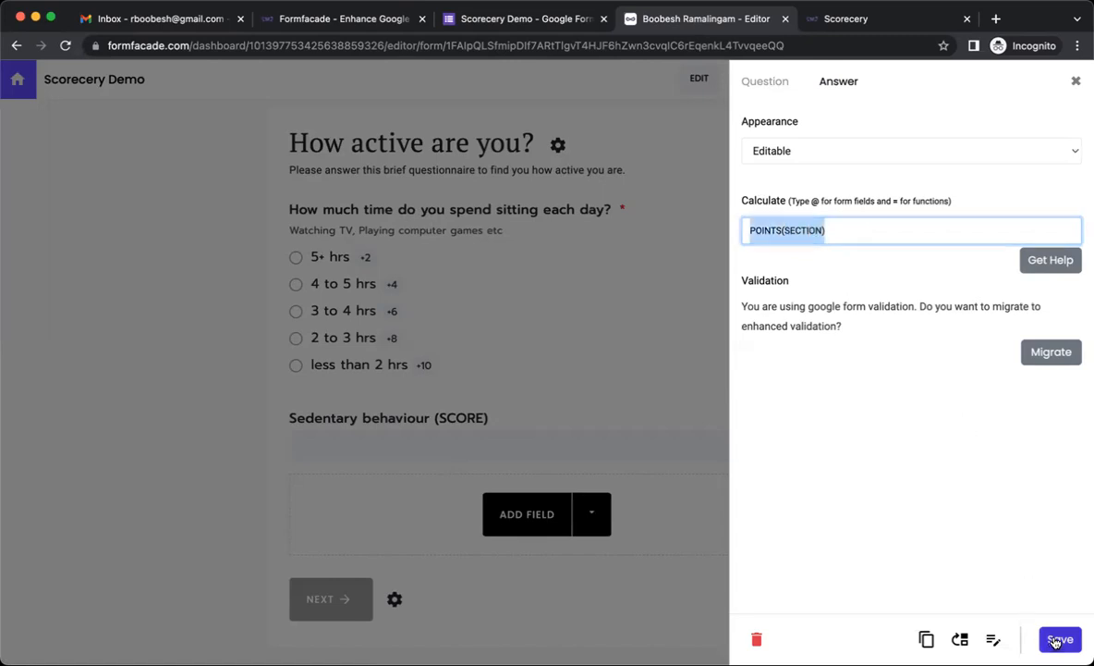
- Test each sitting-time option, ending on 'less than 2 hrs' so the score reads 10
click(332, 256)
click(339, 284)
click(338, 310)
click(317, 336)
click(317, 363)
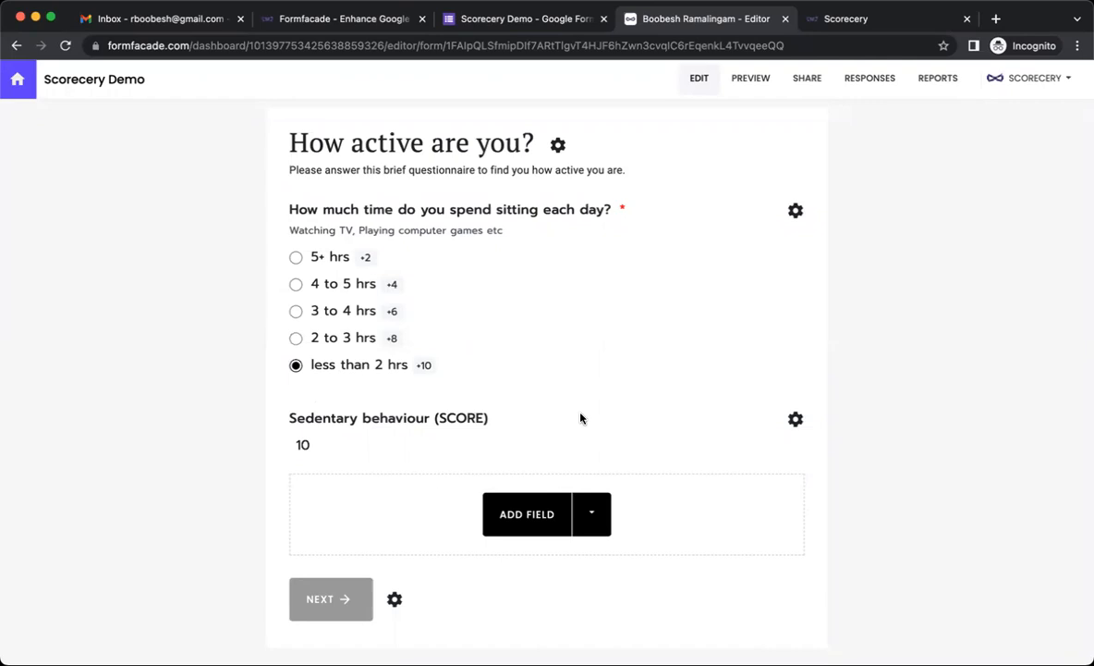
scroll(581, 417, down, 8)
- Paste POINTS(SECTION) into the Sports & recreational activities score's Calculate setting and save
scroll(581, 418, down, 3)
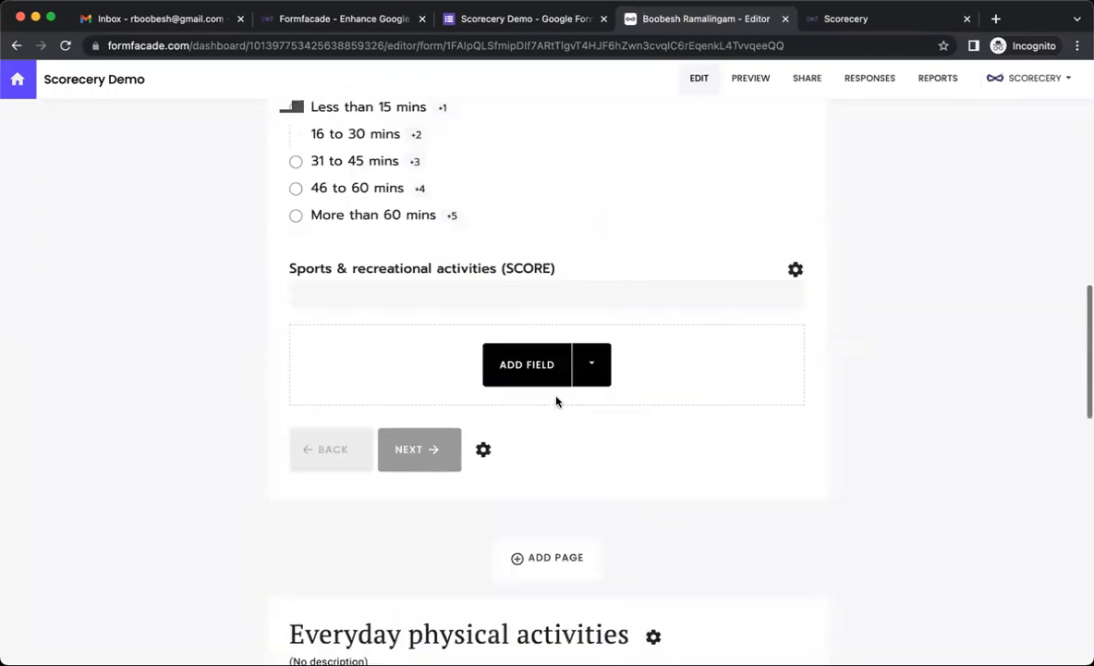
click(793, 273)
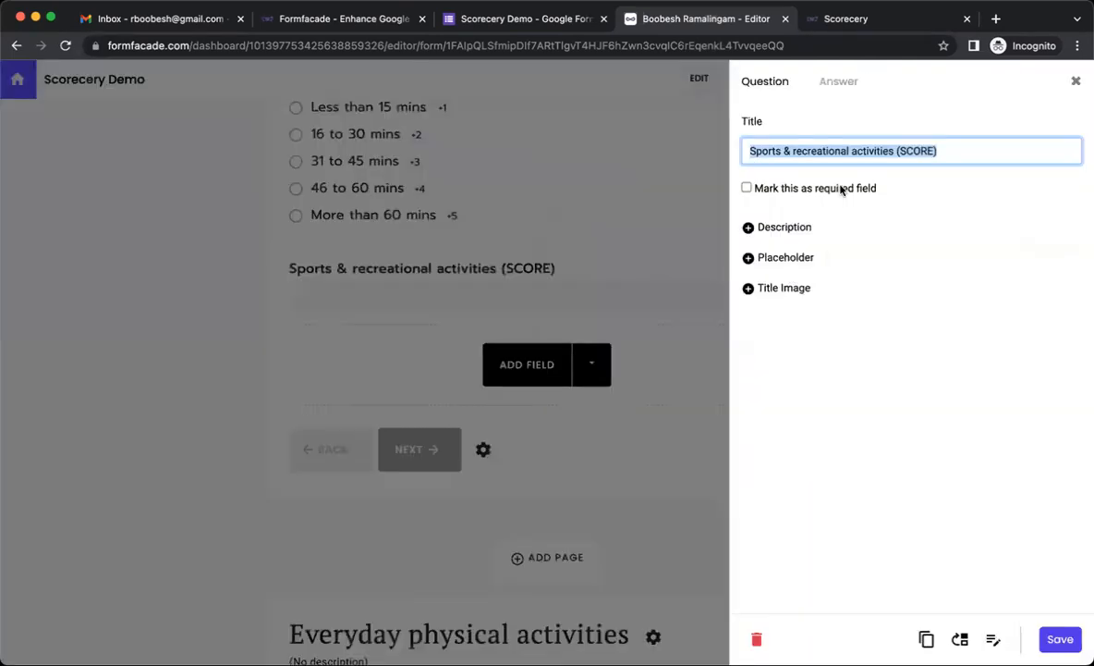
click(842, 87)
click(800, 233)
text(=SCORE(SECTION))
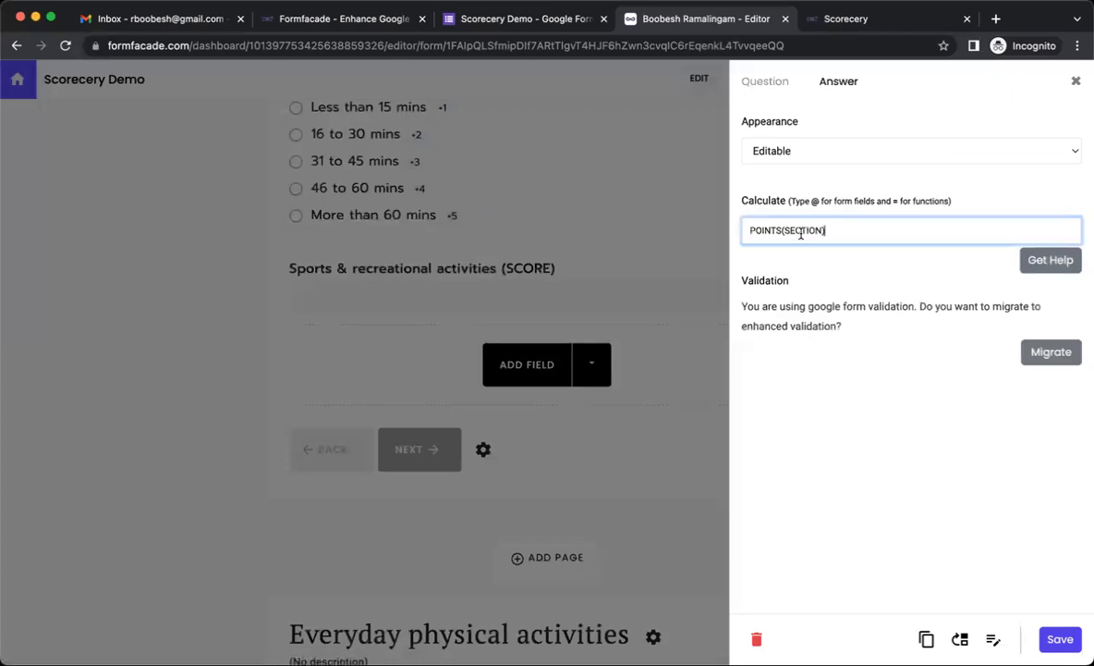
click(1060, 639)
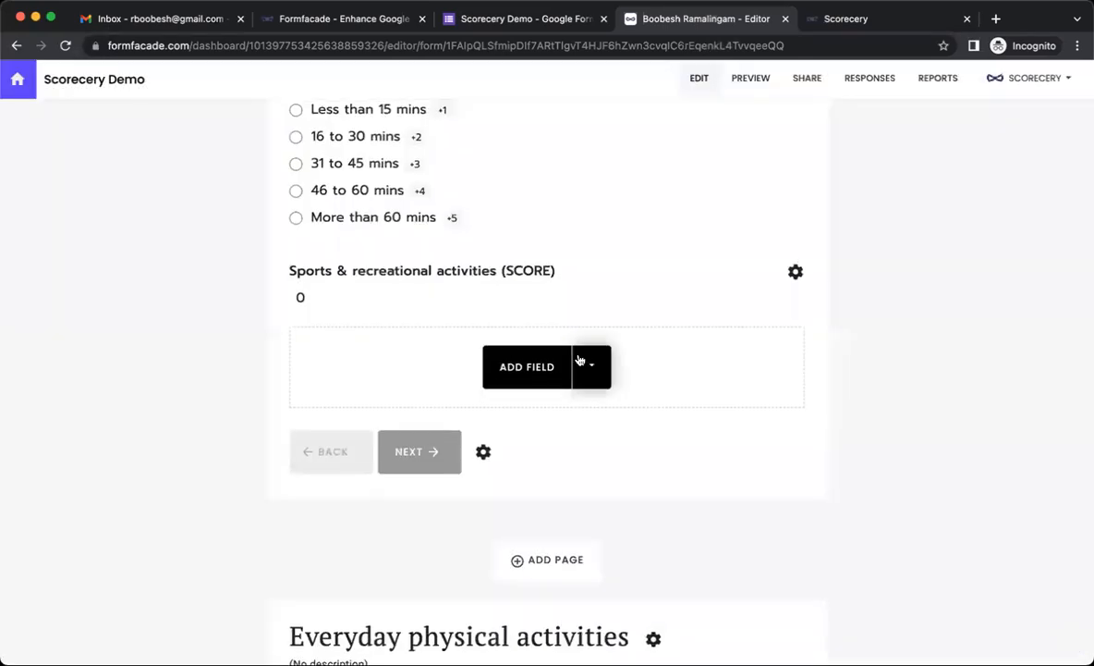
scroll(579, 359, up, 10)
scroll(580, 358, up, 5)
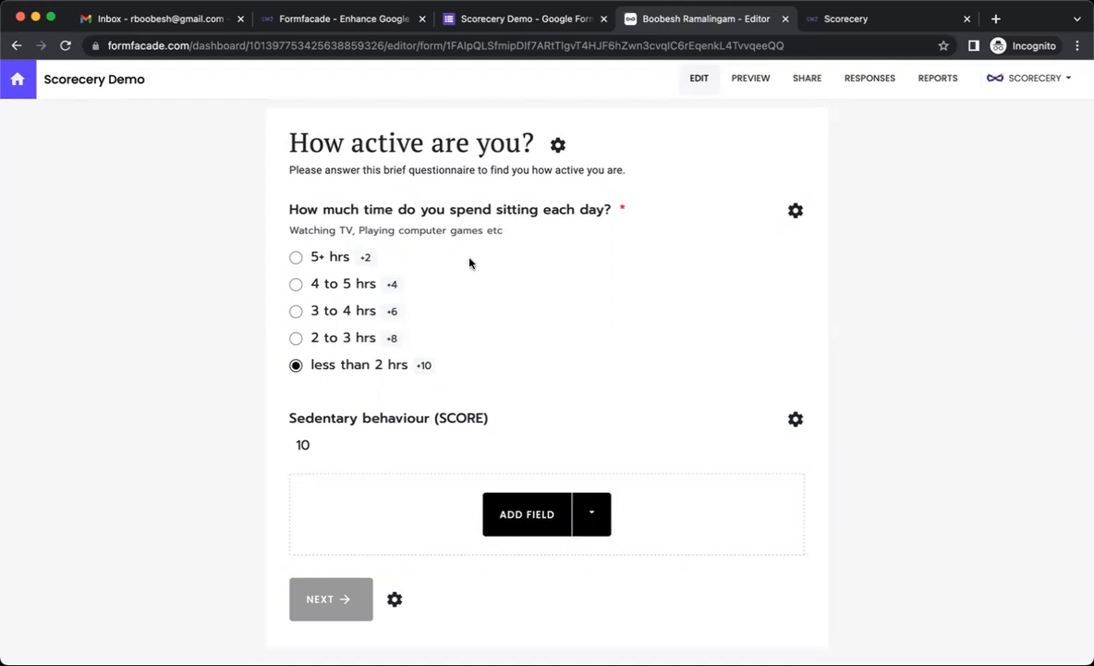
- Set the Sedentary behaviour SCORE field's appearance to Hidden and save
click(796, 419)
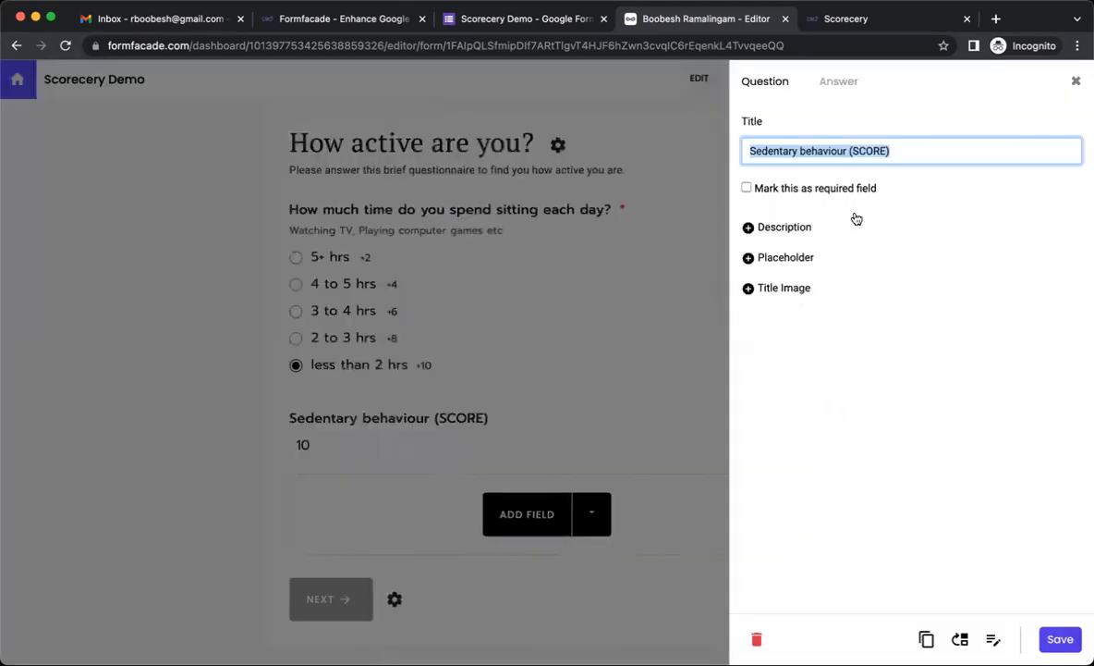
click(837, 83)
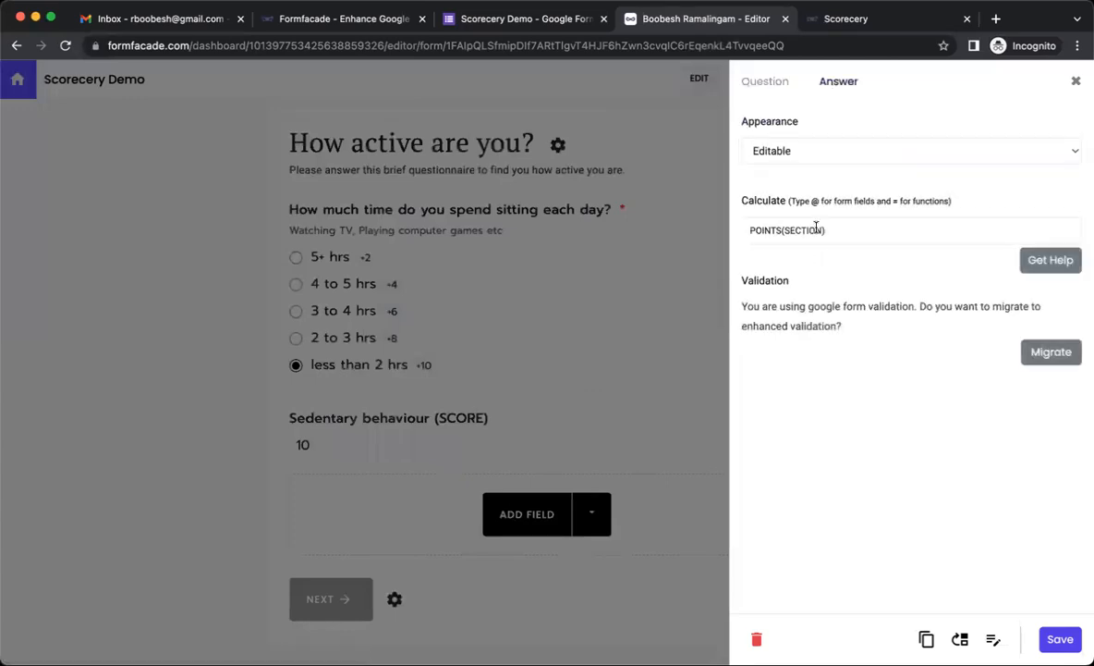
scroll(804, 195, down, 3)
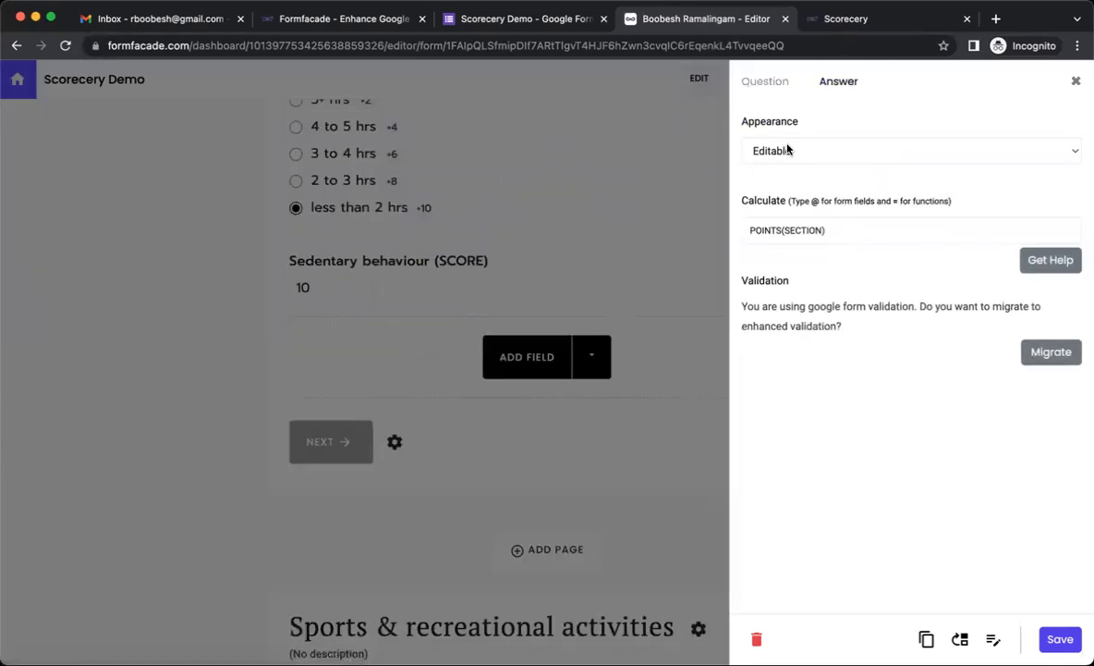
click(797, 151)
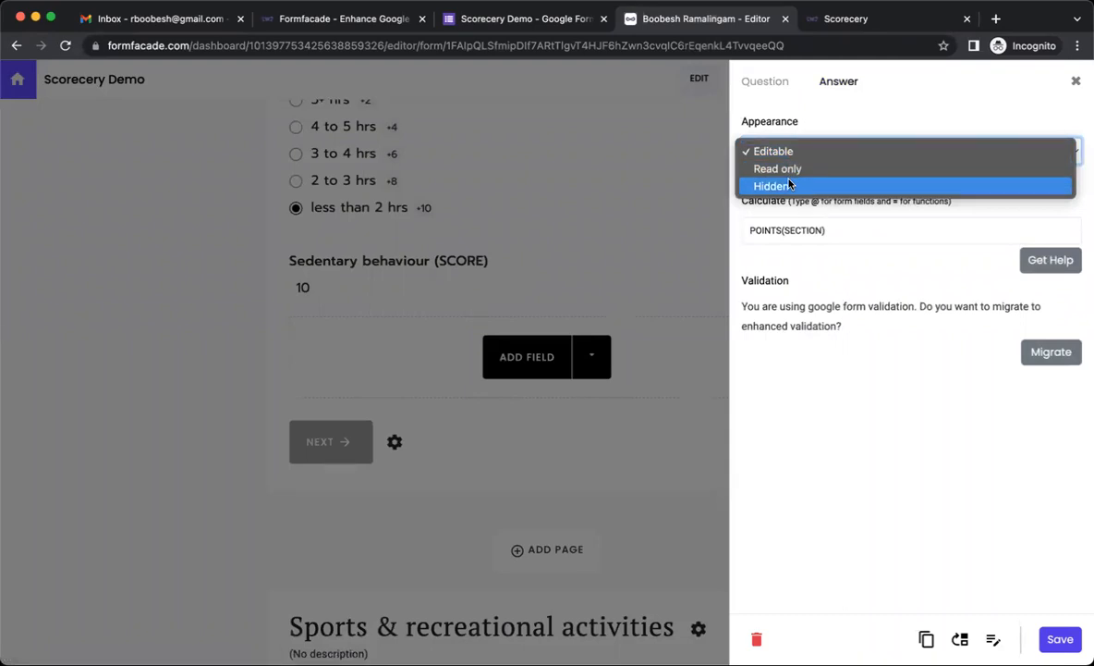
click(790, 185)
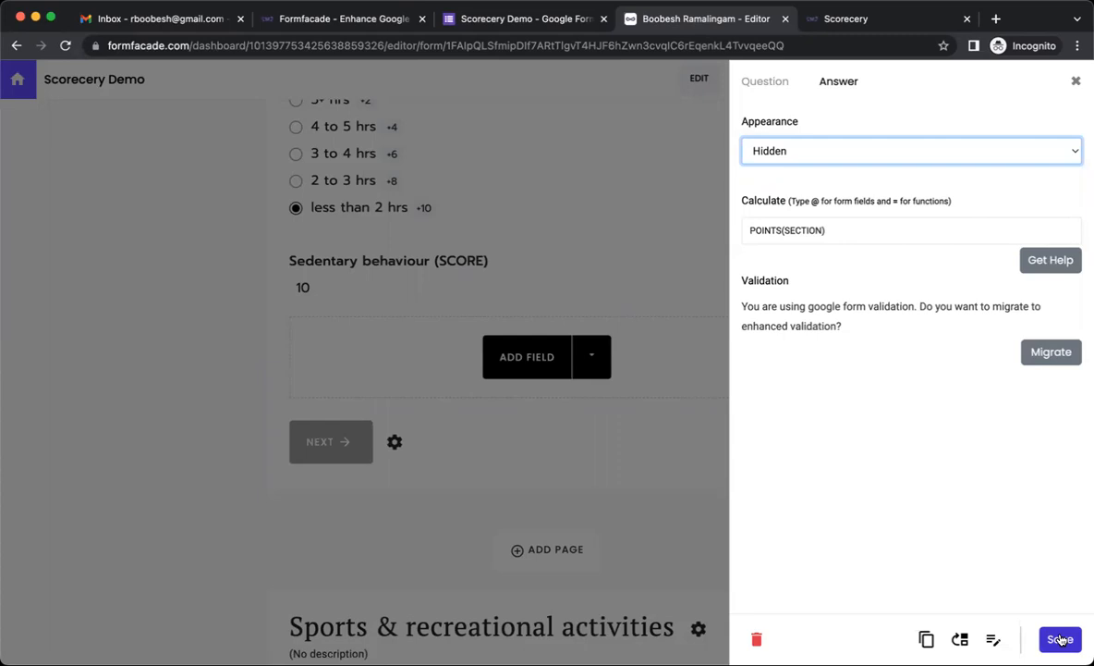
click(1060, 639)
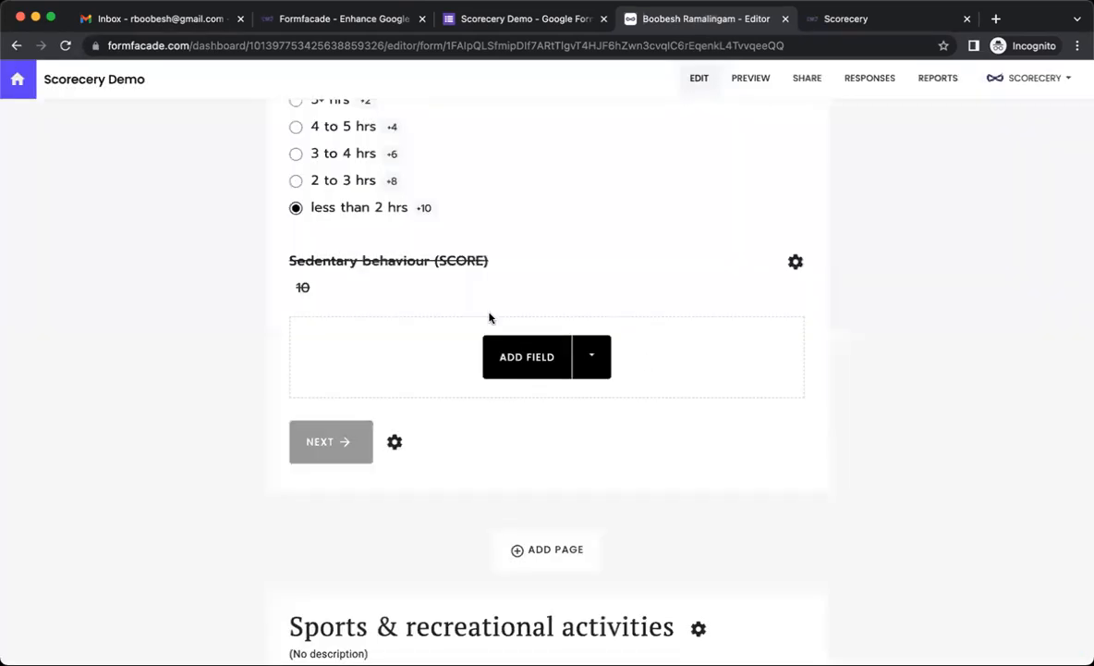
- Set the Sports & recreational activities SCORE field's appearance to Hidden and save
scroll(490, 317, down, 10)
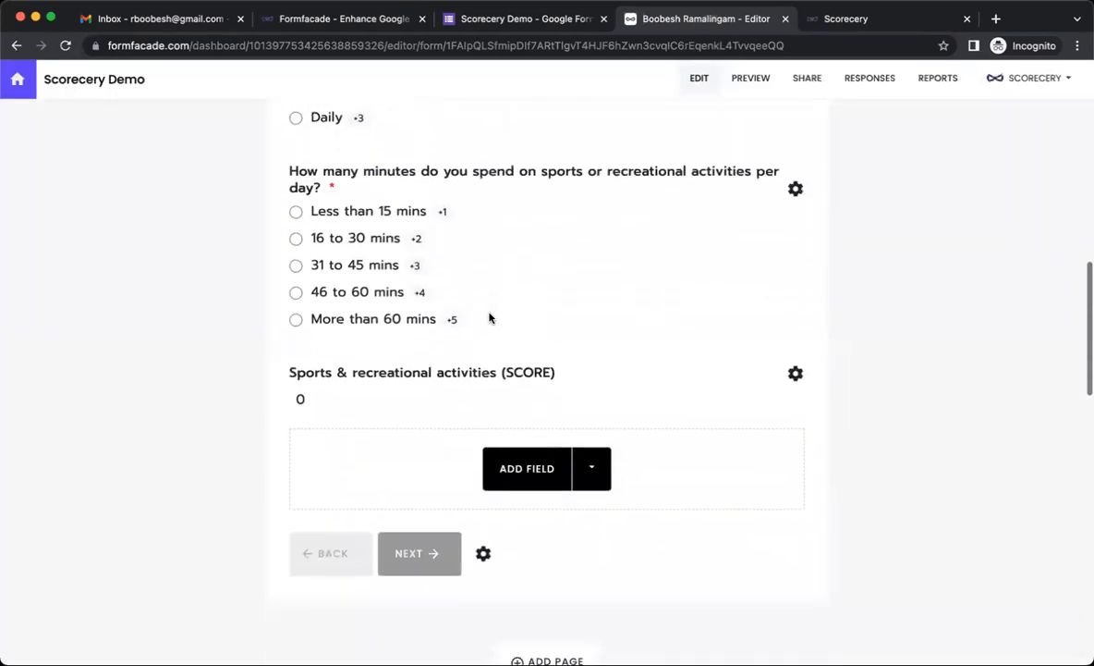
click(795, 375)
click(836, 81)
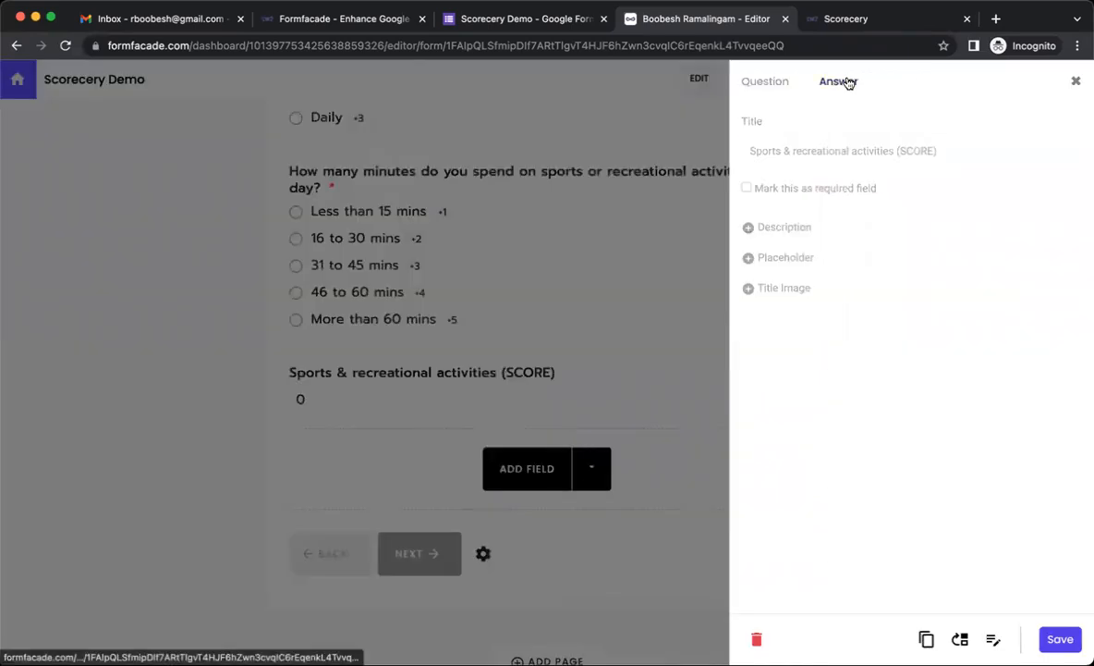
click(835, 152)
click(825, 184)
click(1060, 639)
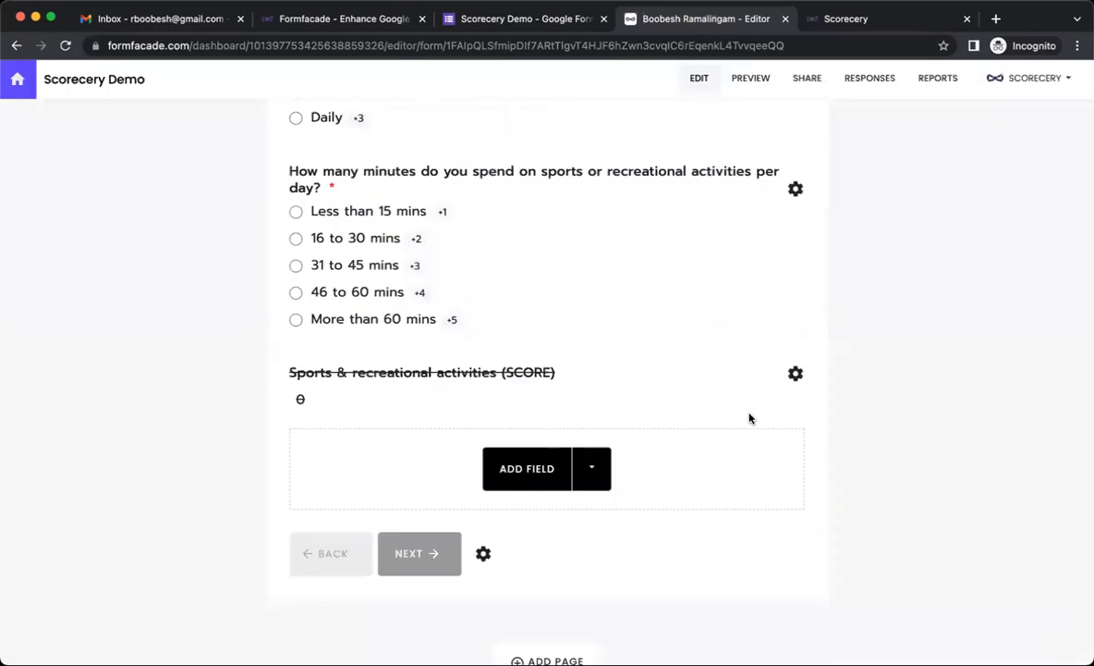
scroll(748, 418, down, 10)
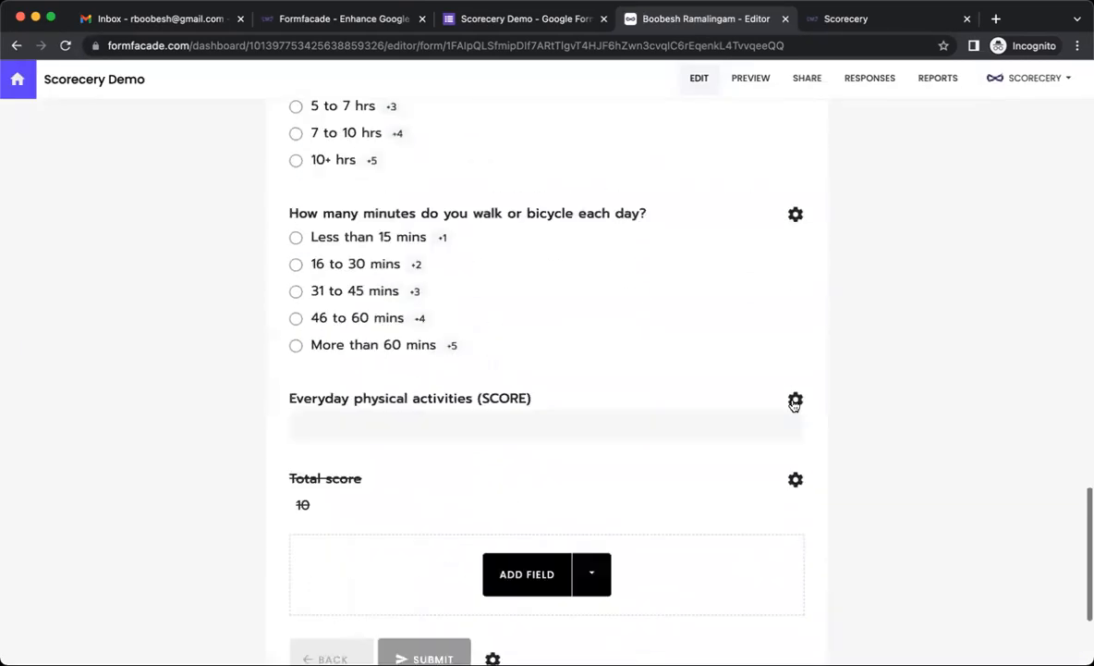
- Give the Everyday physical activities SCORE field the calculation POINTS(SECTION) and save
click(475, 434)
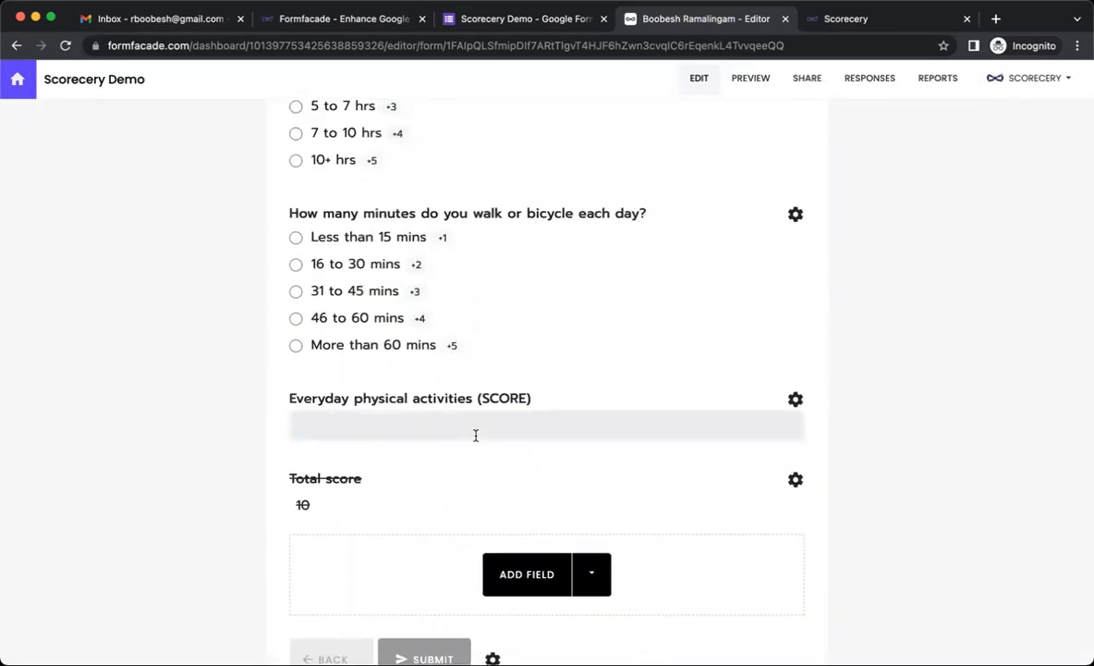
text(fdsagre)
key(BackSpace)
key(BackSpace)
key(BackSpace)
key(BackSpace)
key(BackSpace)
key(BackSpace)
key(BackSpace)
click(797, 403)
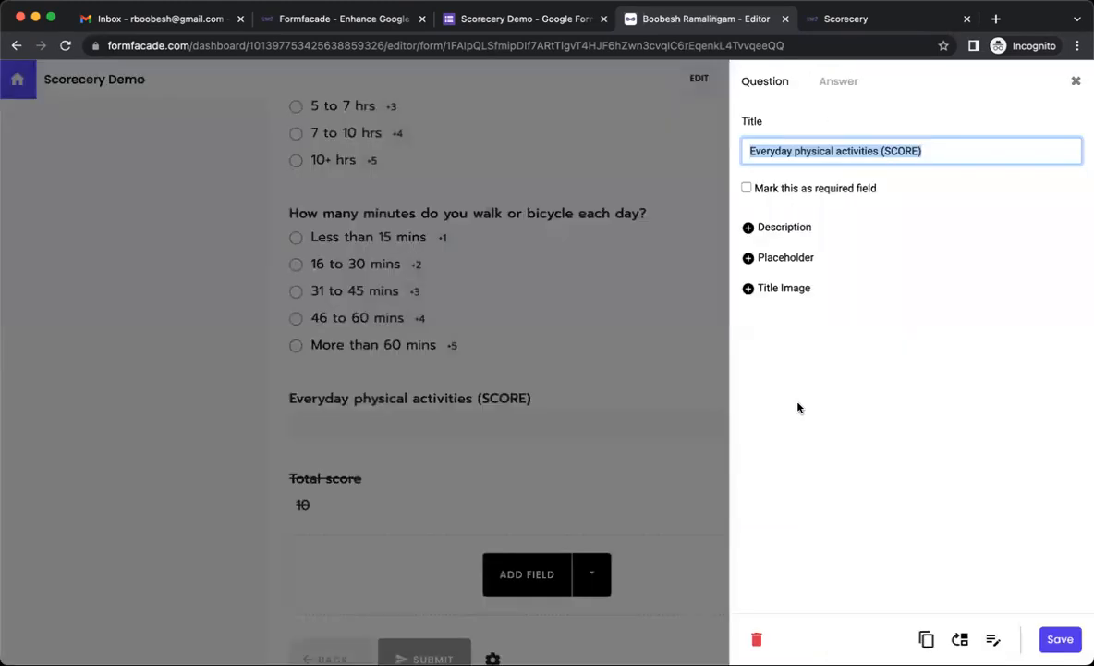
click(848, 81)
click(781, 233)
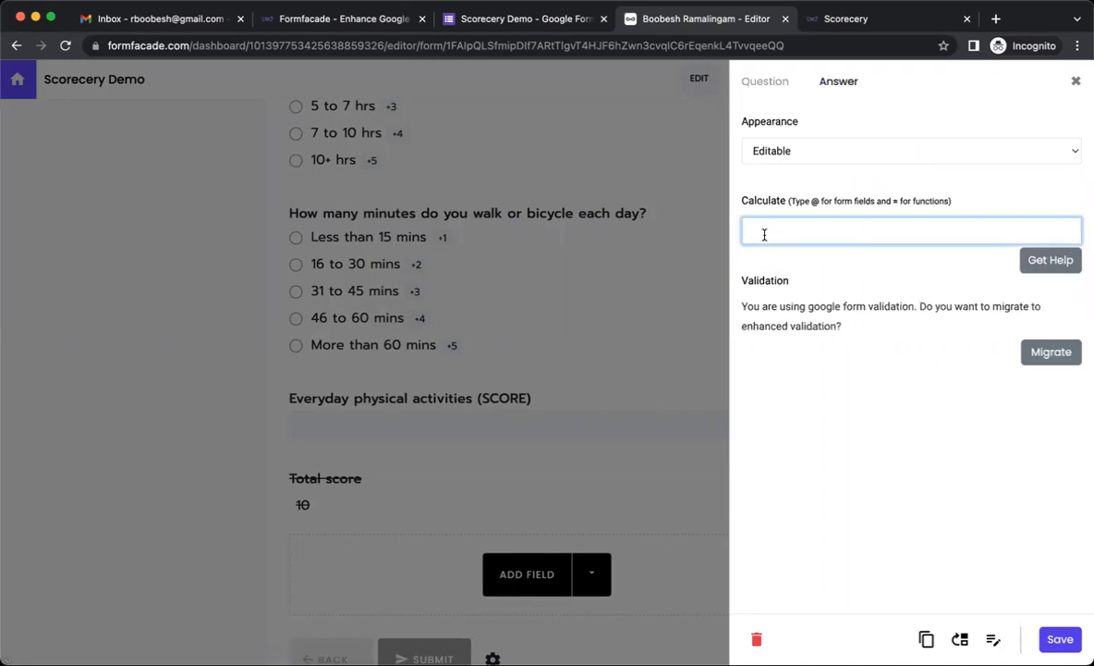
text(POINTS(SECTION))
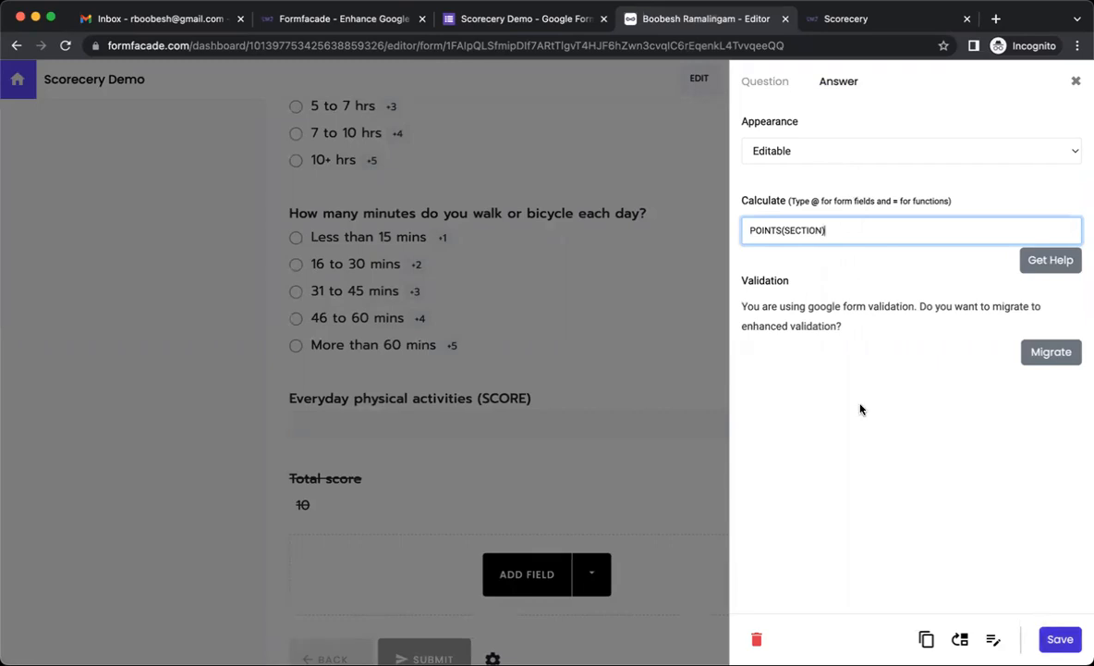
click(1060, 639)
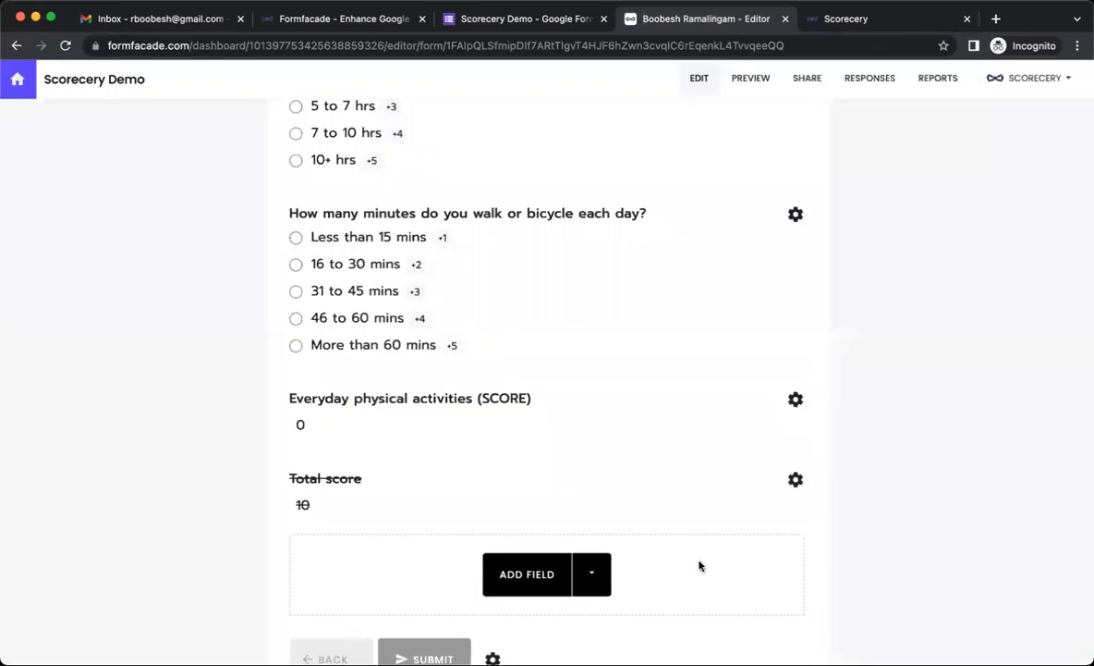
- Set the Everyday physical activities SCORE field's appearance to Hidden and save
click(795, 398)
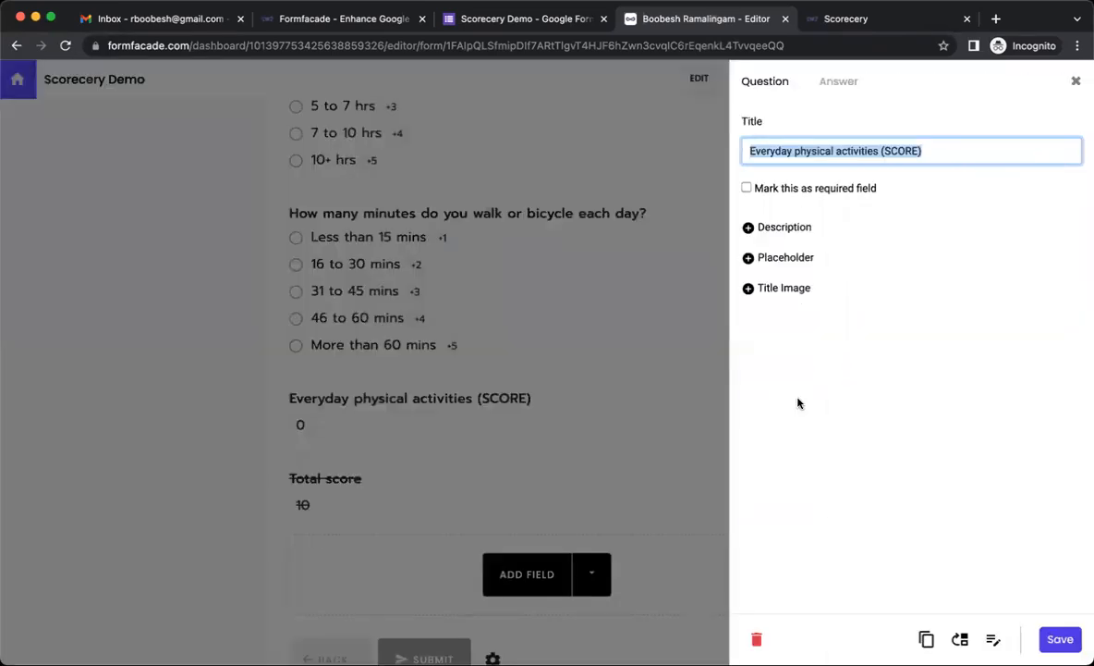
click(839, 81)
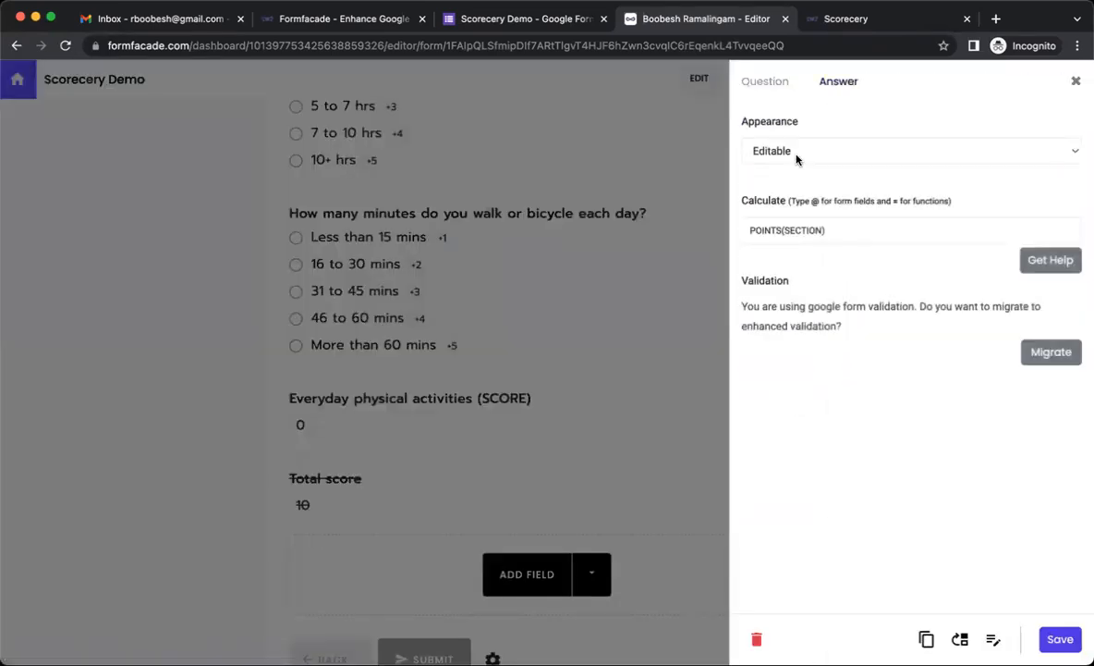
click(797, 155)
key(Return)
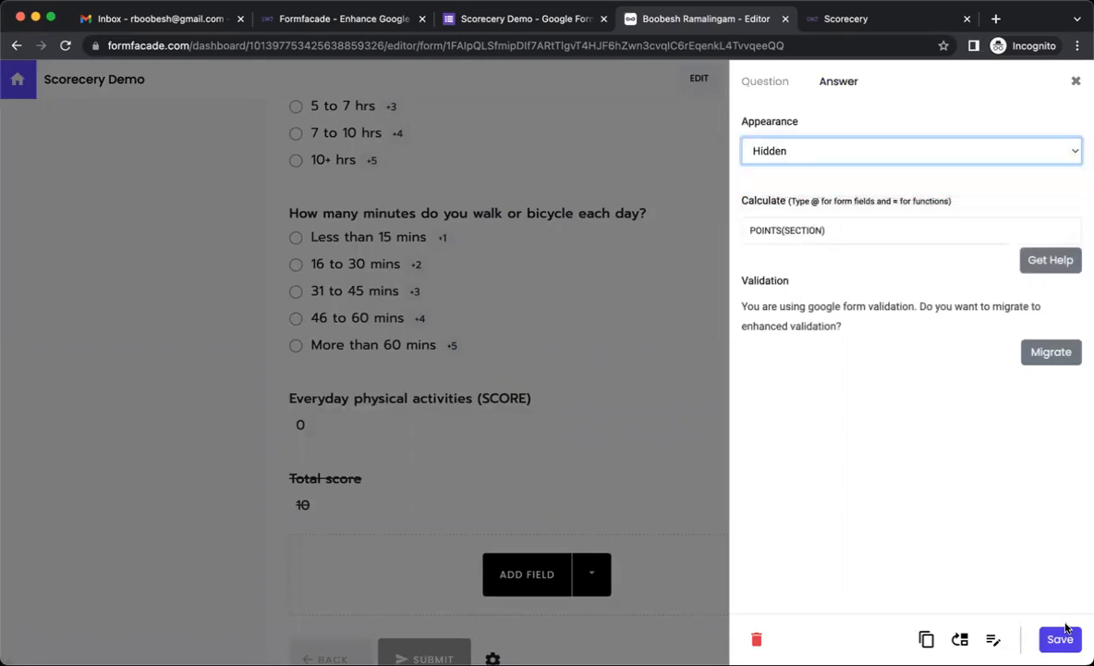
click(1060, 639)
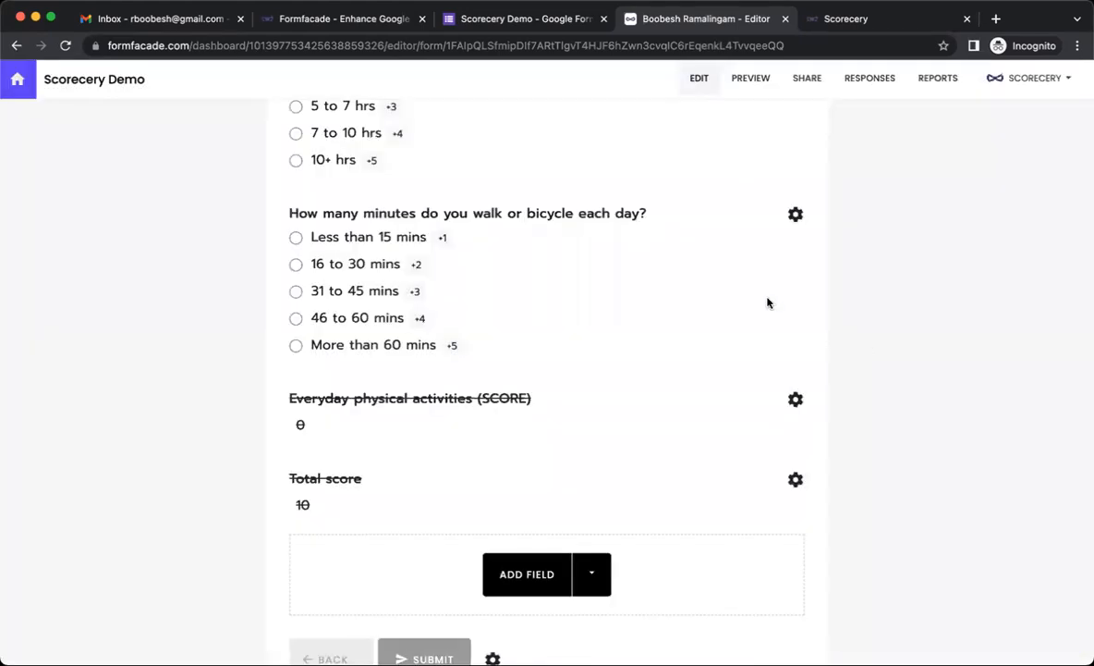
scroll(767, 302, up, 10)
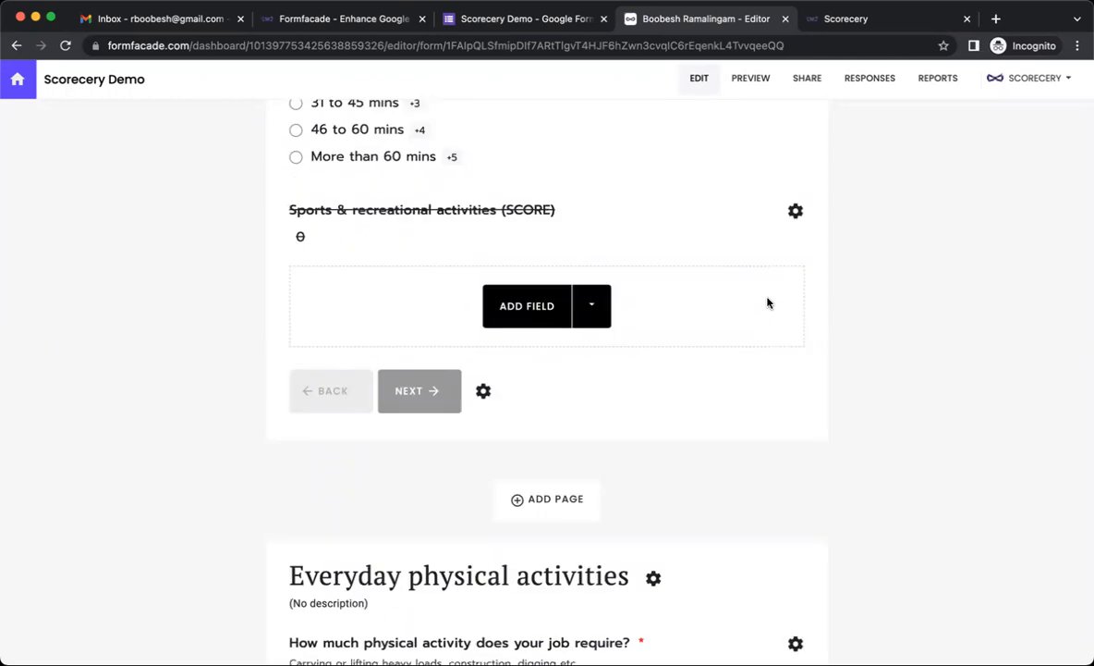
- Answer Once a week and Less than 15 mins so the sports score shows 2.5, then preview
scroll(384, 247, up, 5)
scroll(386, 250, down, 1)
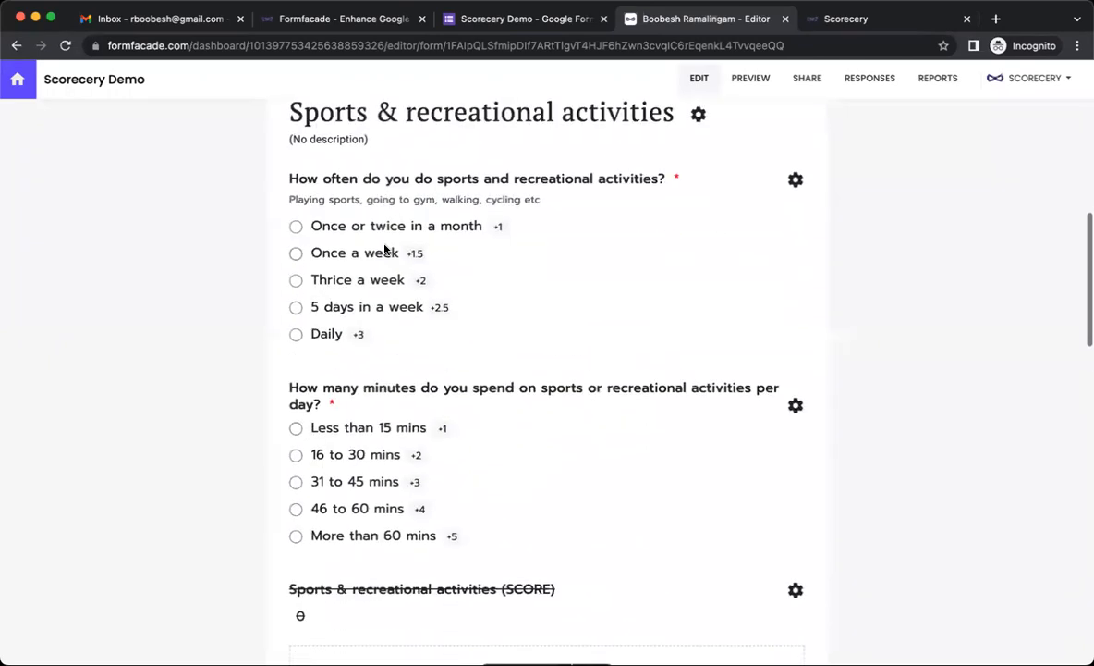
click(334, 228)
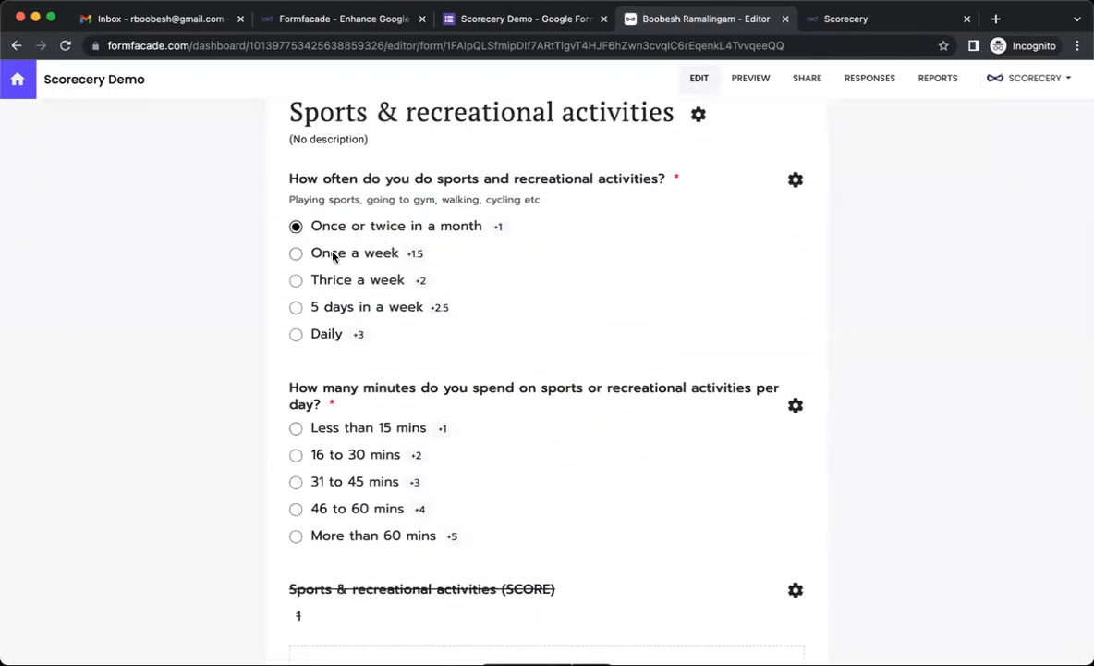
click(334, 254)
scroll(335, 407, down, 2)
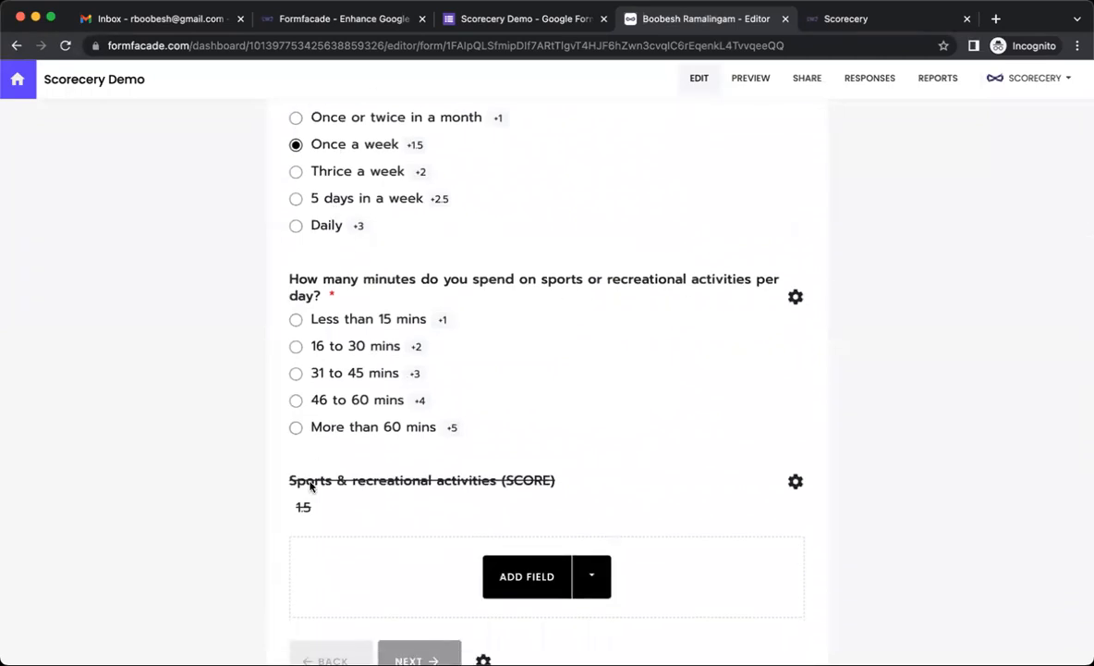
click(358, 320)
scroll(390, 169, up, 2)
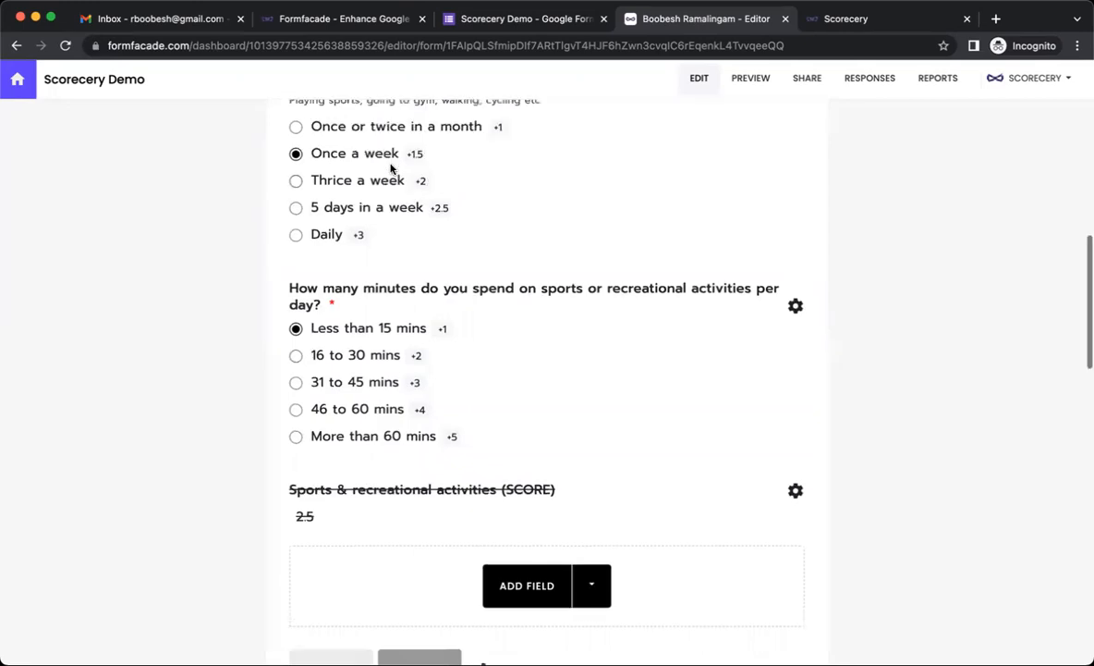
scroll(442, 367, up, 5)
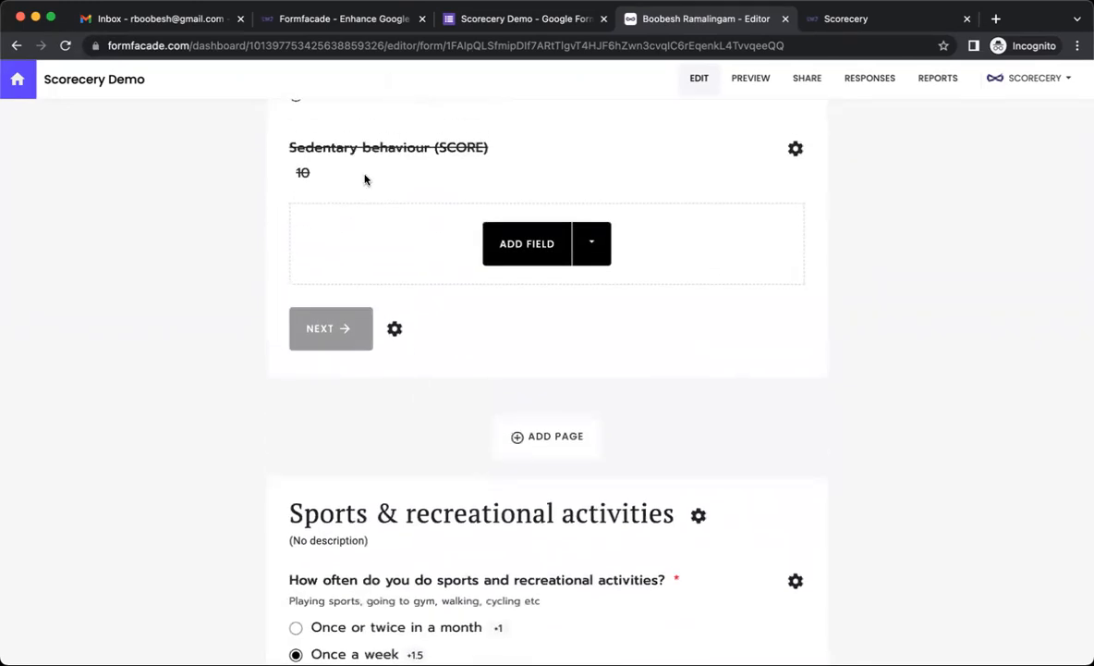
scroll(364, 179, down, 6)
scroll(363, 266, down, 8)
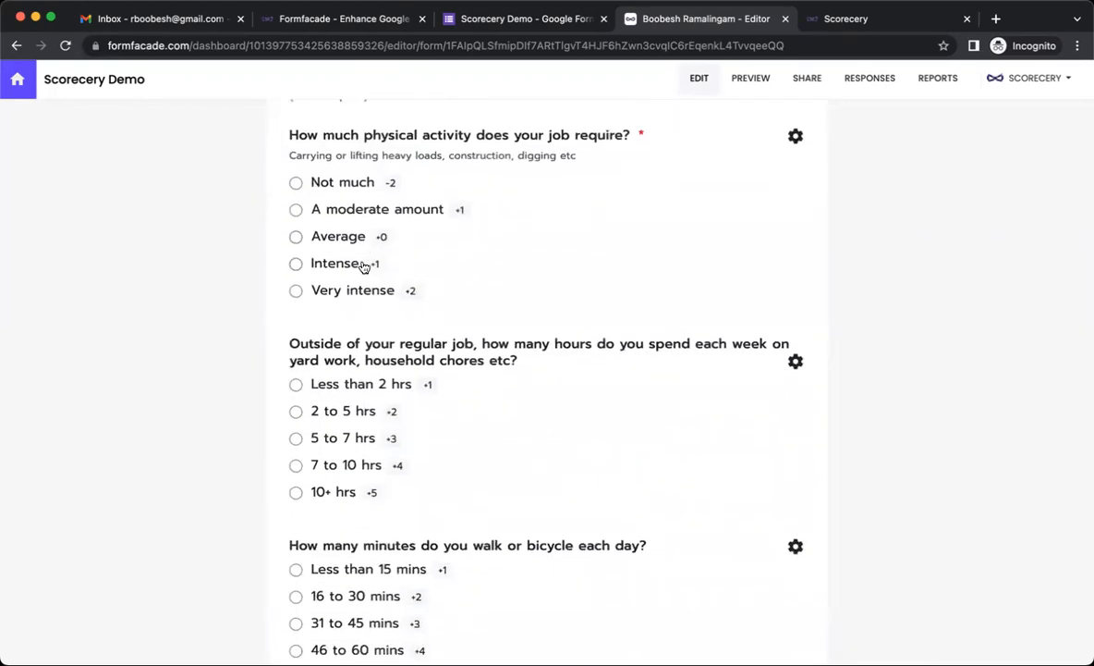
scroll(421, 334, up, 5)
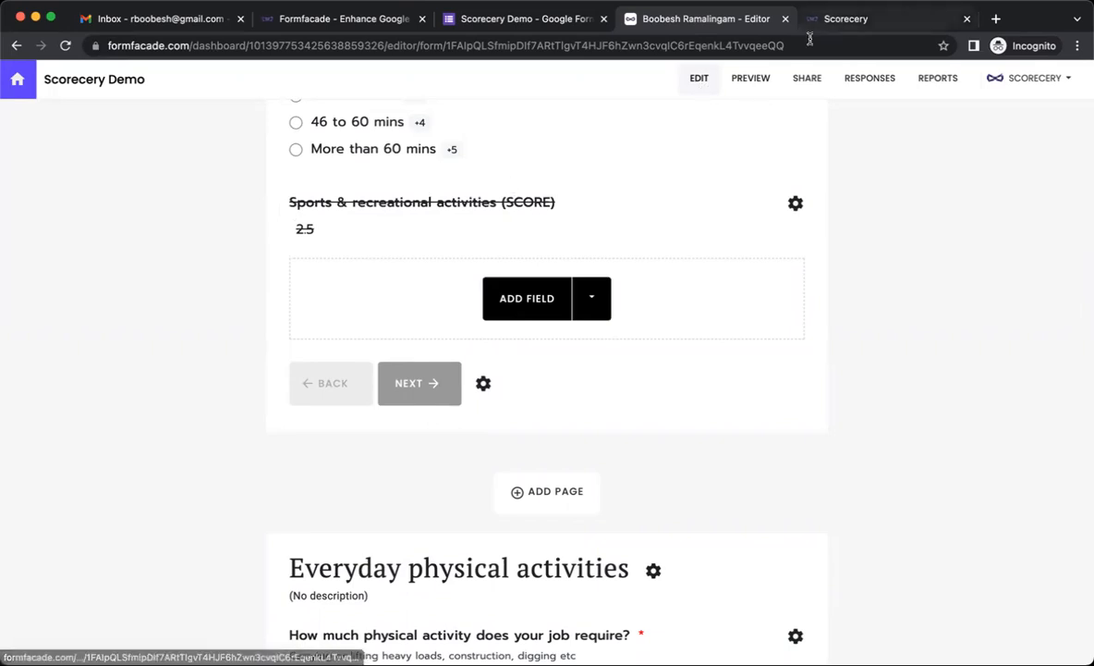
click(763, 81)
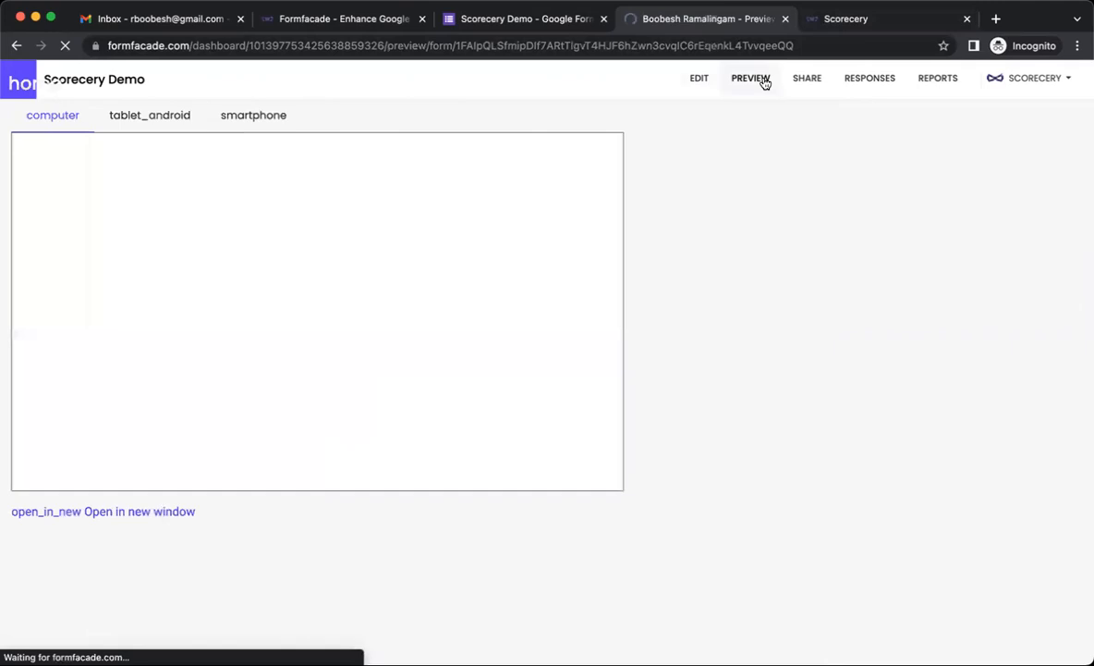
- Page through the preview to Everyday physical activities, confirming no scores show, then return to editing
click(214, 407)
scroll(262, 373, down, 5)
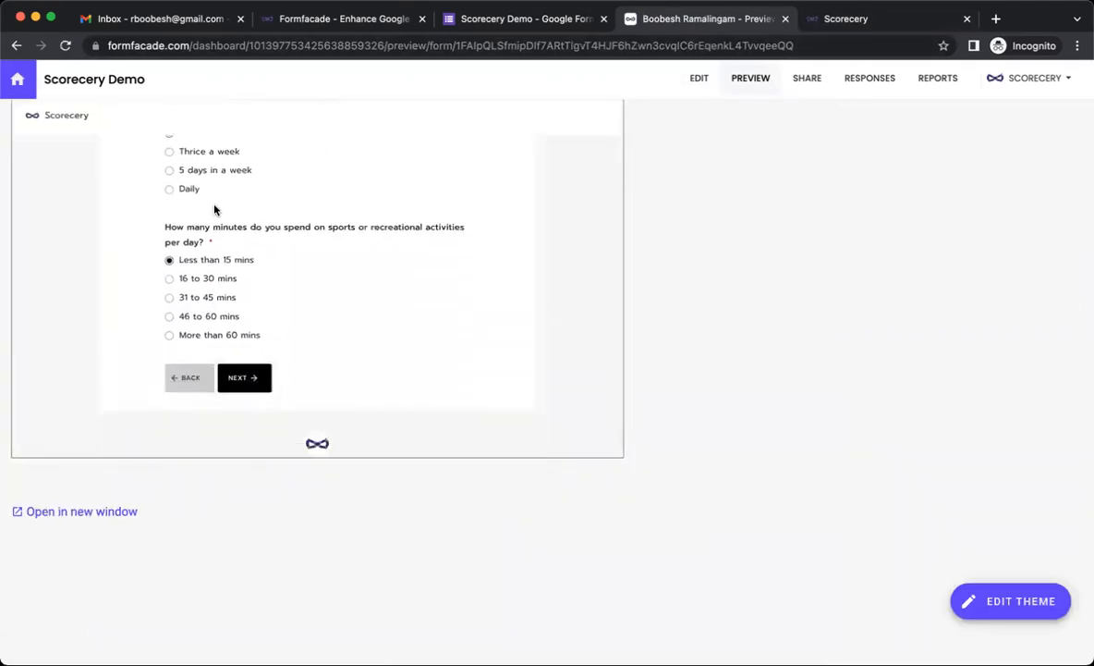
click(232, 378)
scroll(378, 276, down, 4)
scroll(377, 277, up, 2)
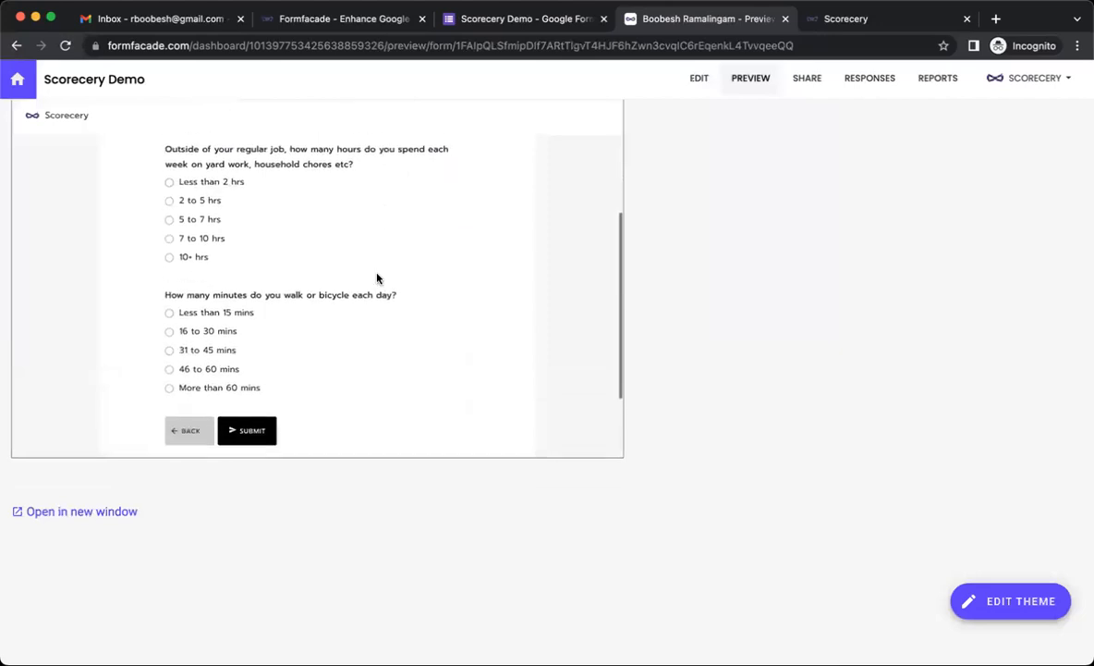
click(703, 78)
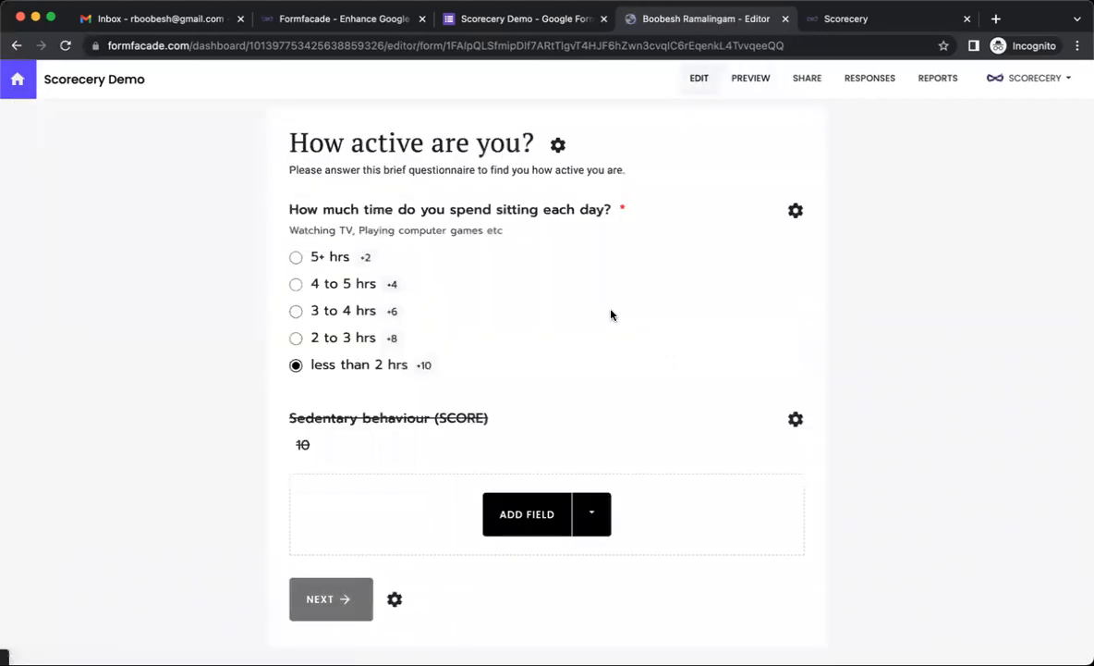
scroll(611, 312, down, 6)
scroll(611, 314, down, 5)
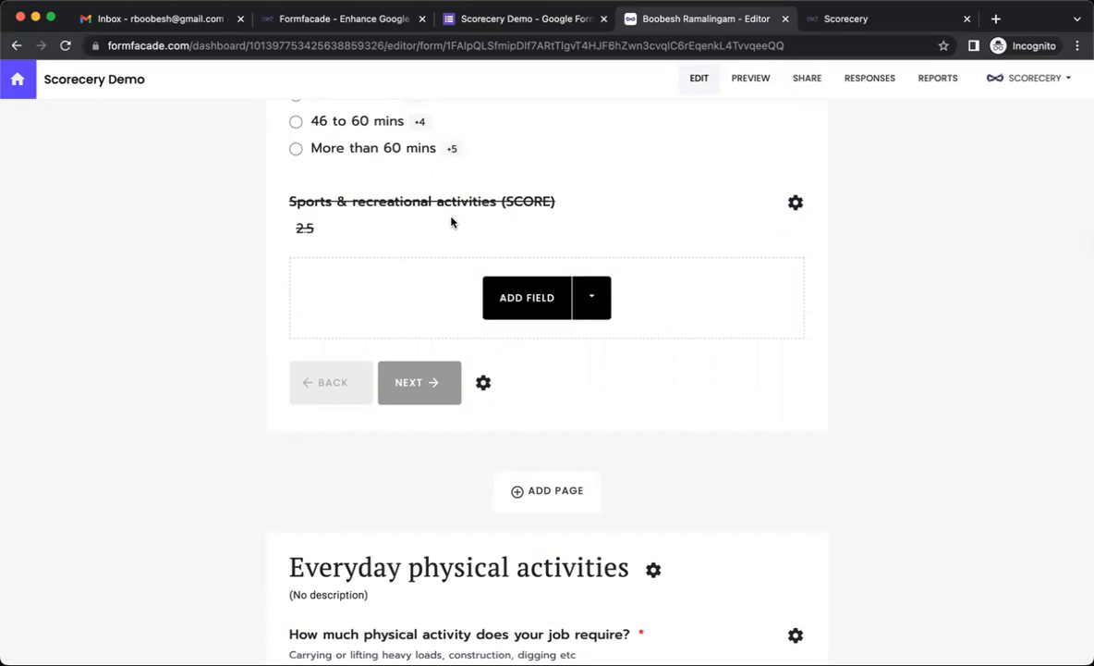
scroll(451, 222, down, 10)
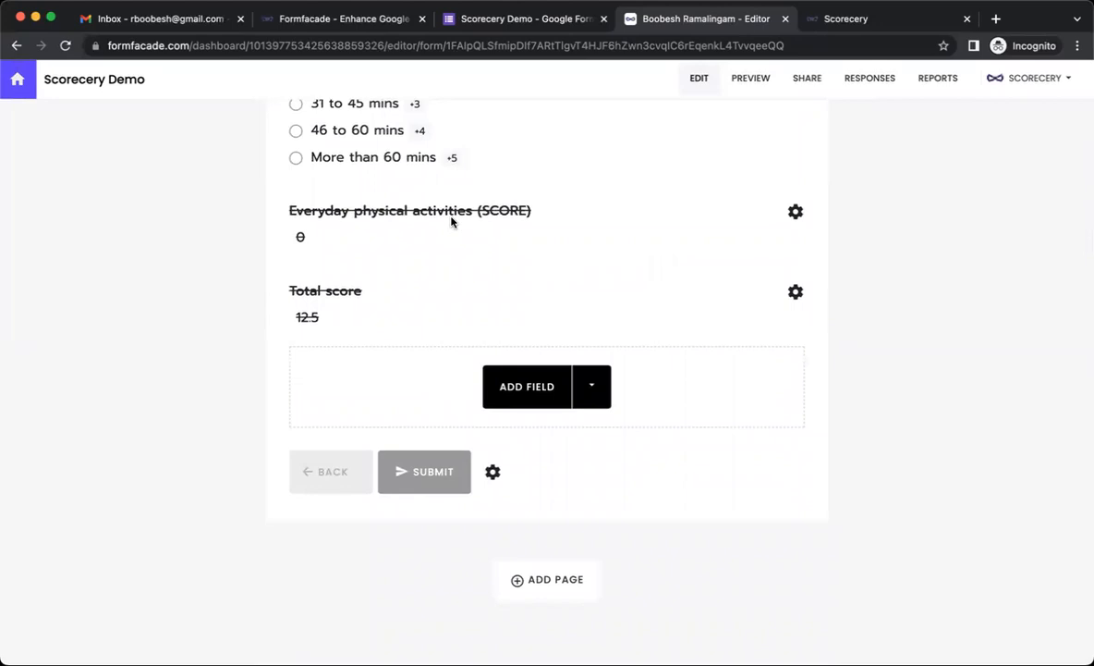
scroll(451, 222, up, 15)
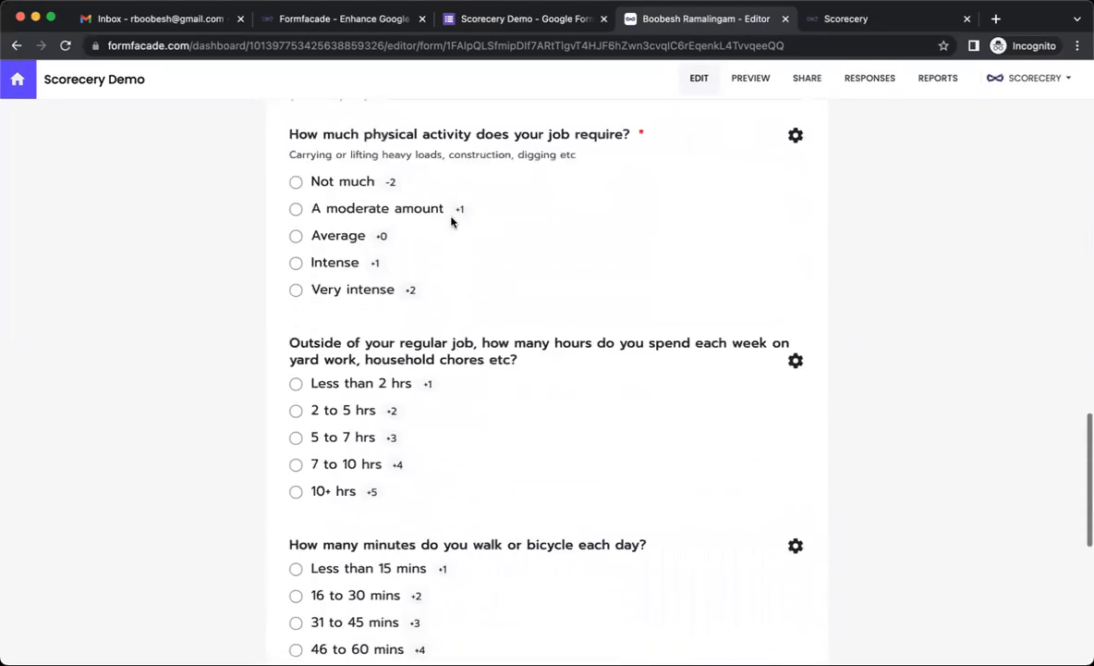
scroll(516, 440, down, 10)
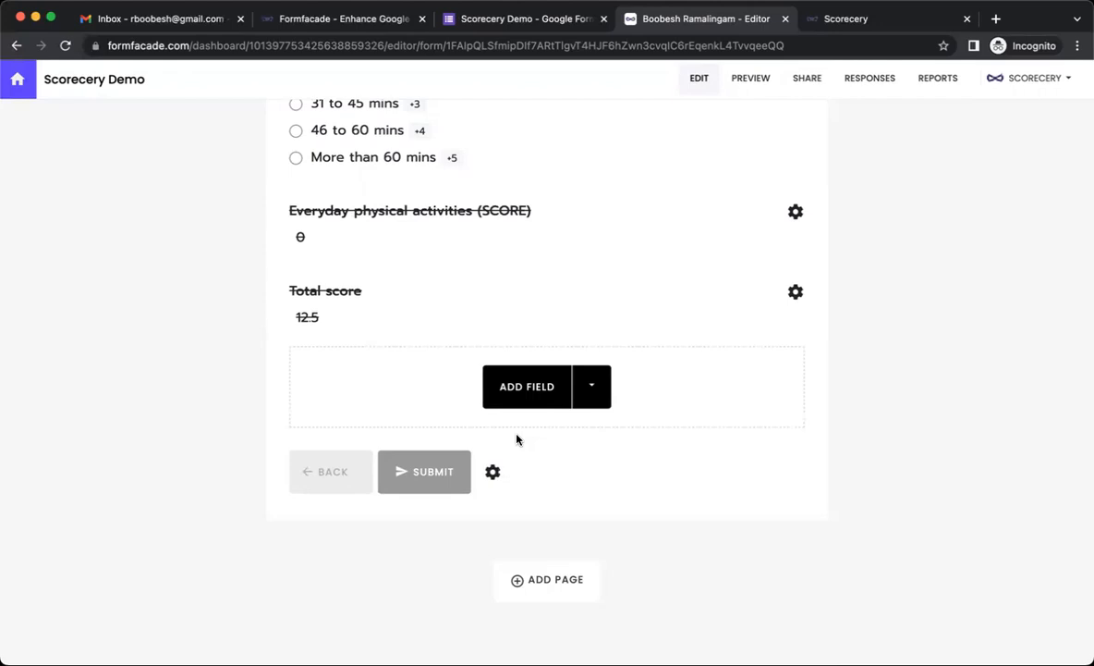
scroll(516, 440, up, 1)
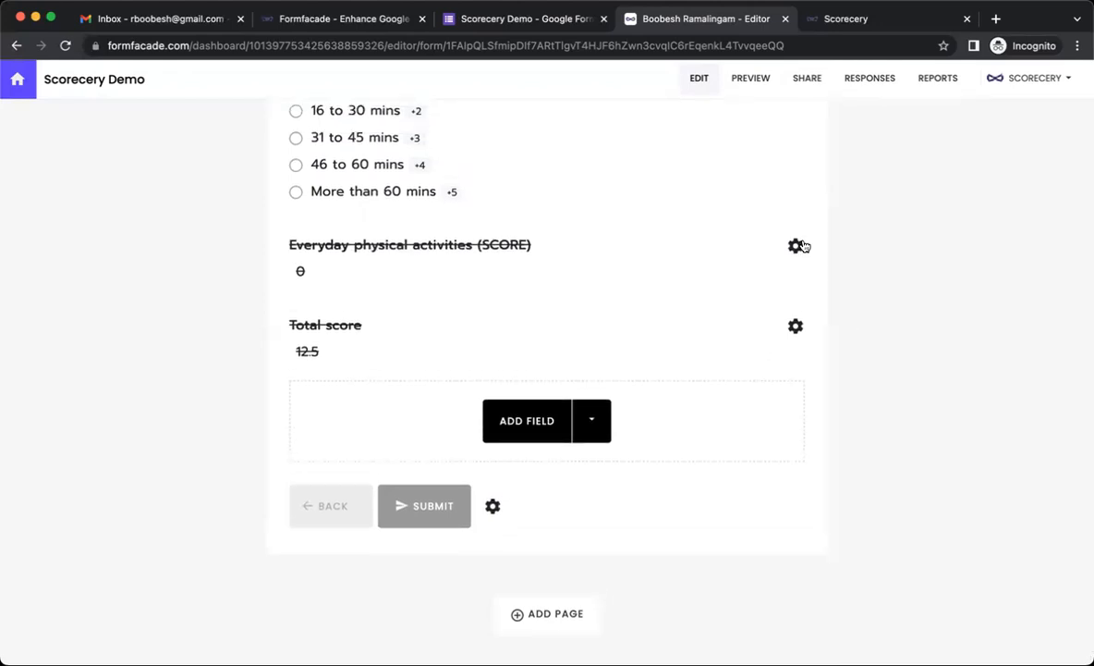
click(796, 245)
click(838, 81)
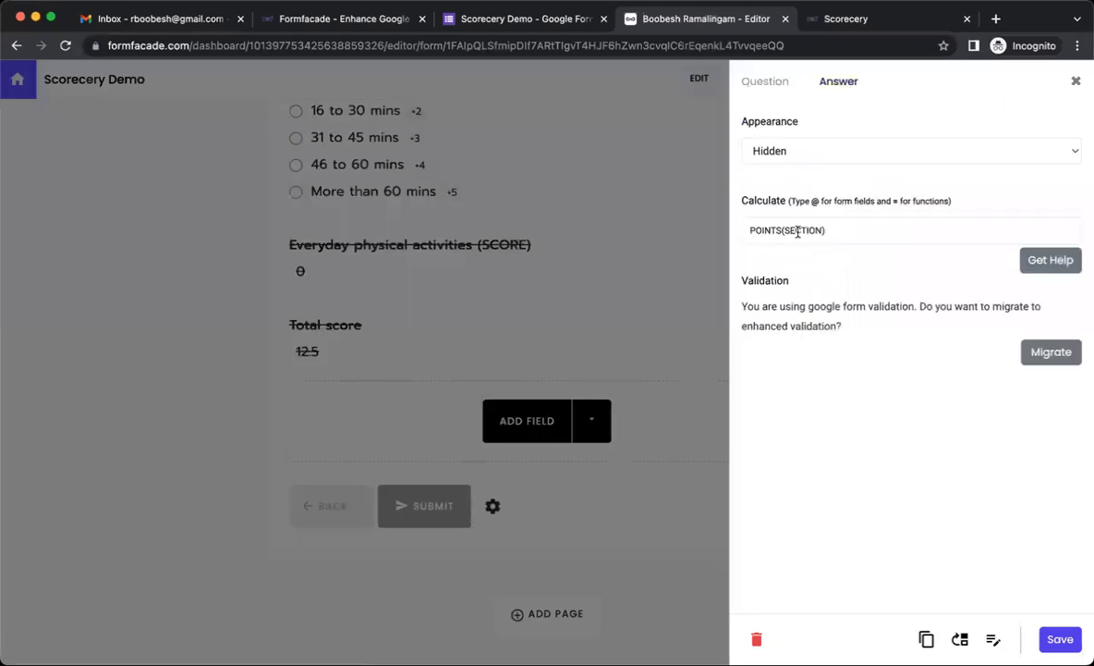
double_click(799, 232)
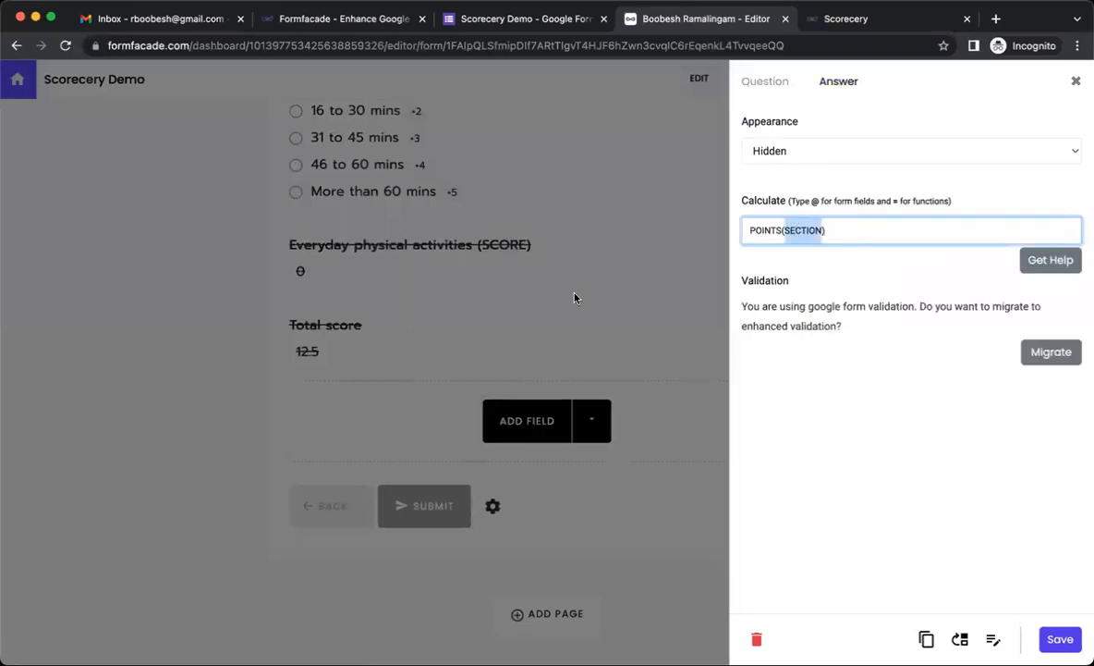
click(1076, 81)
scroll(479, 261, up, 3)
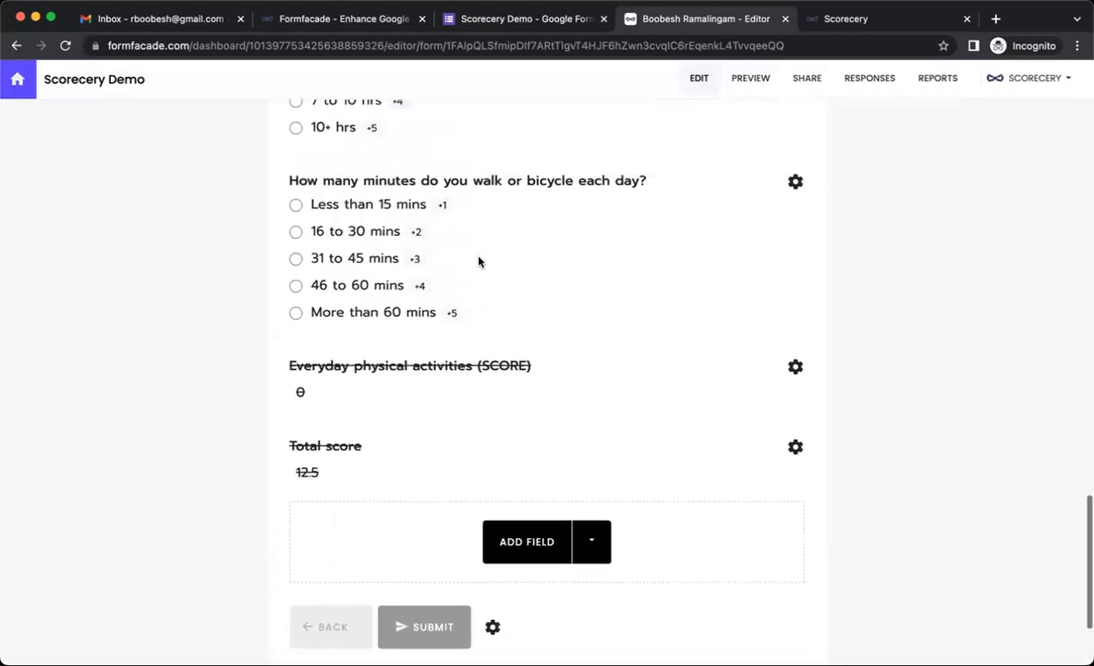
scroll(479, 262, up, 4)
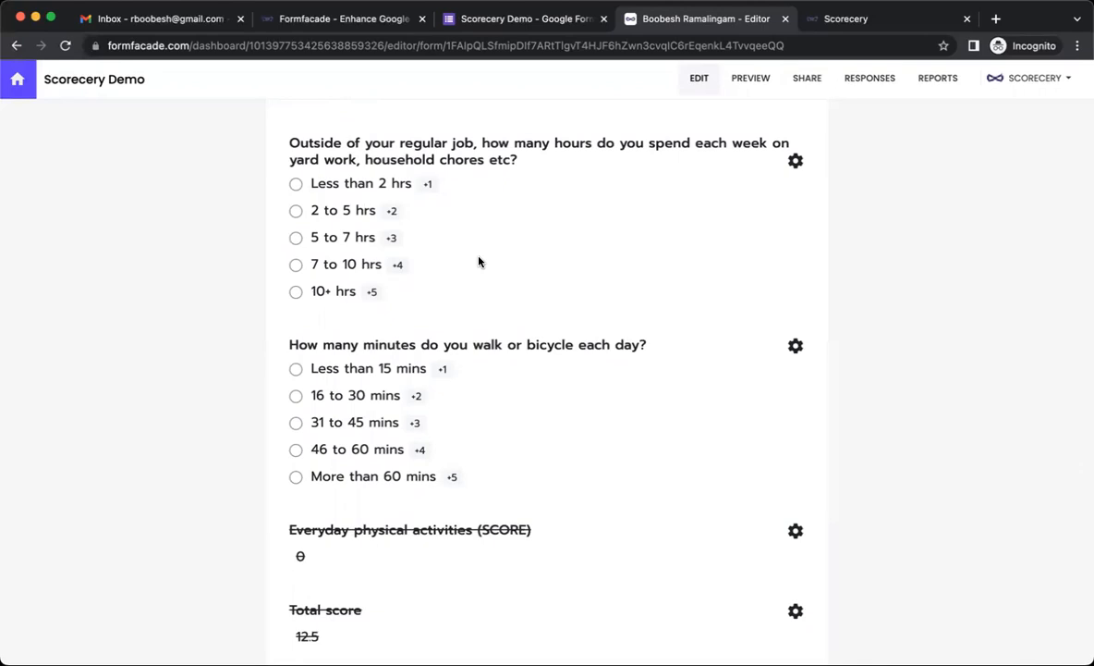
scroll(479, 261, up, 20)
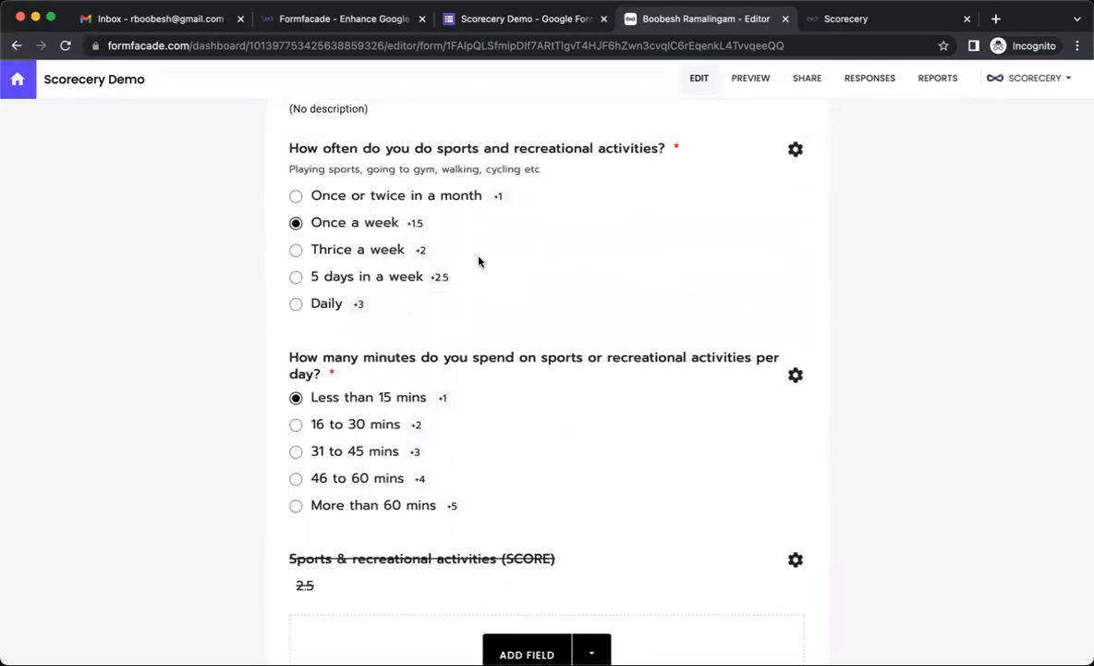
scroll(479, 262, up, 15)
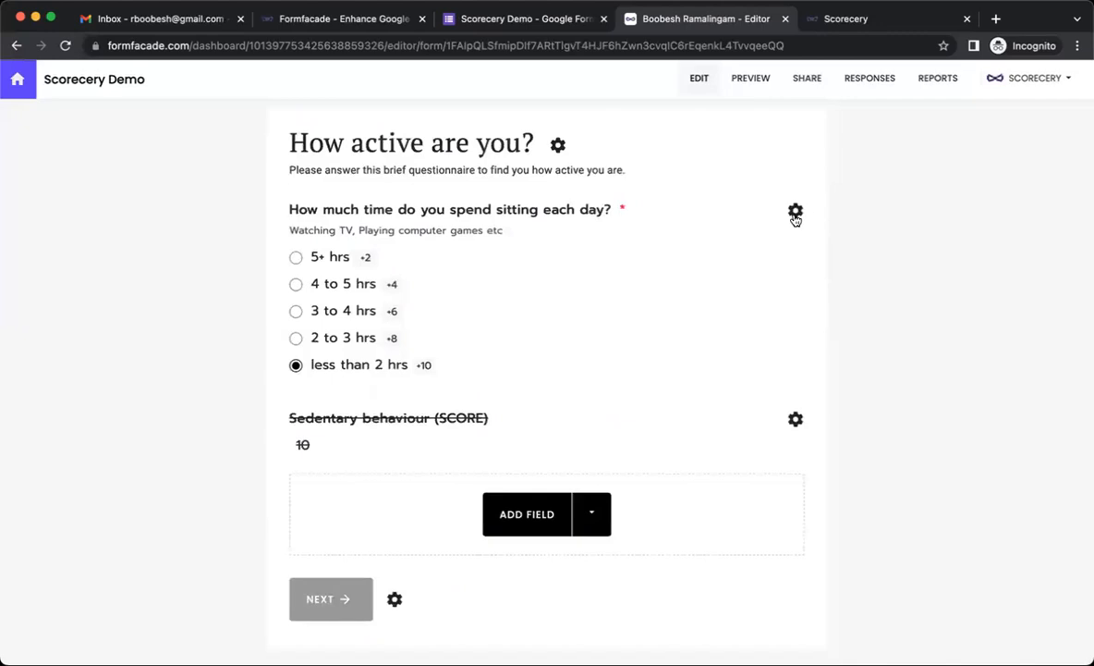
click(795, 215)
- Tag the sitting-time question with a new 'Sedentary' score category and save
click(831, 93)
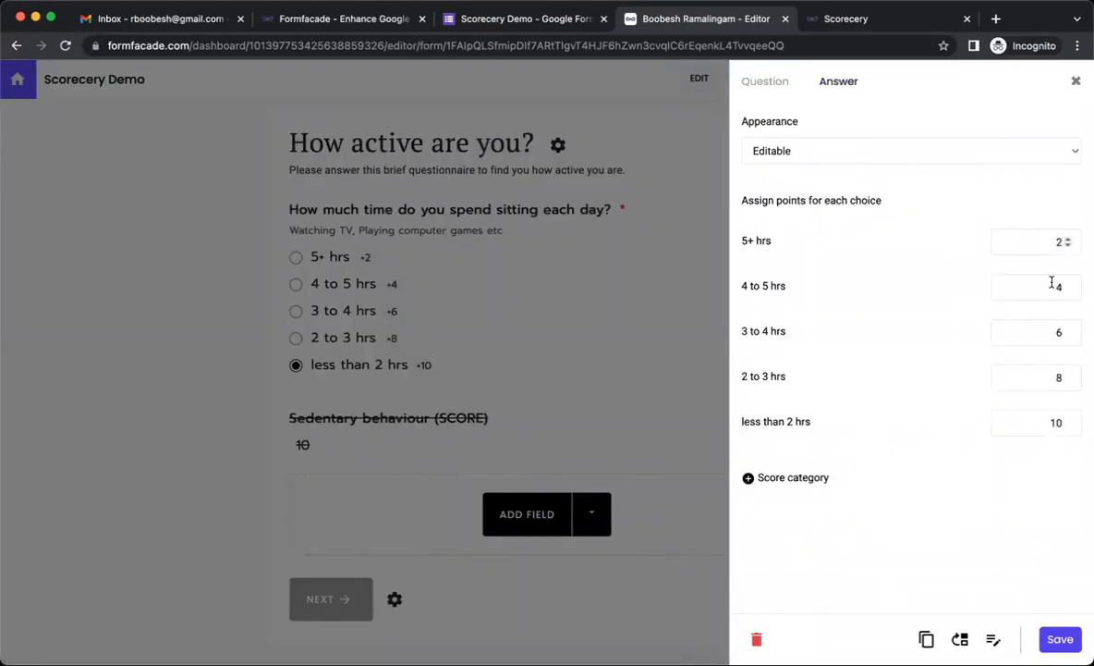
click(779, 479)
click(764, 507)
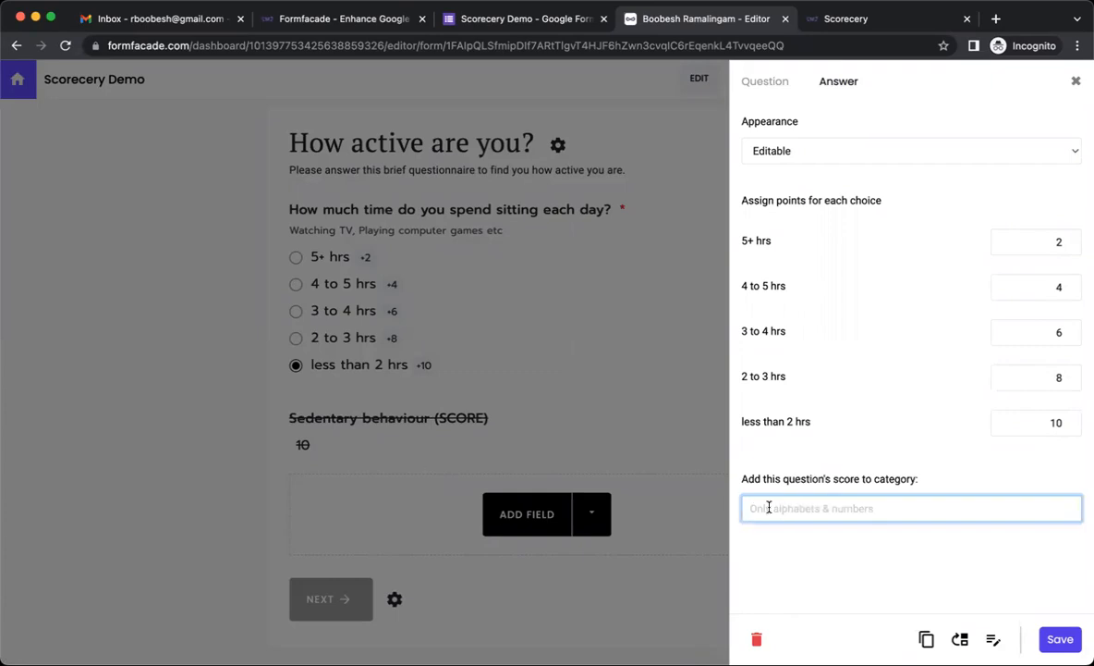
text(Se)
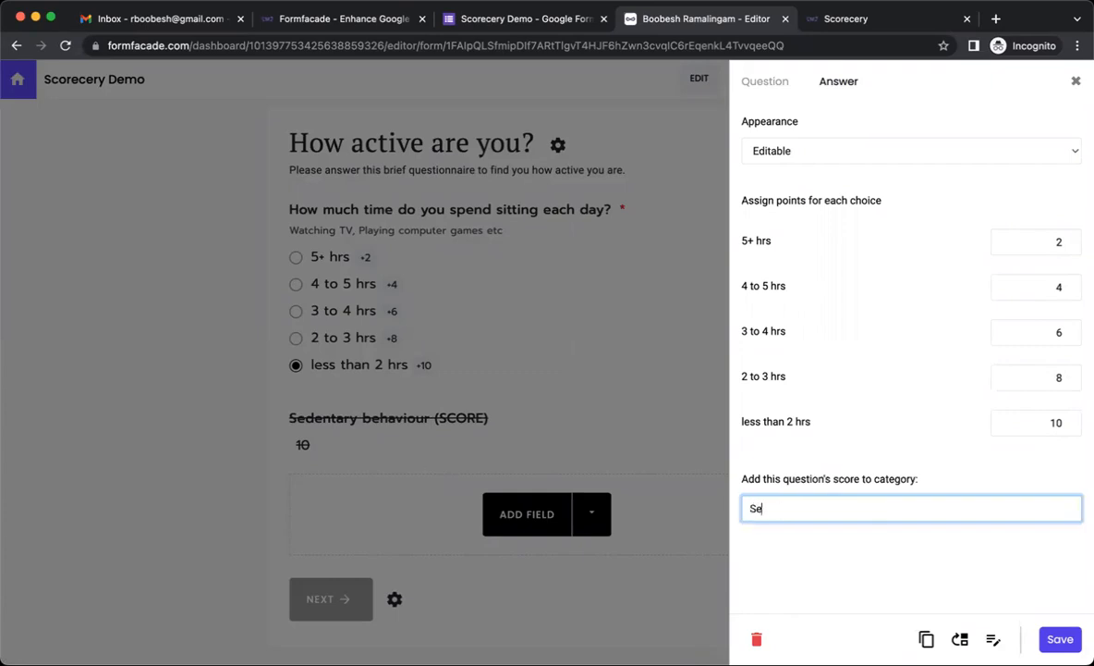
text(dentary)
click(812, 493)
click(631, 278)
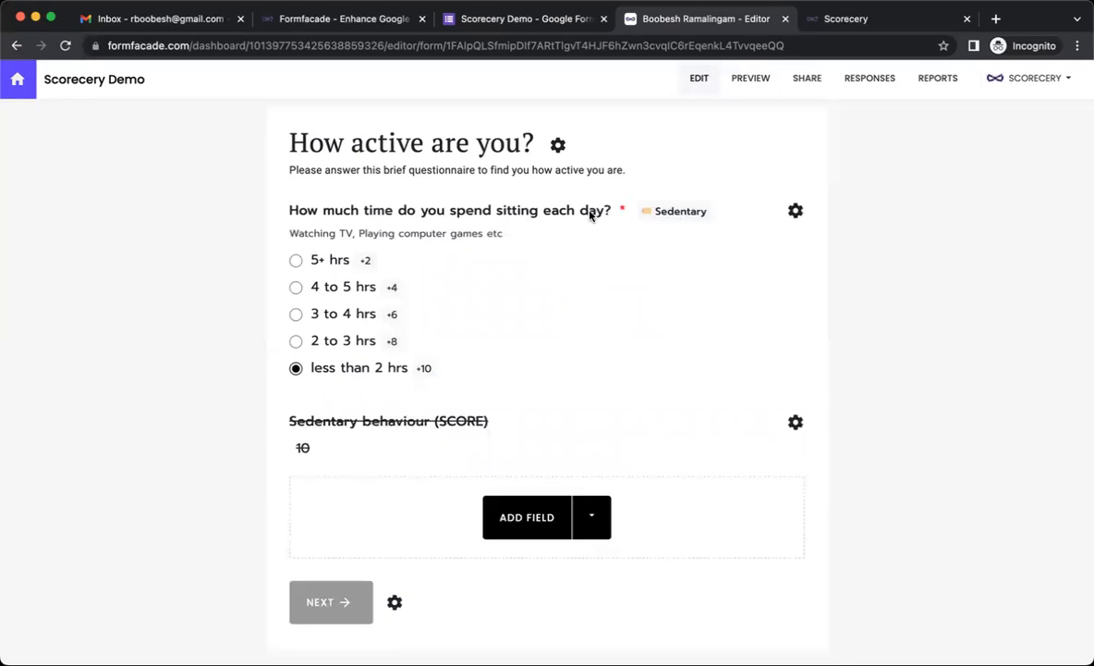
scroll(632, 312, down, 10)
- Add the 'Sports' score category to both the sports frequency and daily minutes questions
scroll(632, 314, down, 2)
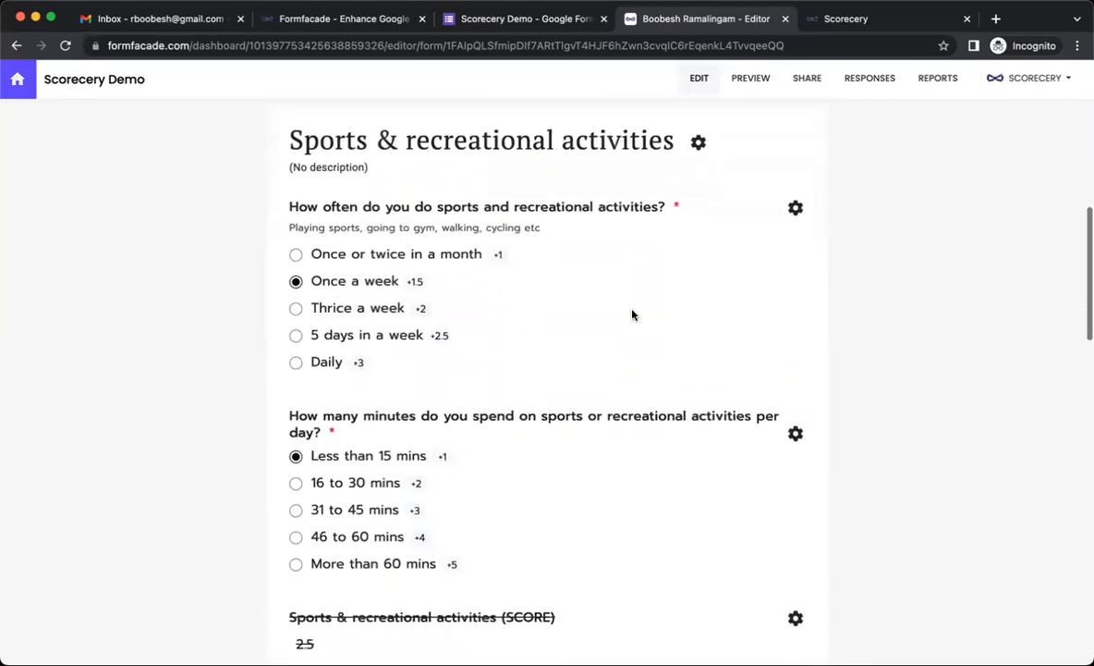
click(795, 209)
click(838, 81)
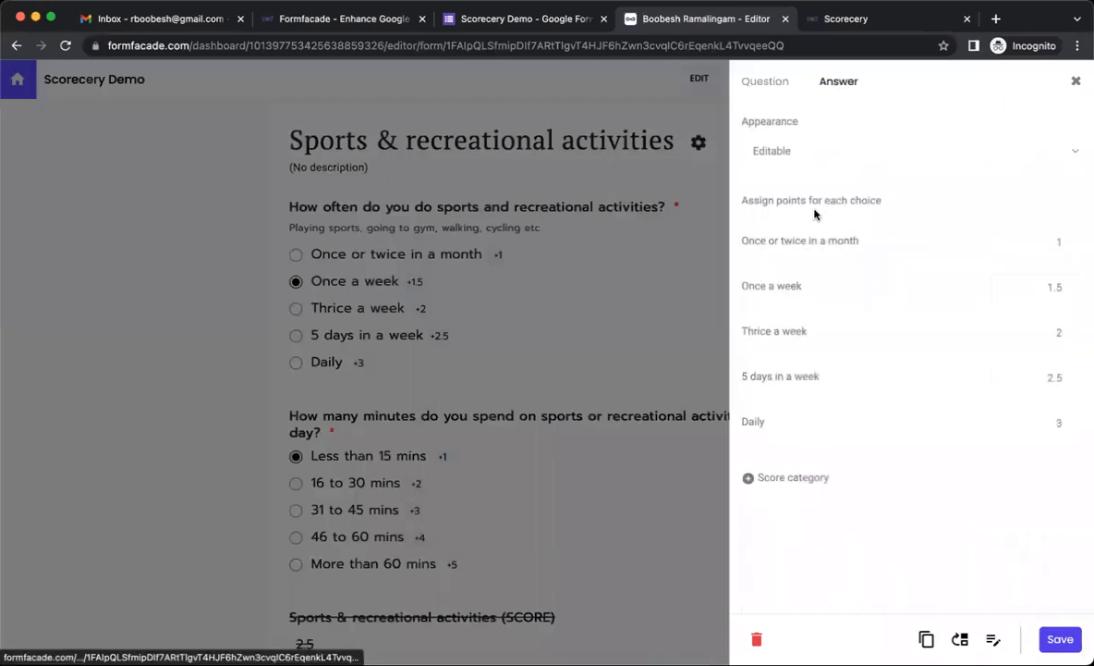
click(776, 476)
text(Sports)
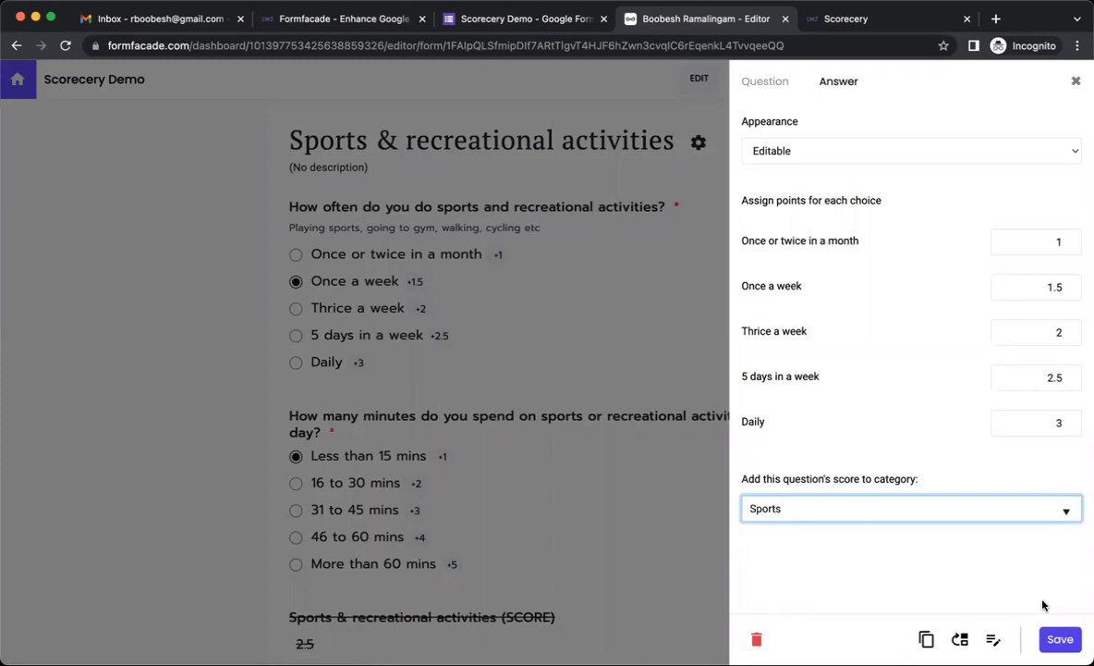
click(1058, 638)
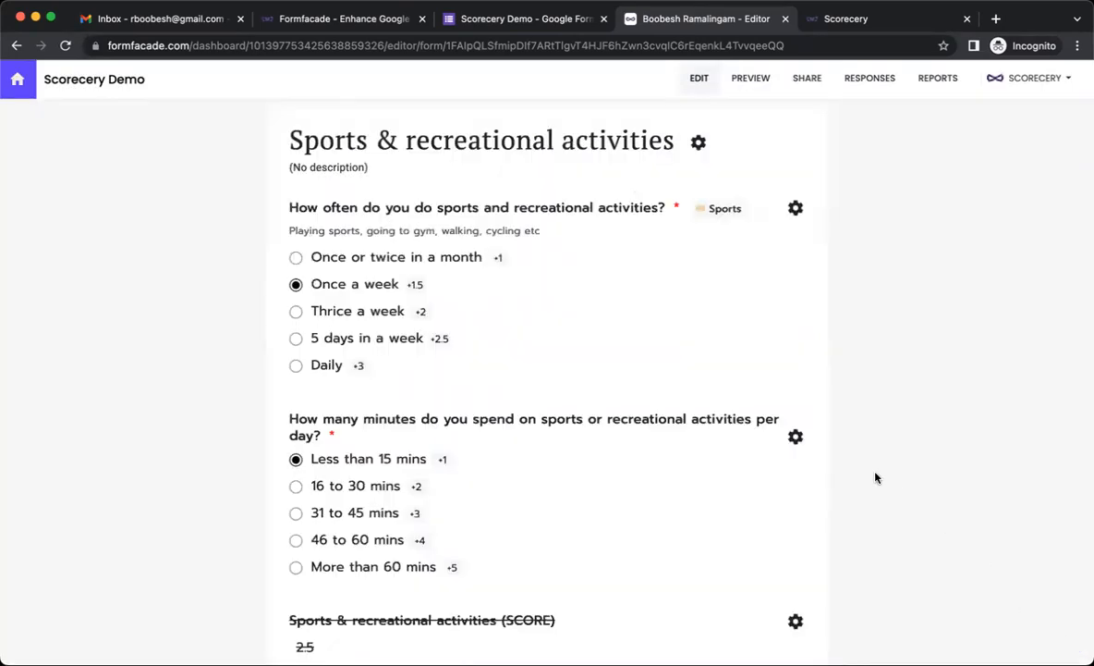
click(794, 435)
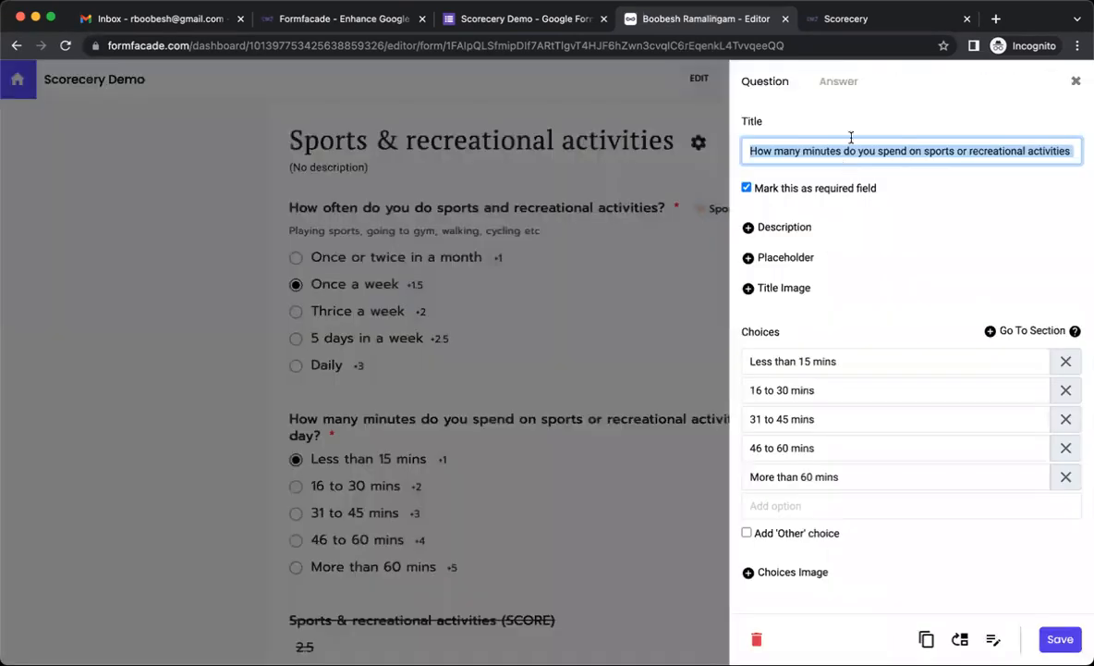
click(838, 85)
click(776, 476)
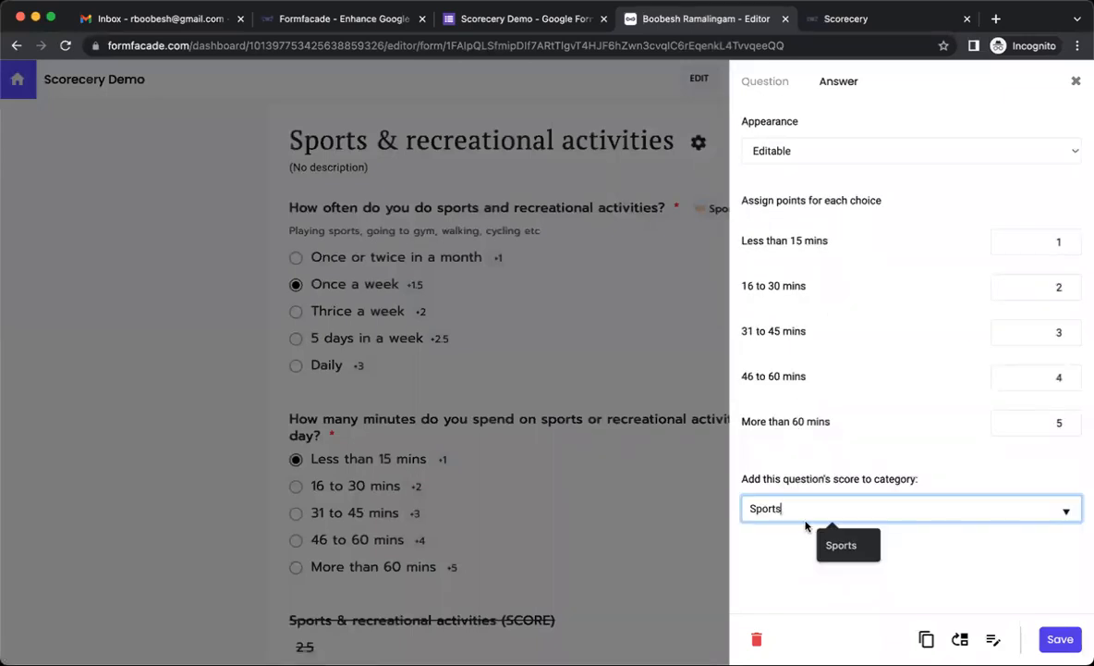
click(1061, 639)
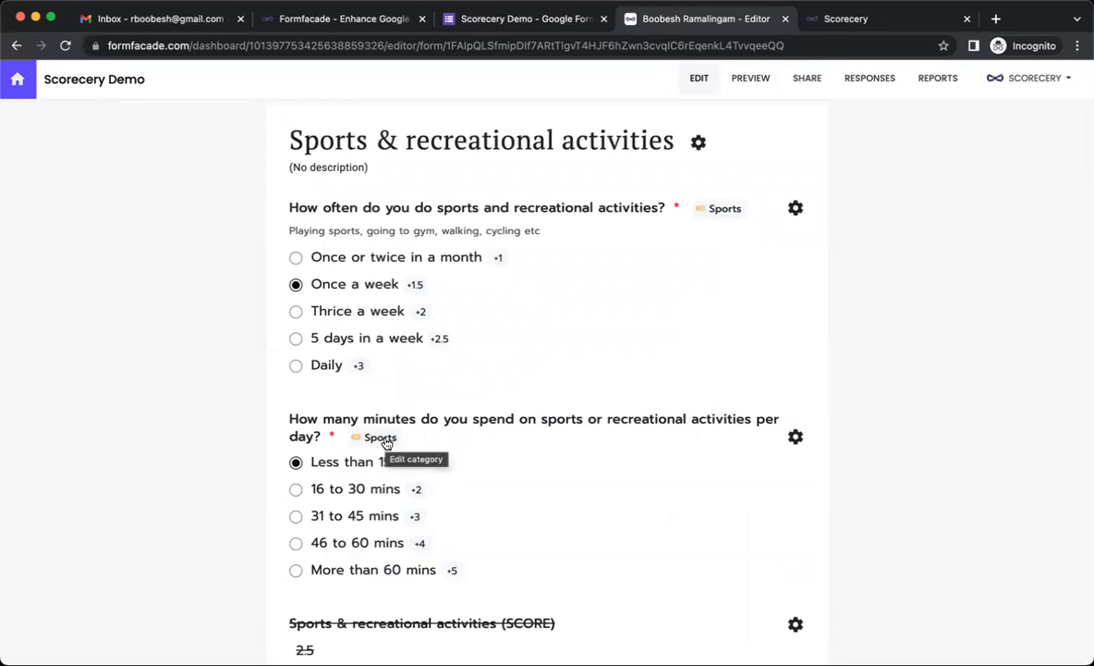
scroll(387, 444, down, 3)
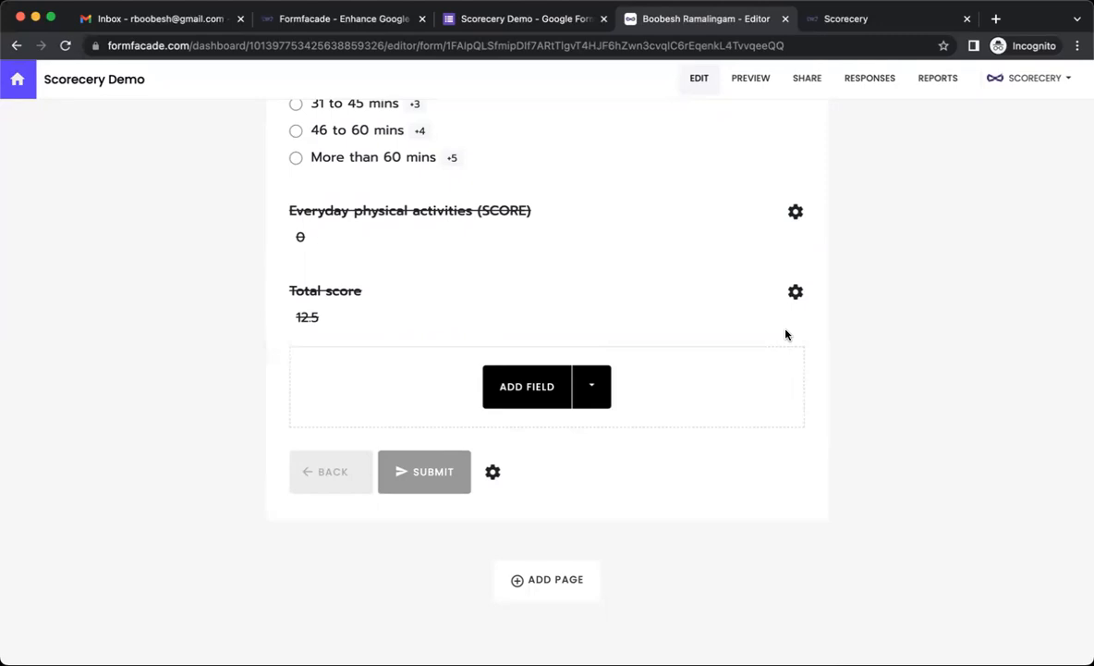
scroll(786, 333, up, 15)
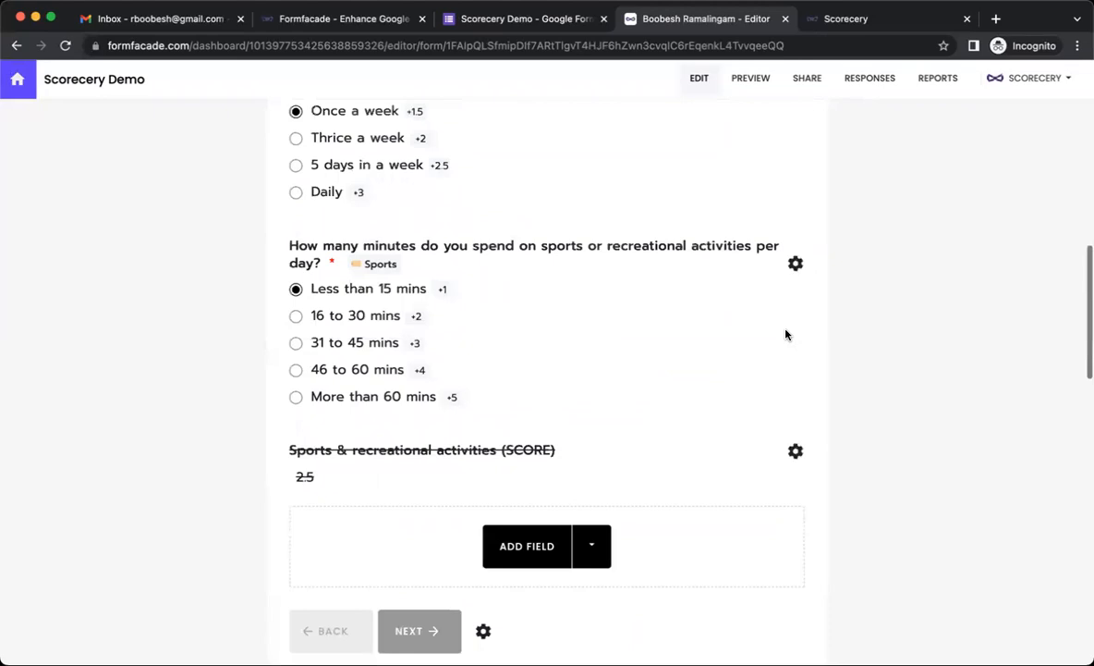
scroll(785, 334, up, 2)
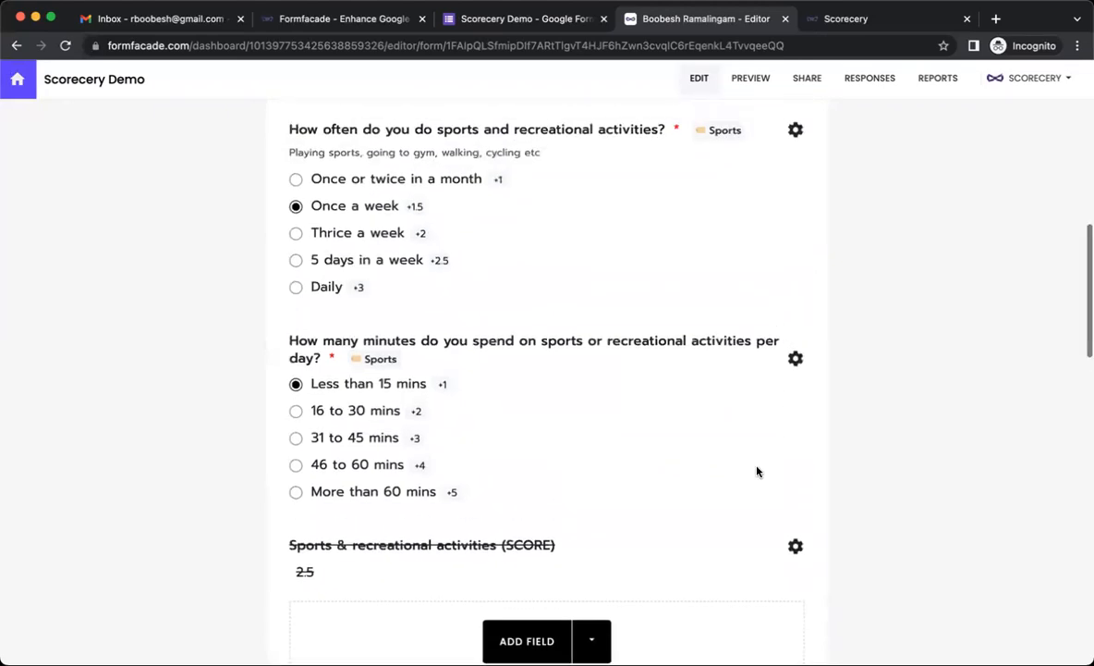
scroll(795, 500, down, 1)
- Replace SECTION in the sports score formula with the frequency and minutes questions, then save
click(796, 516)
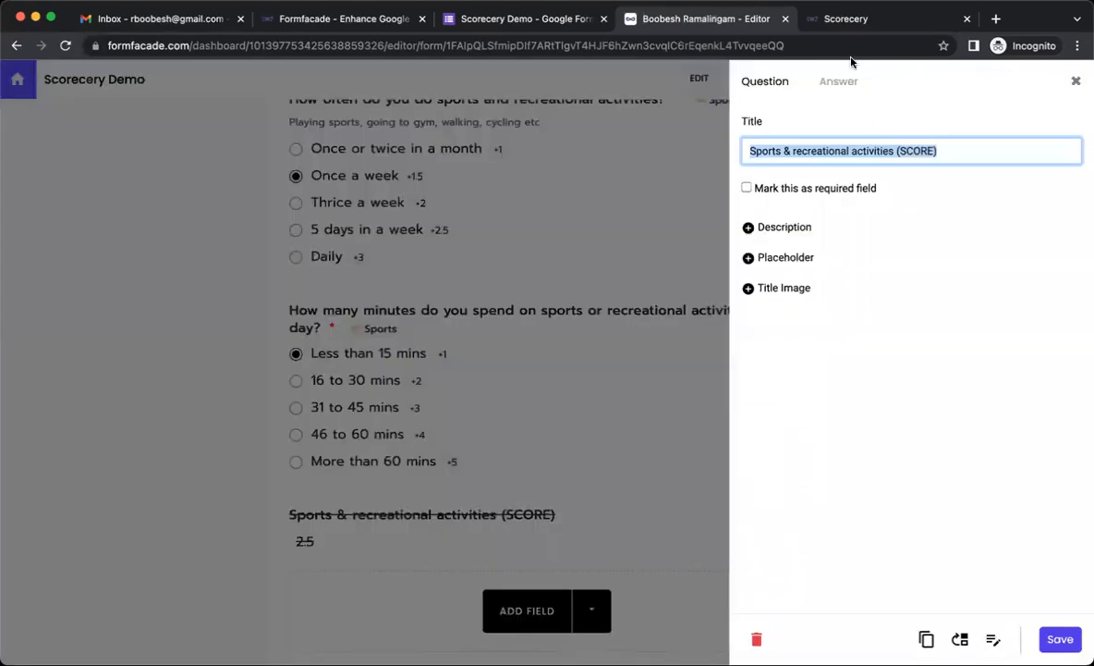
click(839, 82)
double_click(798, 231)
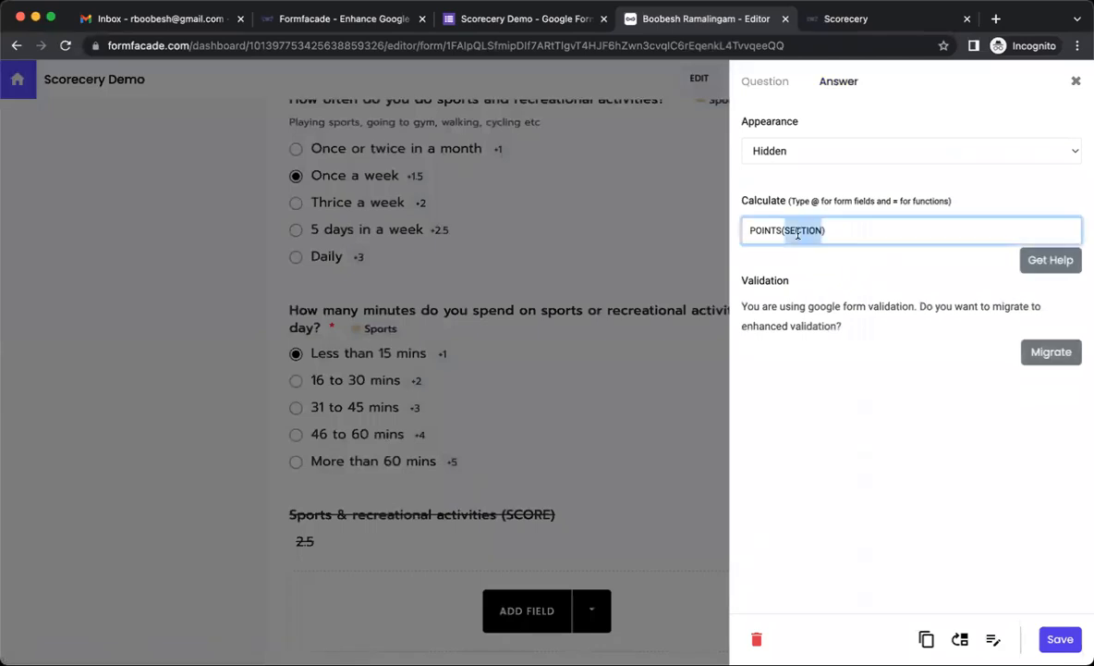
text(@)
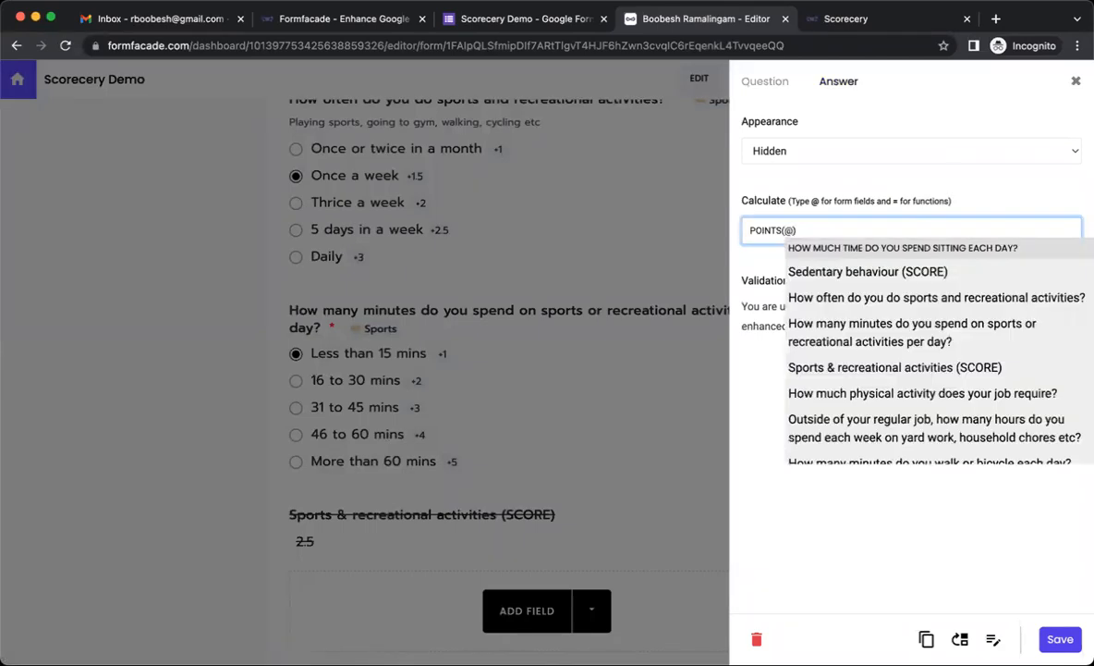
key(Down)
key(Down)
key(Return)
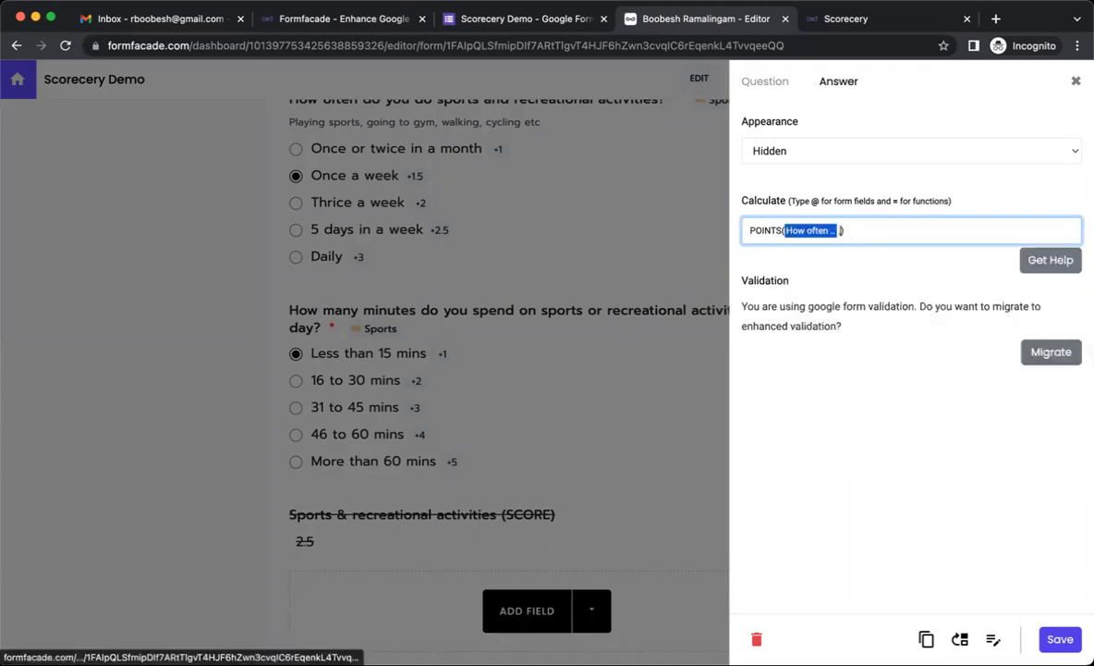
text(, @)
key(Down)
key(Down)
key(Down)
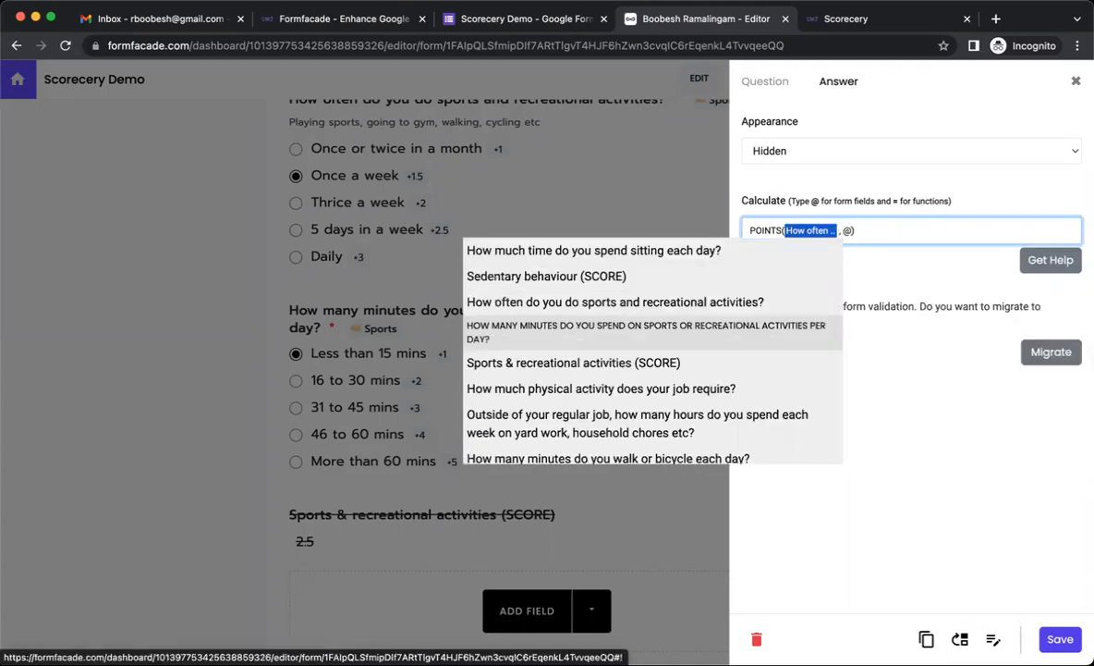
key(Return)
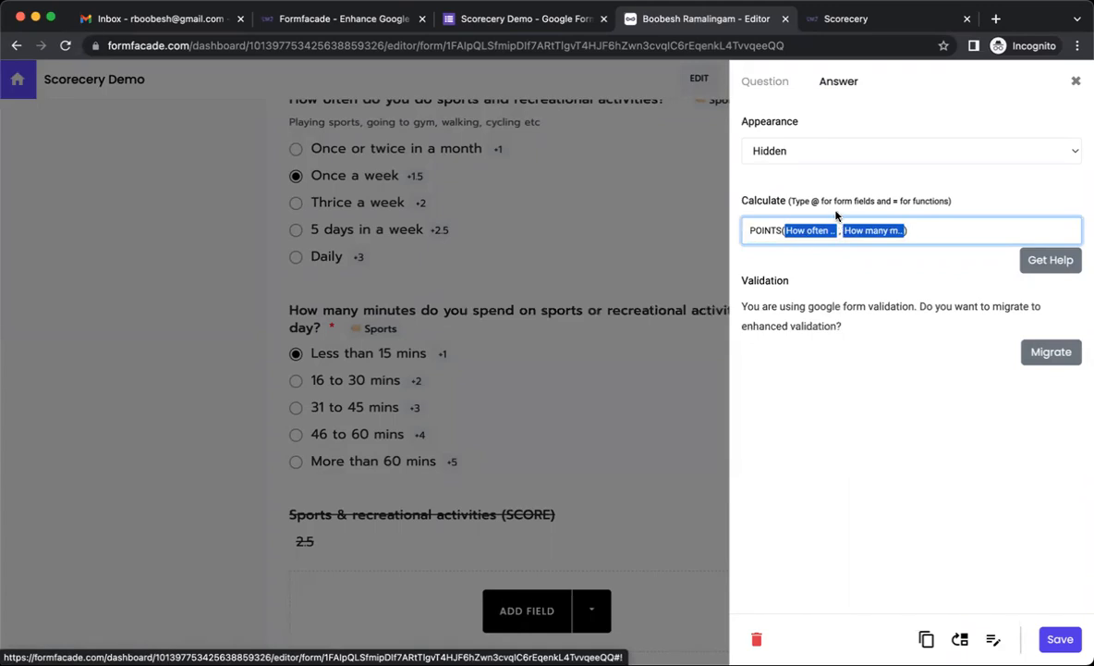
click(1060, 638)
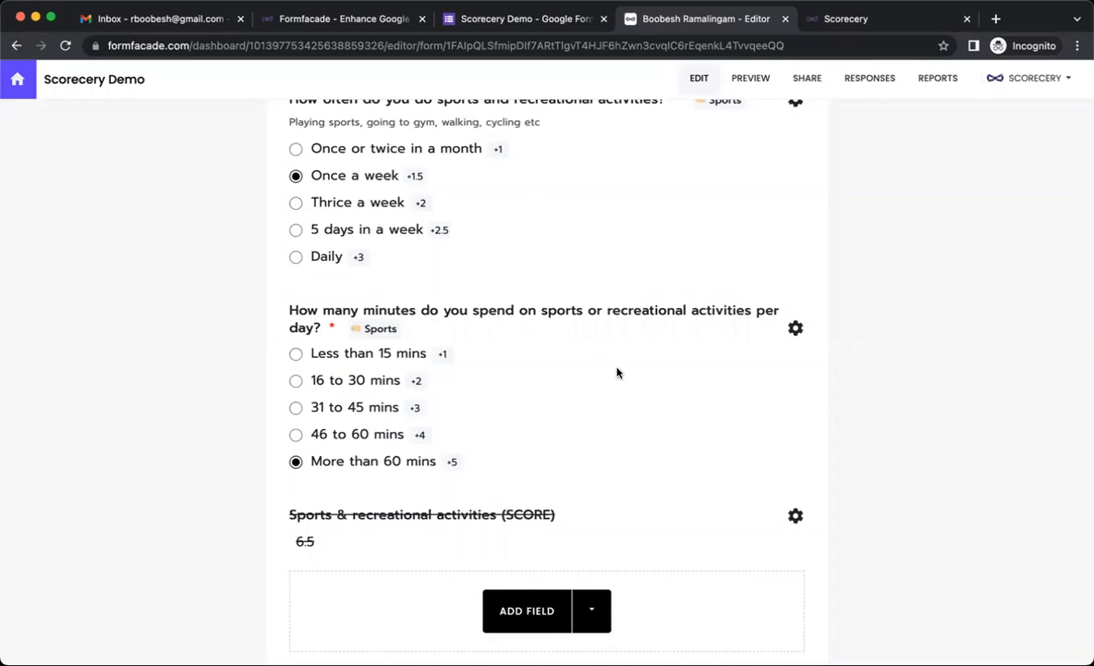
- Review the saved sports score formula, now 6.5, then close the panel and scroll down
click(796, 517)
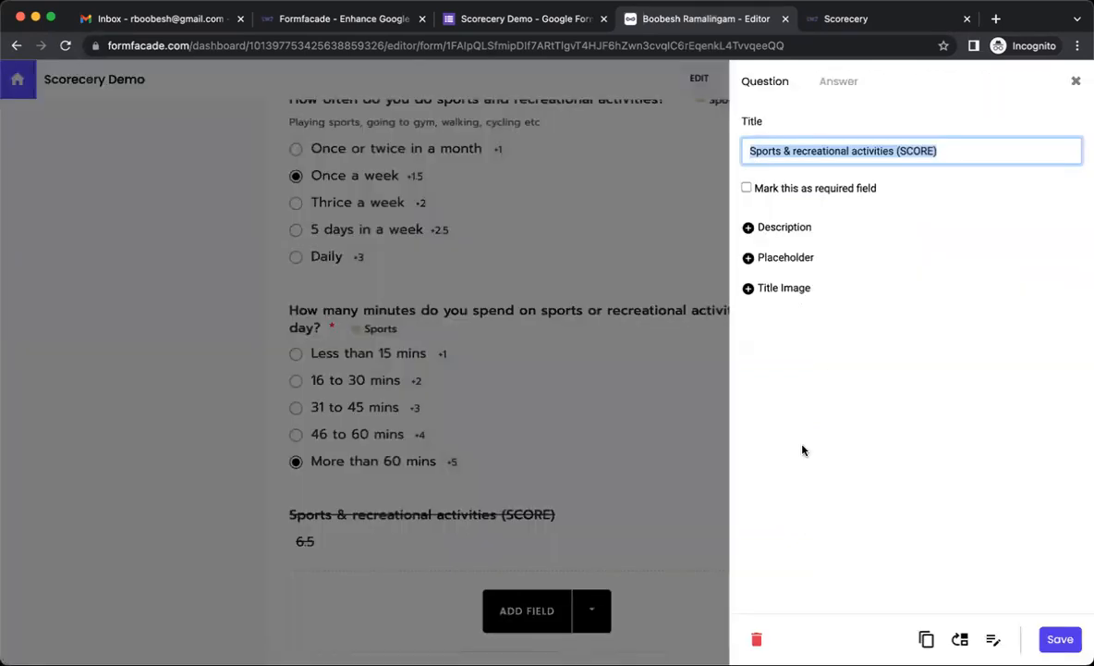
click(837, 82)
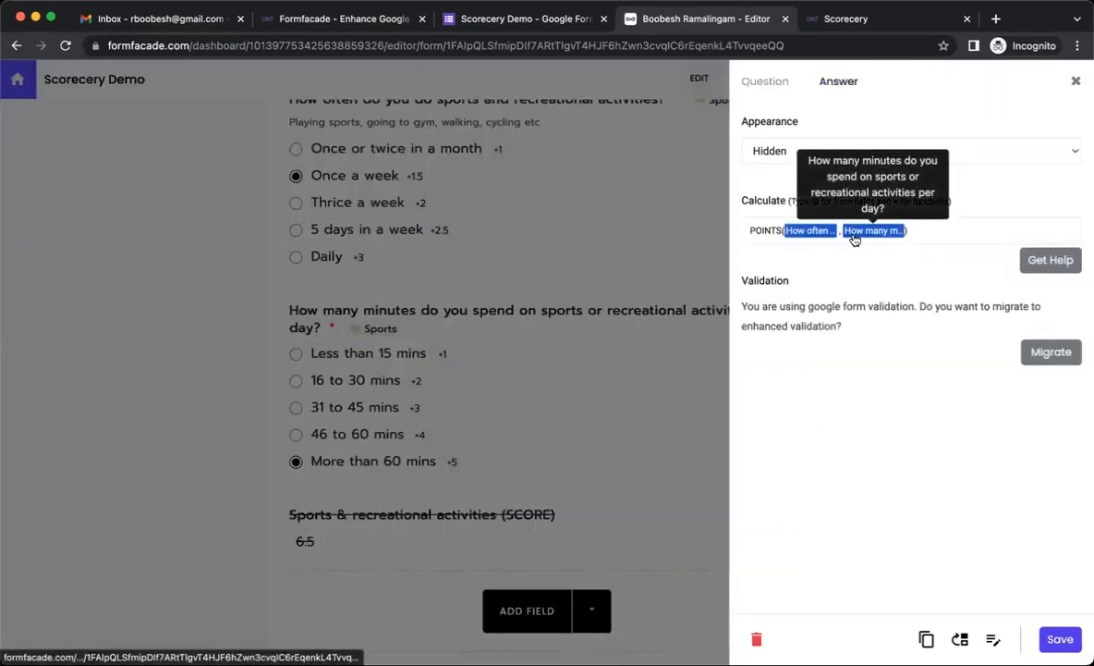
click(911, 227)
click(514, 195)
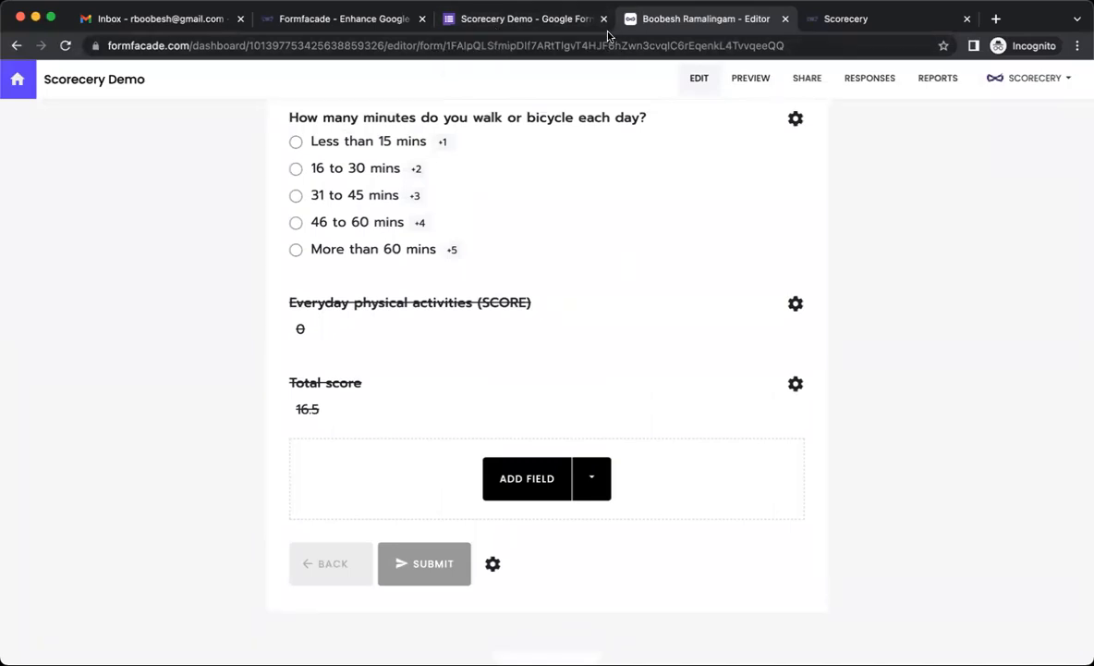
scroll(523, 356, down, 2)
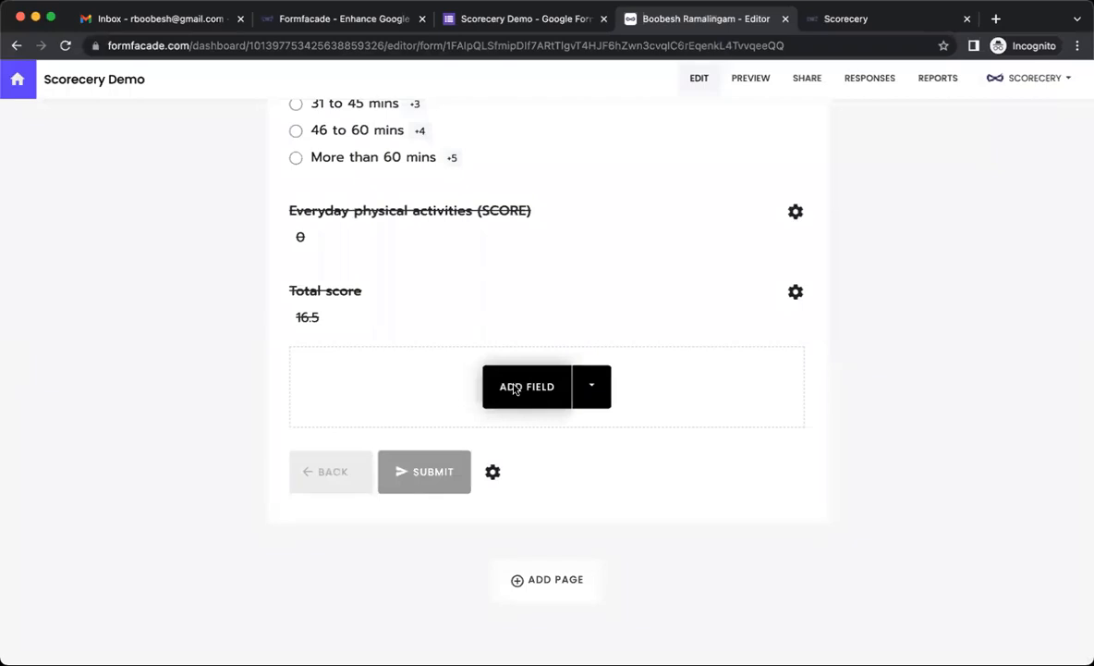
- Create a 'Sports Category Score' field inserted after Everyday physical activities (SCORE)
click(514, 388)
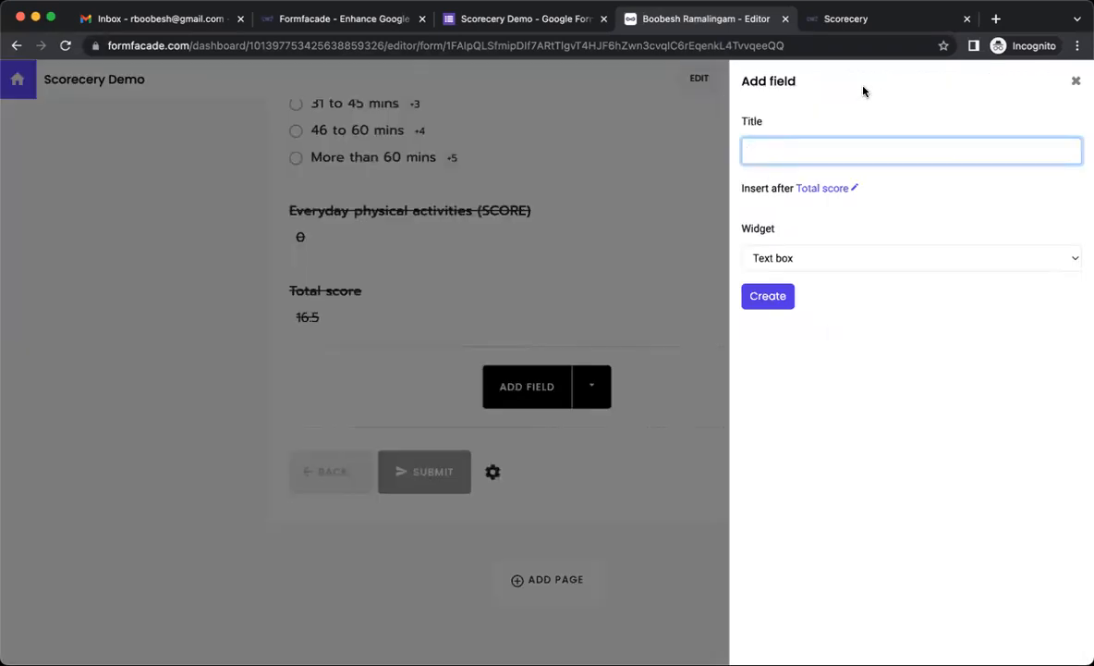
text(Sports Category Score)
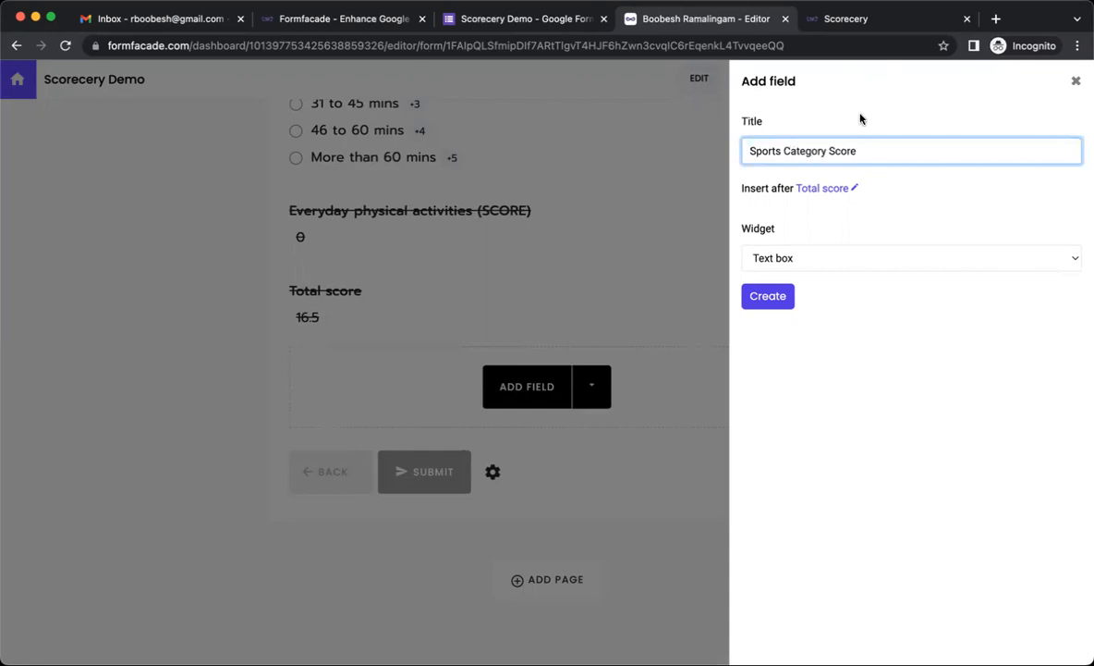
click(823, 188)
click(808, 220)
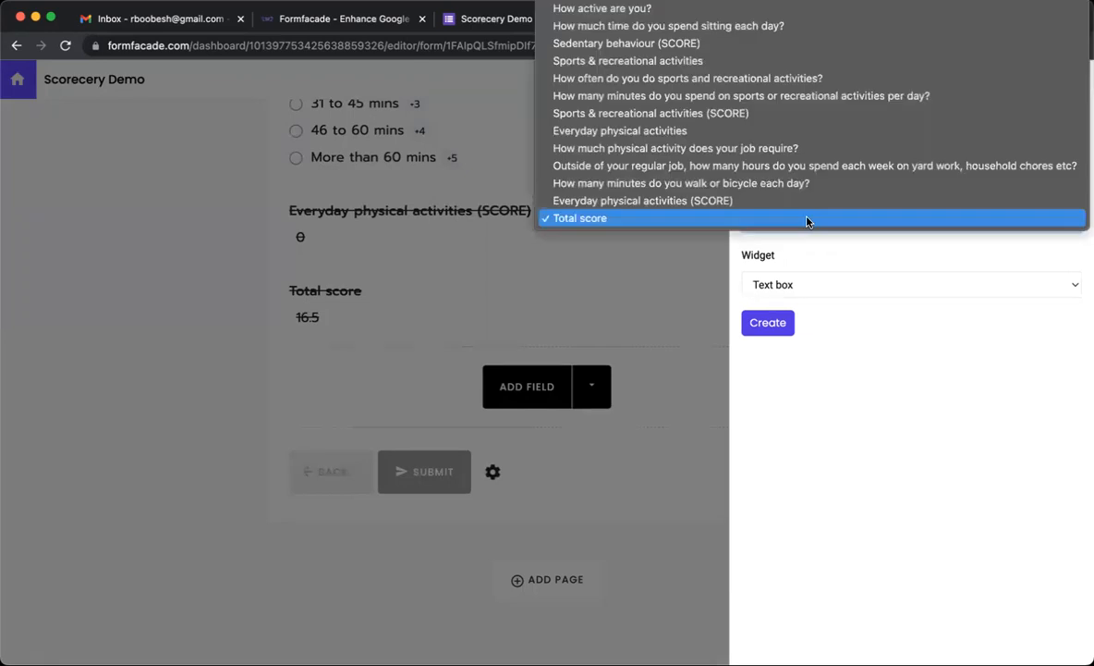
click(774, 200)
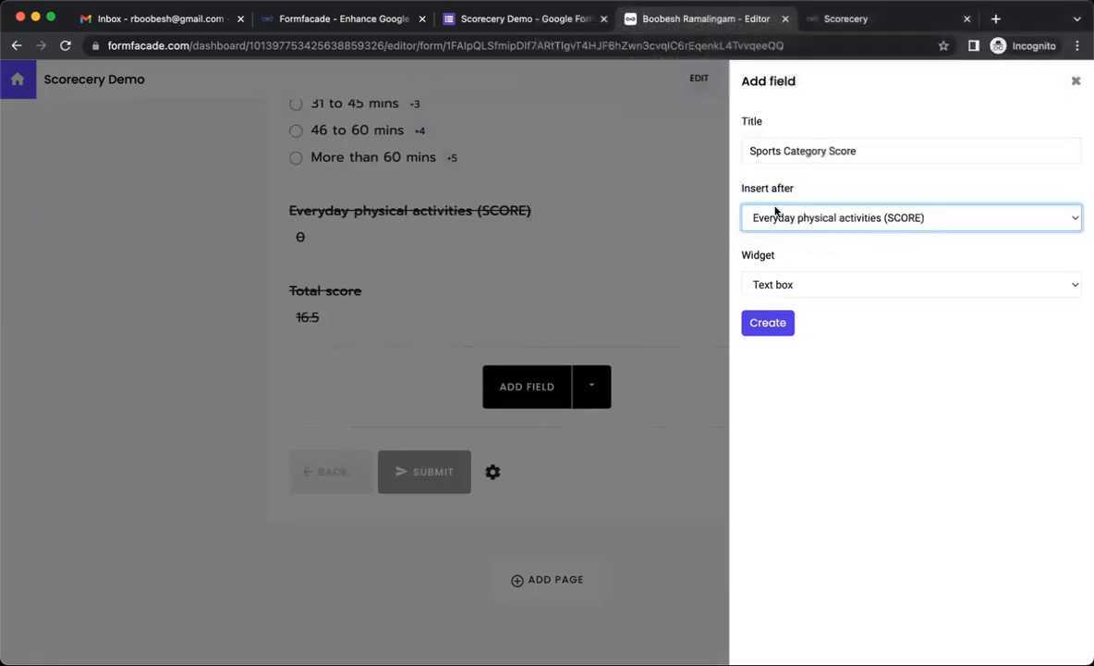
click(773, 325)
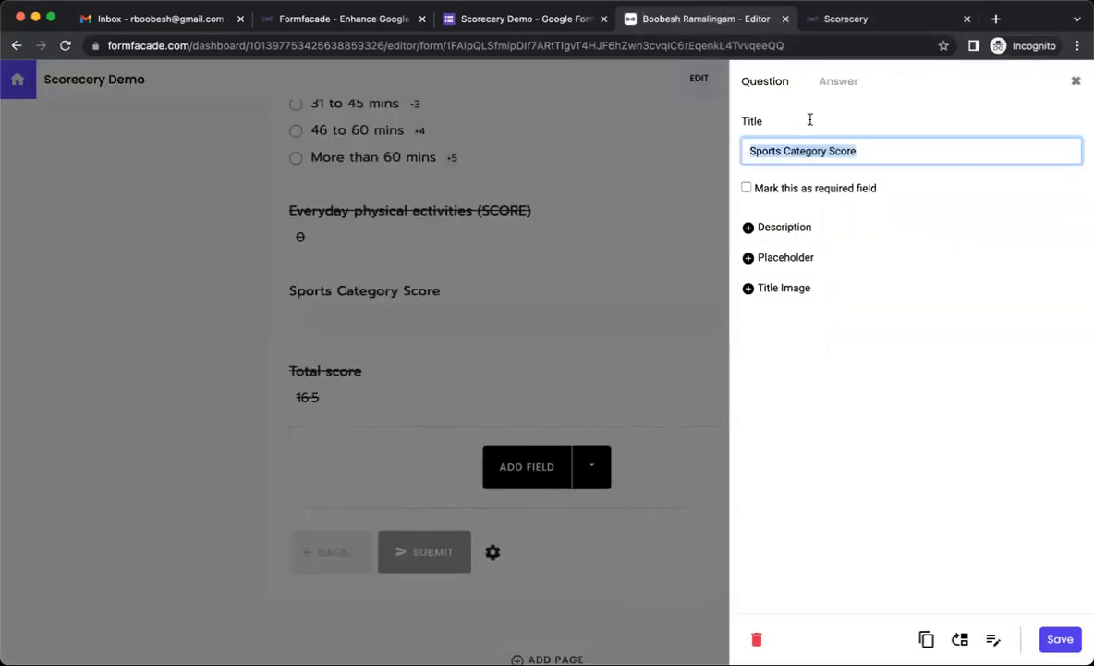
- Give it the calculation POINTS(CATEGORY, "Sports") and save, showing 6.5
click(840, 82)
click(825, 233)
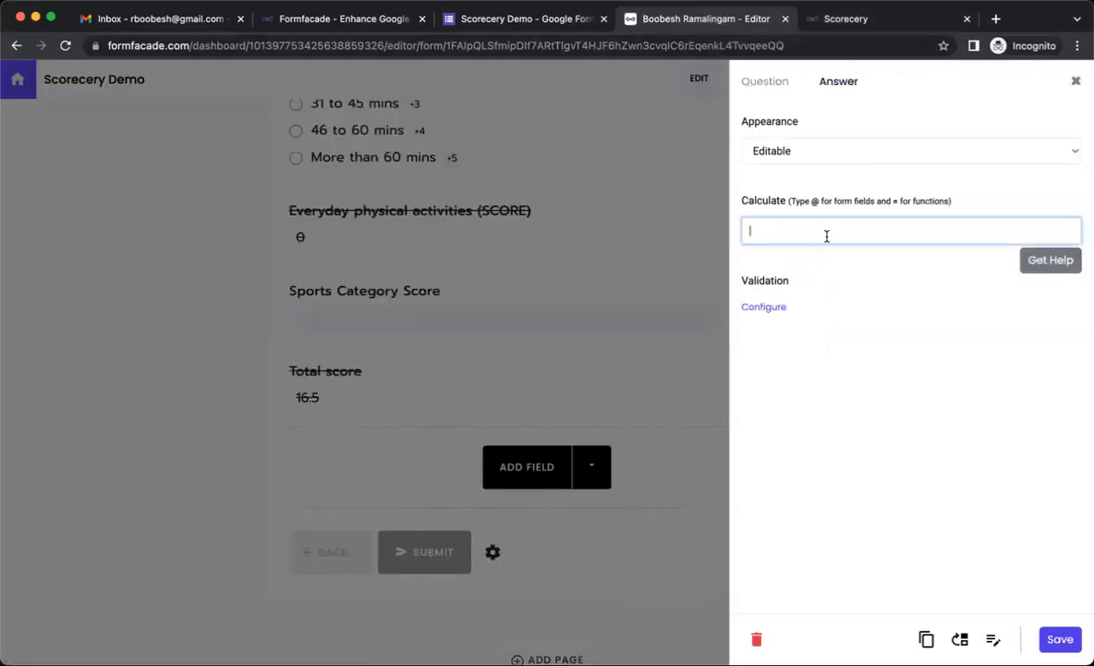
text(POINTS(CA)
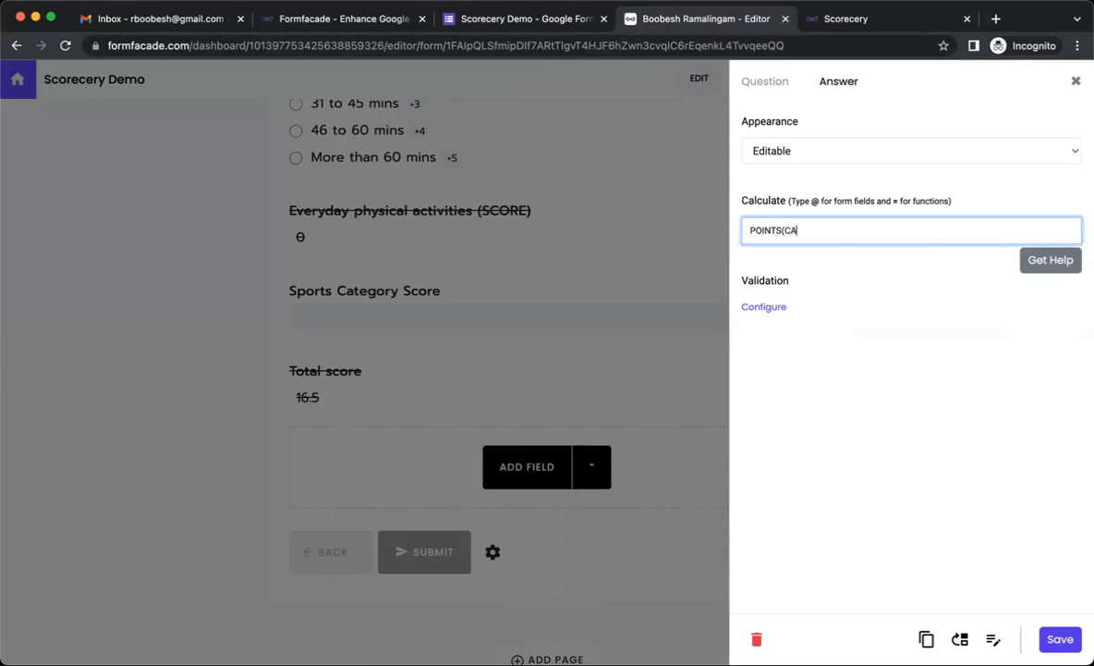
text(TEGORY, "Sports)
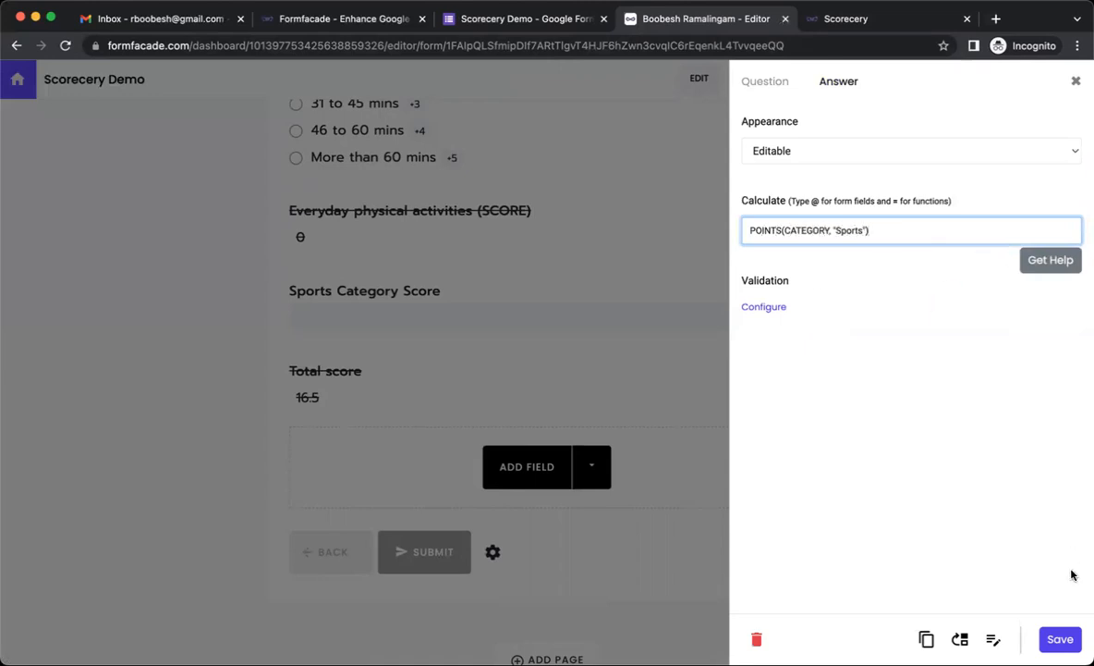
click(1065, 639)
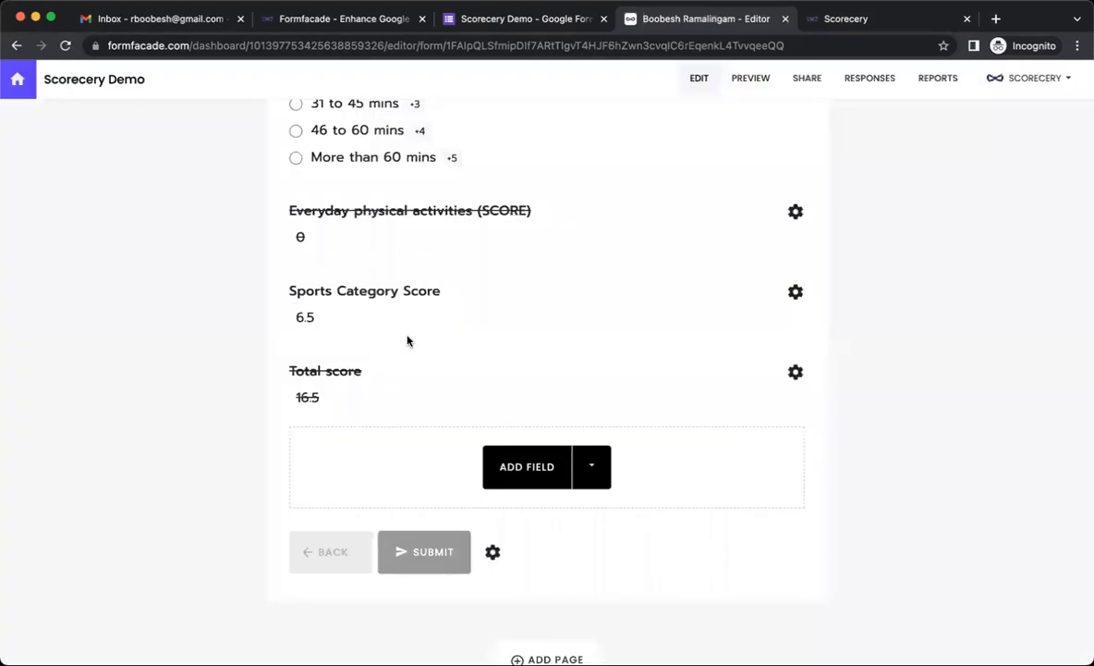
- Answer the sports questions with '31 to 45 mins' and '5 days in a week'
scroll(571, 277, up, 5)
scroll(571, 277, up, 10)
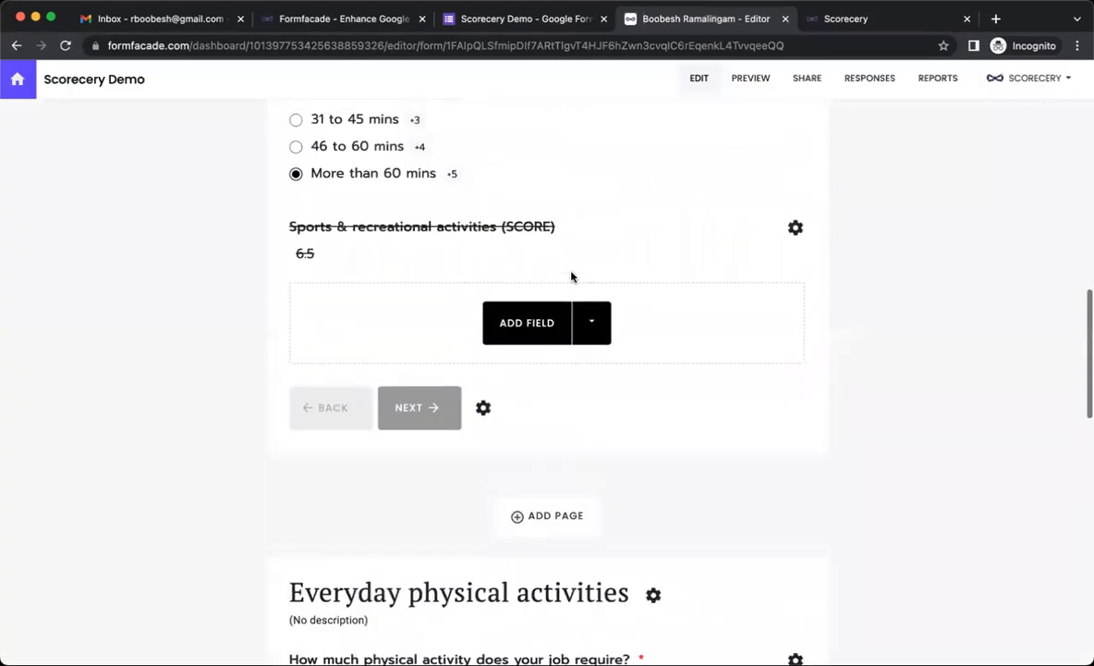
click(360, 305)
scroll(354, 305, up, 1)
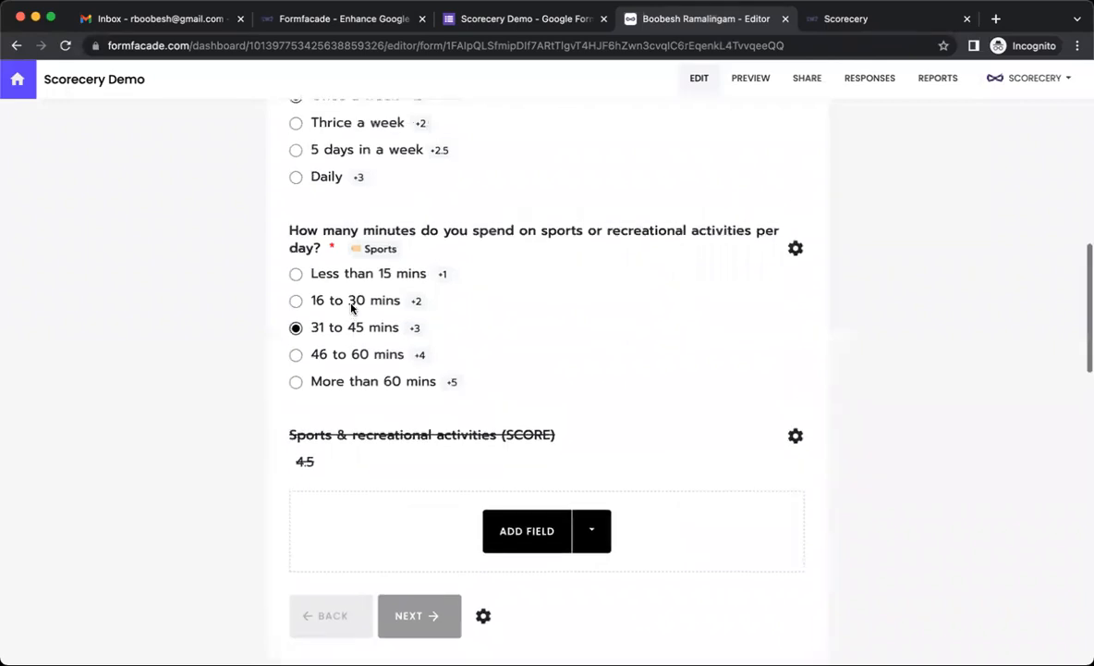
click(326, 150)
- Confirm the Sports Category Score reads 5.5 and open that field's settings
scroll(401, 232, up, 1)
scroll(399, 233, down, 7)
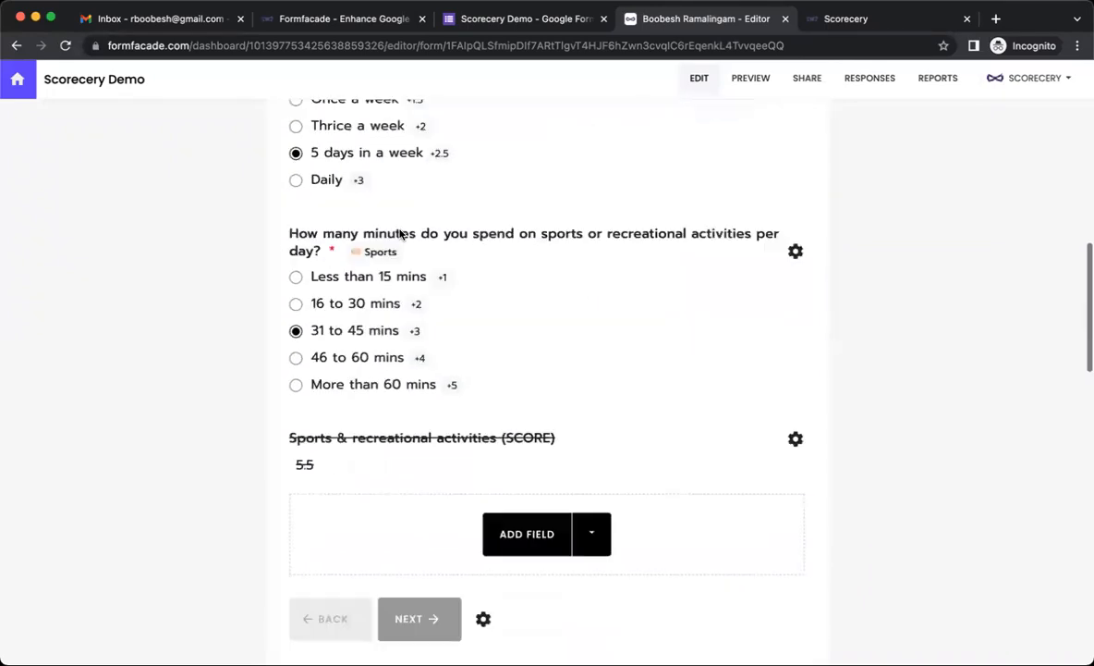
scroll(399, 232, up, 14)
scroll(401, 232, down, 5)
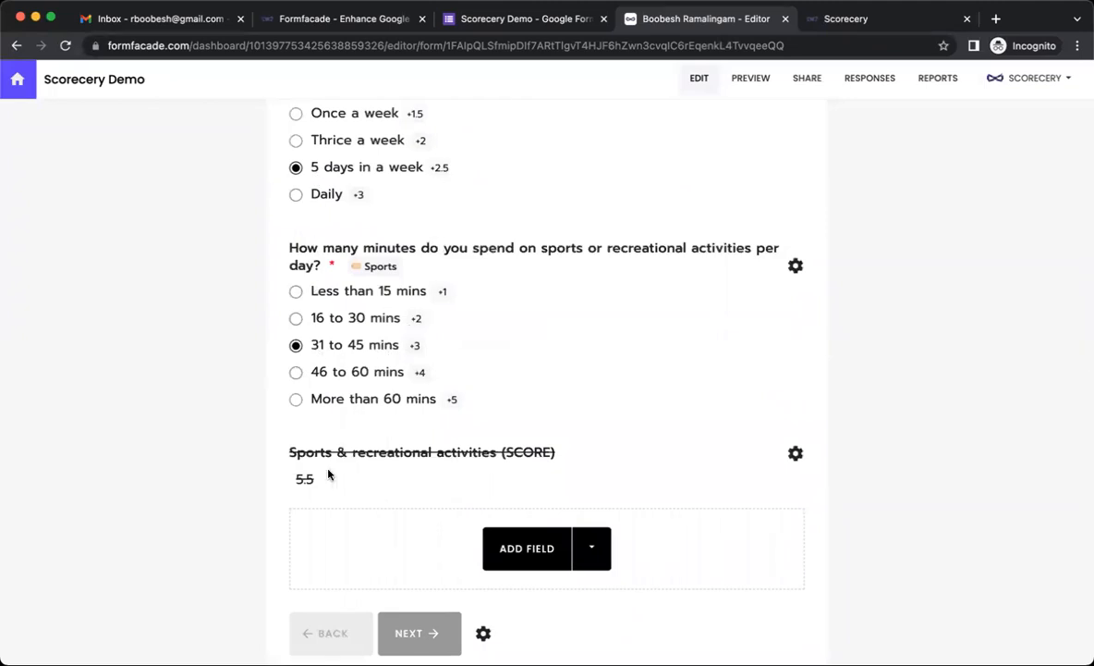
scroll(328, 475, down, 15)
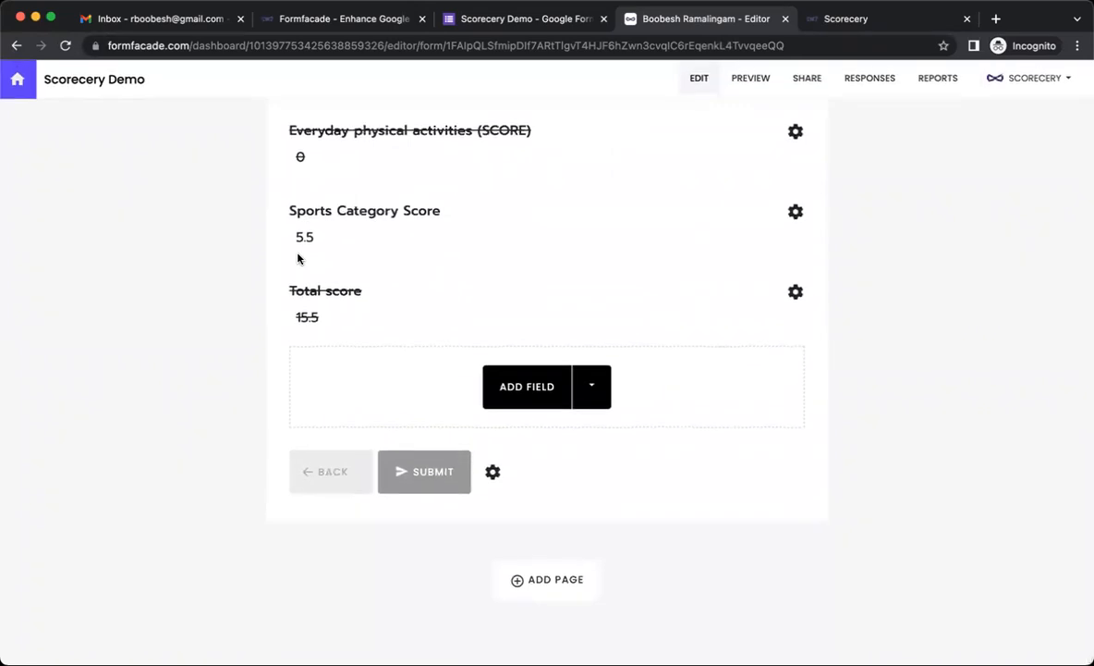
click(795, 212)
click(845, 83)
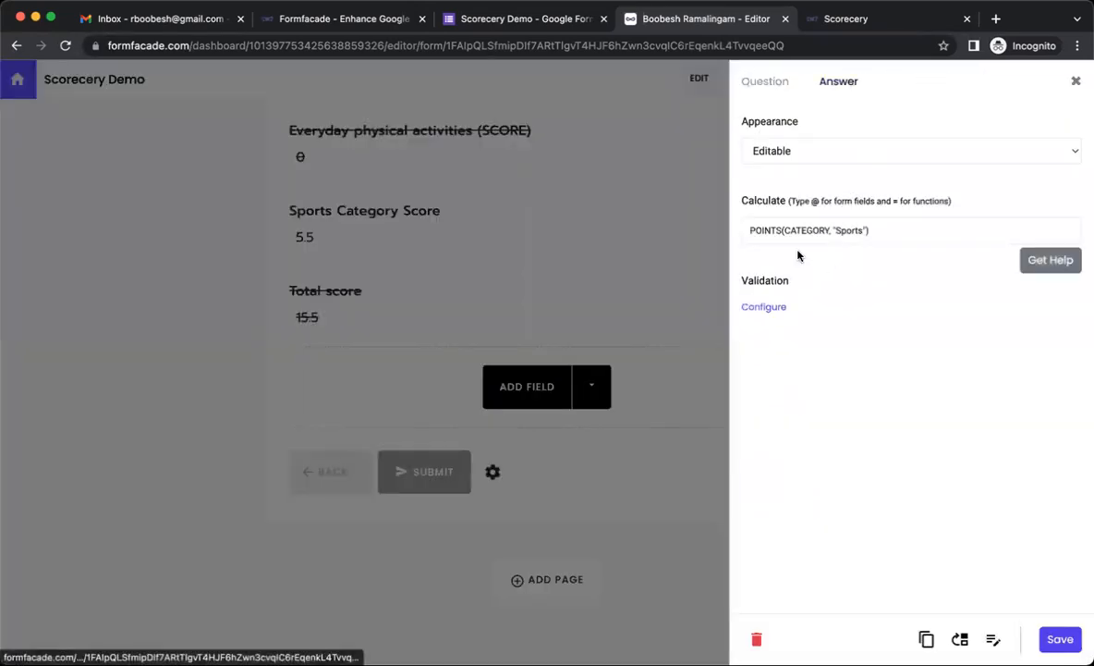
double_click(773, 233)
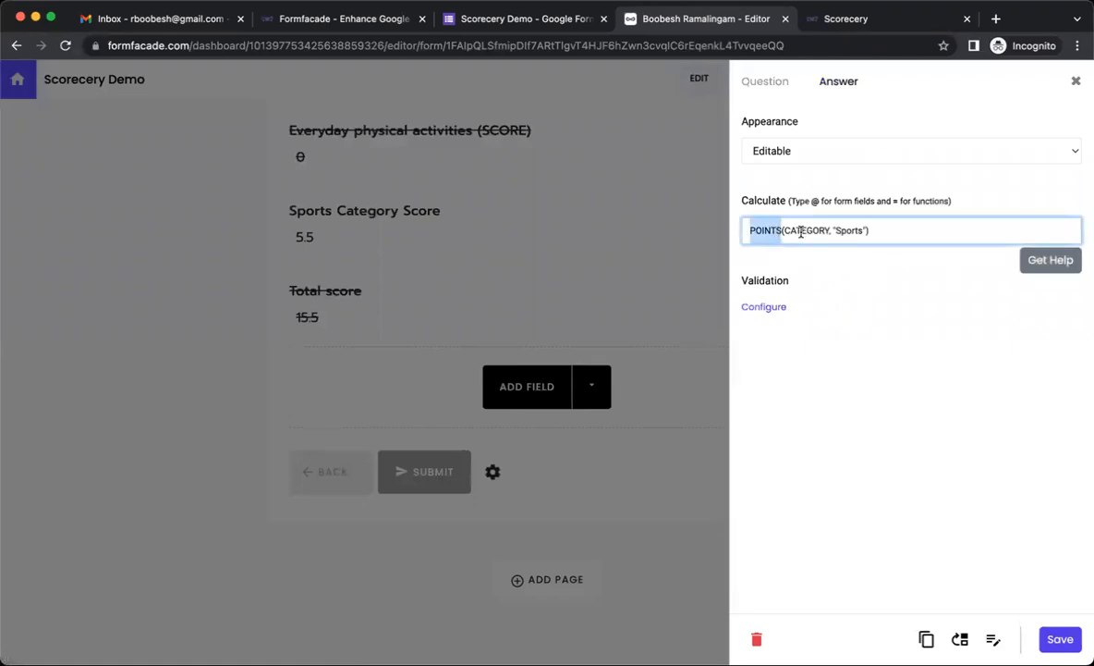
double_click(800, 232)
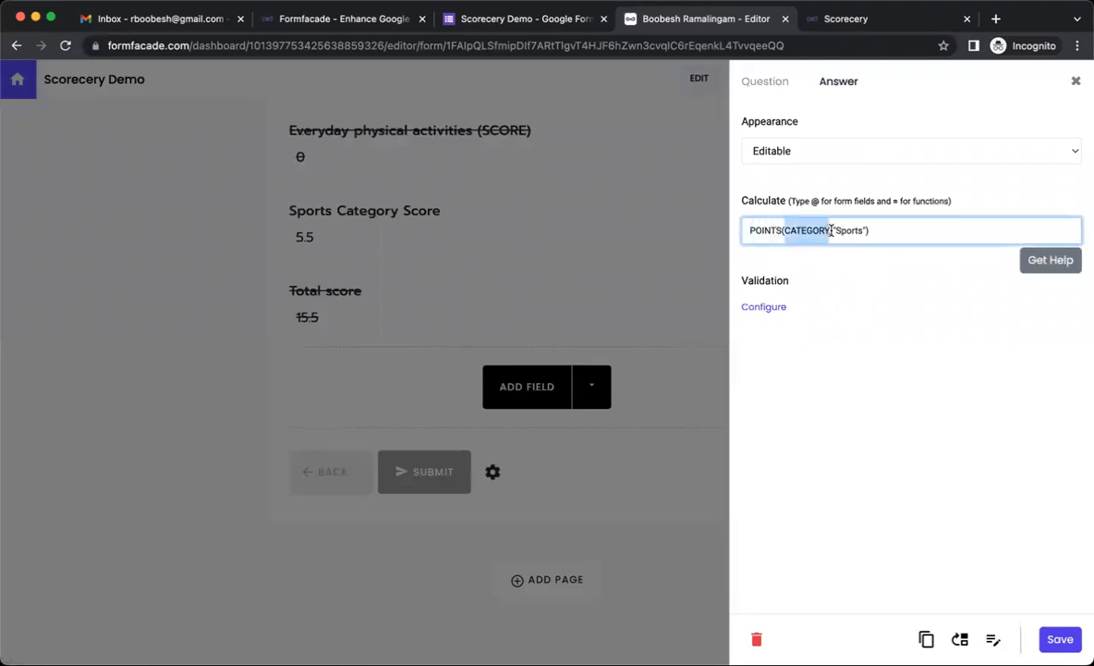
drag(835, 232, 867, 232)
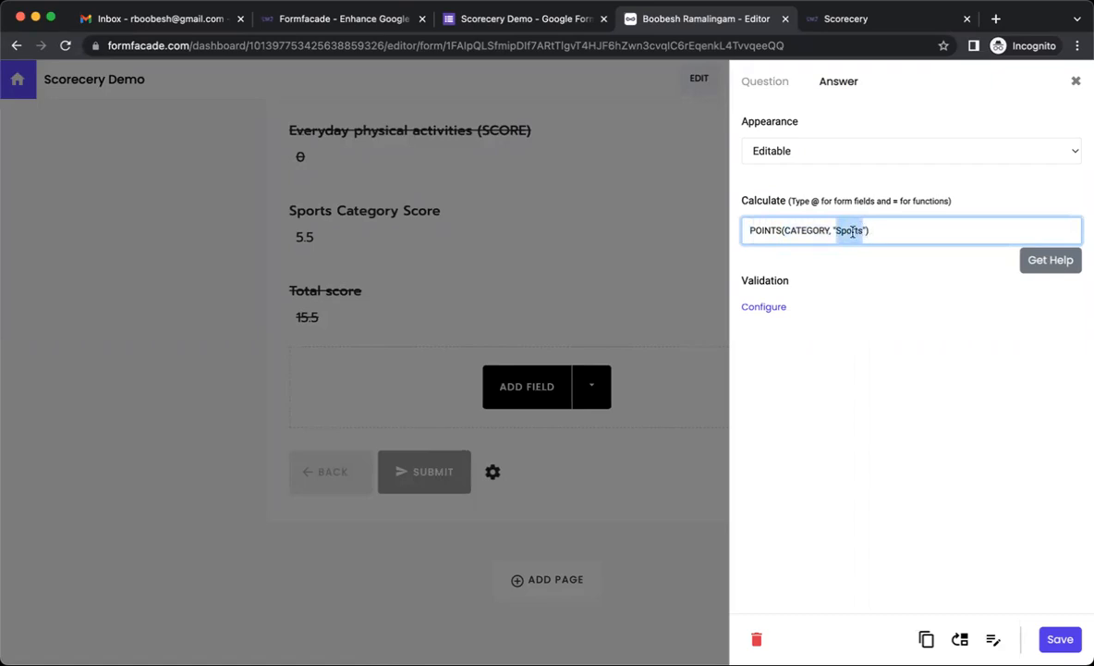
key(End)
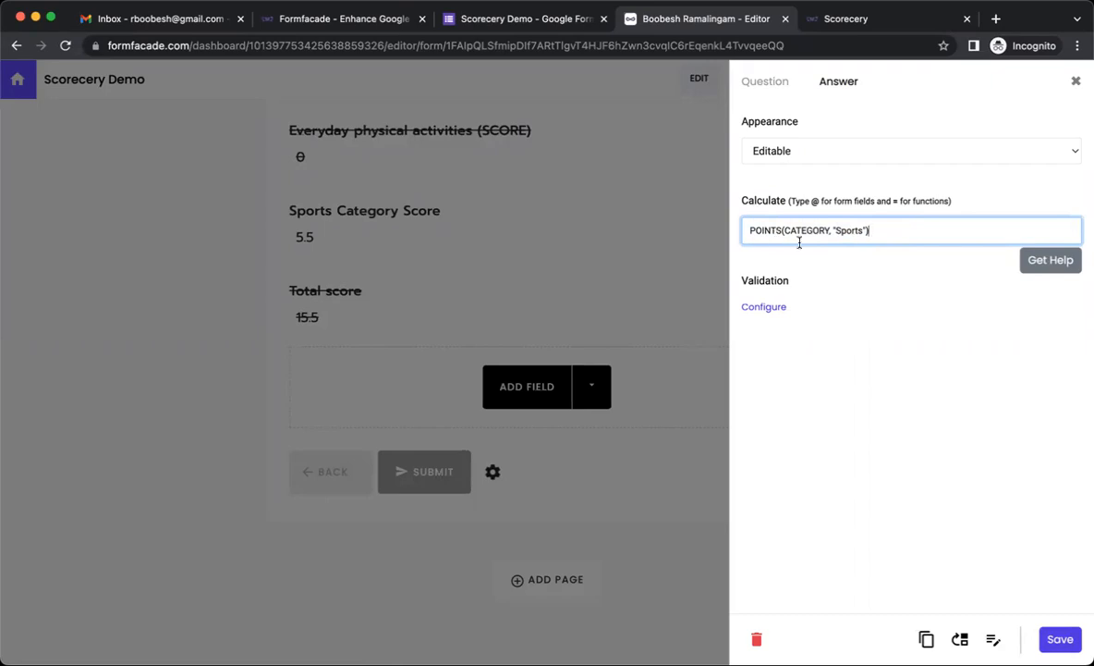
double_click(850, 229)
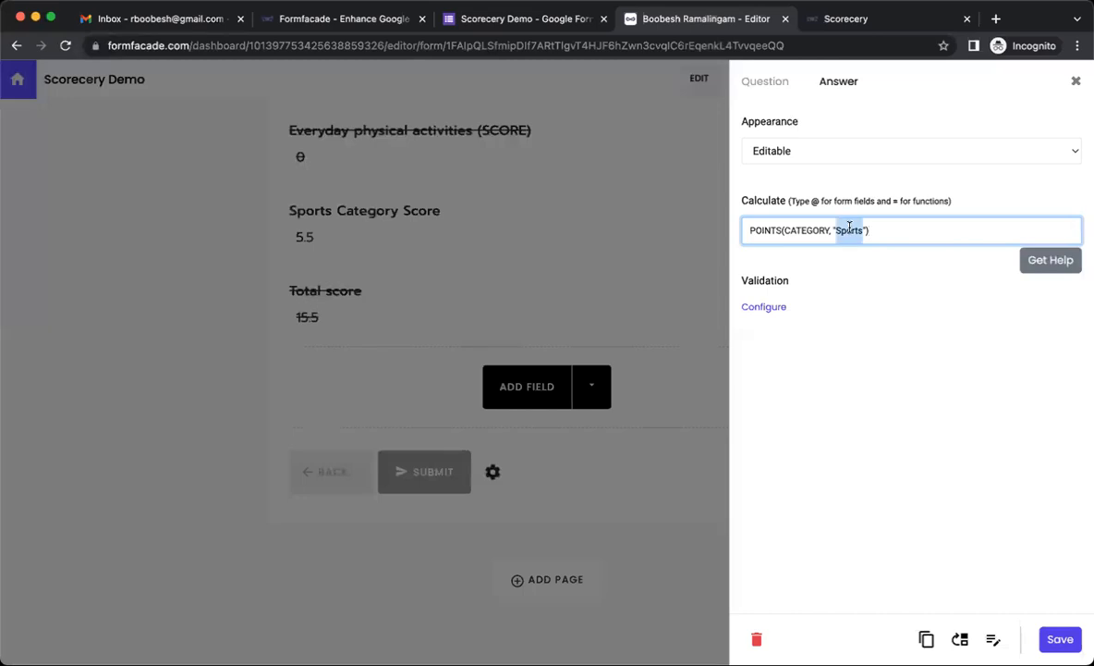
click(1058, 639)
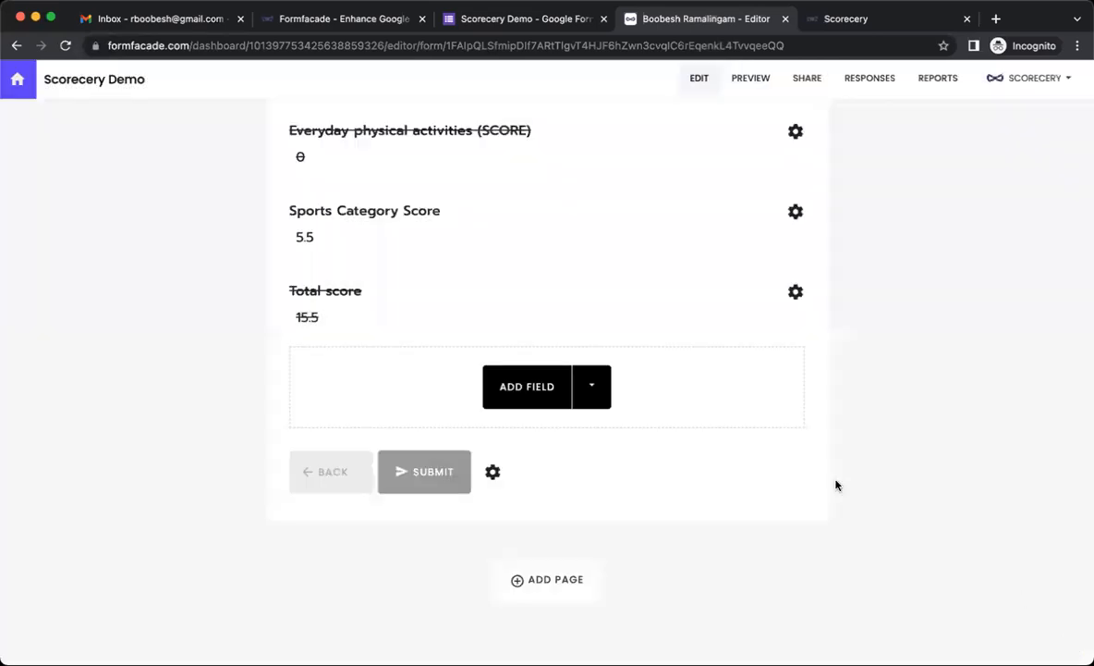
- Add a 'Sedentary Category Score' field after Everyday physical activities (SCORE)
click(534, 386)
text(Sedentary Categiry)
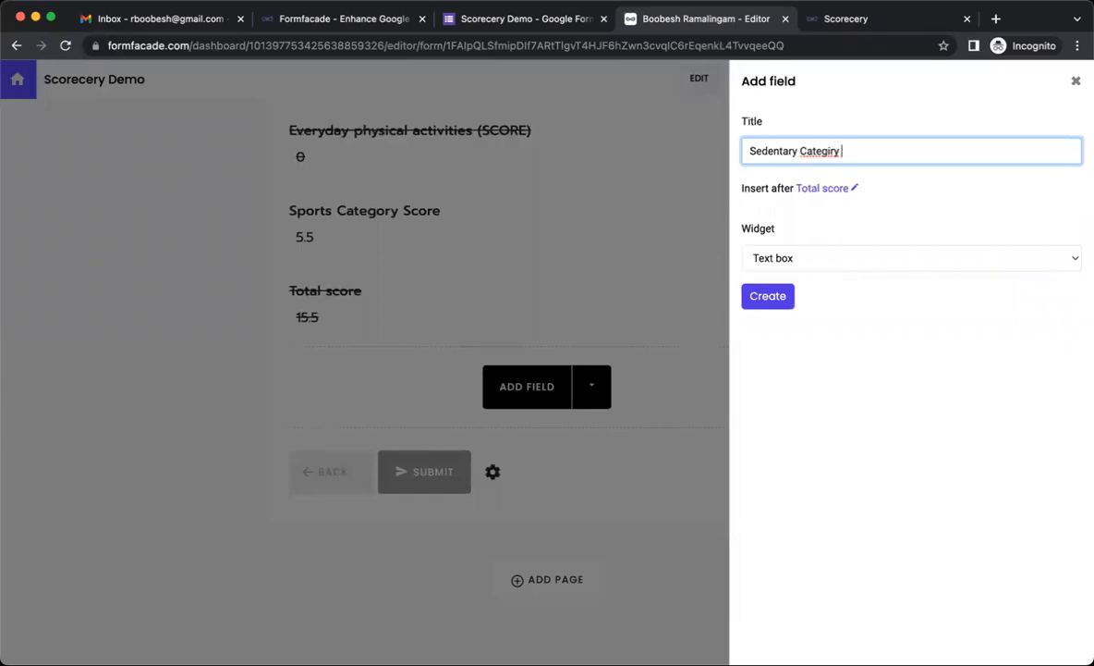
key(BackSpace)
text(ory Score)
click(823, 189)
click(798, 218)
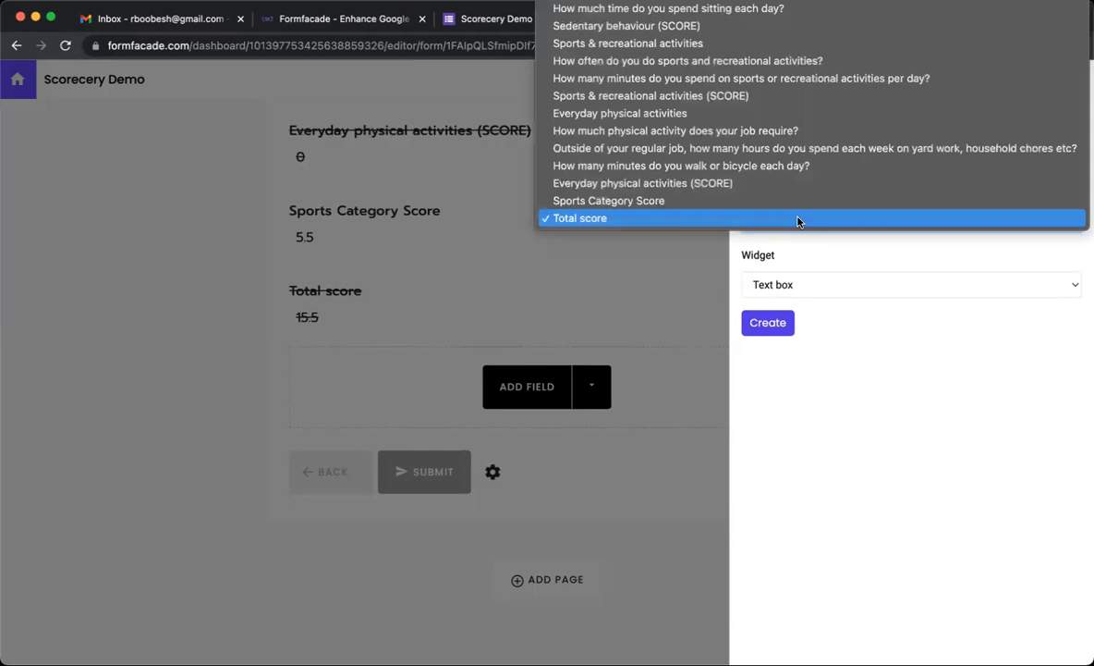
click(765, 183)
click(783, 323)
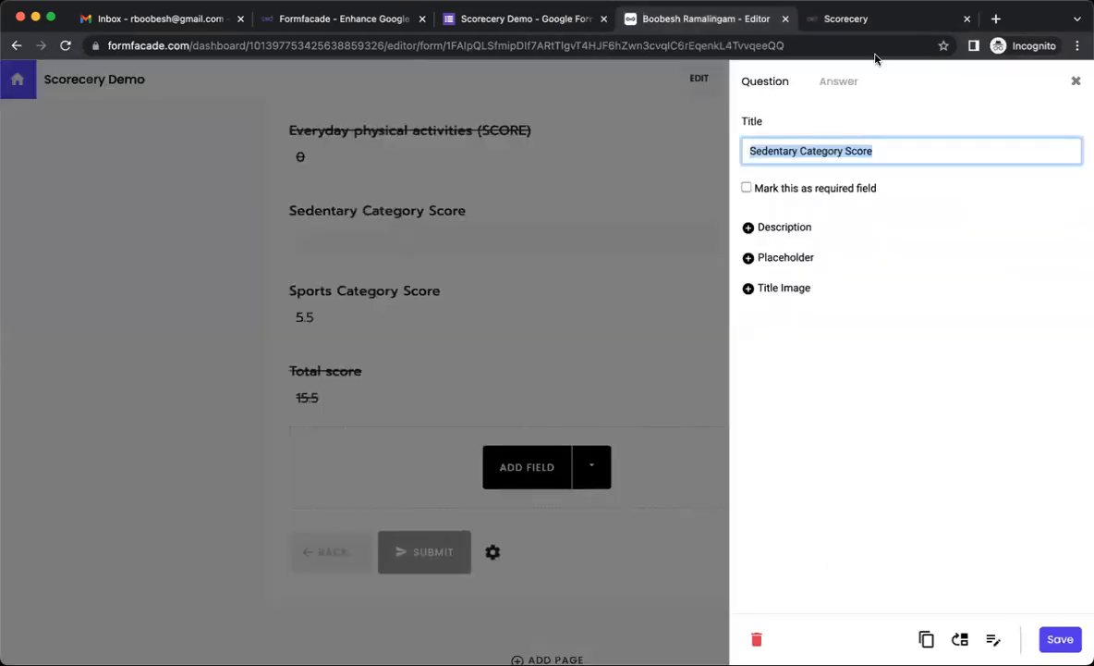
- Set its calculation to POINTS(CATEGORY, "Sedentary") and save
click(838, 81)
click(794, 237)
text(POINTS(CATEGORY)
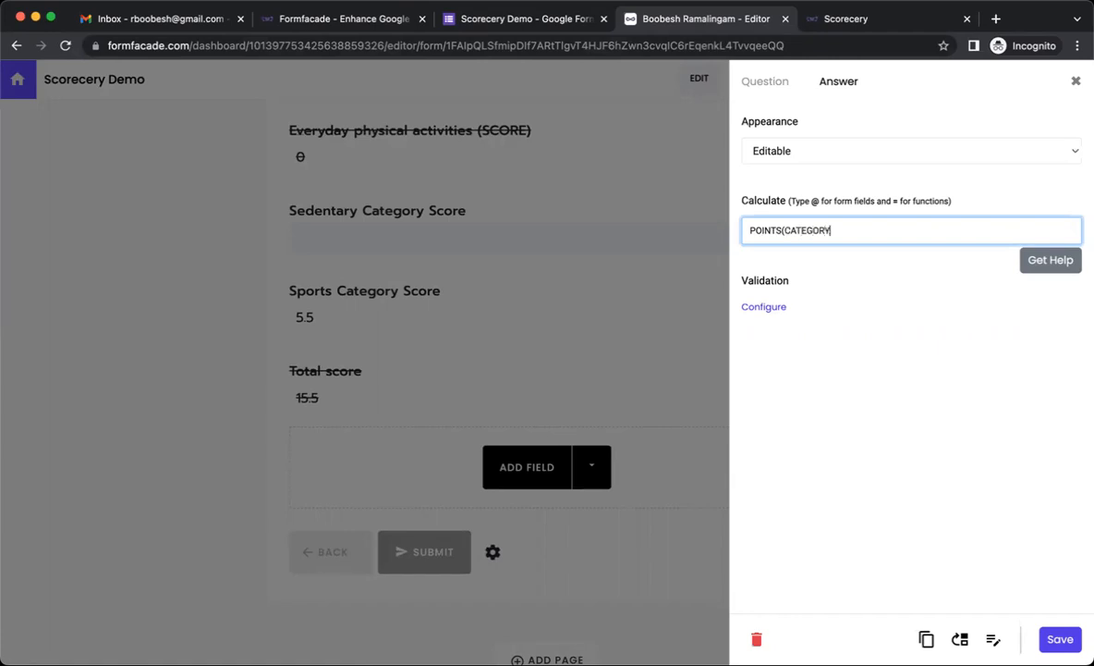
text(, "Sedentary"))
click(1060, 638)
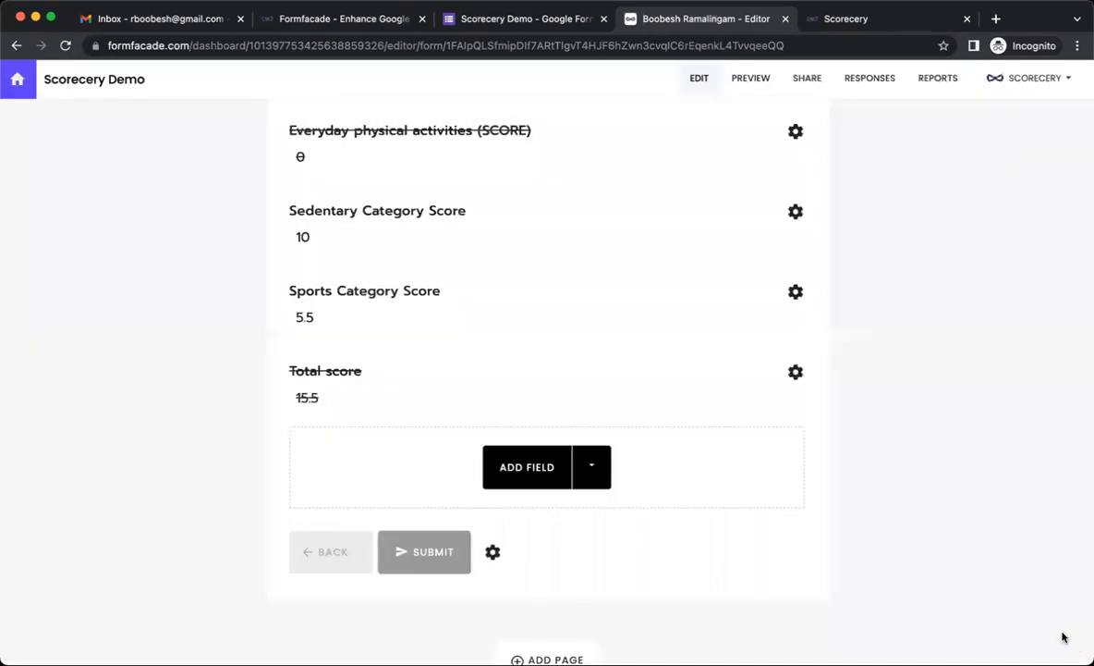
- Choose 5+ hrs of sitting, check the Sedentary score drops to 2, then switch to the Scorecery tab
scroll(305, 240, up, 5)
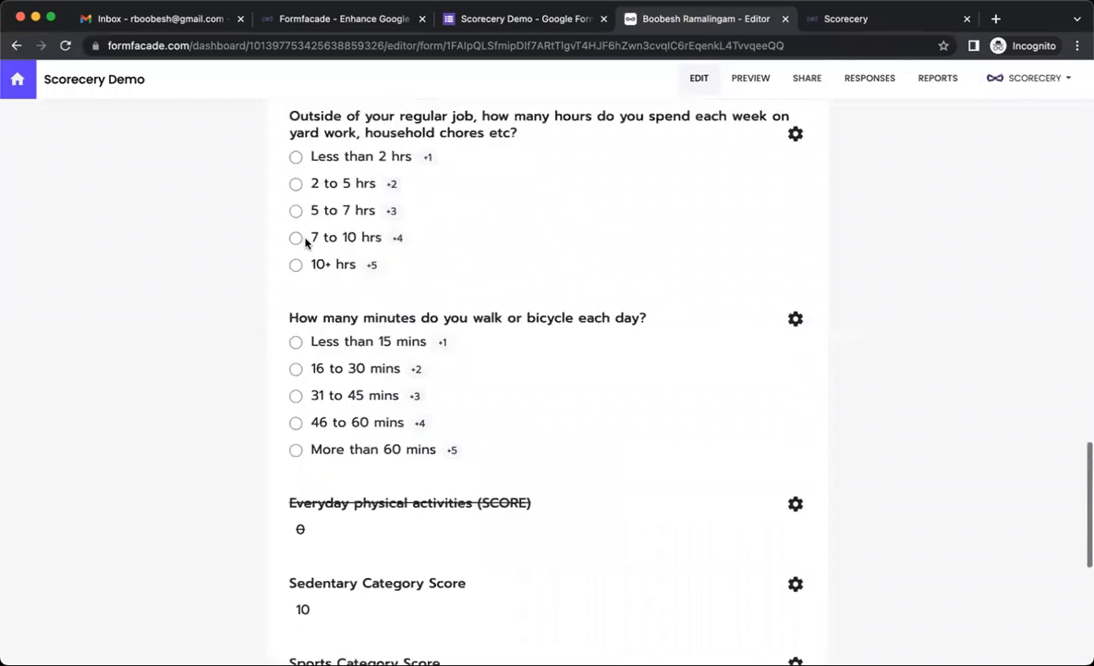
scroll(305, 243, up, 15)
scroll(305, 242, up, 3)
click(317, 196)
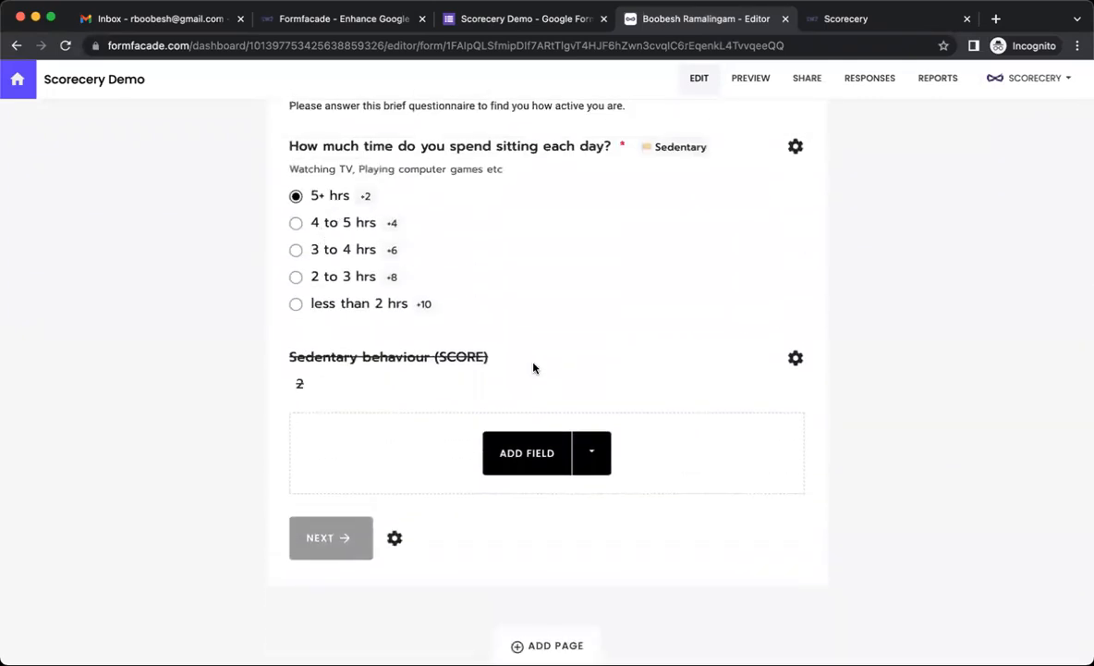
scroll(533, 368, down, 15)
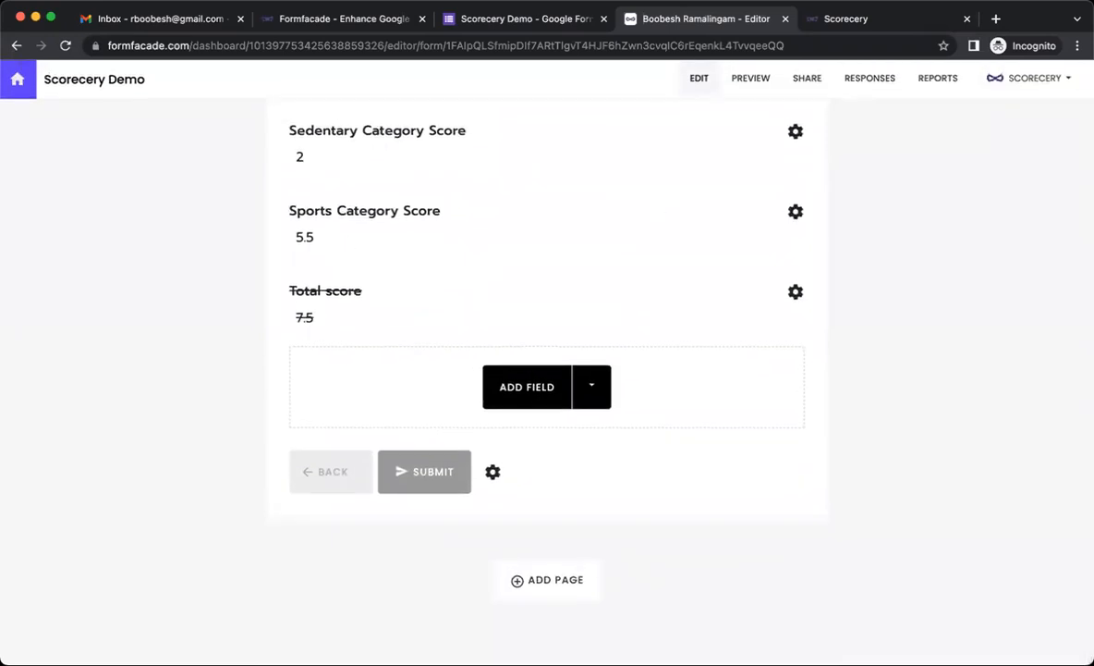
click(870, 19)
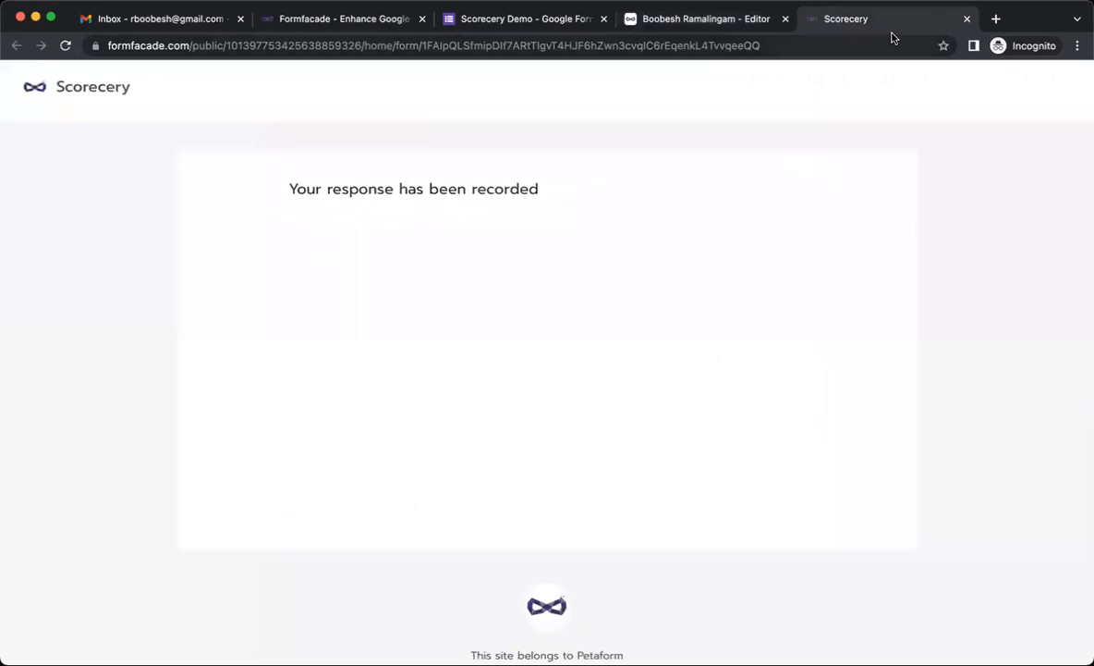
- Load scorecery.com in a new private browser tab
click(996, 18)
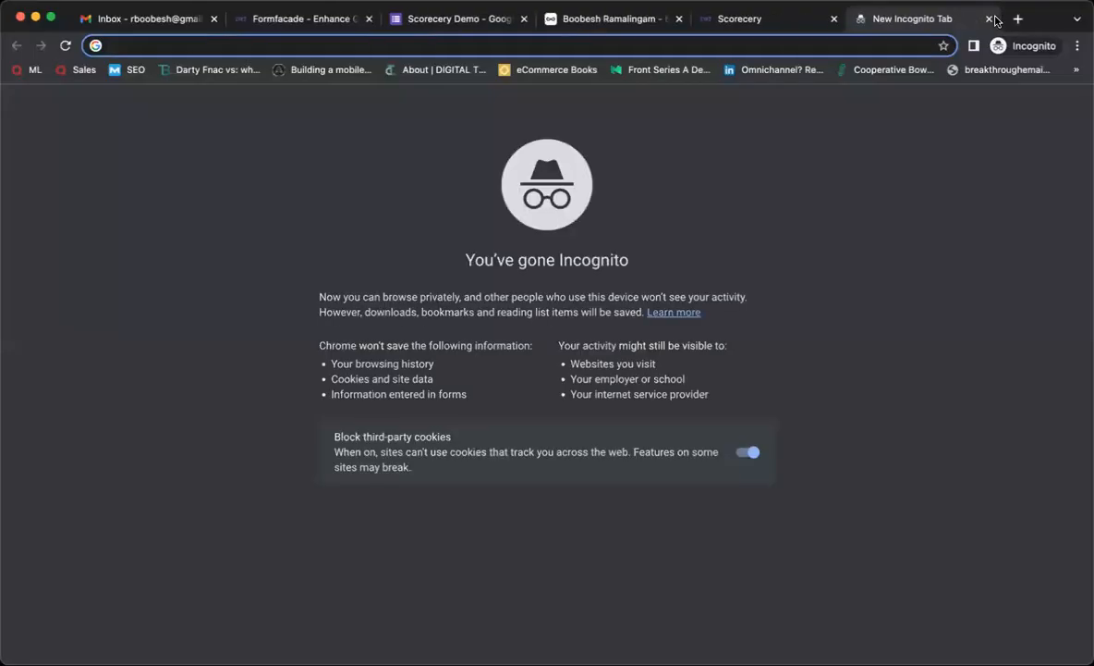
text(scorecery.com)
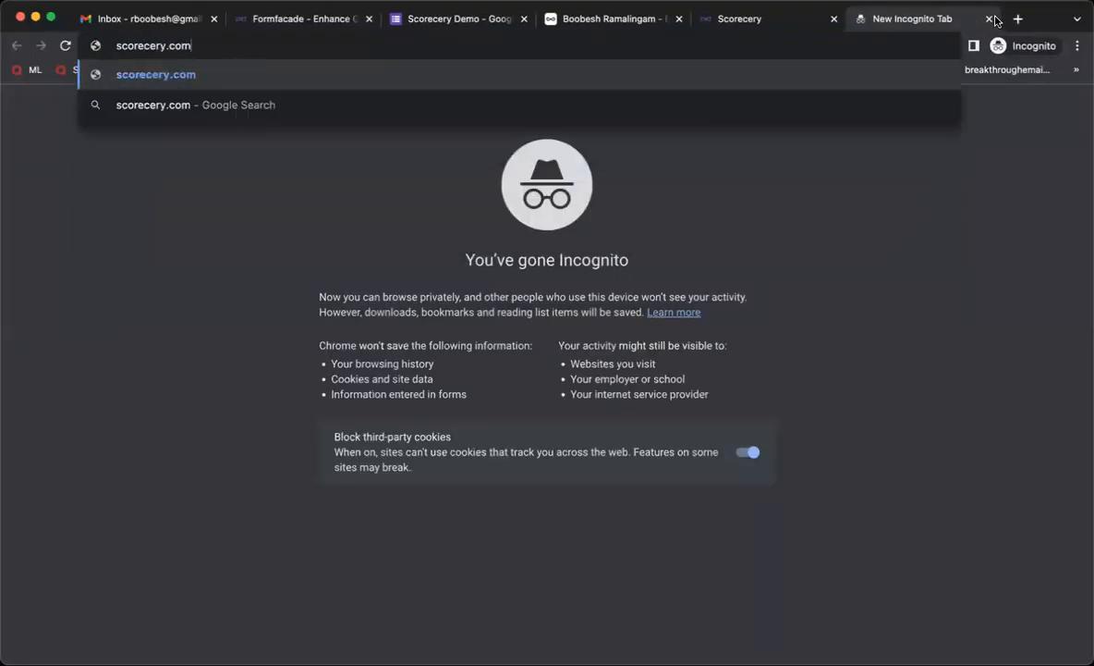
key(Return)
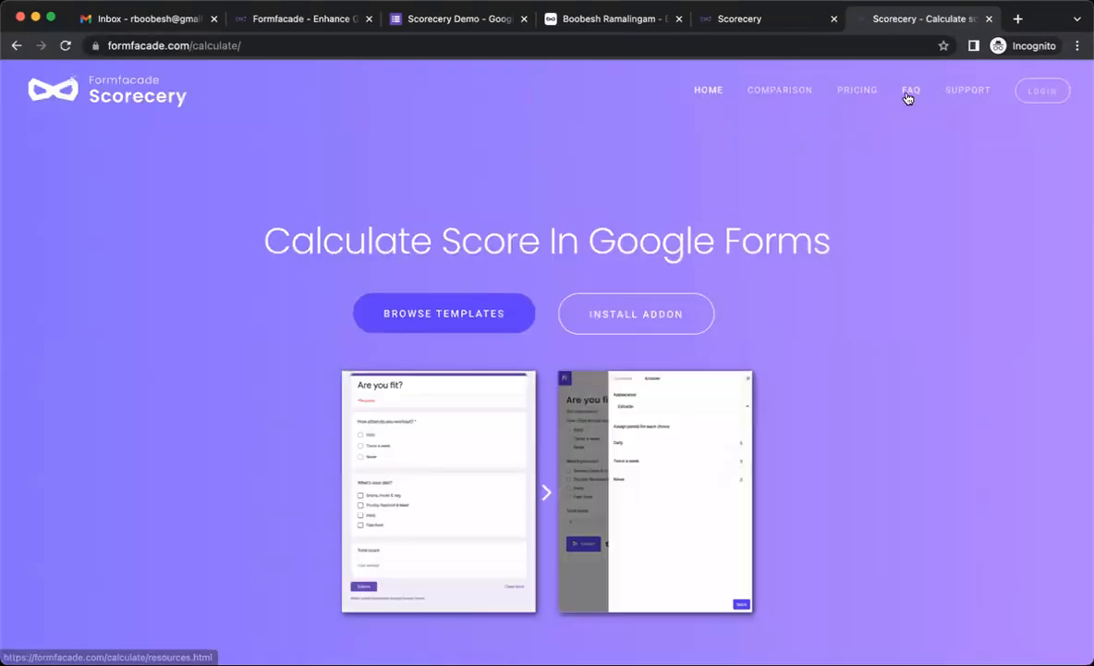
- Browse the FAQ's Score calculation articles, then return to the form editor
click(908, 92)
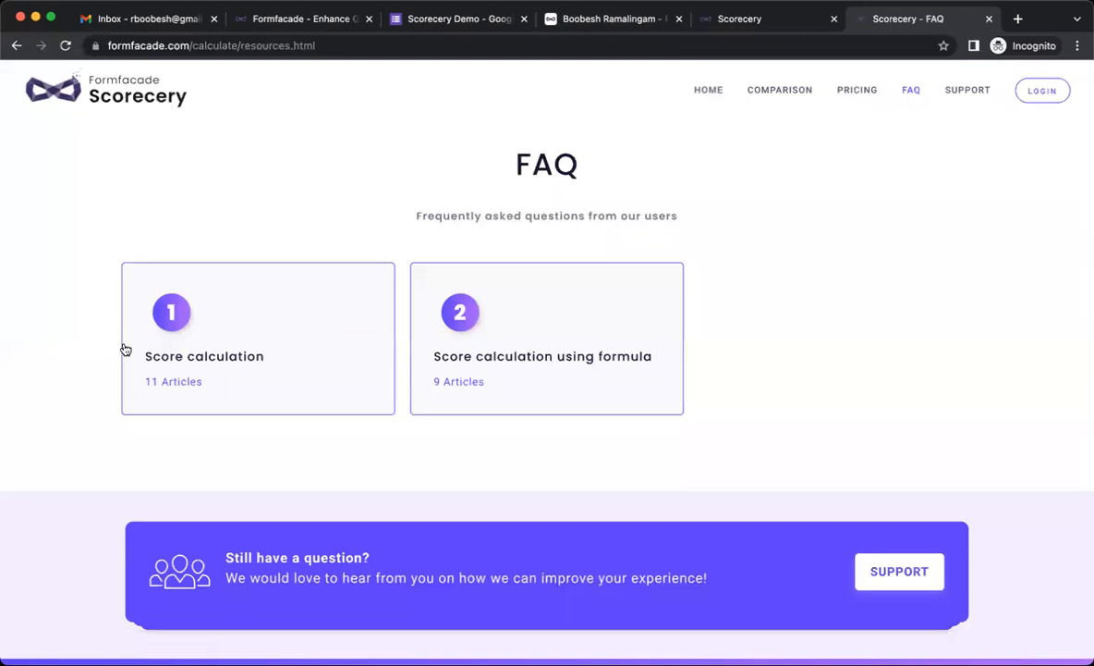
click(166, 382)
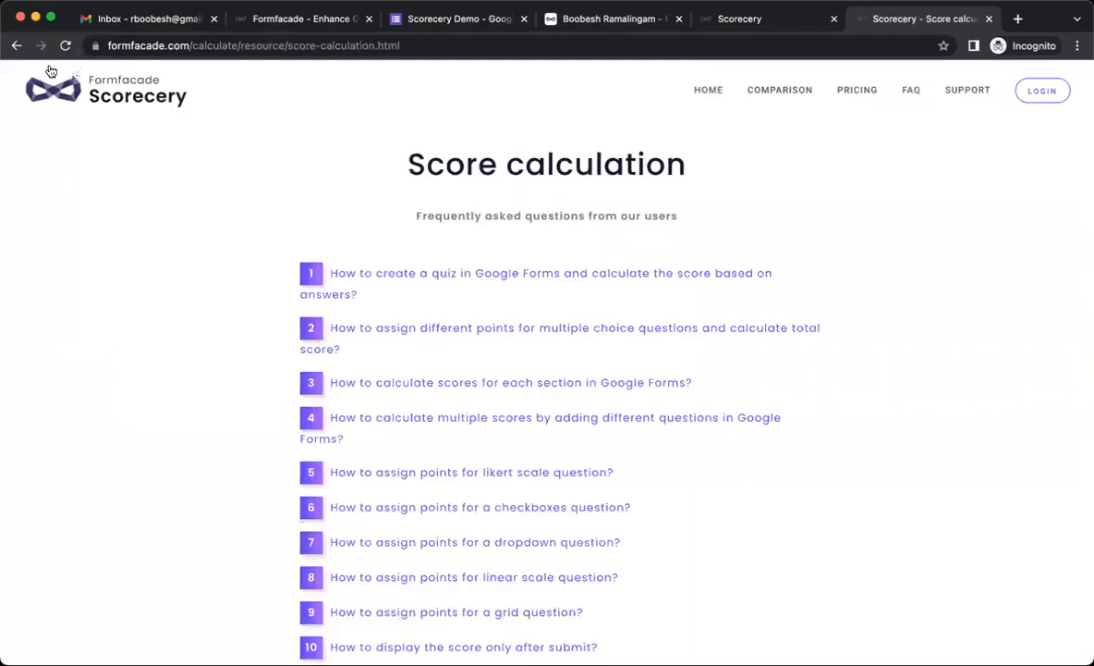
click(17, 46)
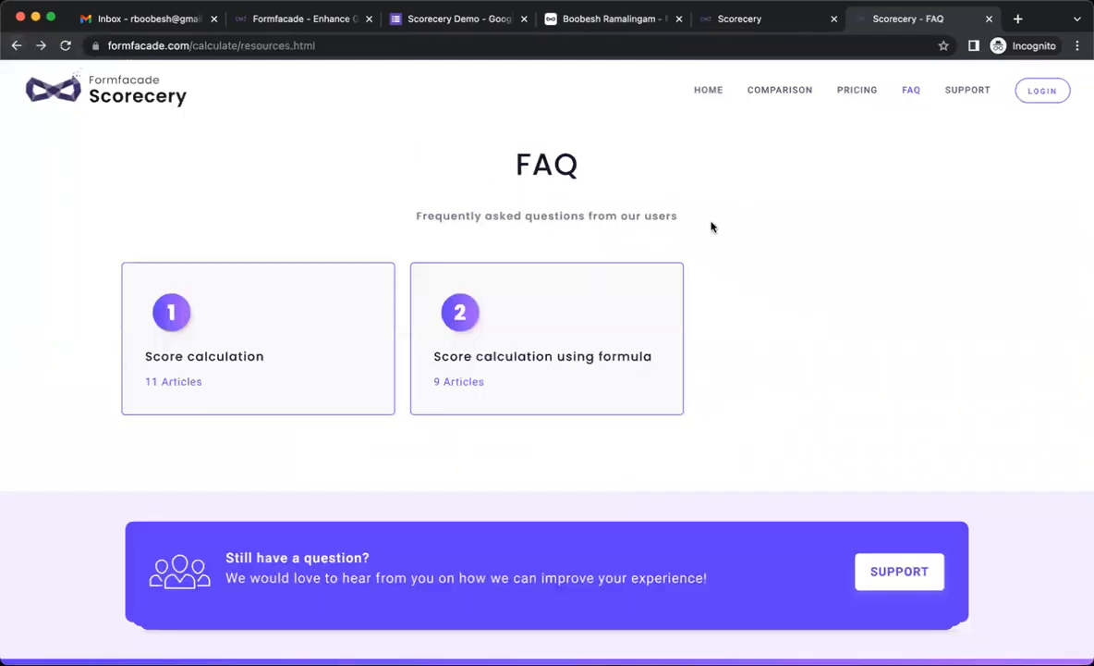
key(super+4)
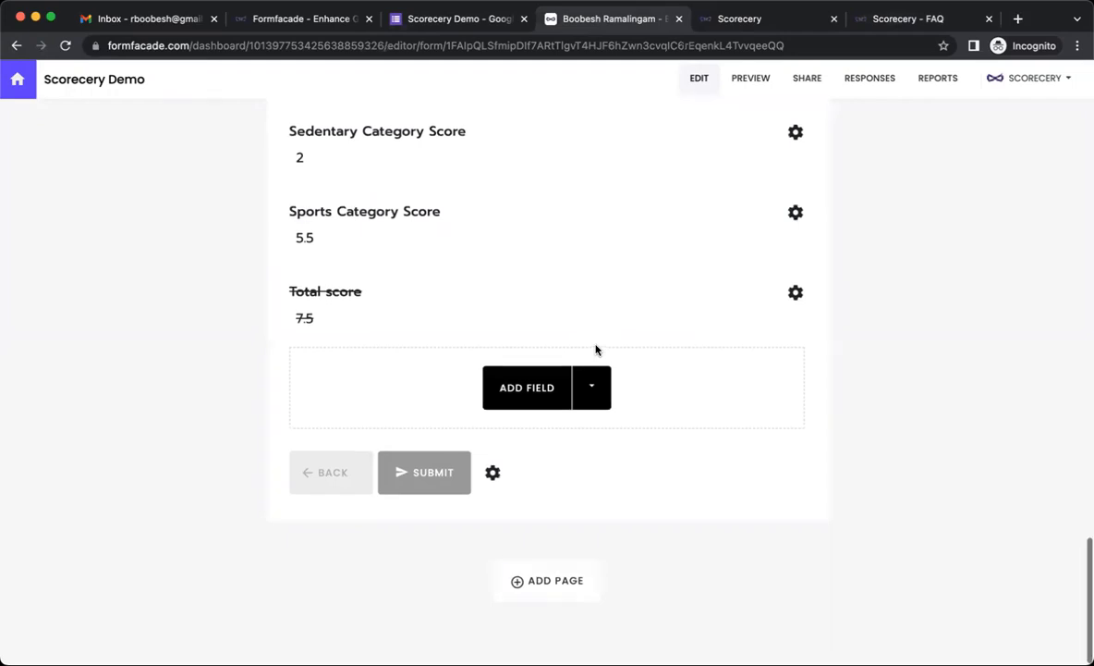
- Scroll to the form's last page and open the SUBMIT button's gear settings
scroll(595, 349, up, 3)
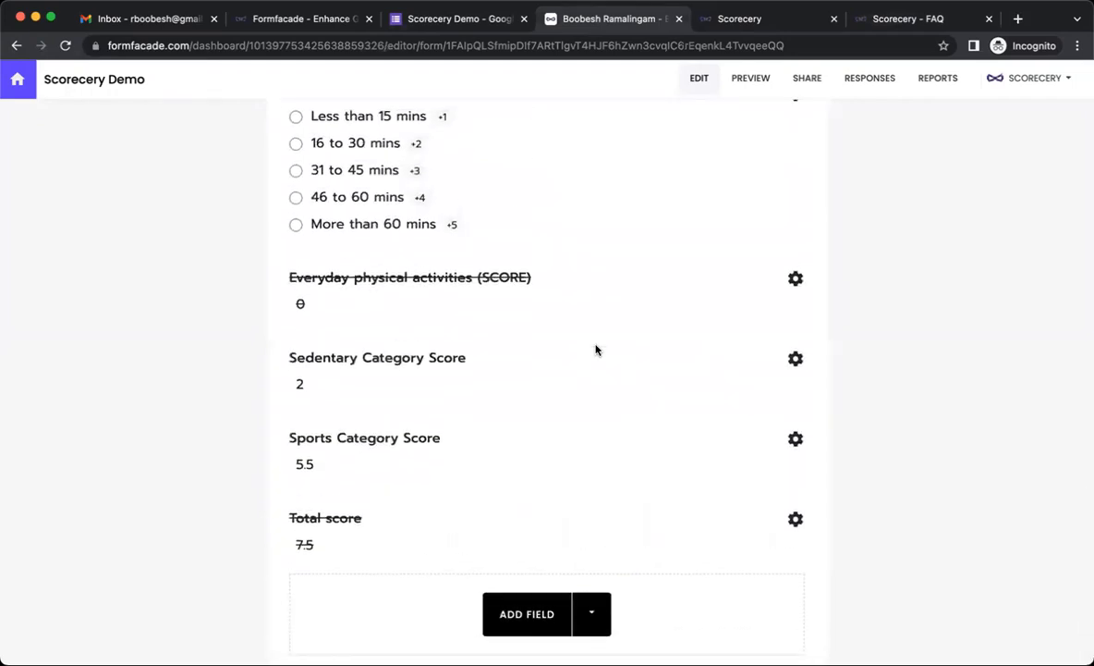
scroll(595, 349, up, 3)
scroll(595, 349, down, 8)
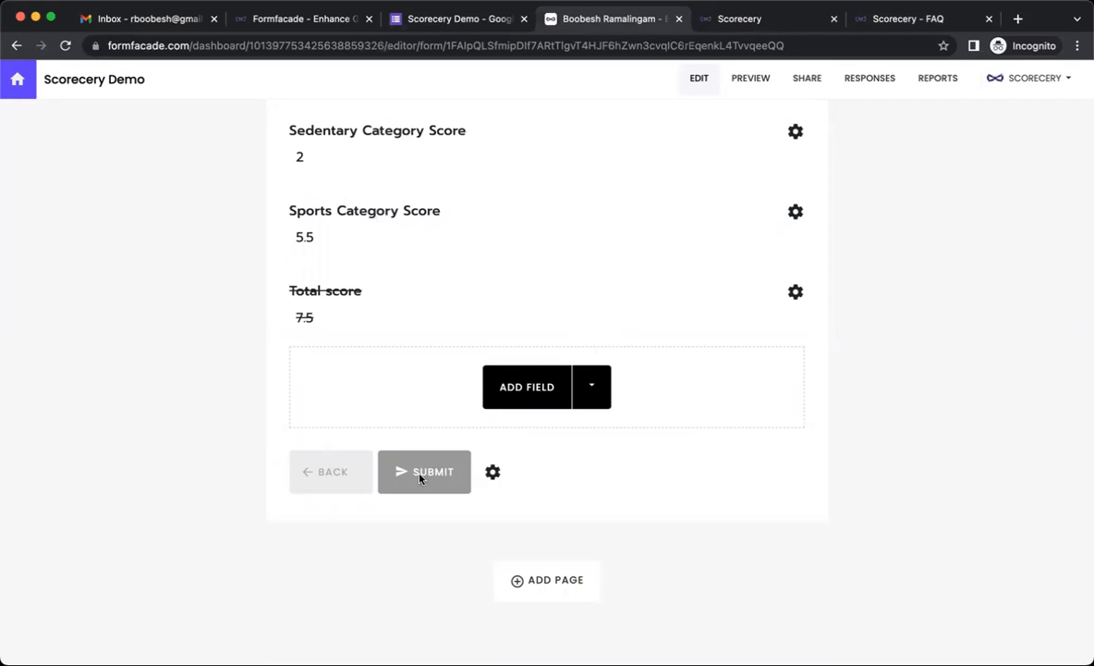
click(493, 472)
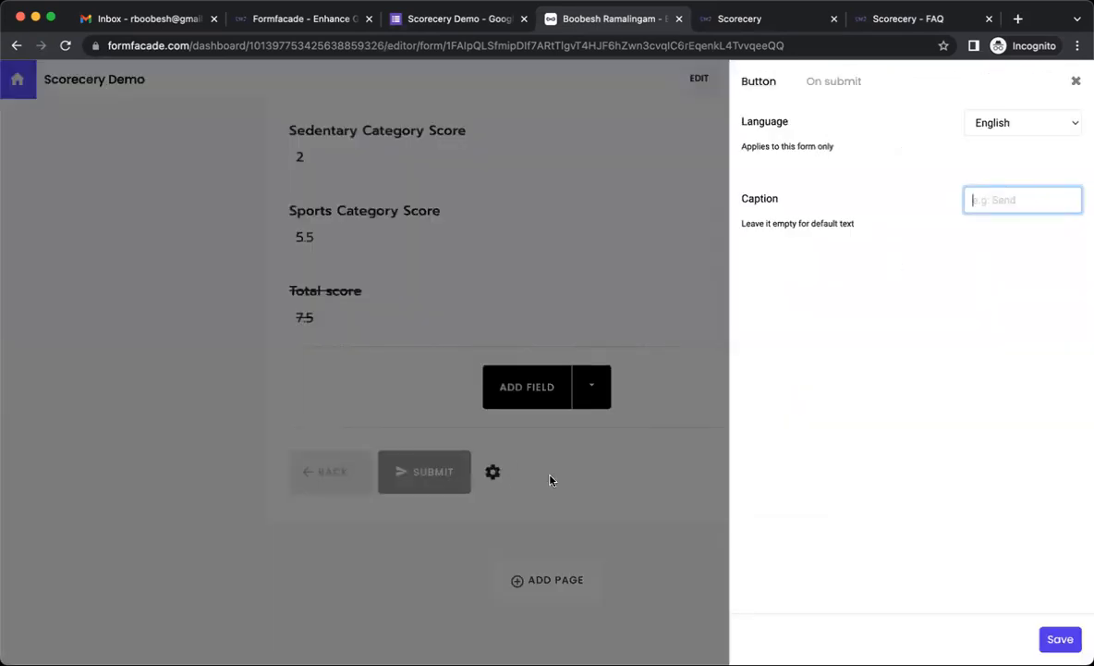
- Caption the submit button 'View results' and set On submit to show a customized message
text(View results)
key(Return)
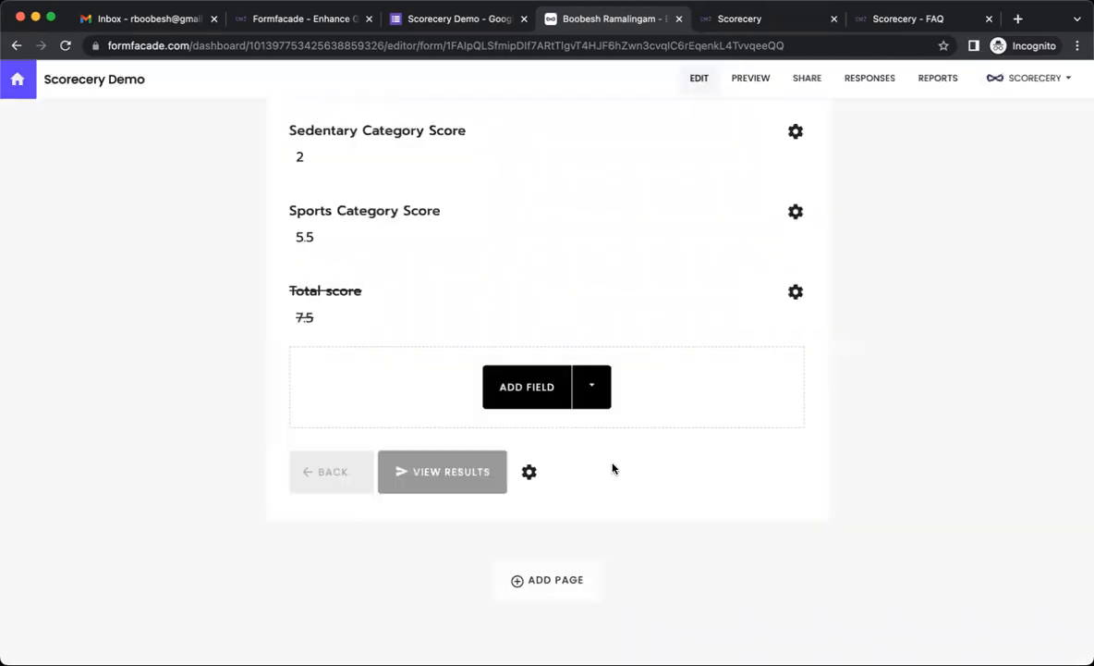
click(529, 471)
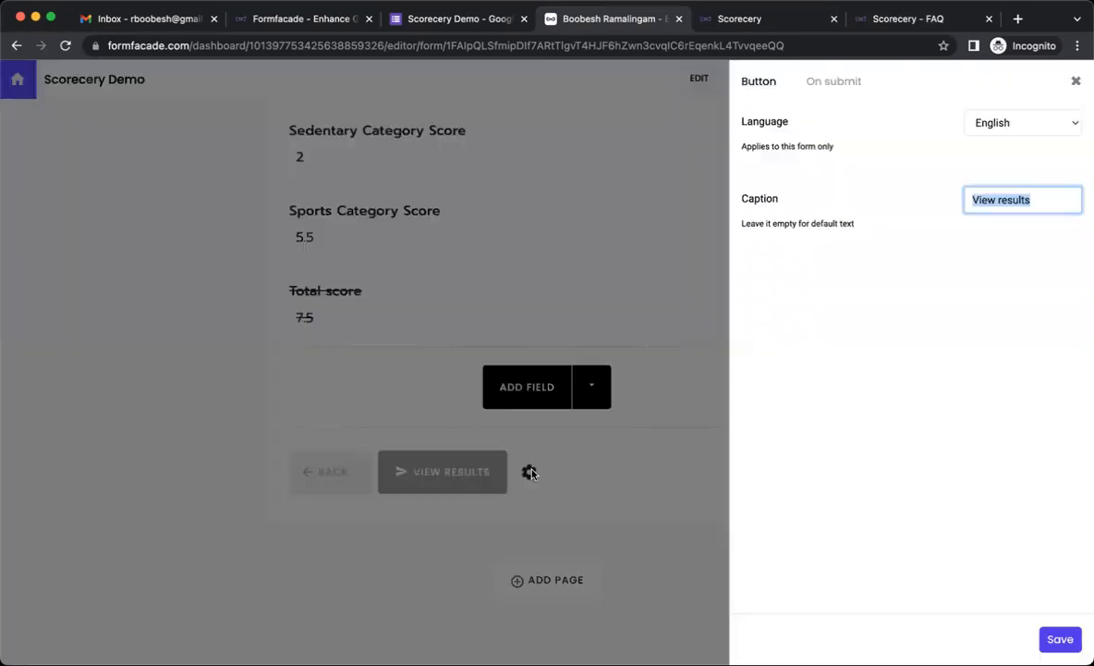
click(837, 85)
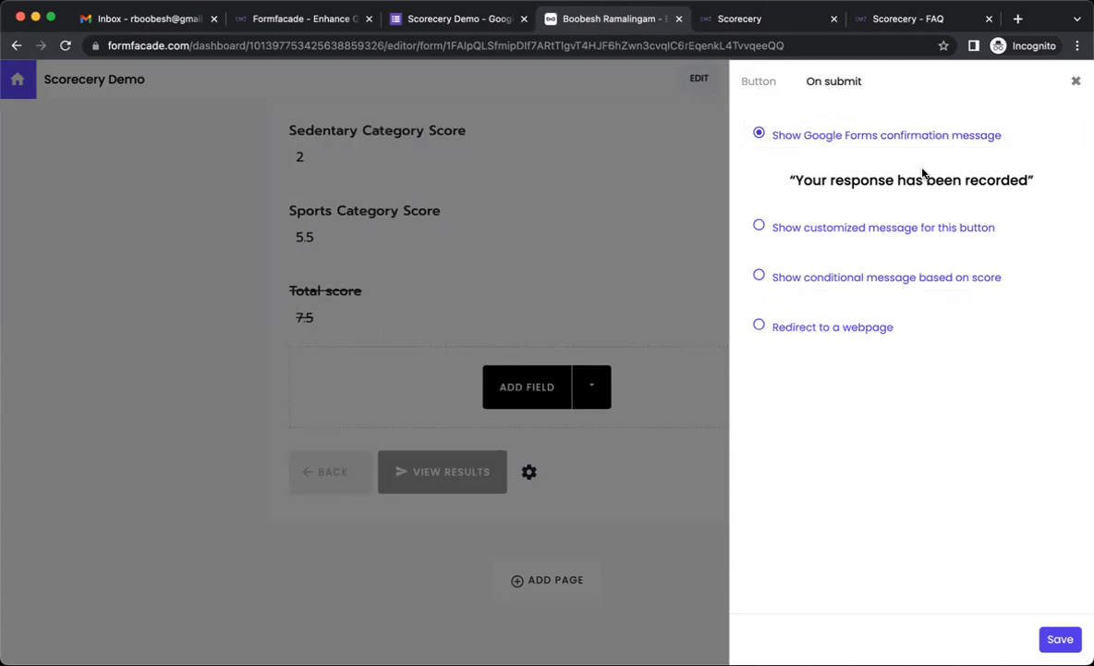
click(764, 228)
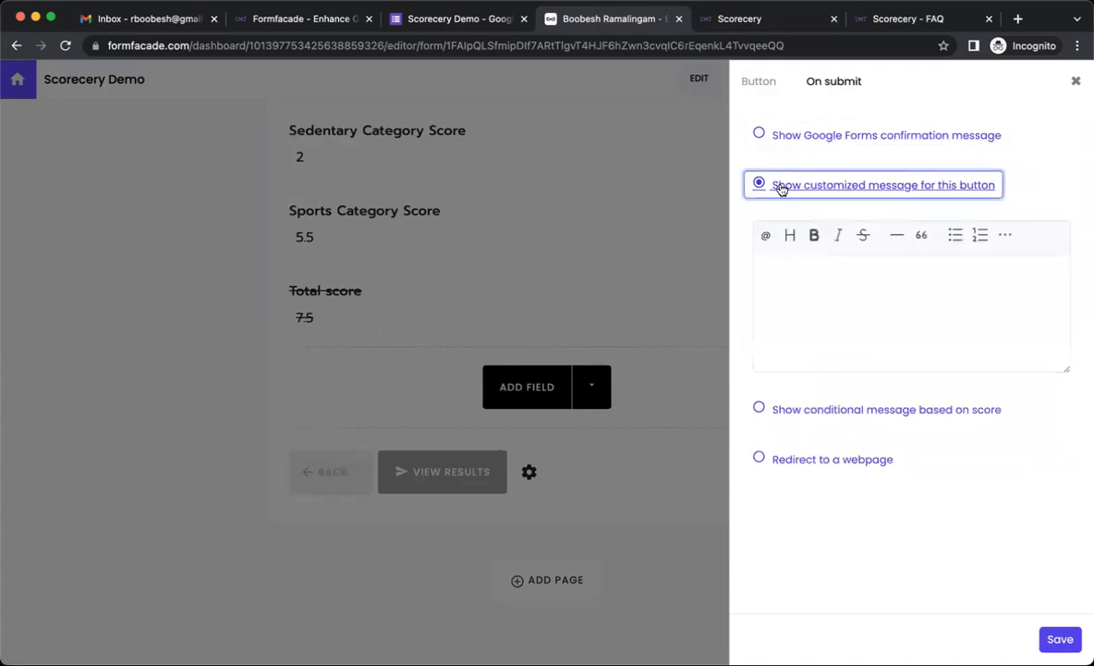
click(852, 329)
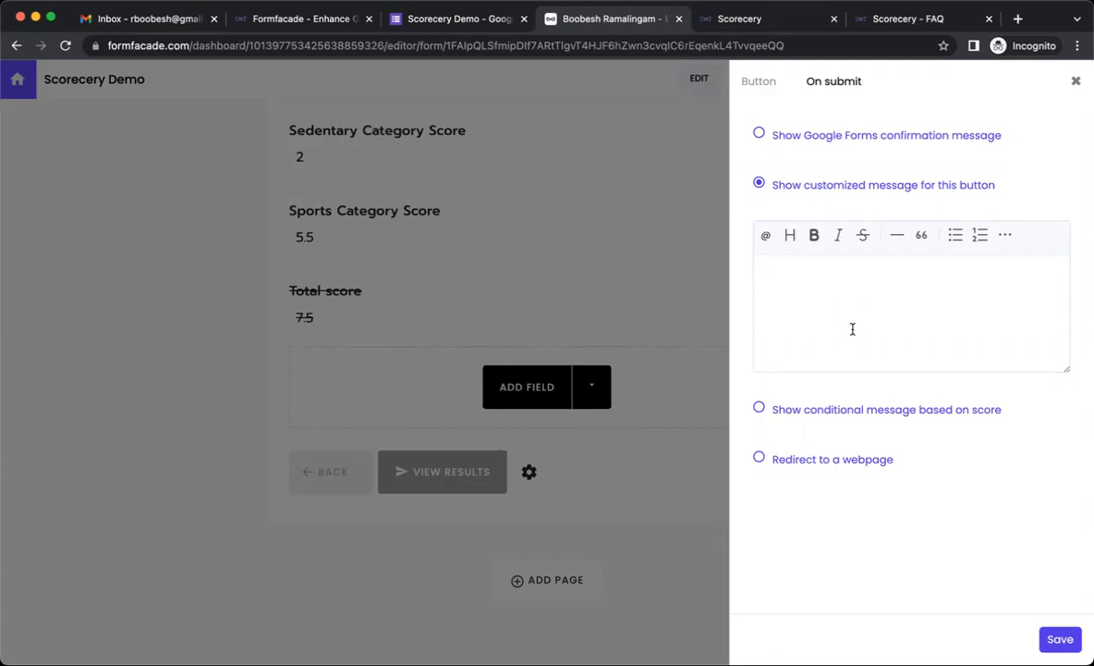
click(1074, 82)
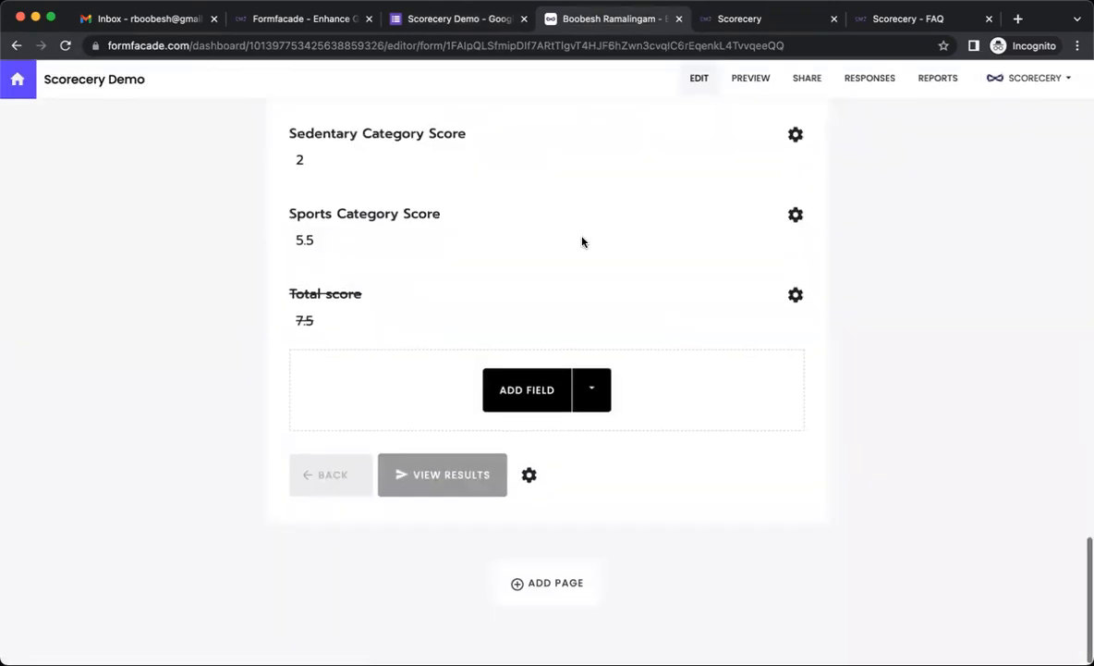
- Add a required Name text field right after the form title
scroll(582, 241, up, 5)
scroll(581, 239, up, 10)
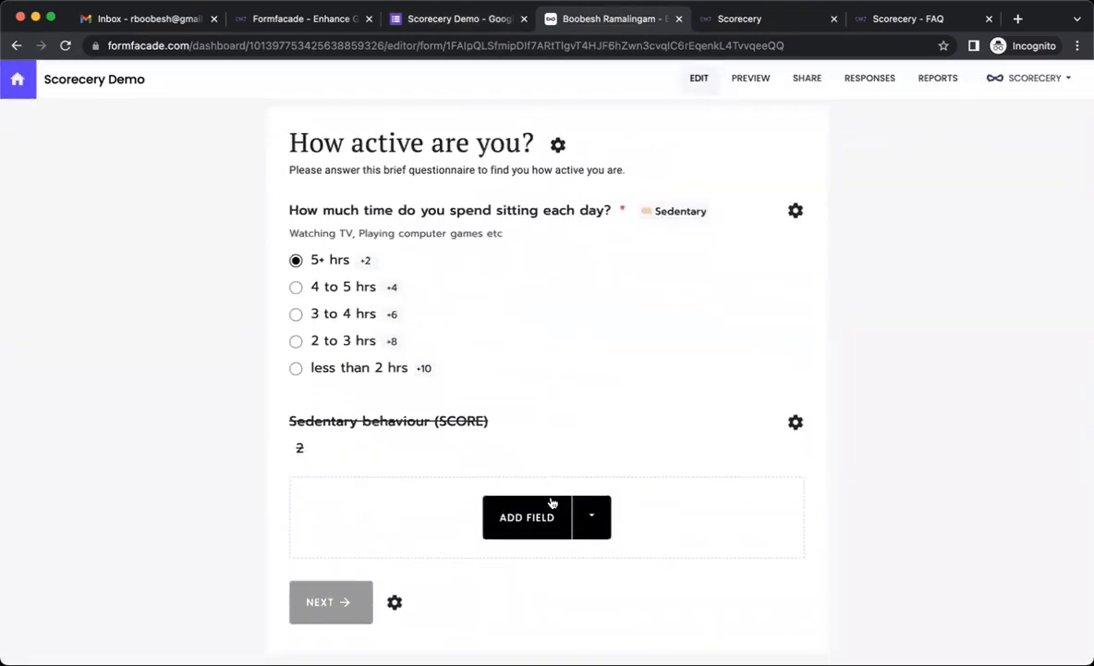
click(543, 516)
text(Name)
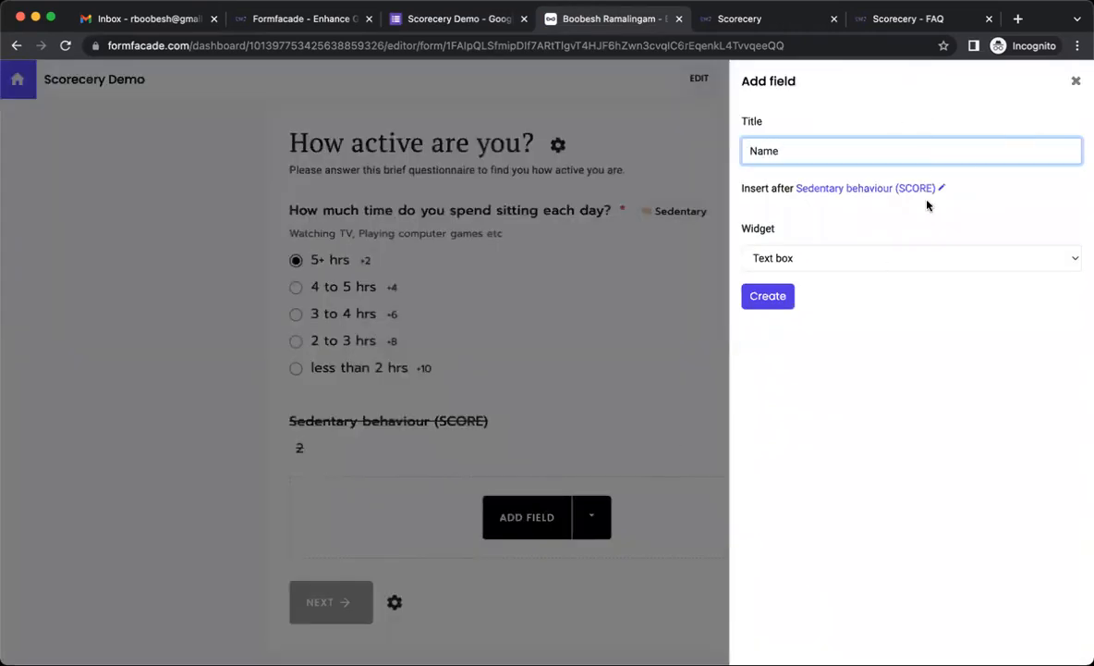
click(940, 187)
click(785, 215)
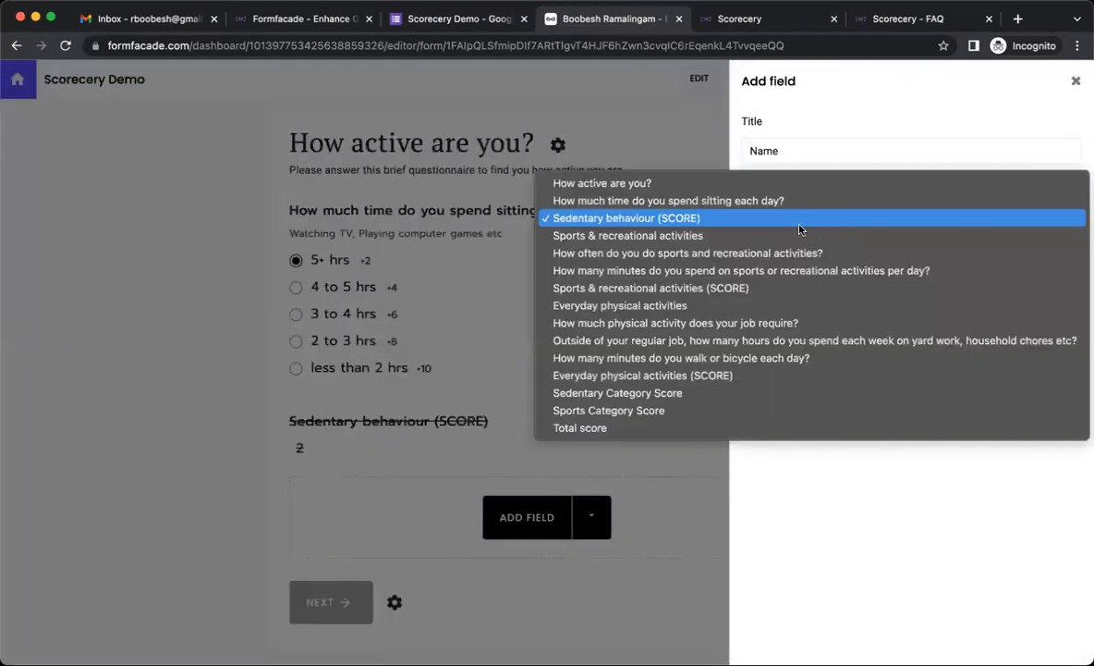
click(684, 181)
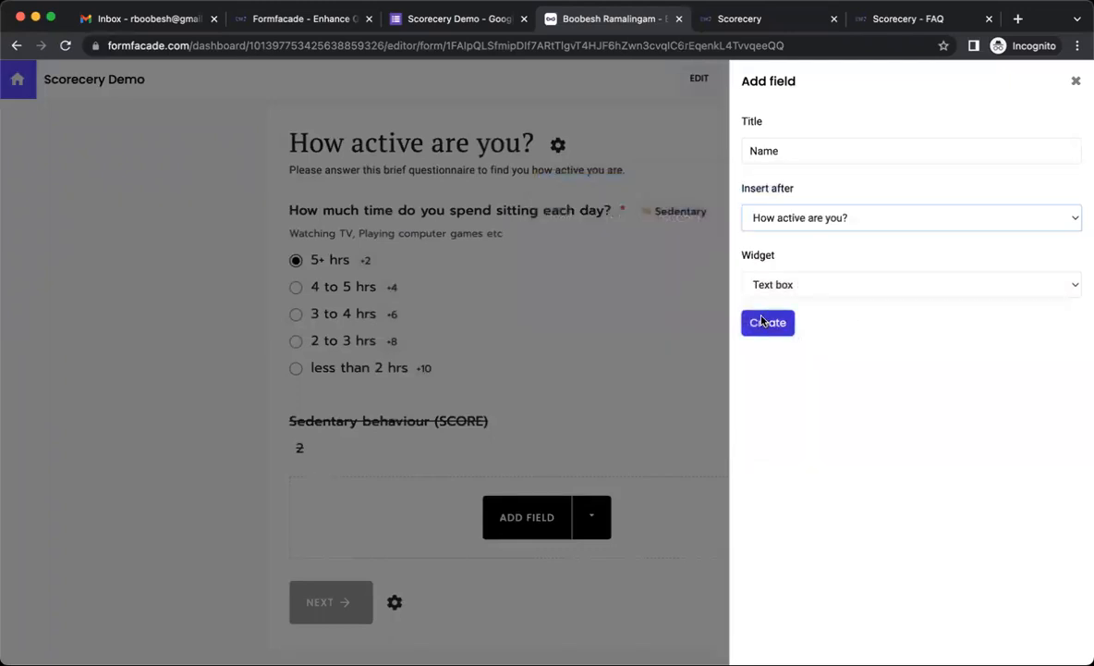
click(769, 319)
click(1060, 638)
- Duplicate the Name field and retitle the copy 'Email'
click(795, 211)
click(926, 638)
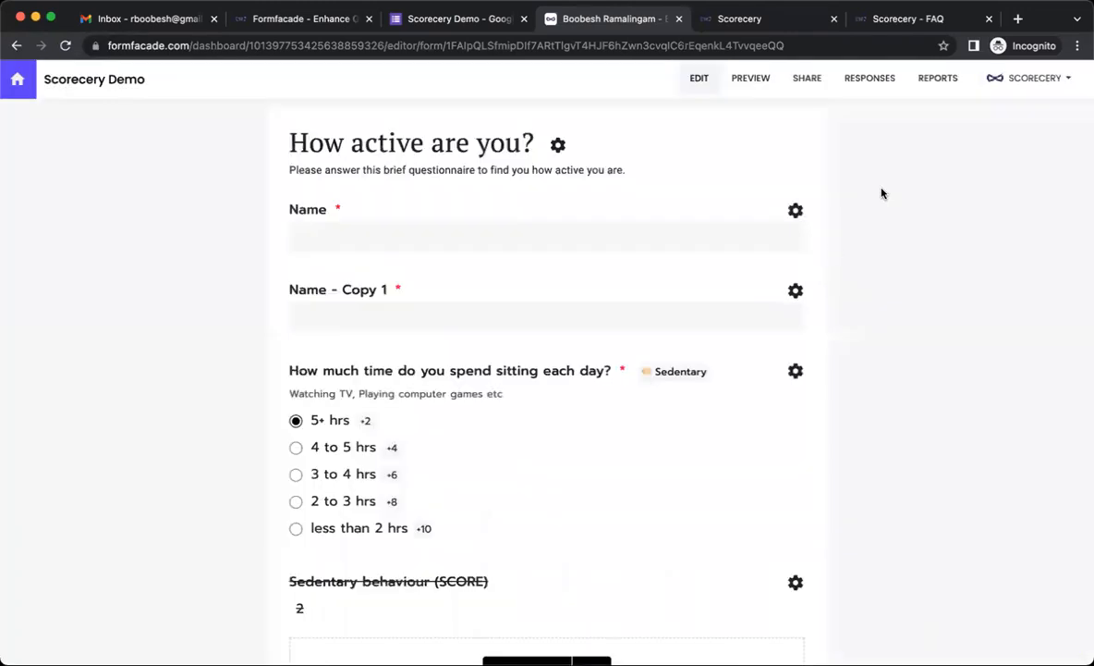
click(796, 291)
text(Email)
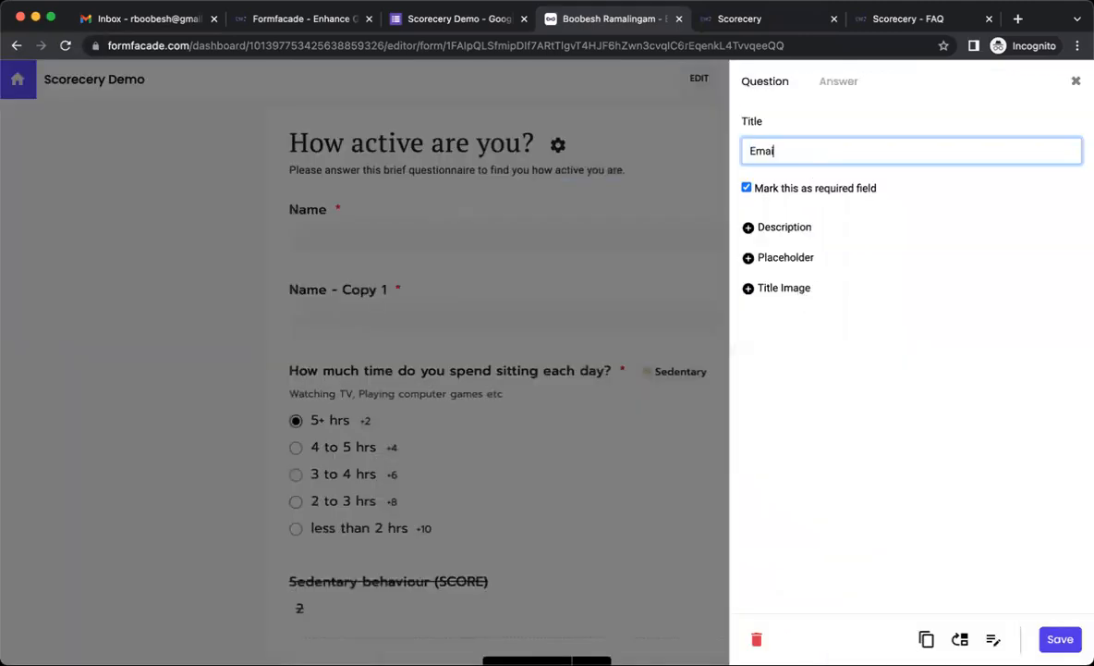
- Give the Email field Text > Email answer validation and save it
click(839, 82)
click(771, 315)
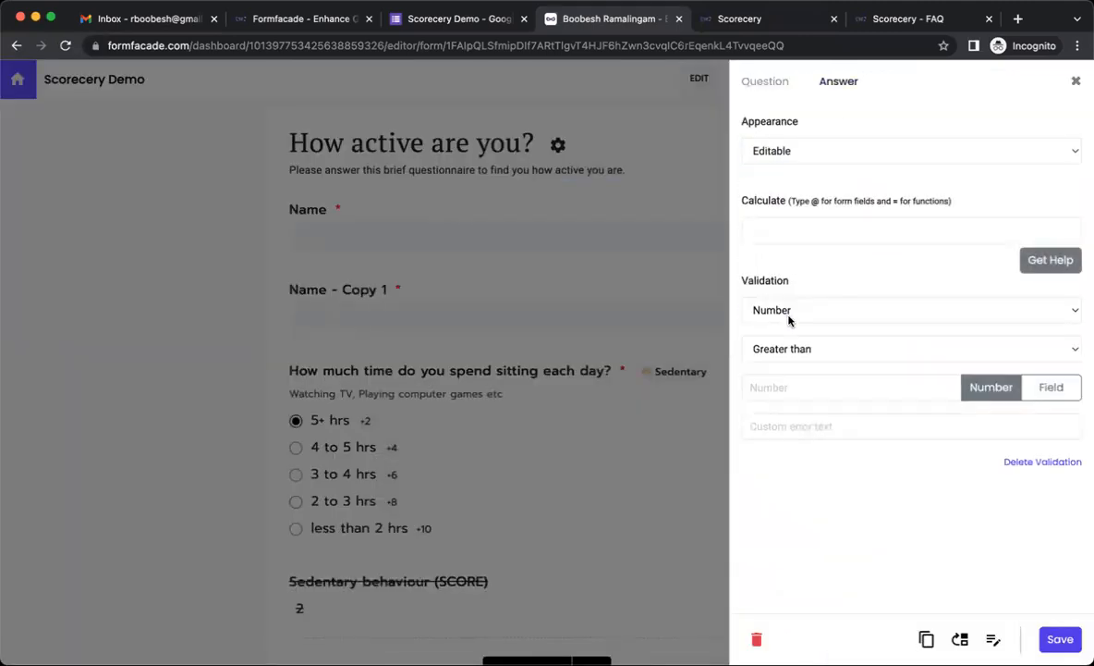
click(790, 317)
click(792, 330)
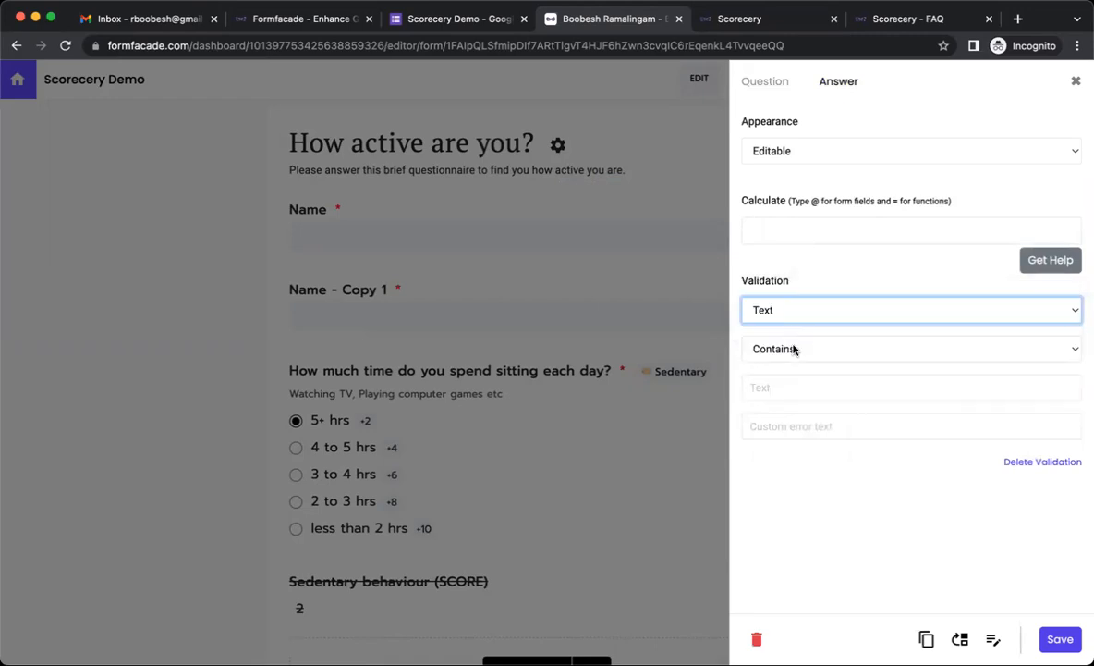
click(794, 349)
click(797, 384)
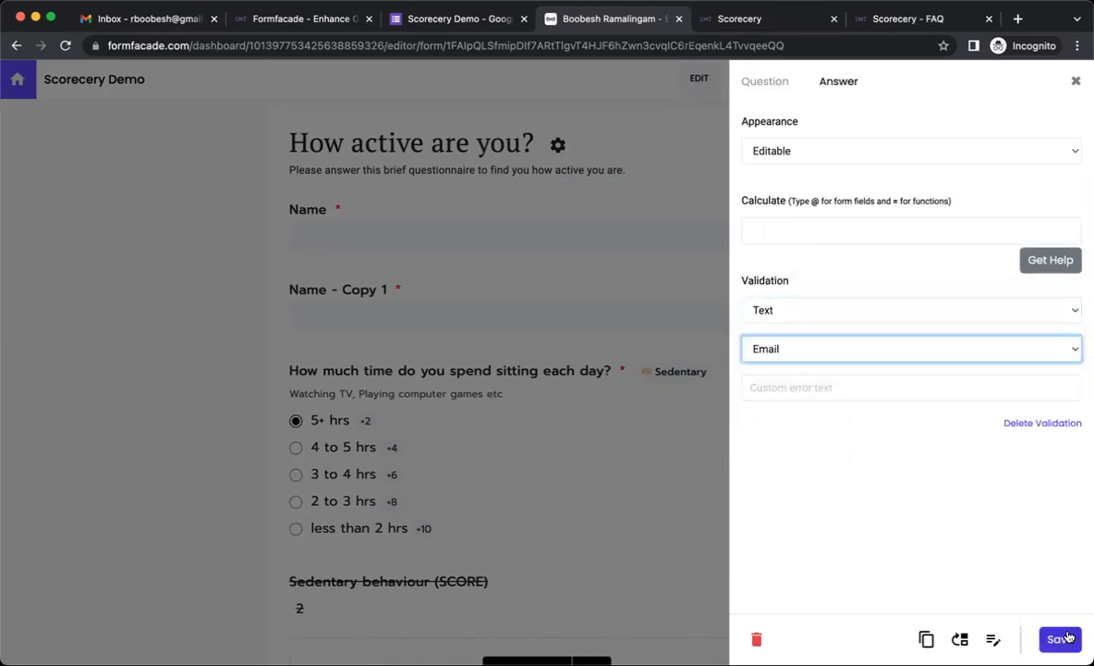
click(1068, 636)
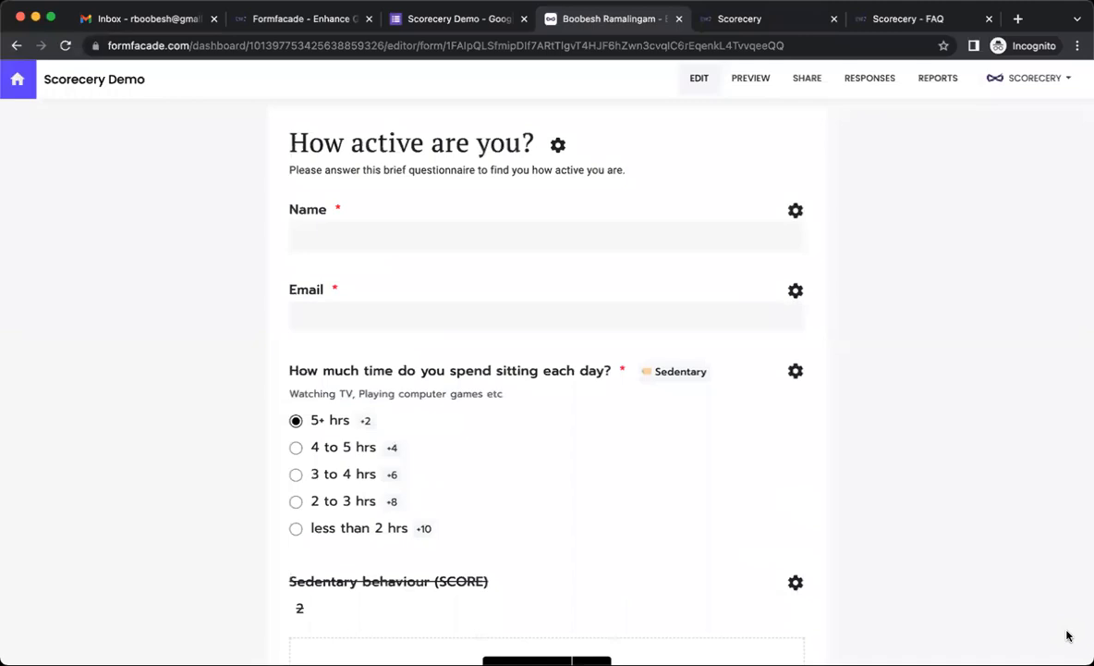
click(795, 211)
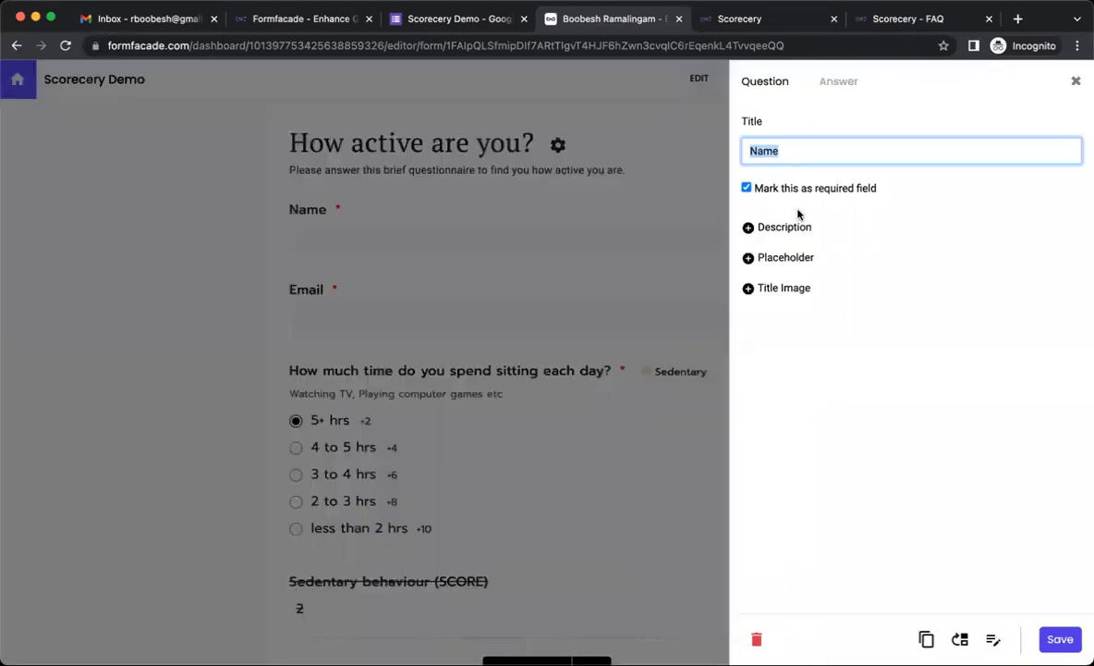
- Enter 'First and Last name' as the Name field's placeholder and save
click(777, 258)
click(765, 284)
text(F)
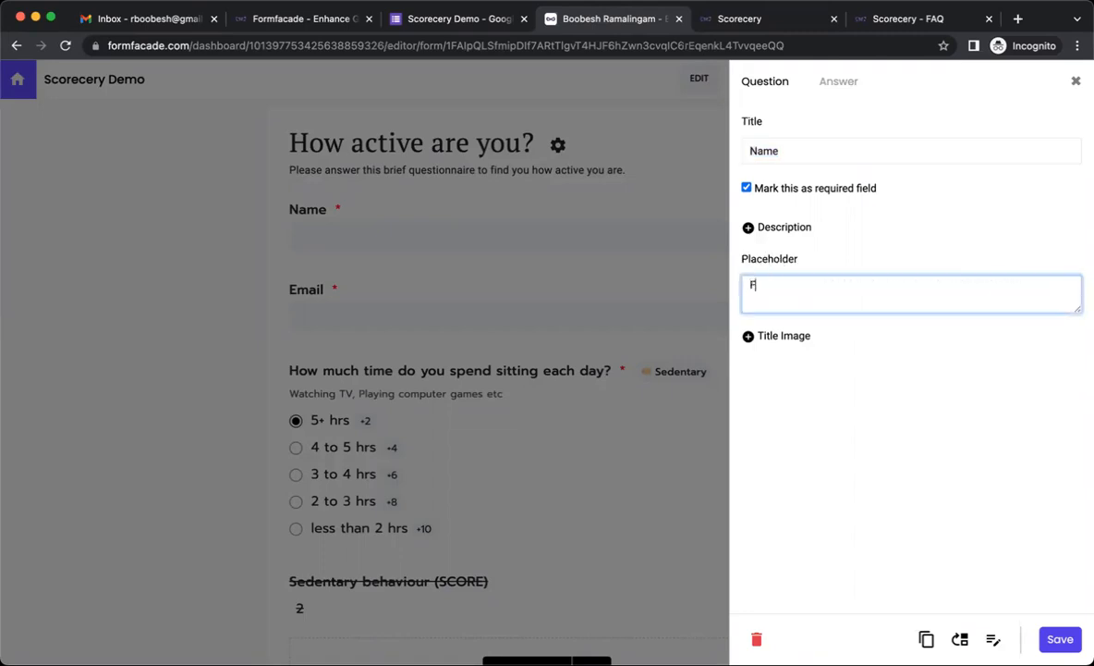
text(irst and Last name)
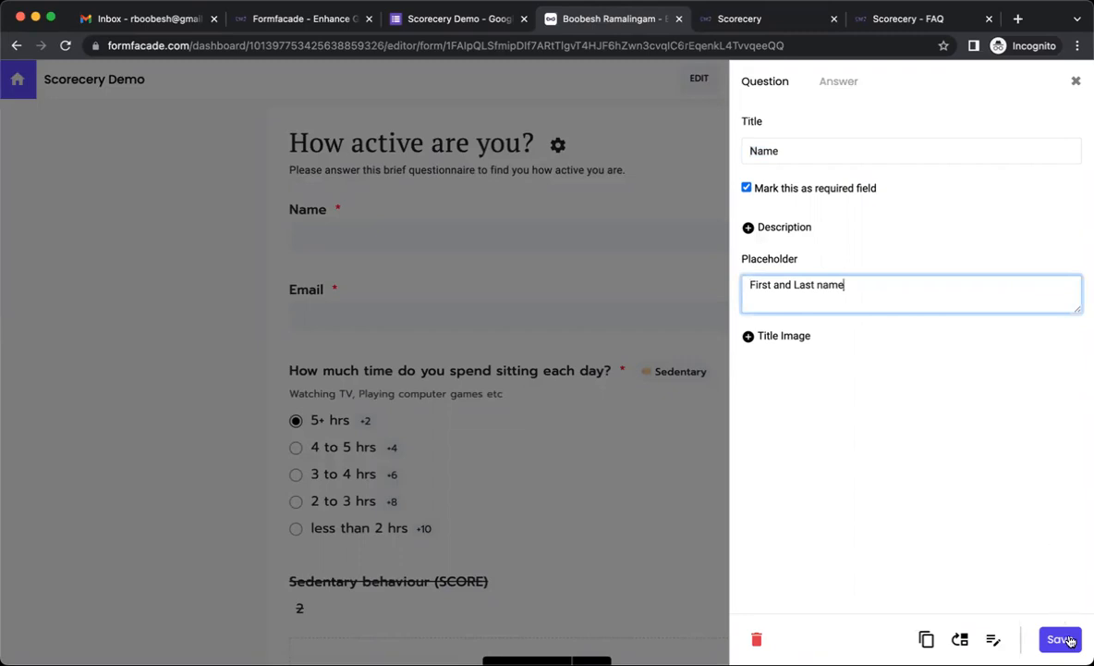
click(1060, 639)
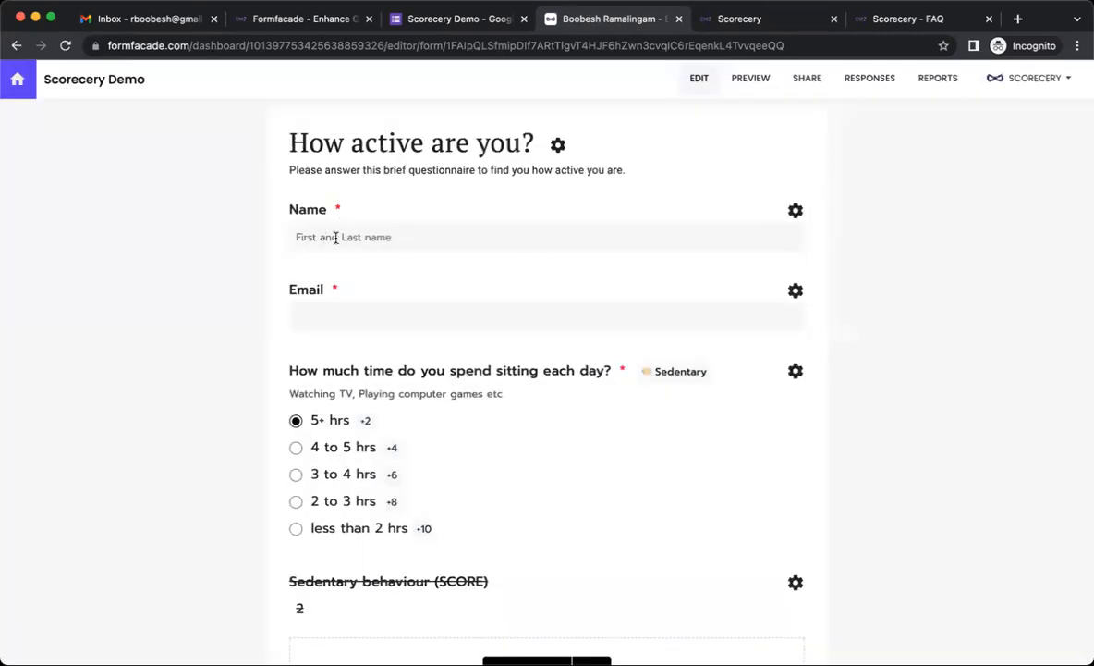
- Apply the Compact layout from the form's Appearance settings and scroll down to View results
click(558, 148)
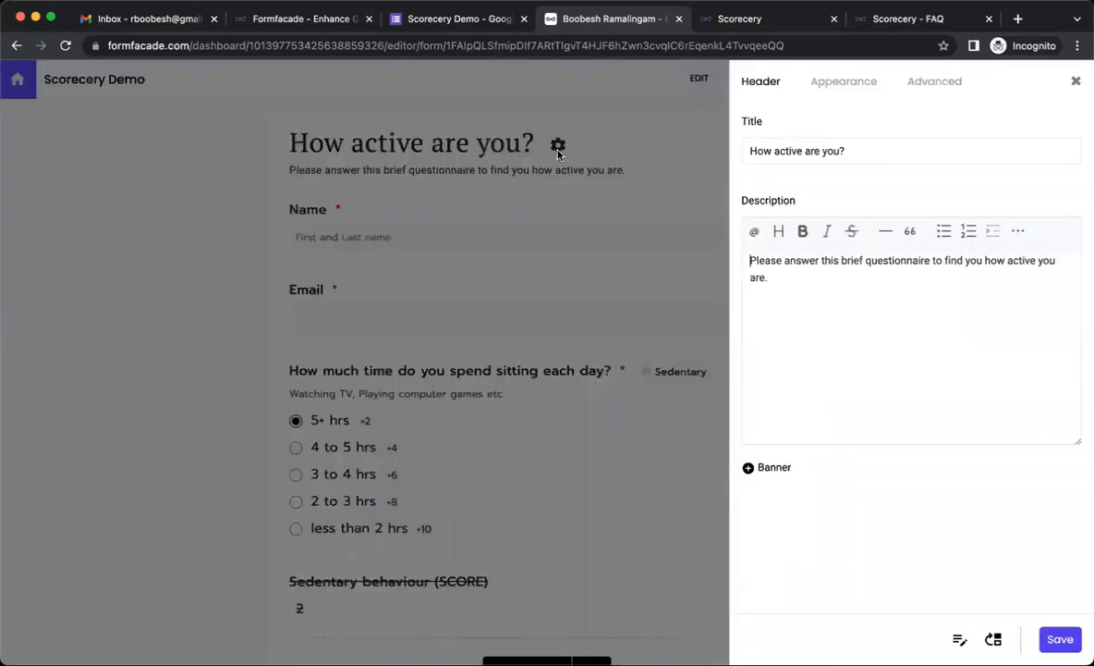
click(829, 85)
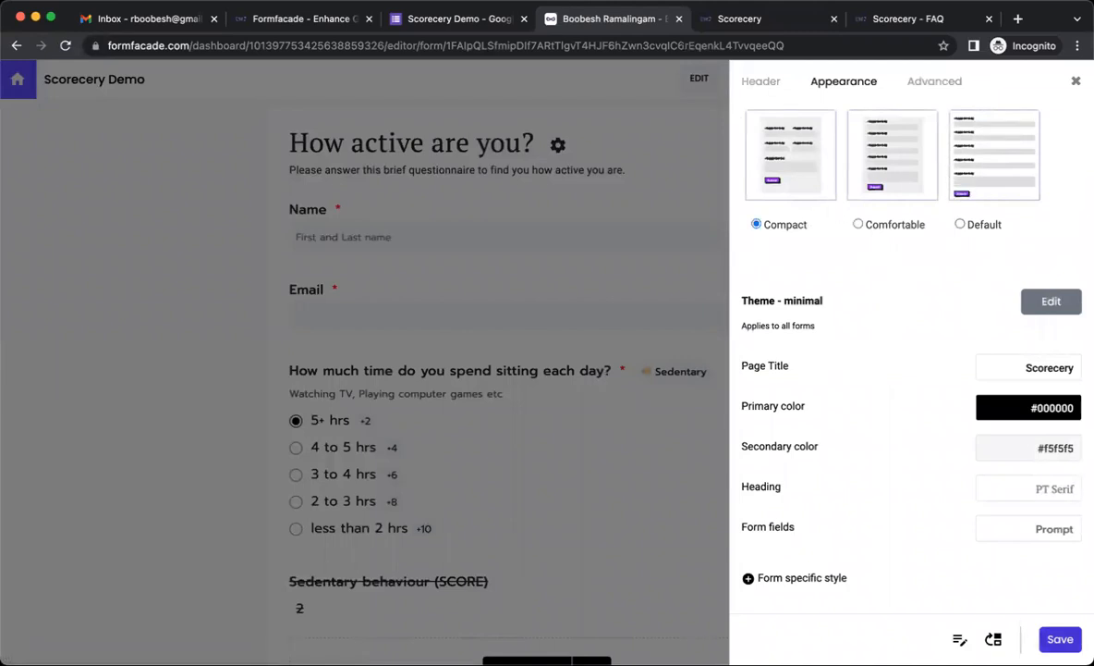
click(1060, 639)
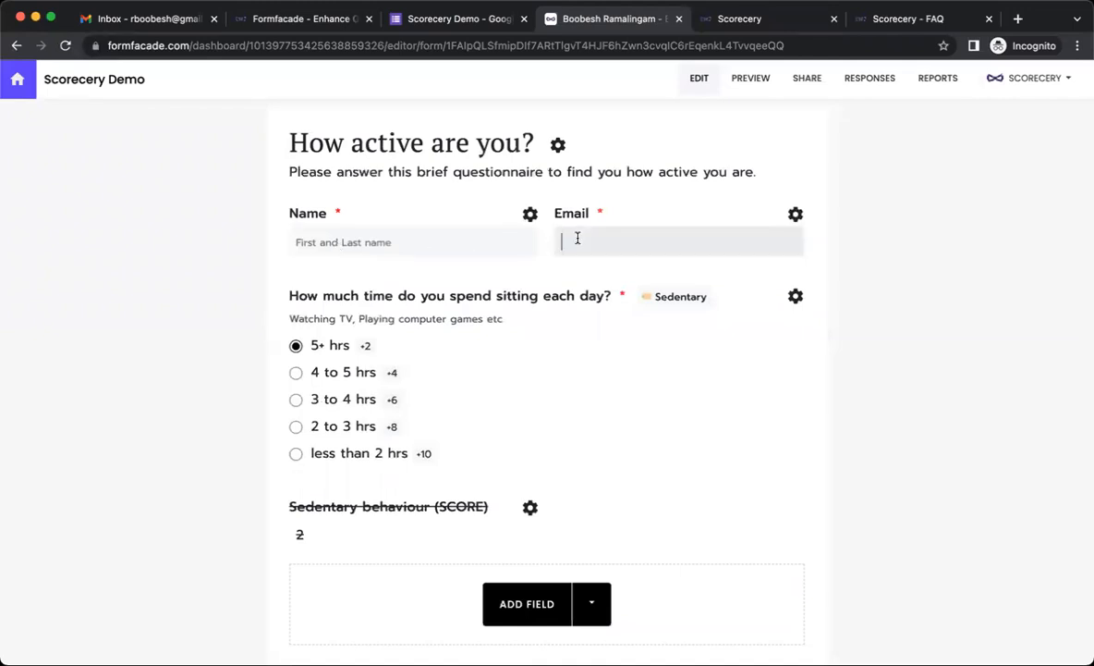
scroll(615, 484, down, 4)
scroll(615, 484, down, 15)
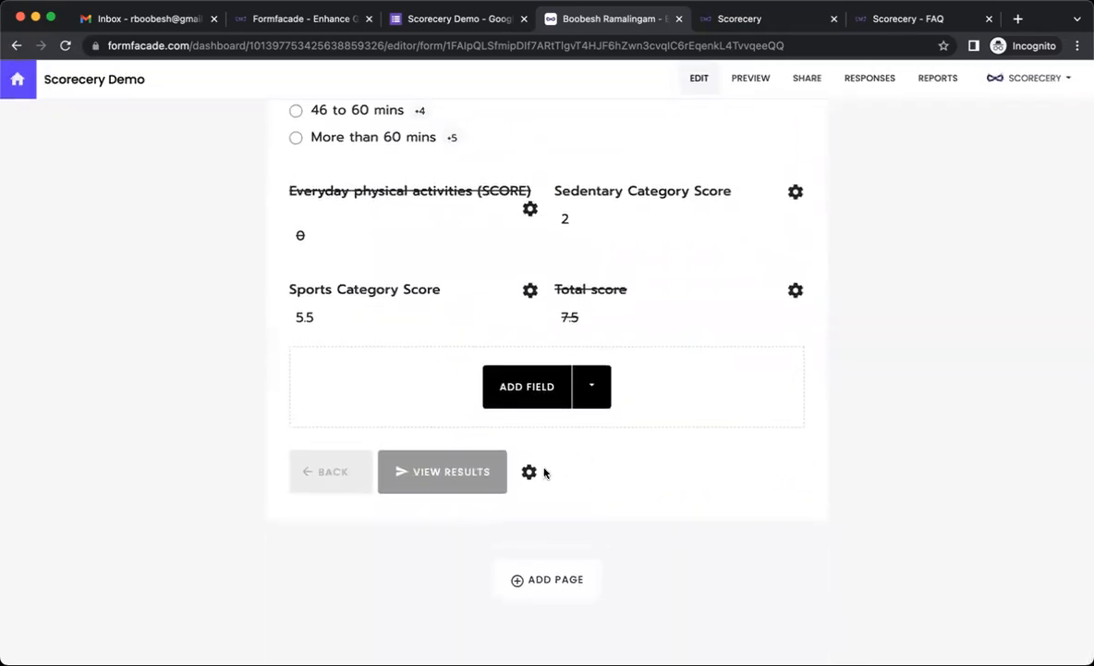
- Set View results to show the custom message 'Thanks for submitting the response'
click(529, 472)
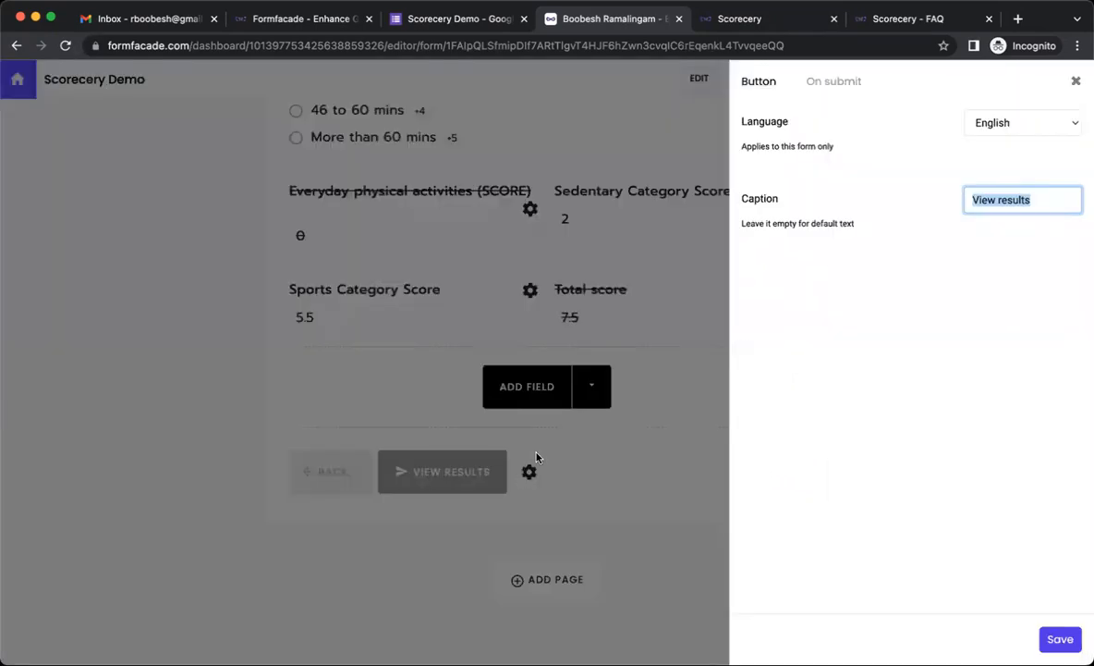
click(855, 82)
click(763, 222)
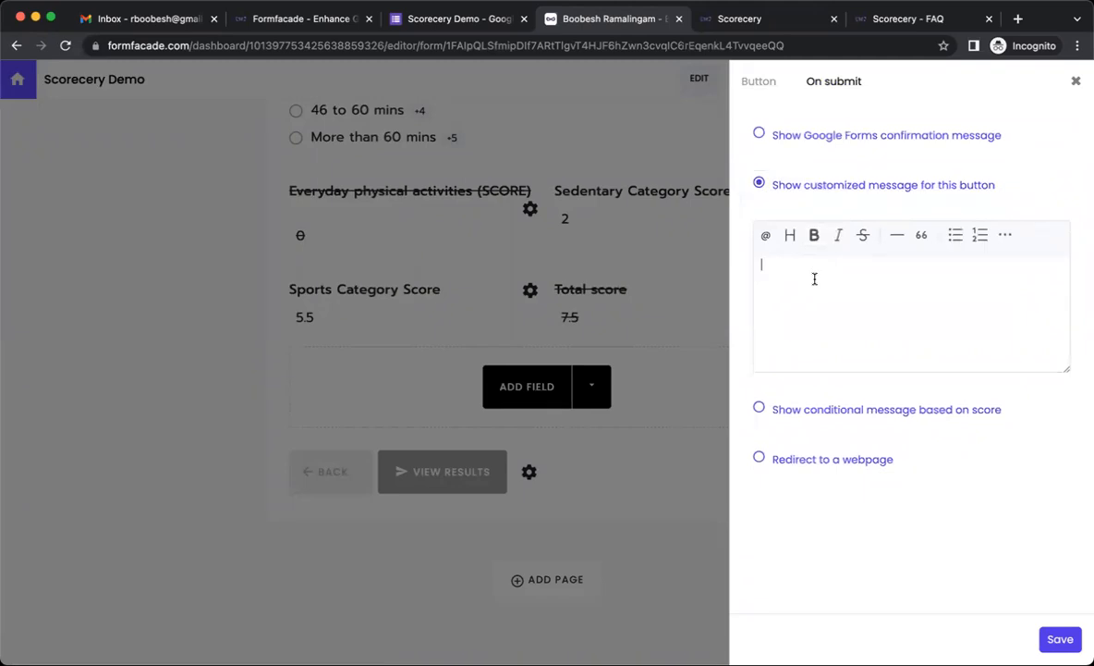
text(Thanks for submitting the response)
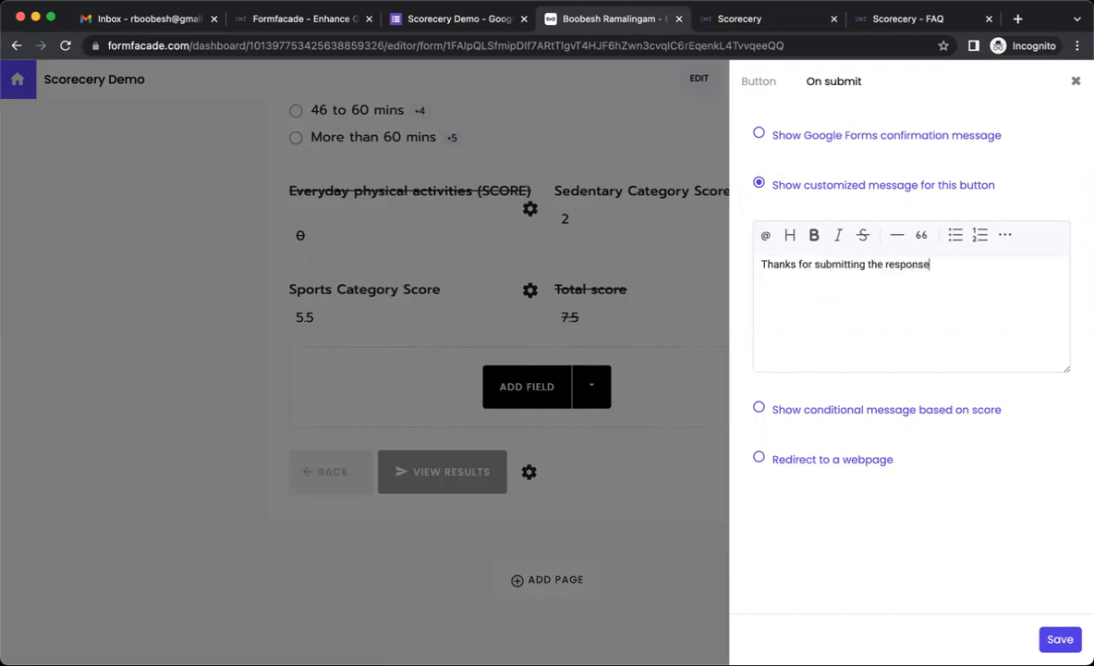
- Add a greeting with the respondent's Name and 'Your overall score' with the Total score
click(761, 263)
text(Hi)
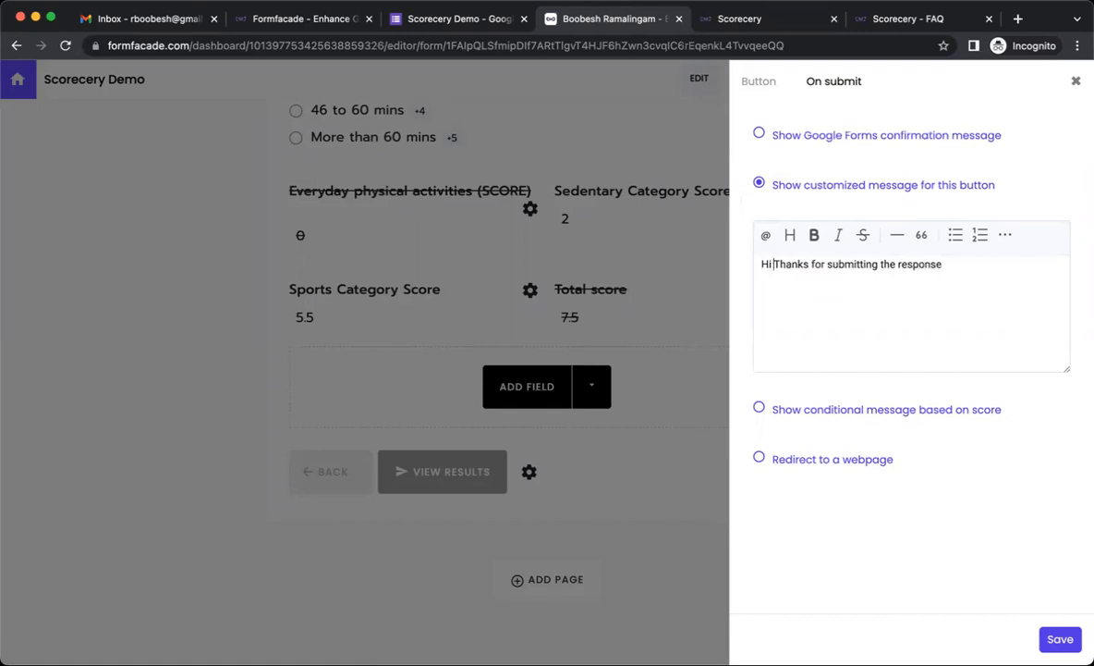
click(766, 237)
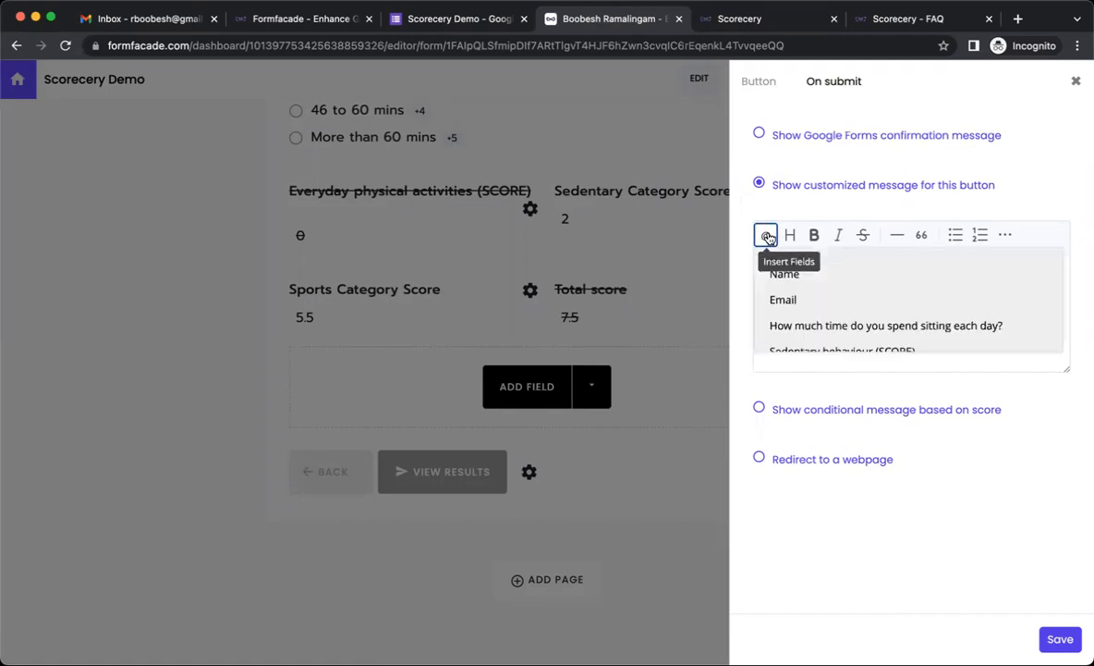
click(793, 288)
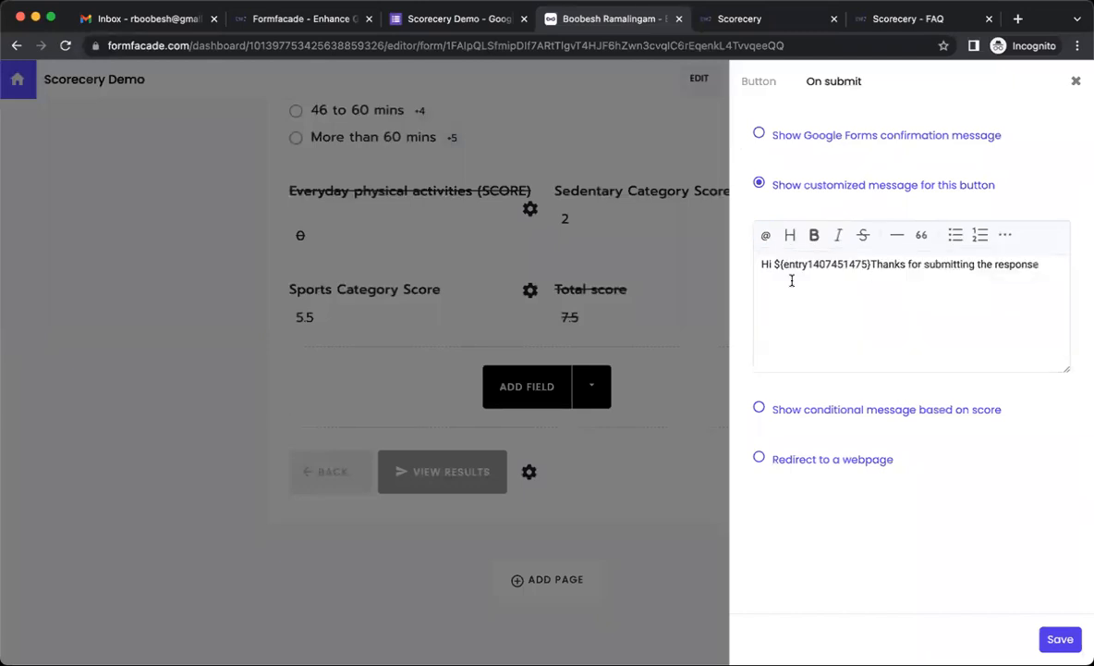
text(, )
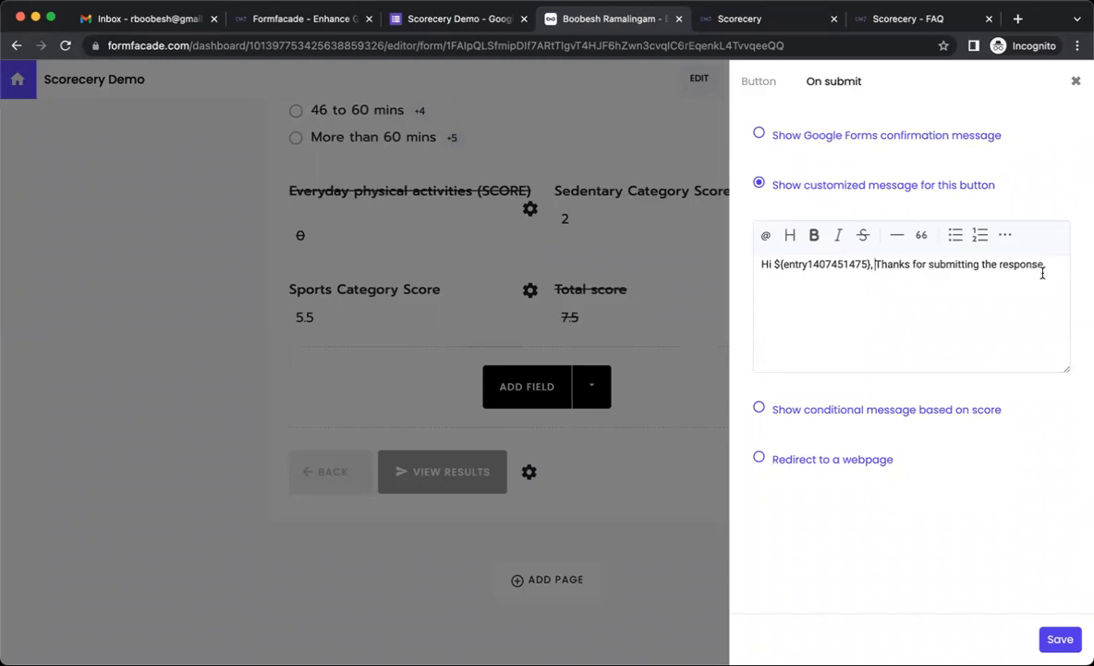
text(Your overall score is)
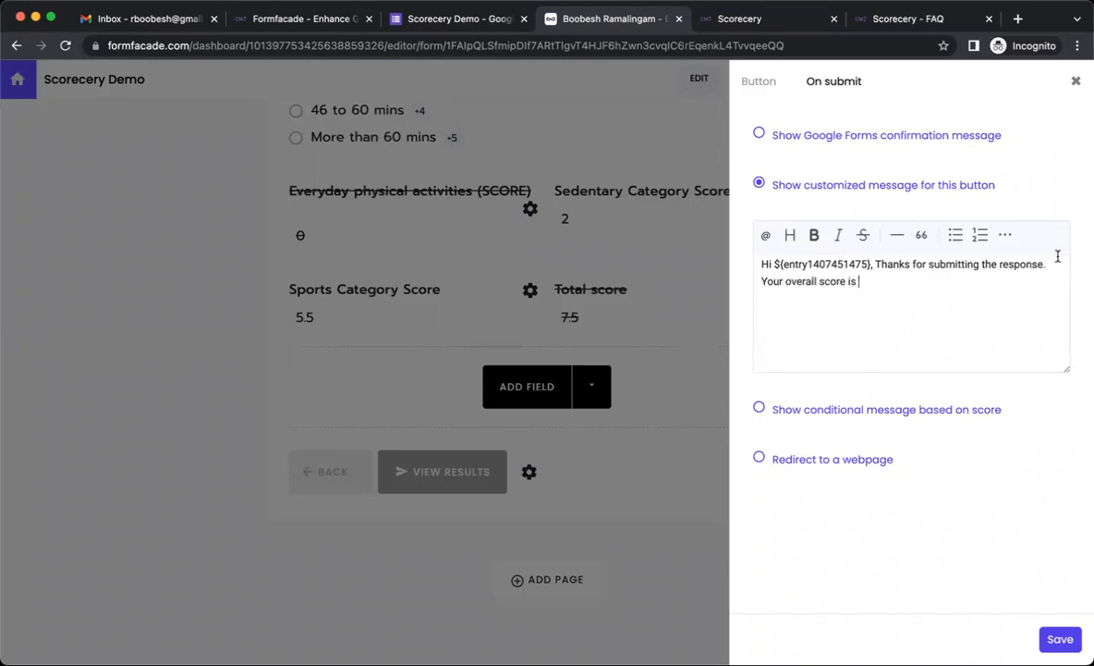
click(766, 234)
scroll(801, 305, down, 4)
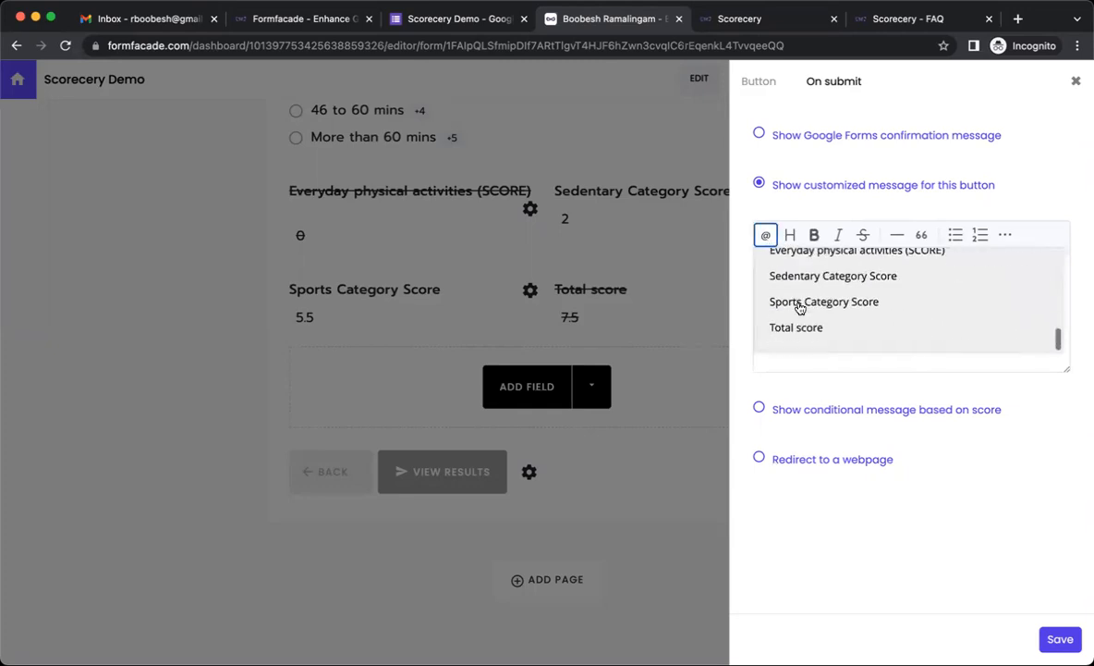
click(797, 326)
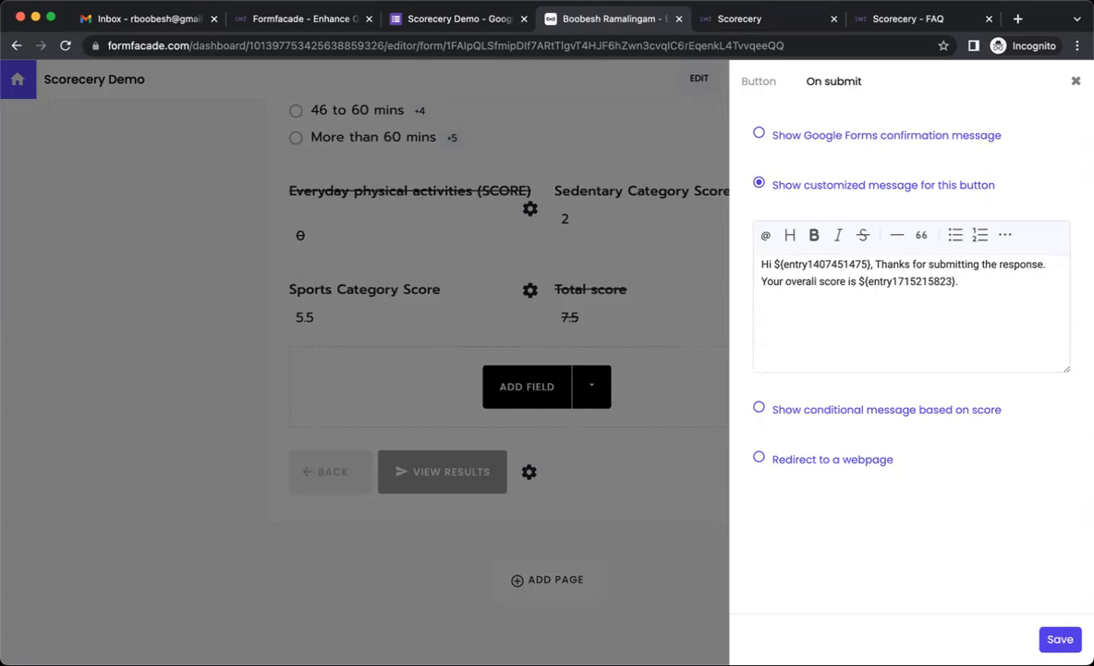
text(esponse())
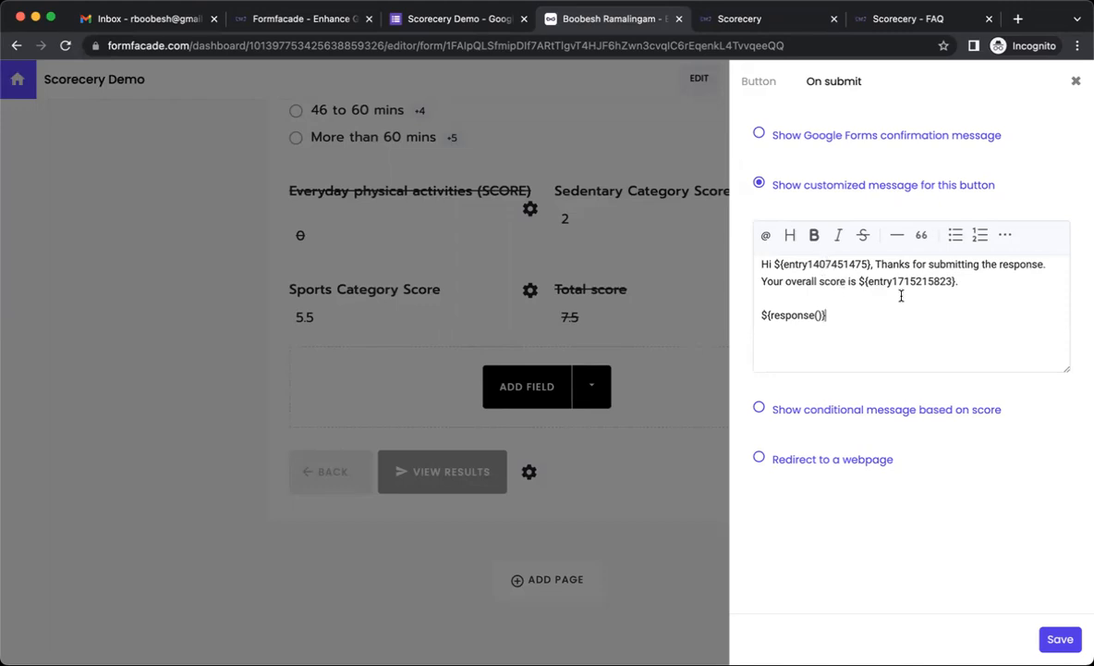
- Save the custom submit message with its ${response()} summary line beneath the score greeting
drag(839, 315, 763, 316)
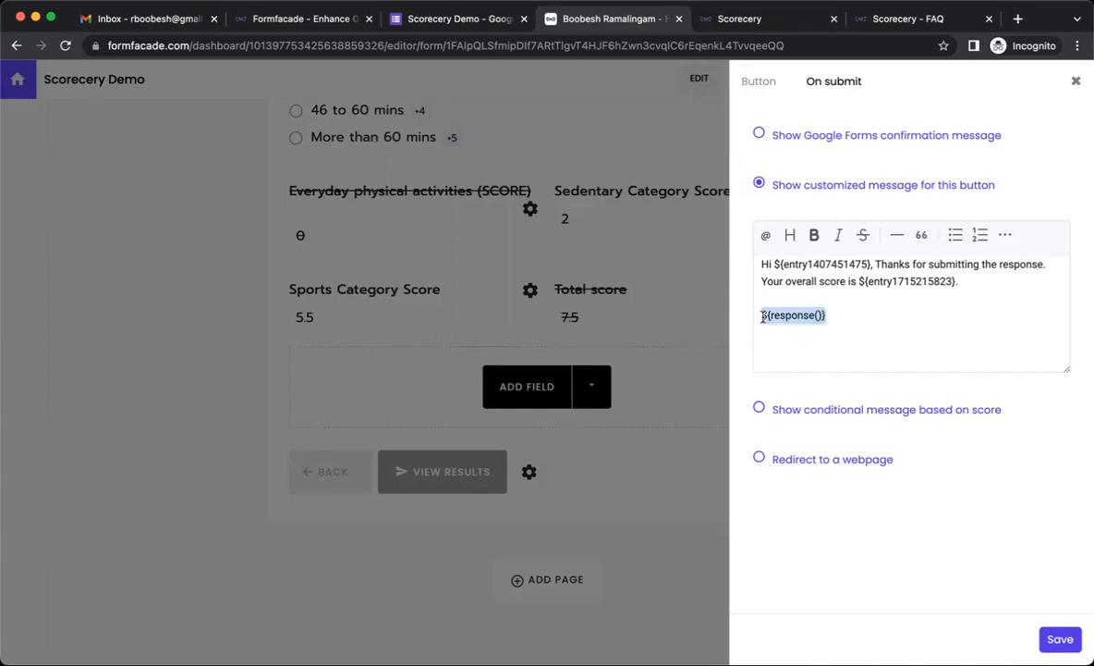
click(859, 316)
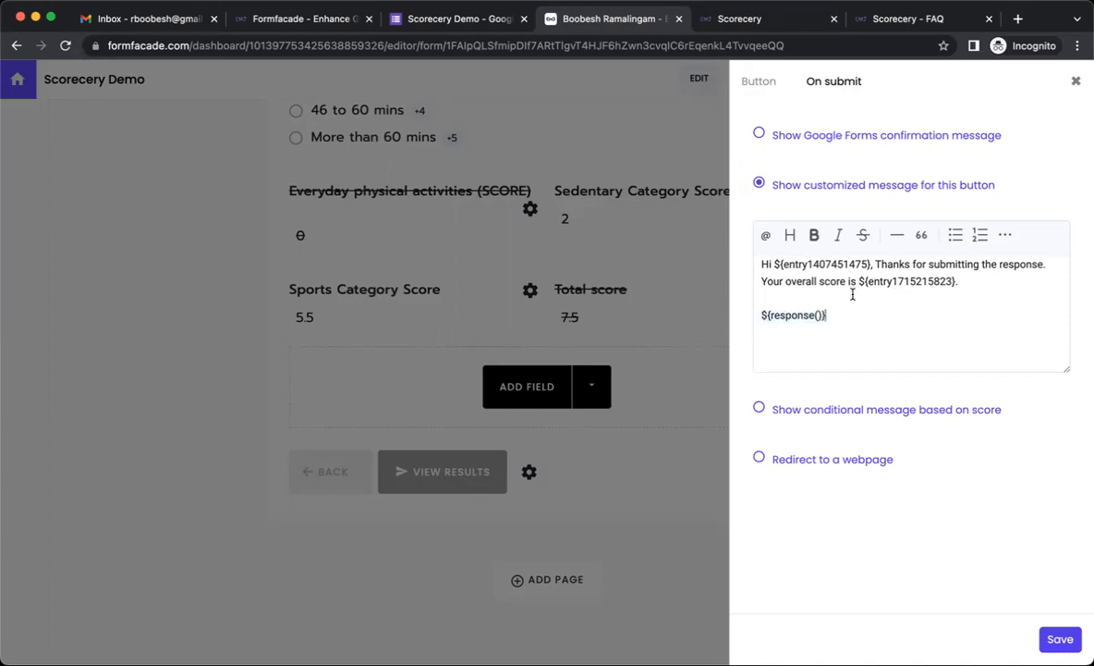
click(1060, 639)
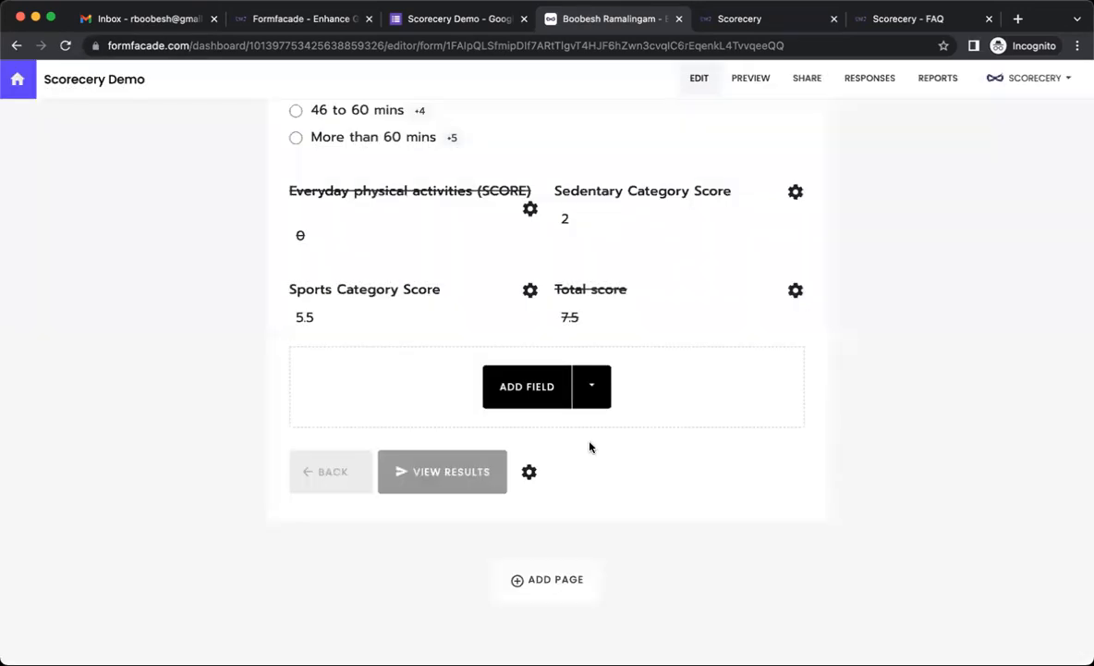
- Set the Sedentary Category Score field's appearance to Hidden
click(796, 194)
click(838, 82)
click(836, 151)
click(837, 187)
click(604, 363)
- Hide the Sports Category Score field as well, then preview the form
click(521, 300)
click(839, 83)
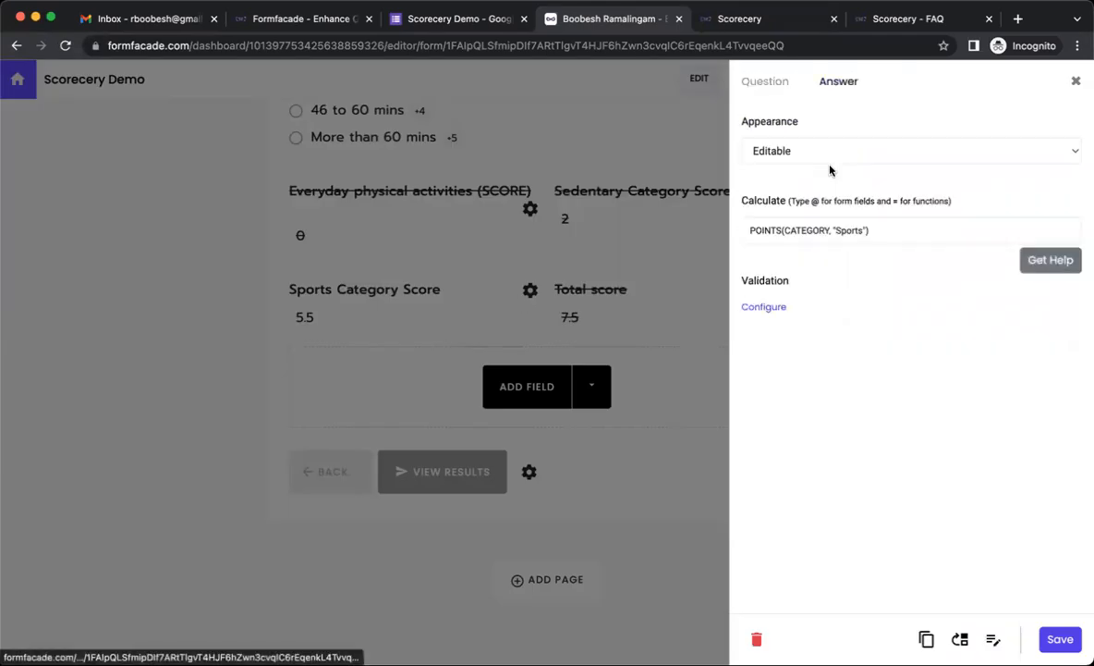
click(819, 159)
click(781, 185)
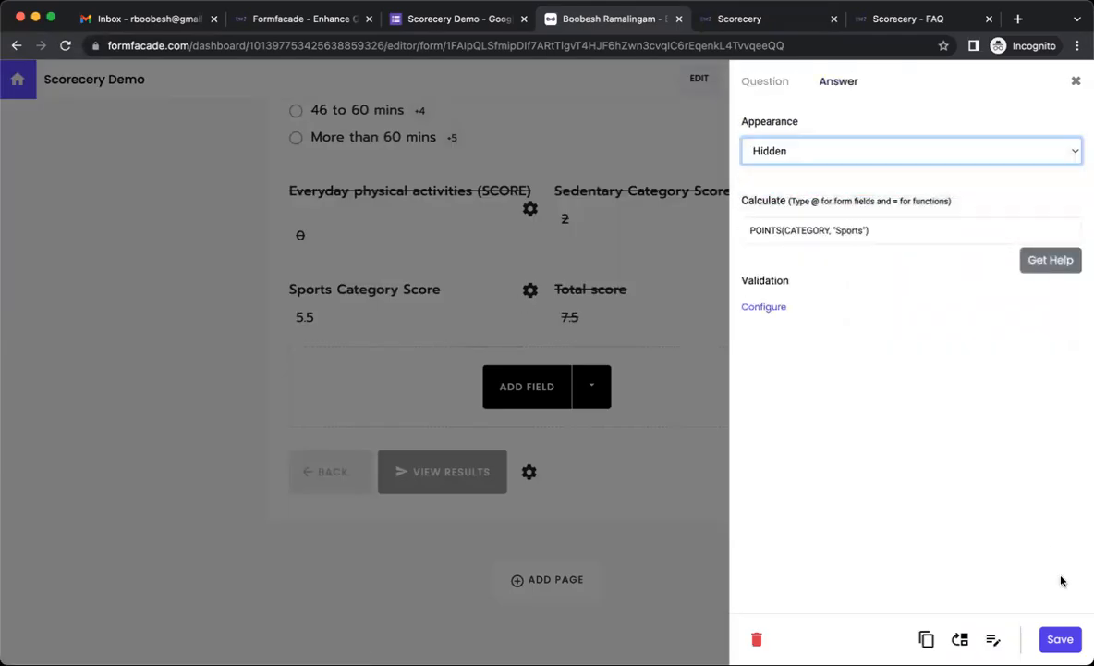
click(1060, 639)
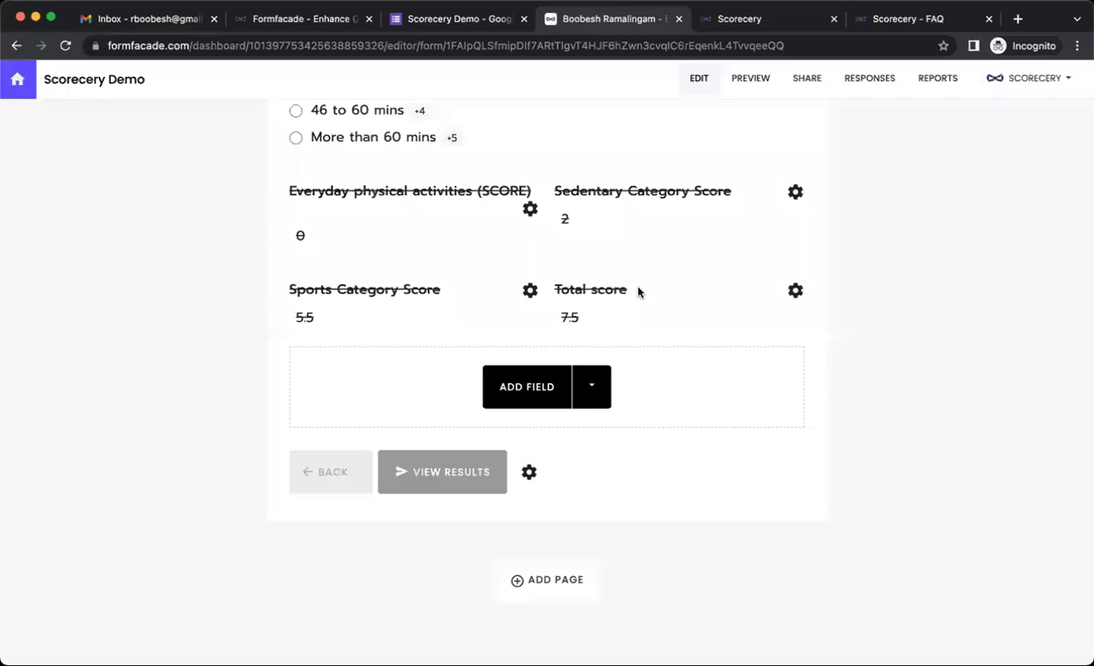
click(751, 78)
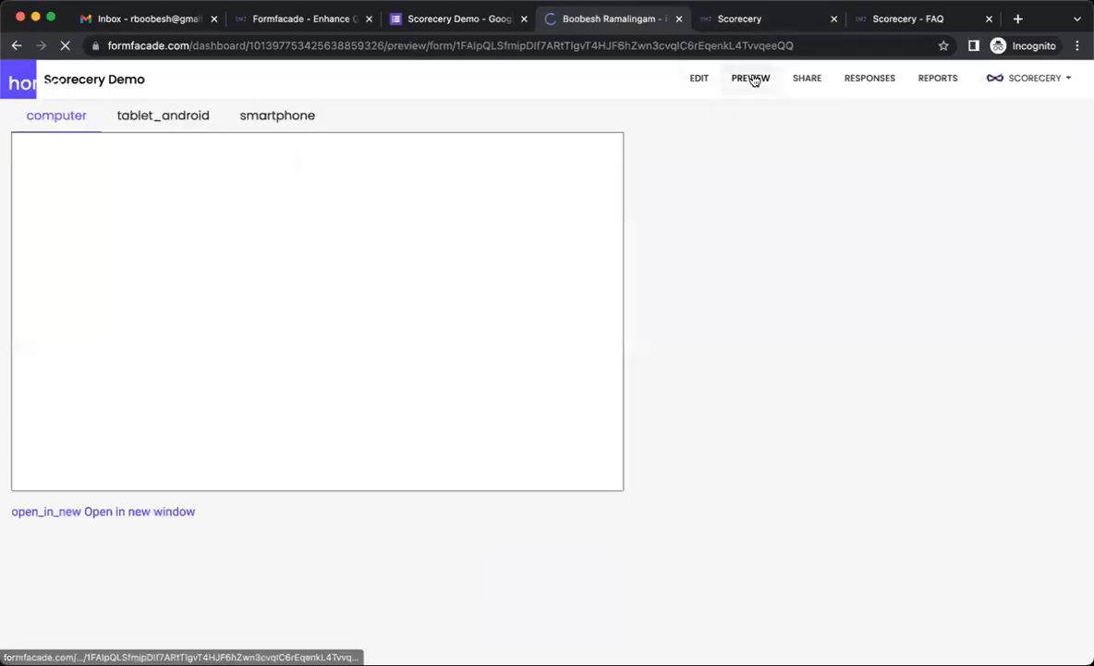
- In a new preview window, answer 10+ hrs of chores and 31 to 45 mins walking
click(118, 512)
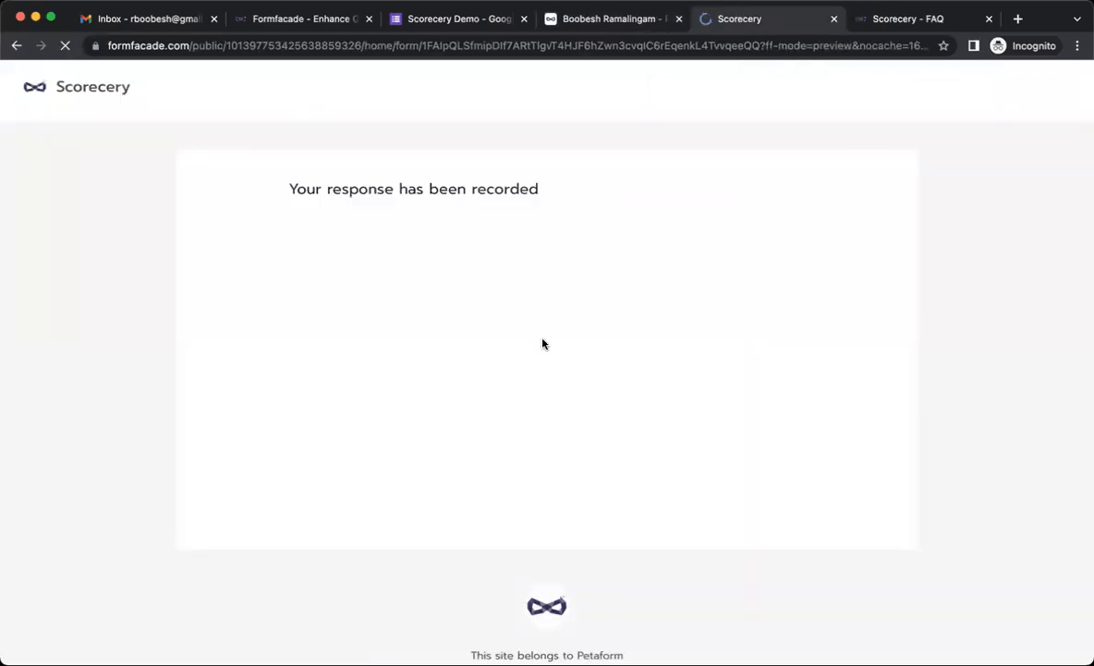
click(669, 193)
scroll(462, 389, down, 4)
click(393, 430)
scroll(318, 508, down, 3)
scroll(324, 416, down, 1)
click(332, 327)
scroll(330, 305, down, 2)
click(330, 303)
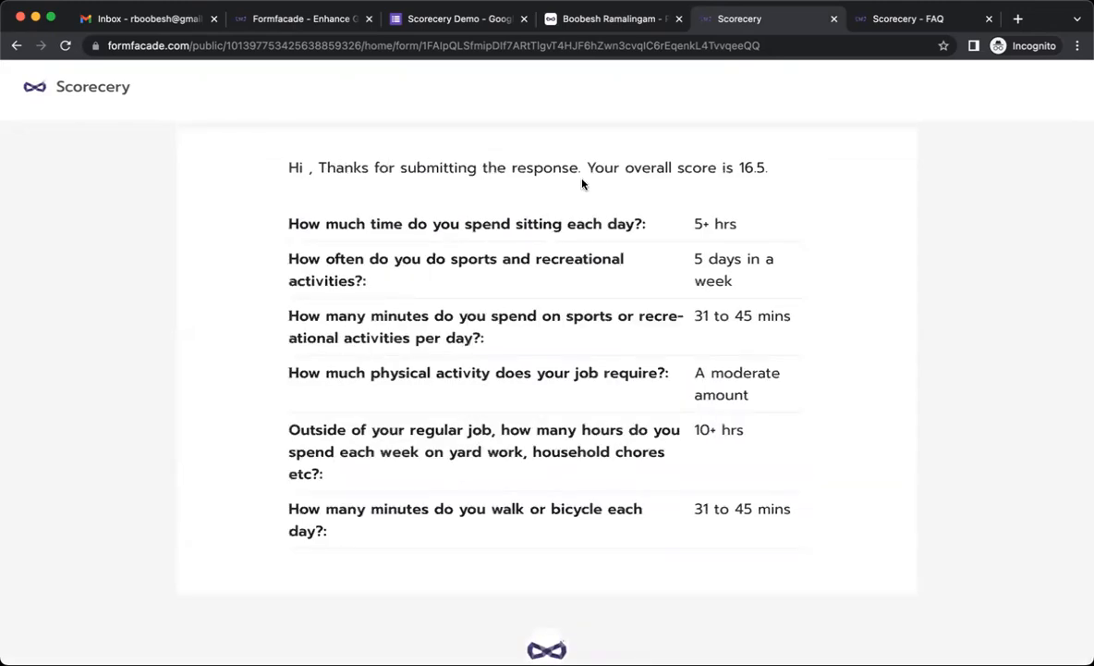
- Review the overall score of 16.5 and answer summary, then return to the editor
double_click(751, 167)
drag(291, 223, 822, 497)
scroll(821, 496, down, 2)
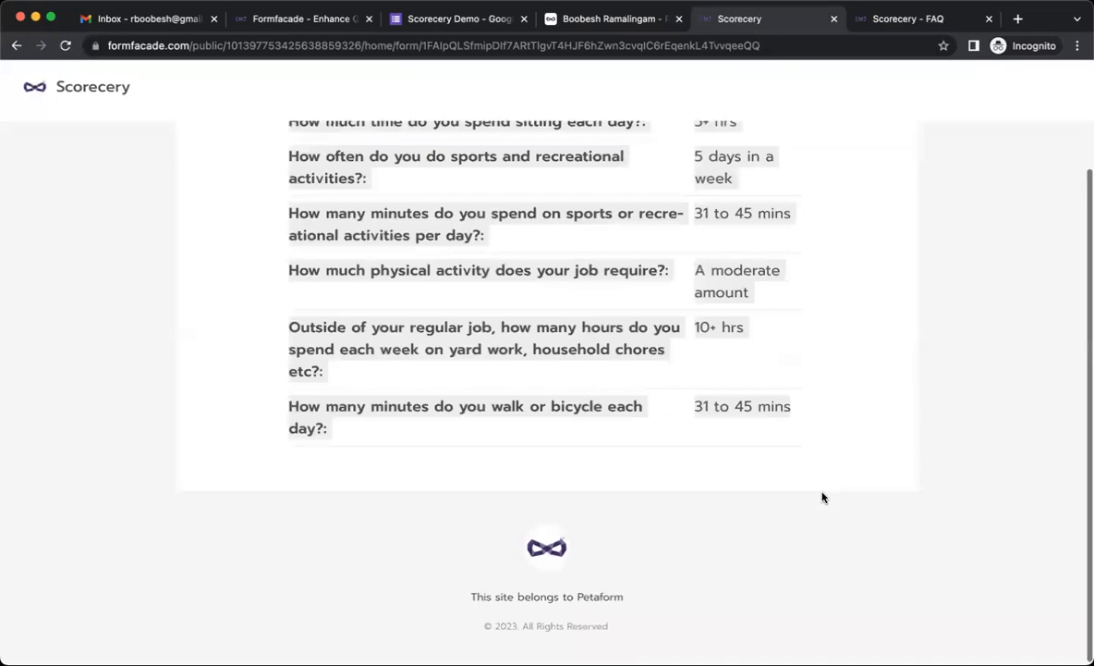
key(ctrl+shift+Tab)
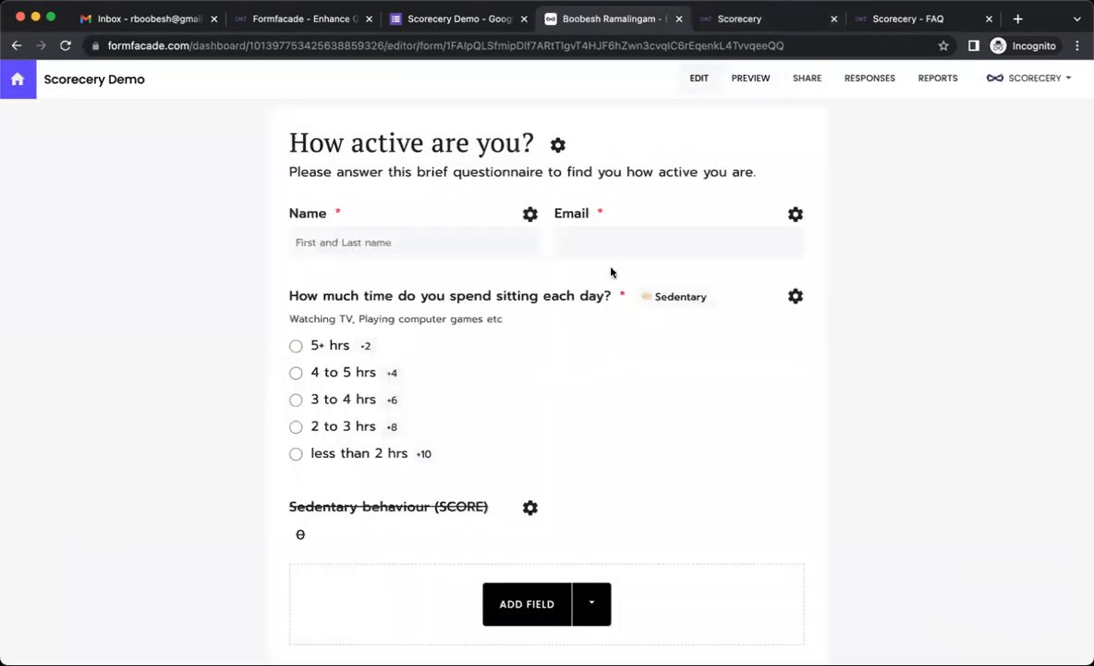
scroll(610, 272, down, 10)
- Make the View Results button show a conditional message based on Total score
scroll(611, 272, down, 10)
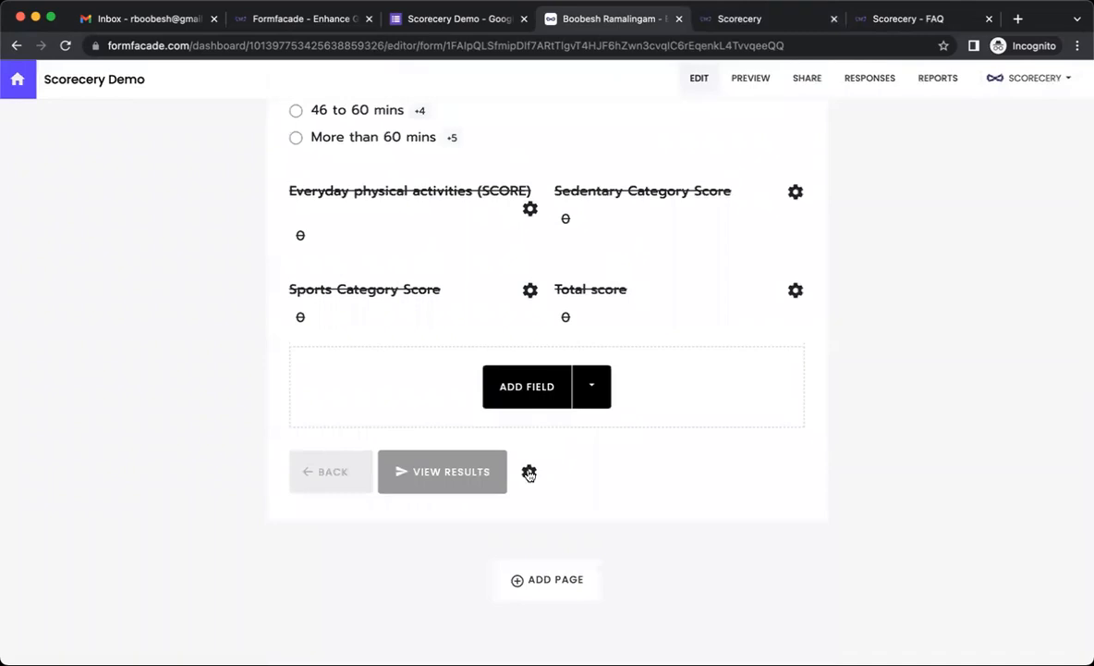
click(529, 472)
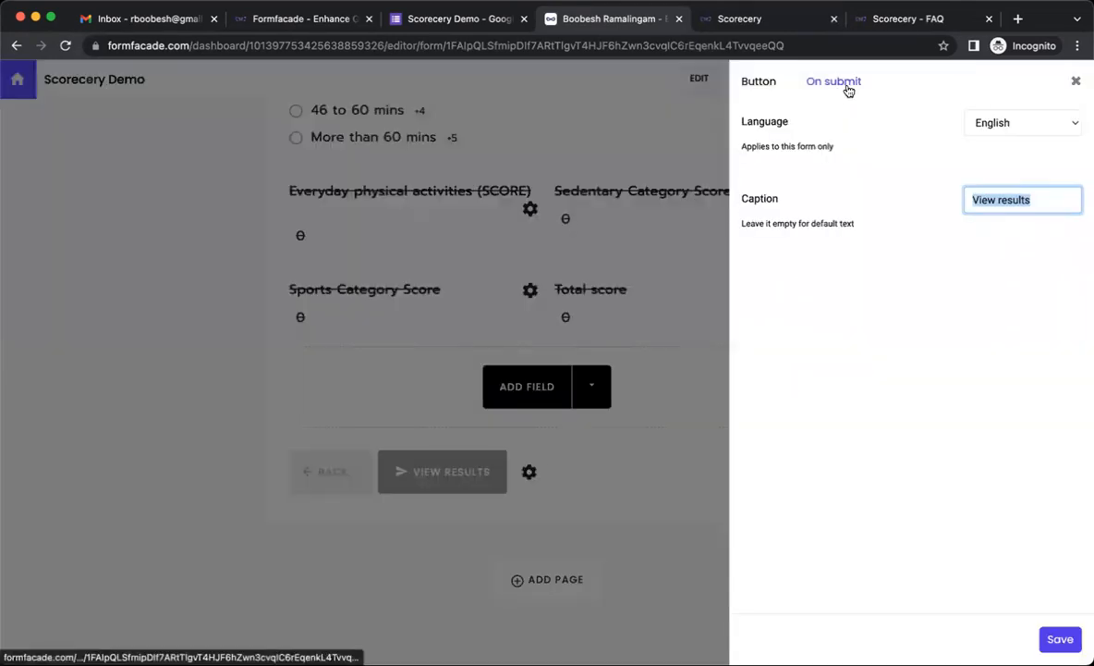
click(843, 85)
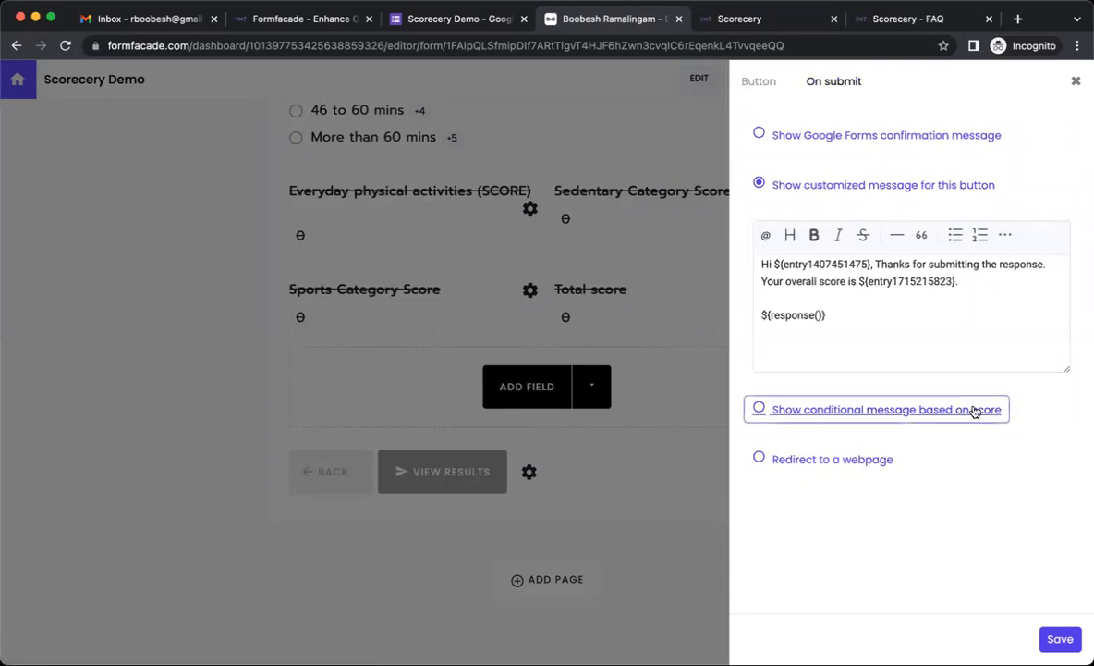
click(860, 412)
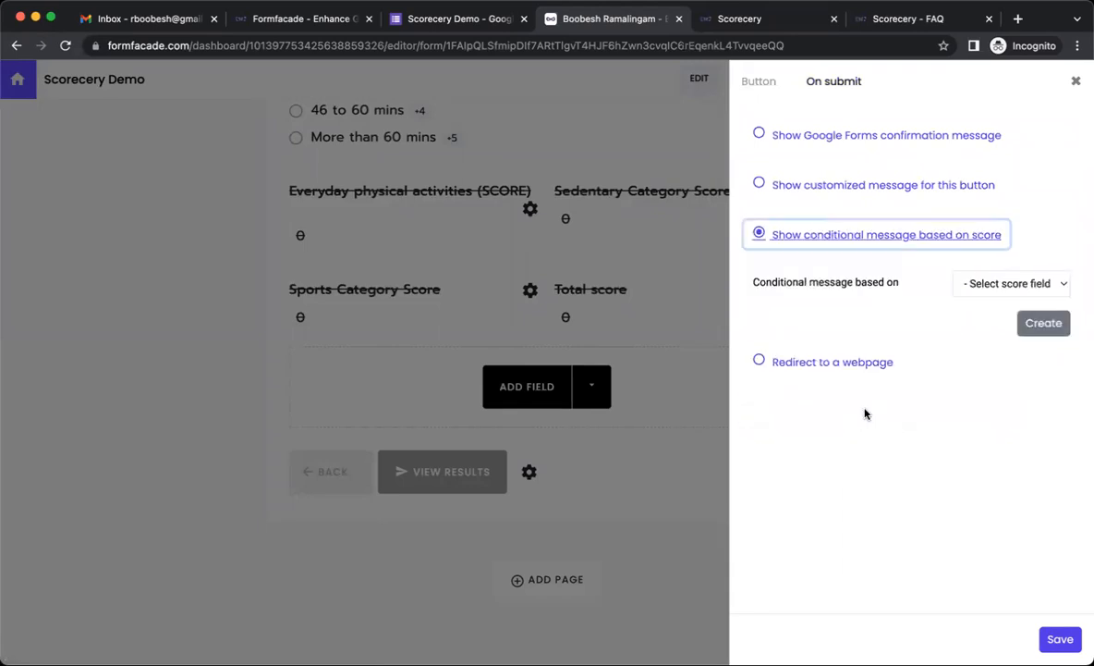
click(997, 284)
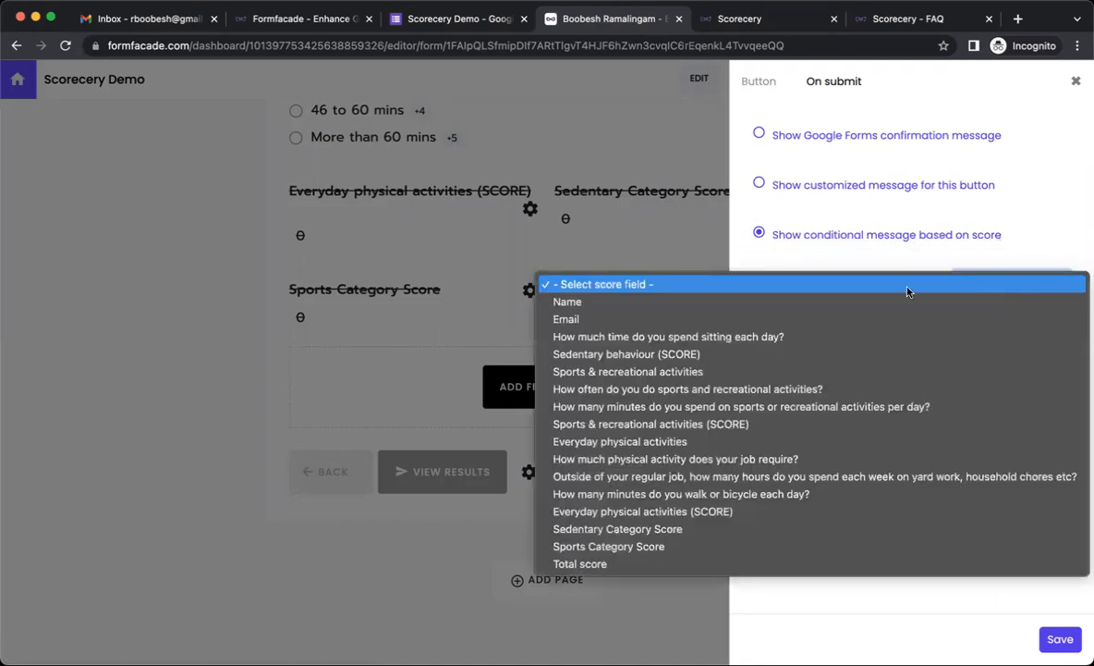
click(615, 562)
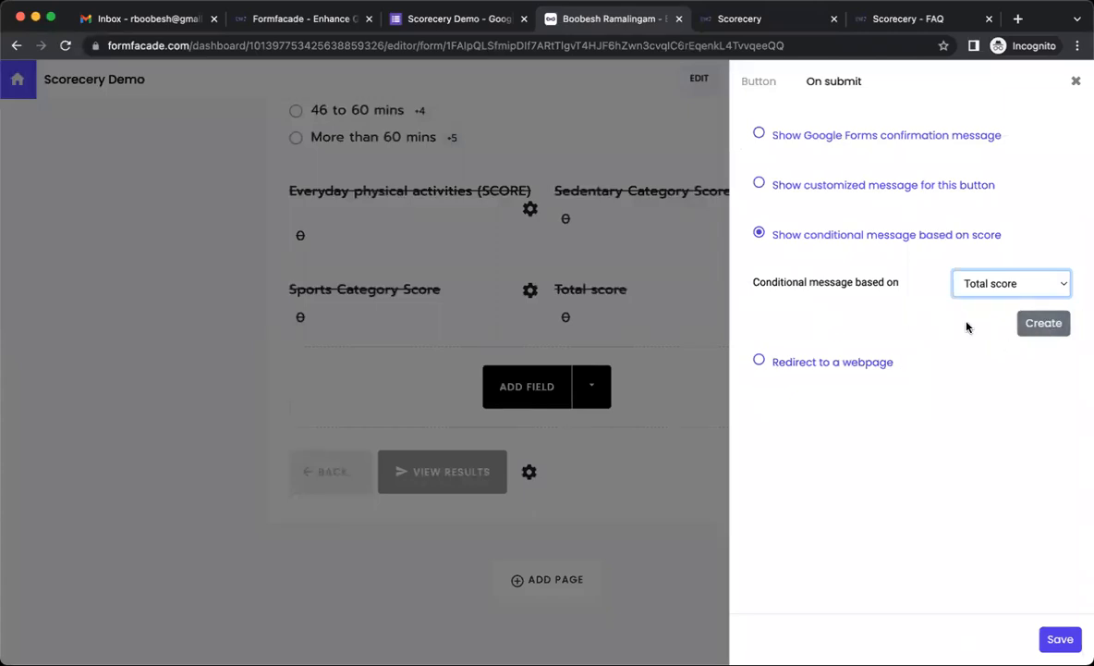
click(1047, 322)
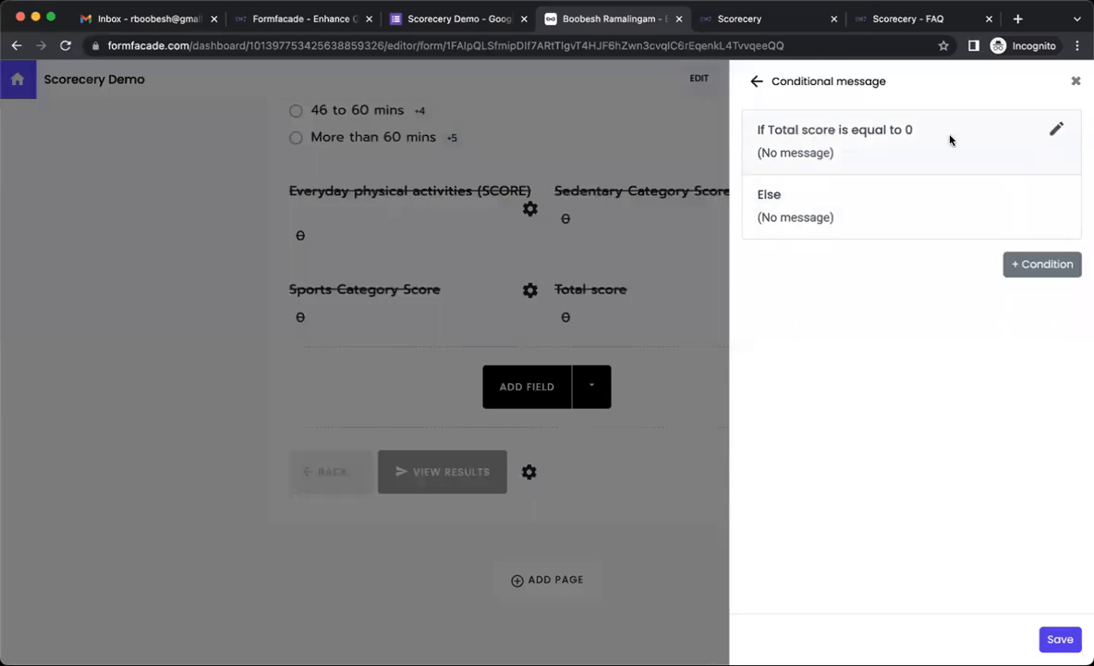
- Change the first condition to Total score greater than or equal to 10
click(1054, 128)
click(930, 125)
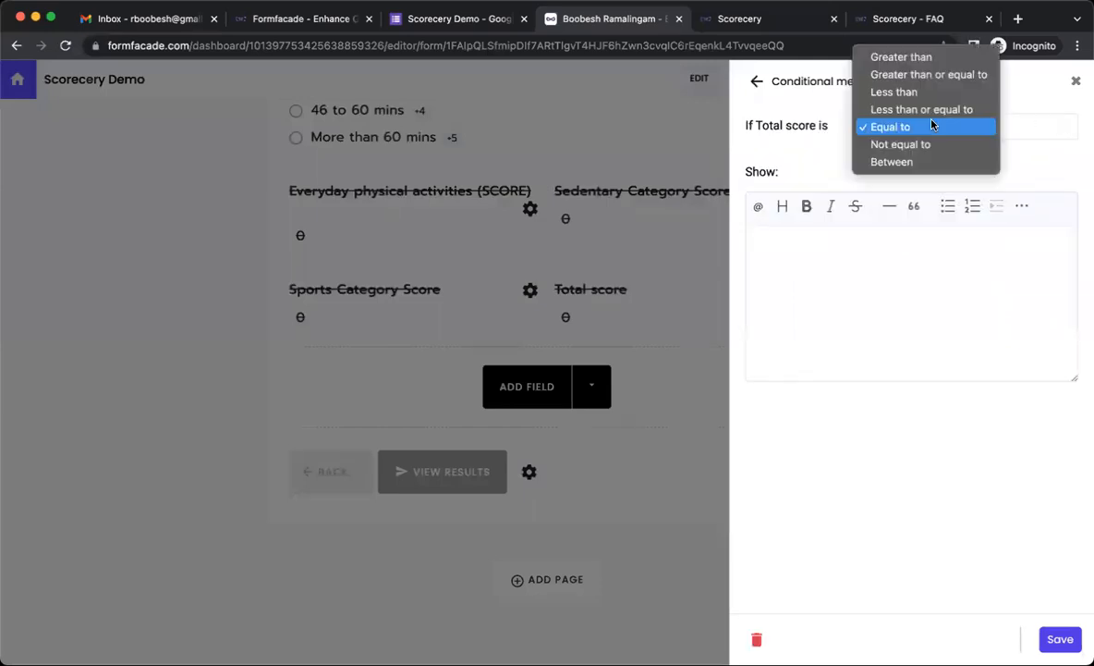
click(917, 76)
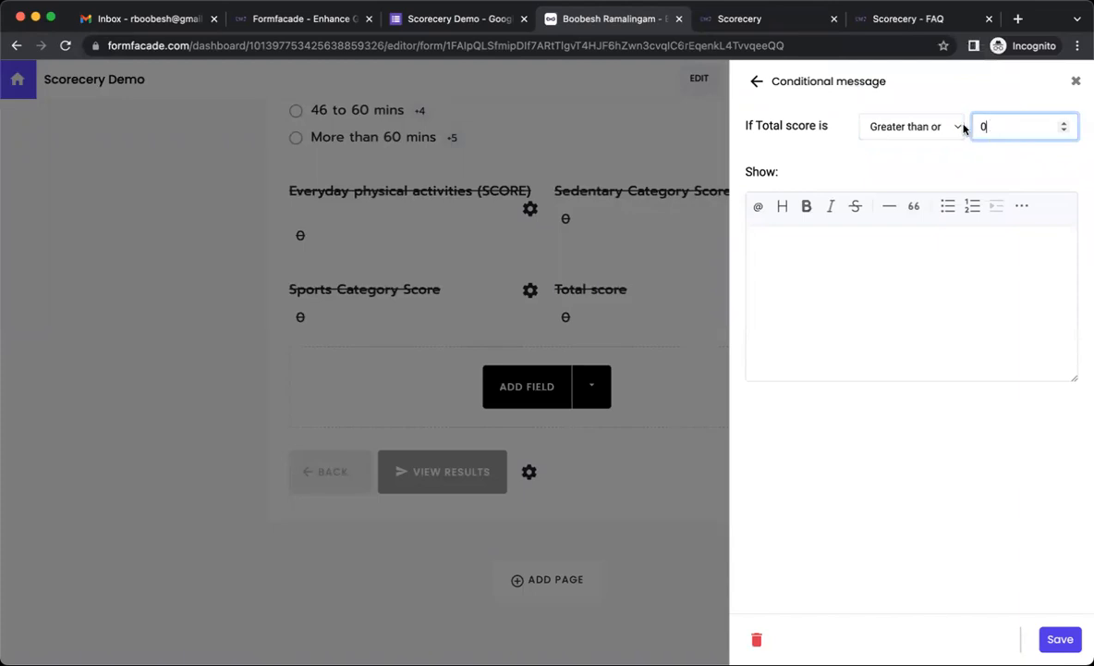
text(10)
- Write '<Name>, your score is <Total score>' plus the high-performance line, and save
click(852, 255)
key(super+v)
text(, your score is)
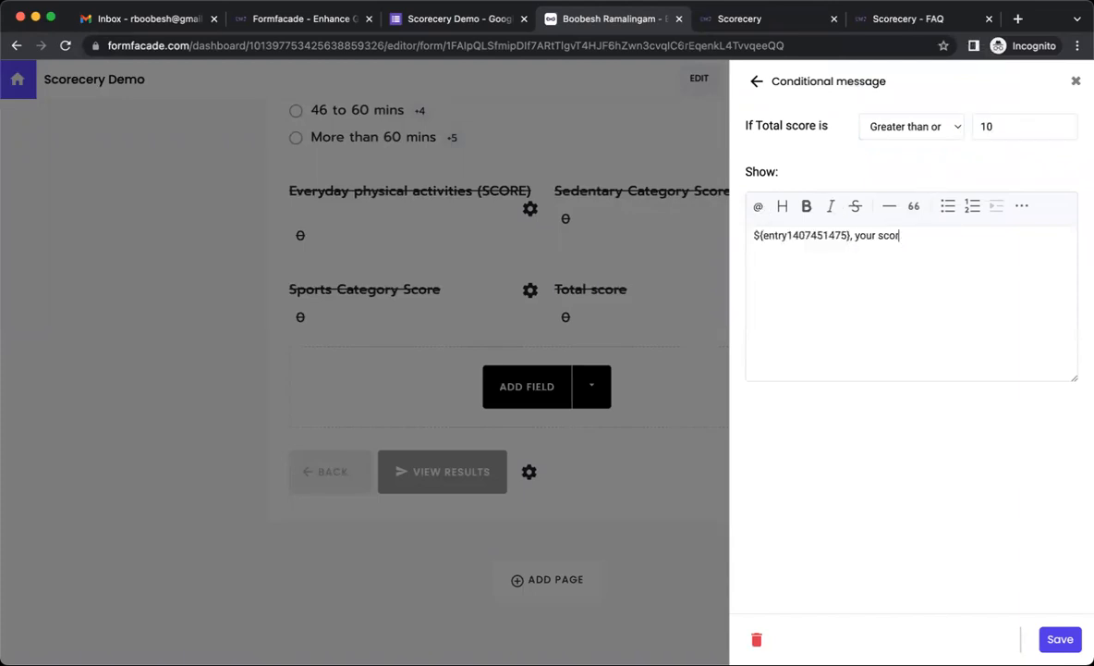
click(758, 205)
scroll(828, 281, down, 5)
scroll(828, 281, down, 3)
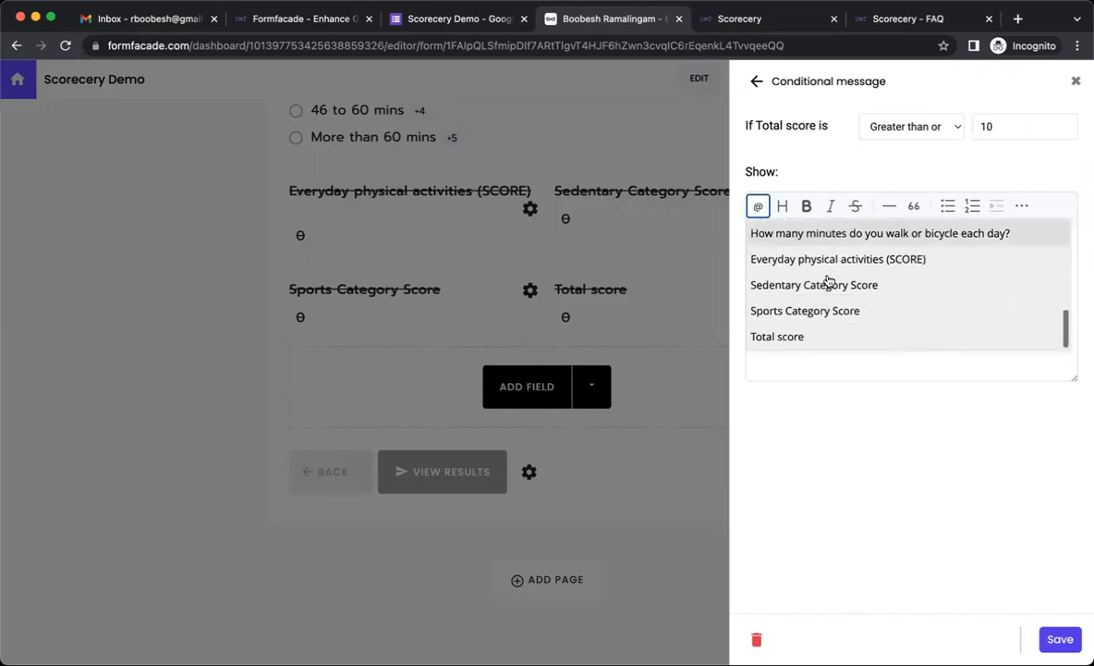
click(809, 330)
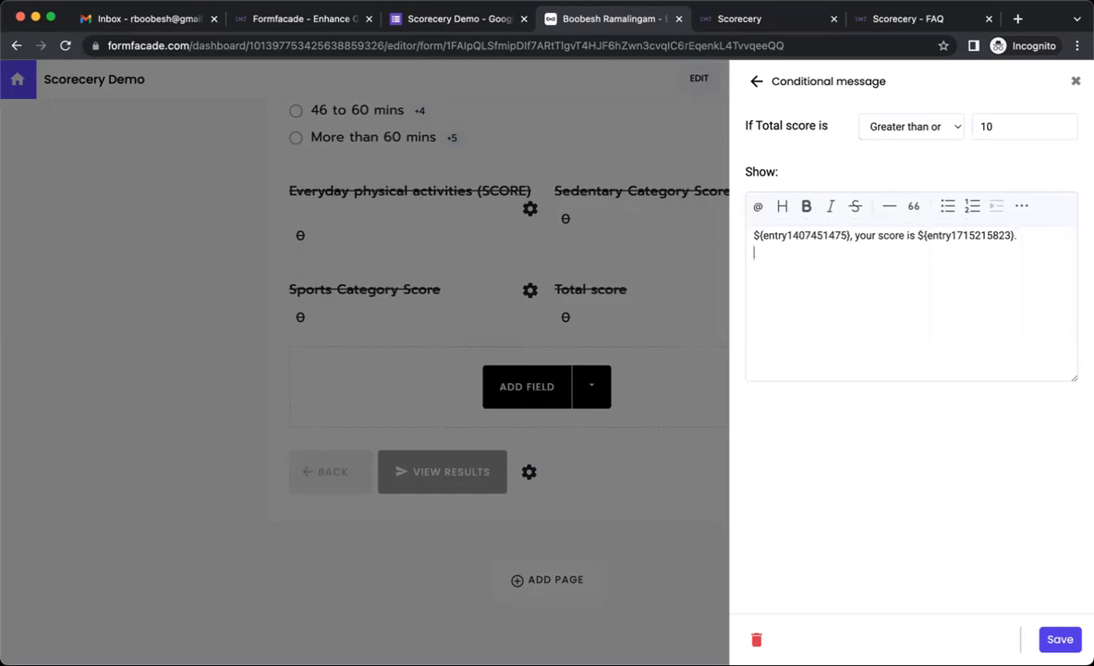
drag(1037, 235, 792, 224)
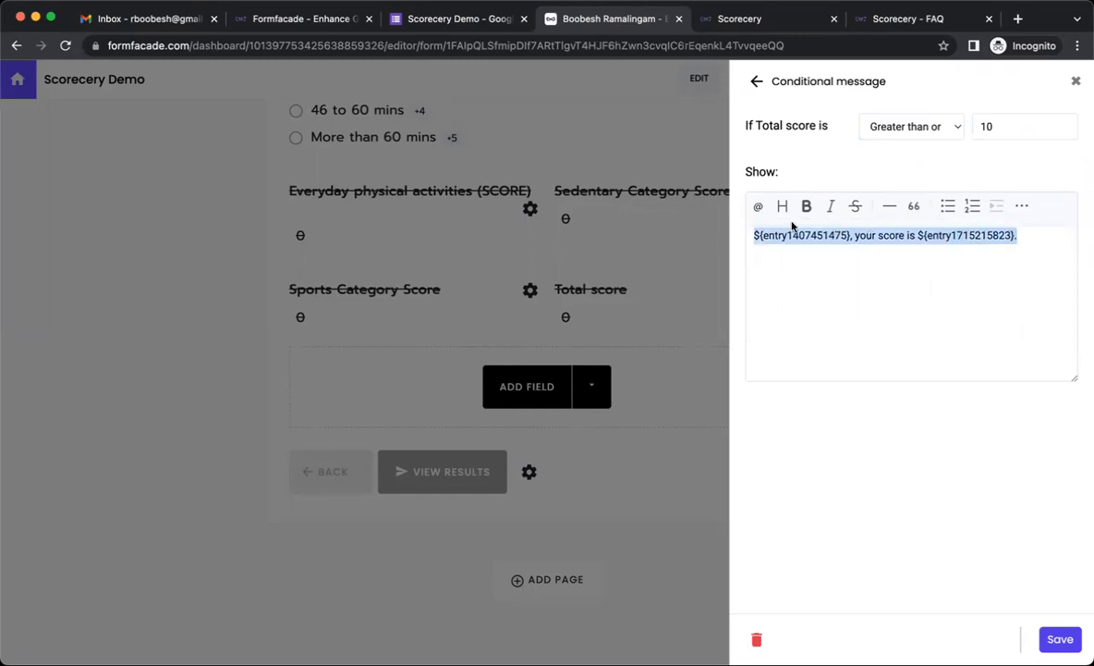
click(1021, 243)
key(Return)
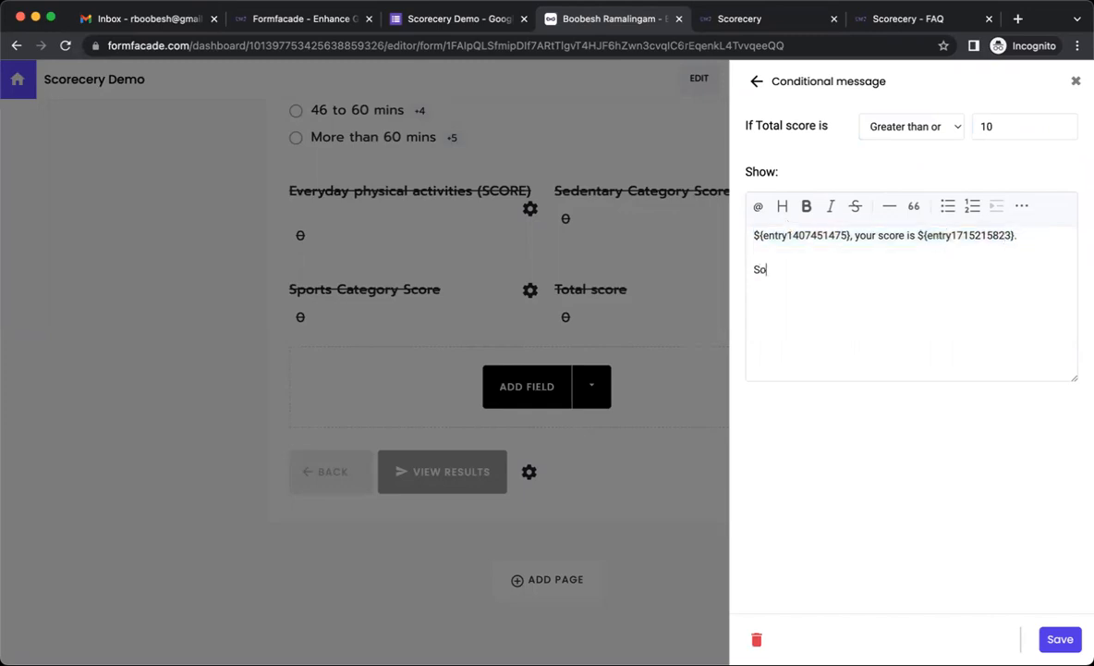
text(Score in this range is indicative of hi)
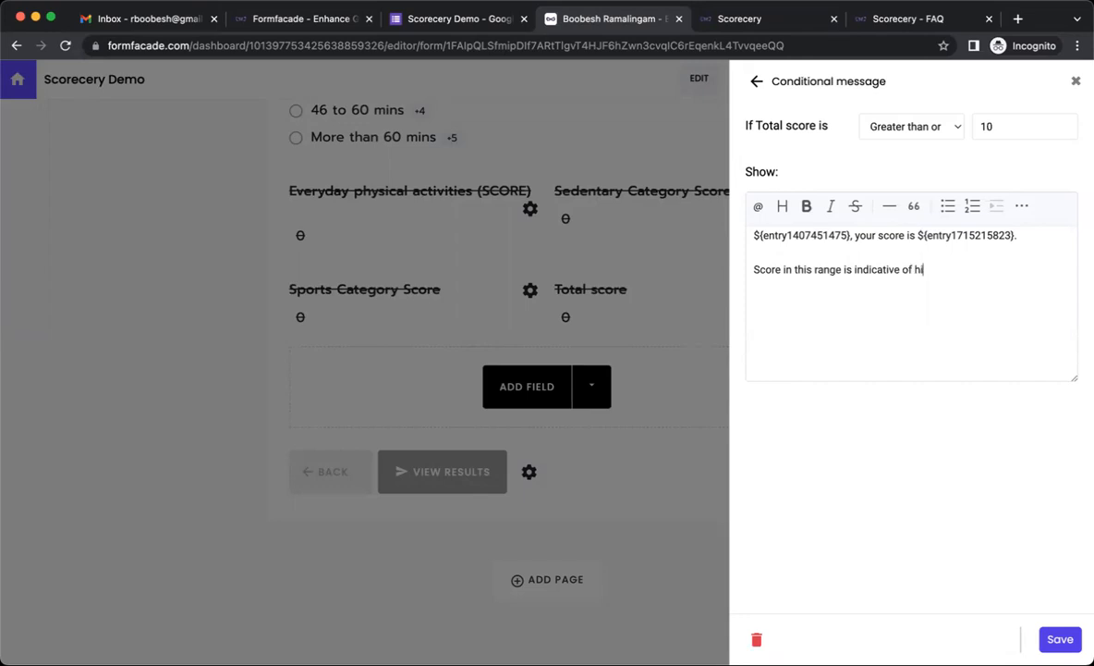
text(hh performance.)
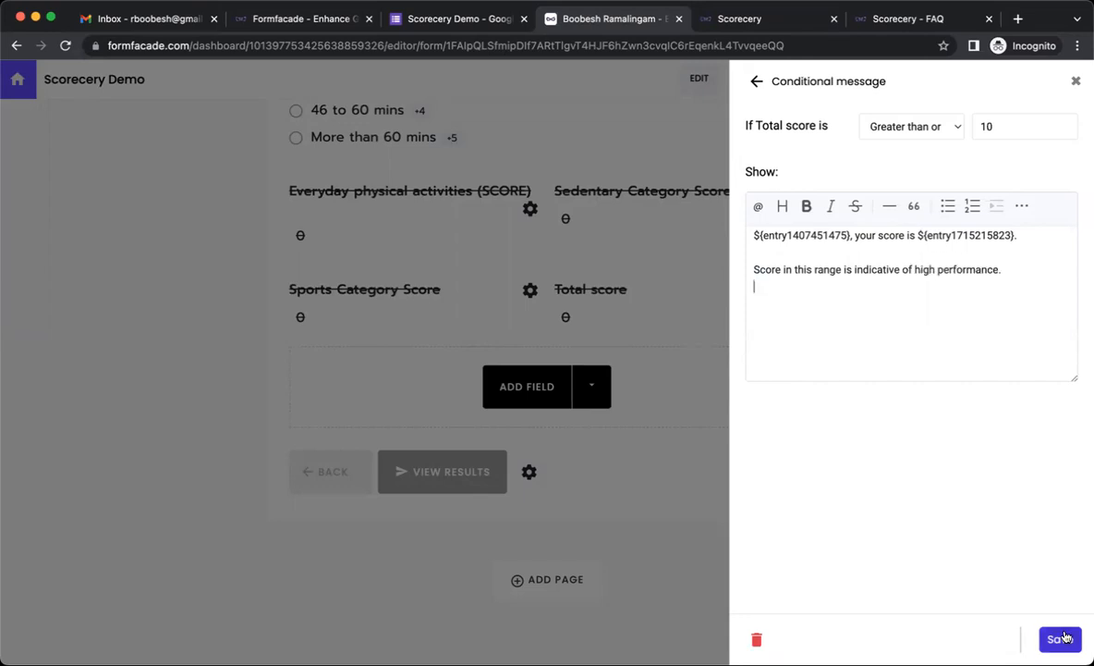
click(1060, 638)
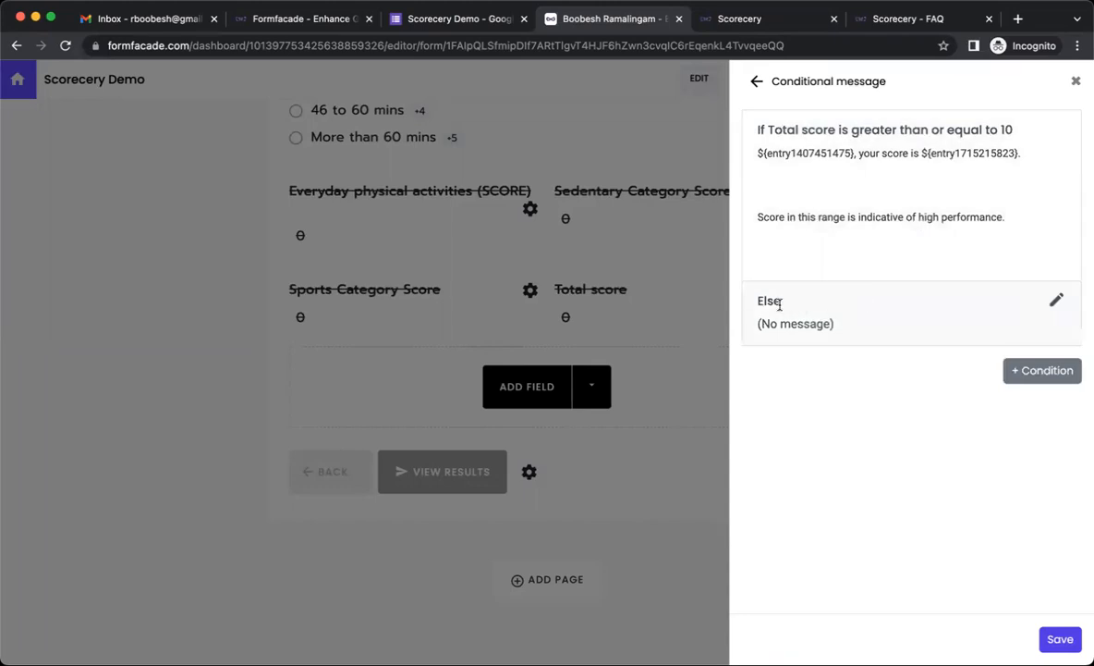
- Add a condition for Total score ≥ 5 with the Medium performance message
click(1041, 373)
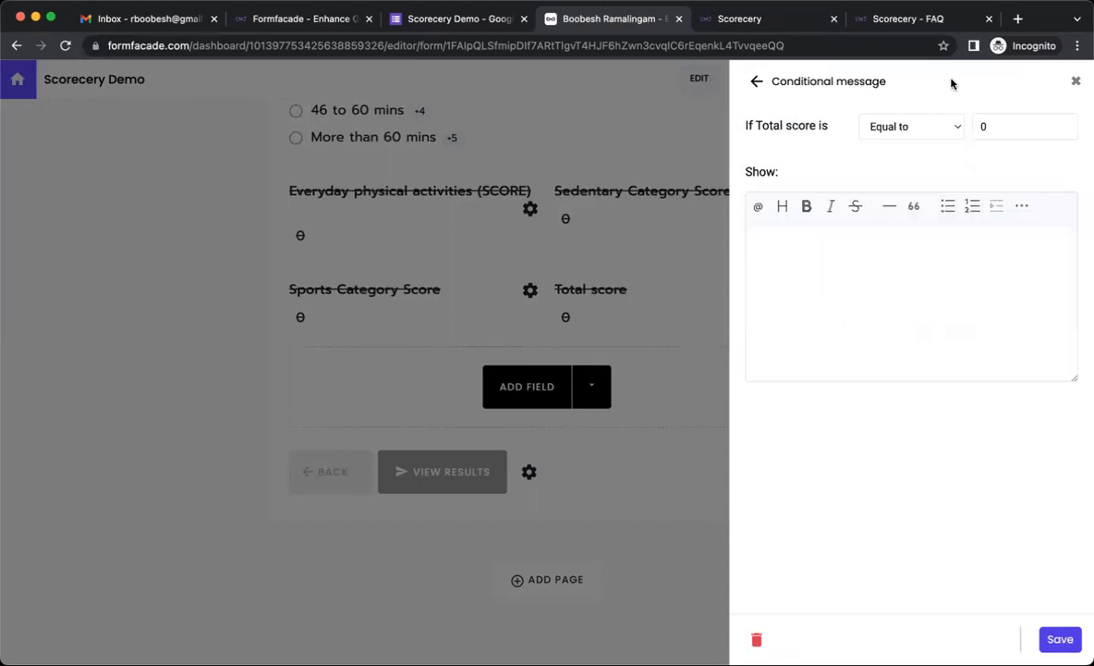
click(912, 127)
click(965, 116)
click(989, 120)
key(Delete)
text(5)
click(860, 258)
key(super+v)
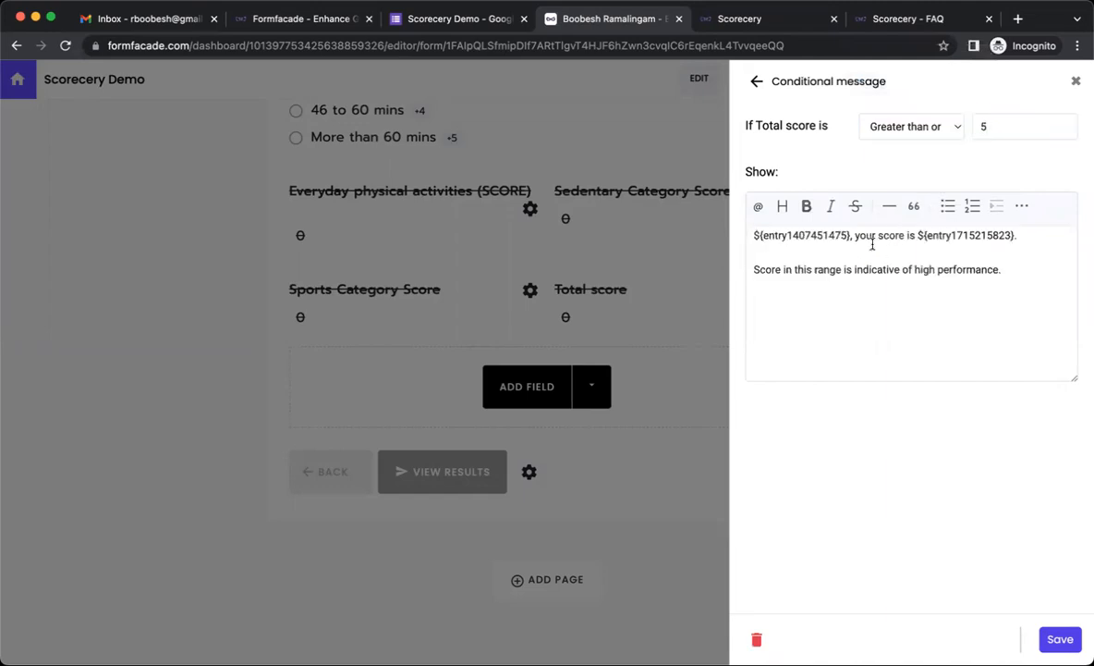
double_click(924, 269)
text(Medium)
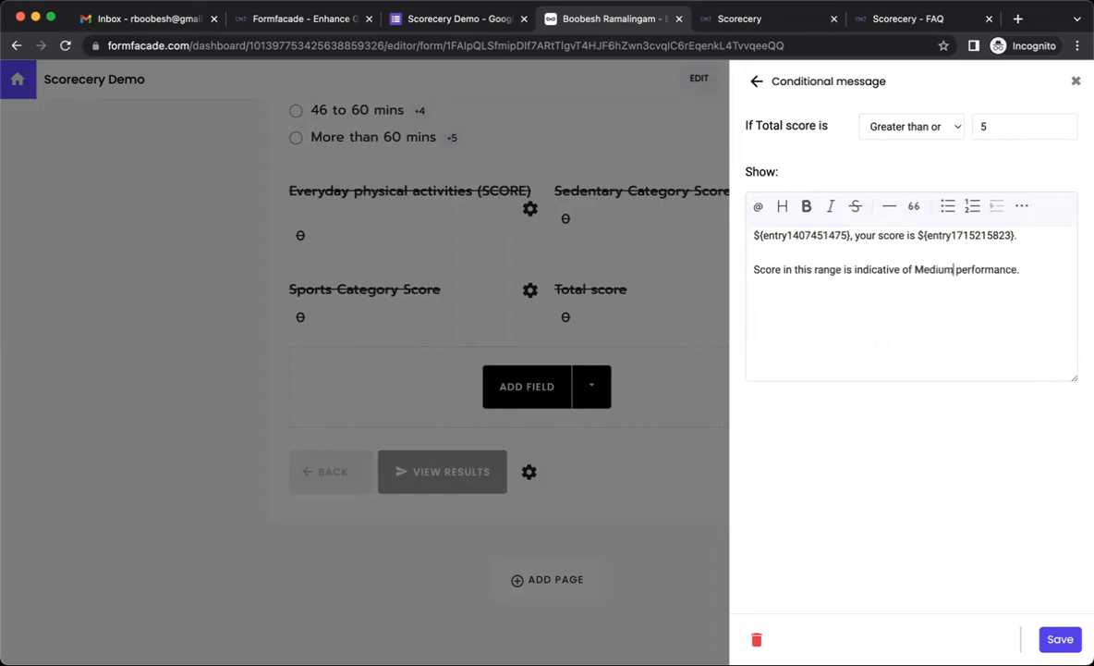
click(981, 591)
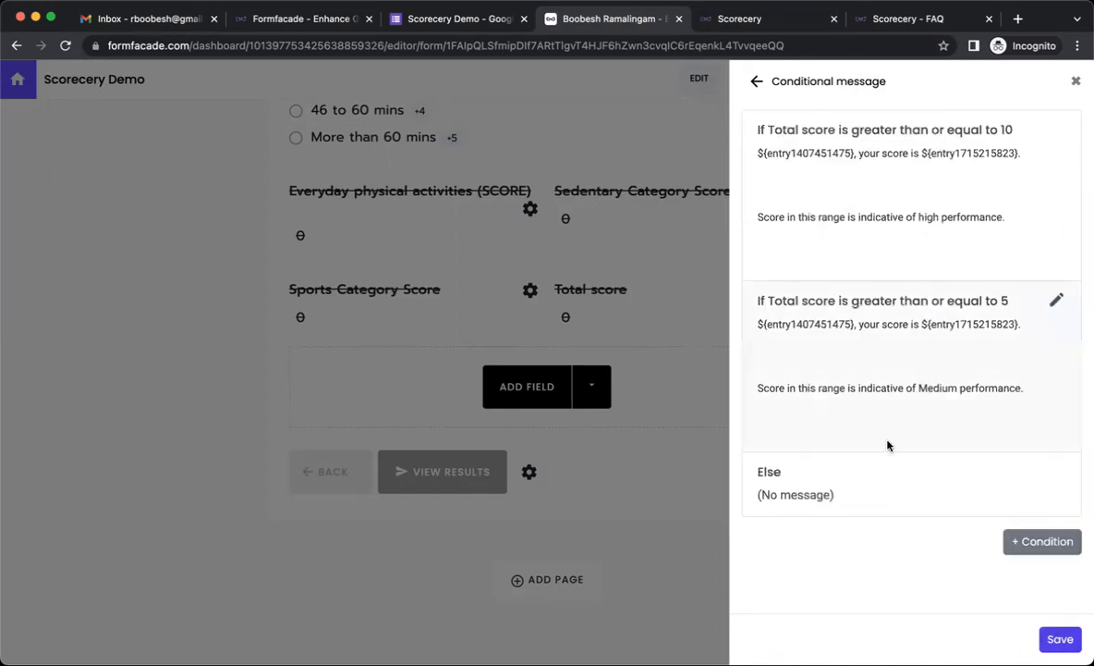
- Set the Else message to low performance and save the conditional setup
click(1057, 471)
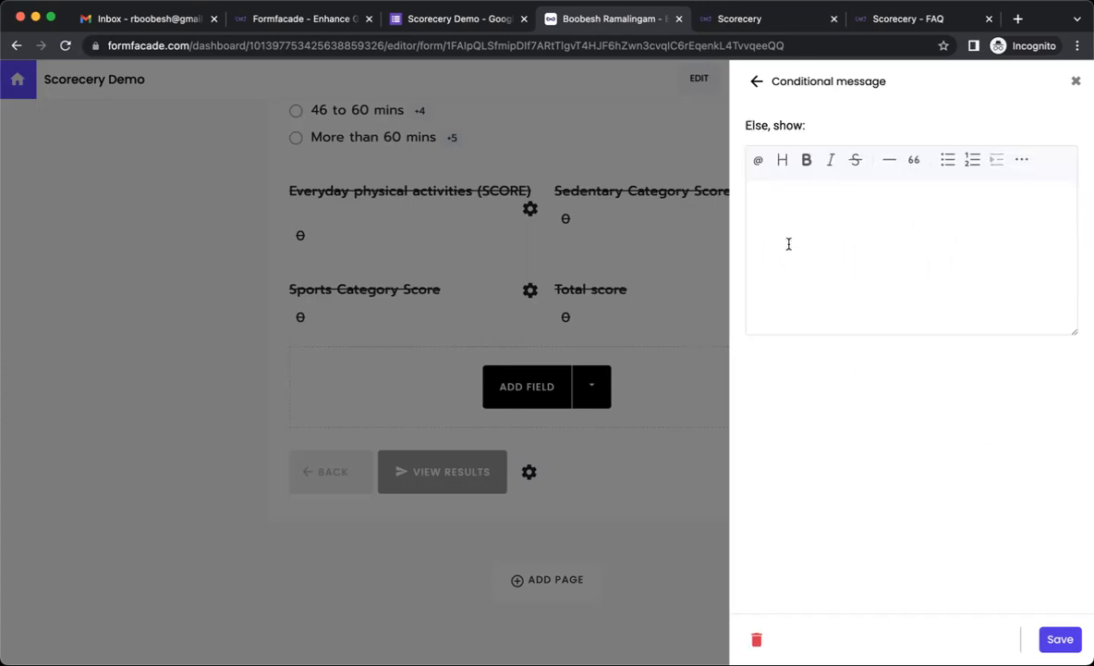
key(super+v)
double_click(924, 223)
text(low)
click(1053, 638)
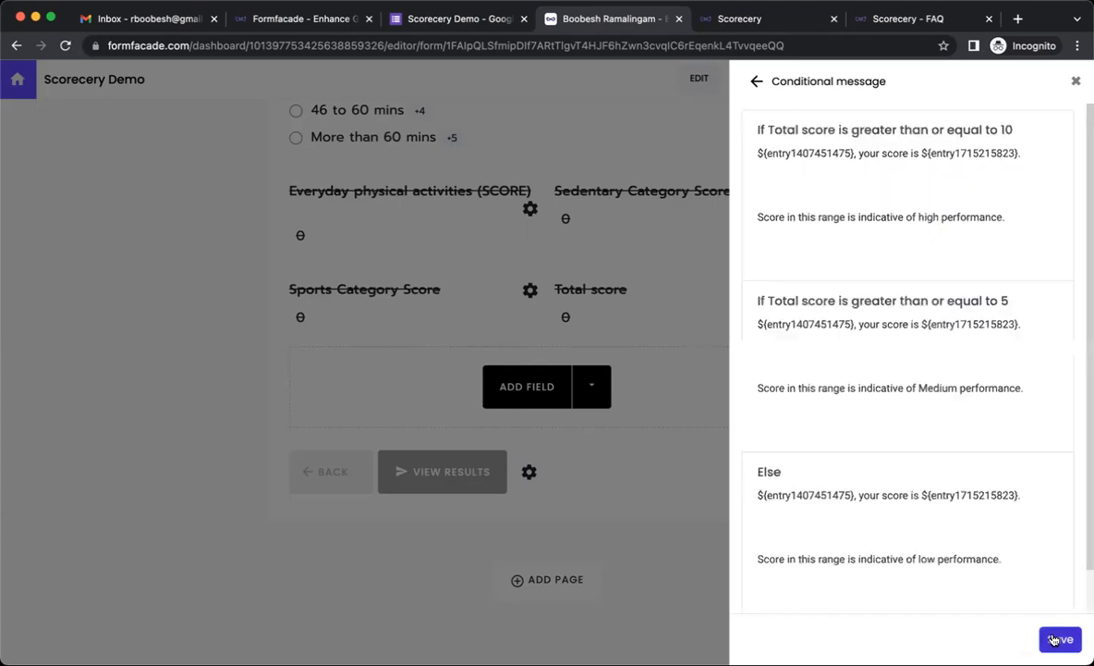
click(1054, 637)
- Save the on-submit settings and switch to the live Scorecery form
scroll(837, 293, down, 2)
scroll(859, 293, down, 1)
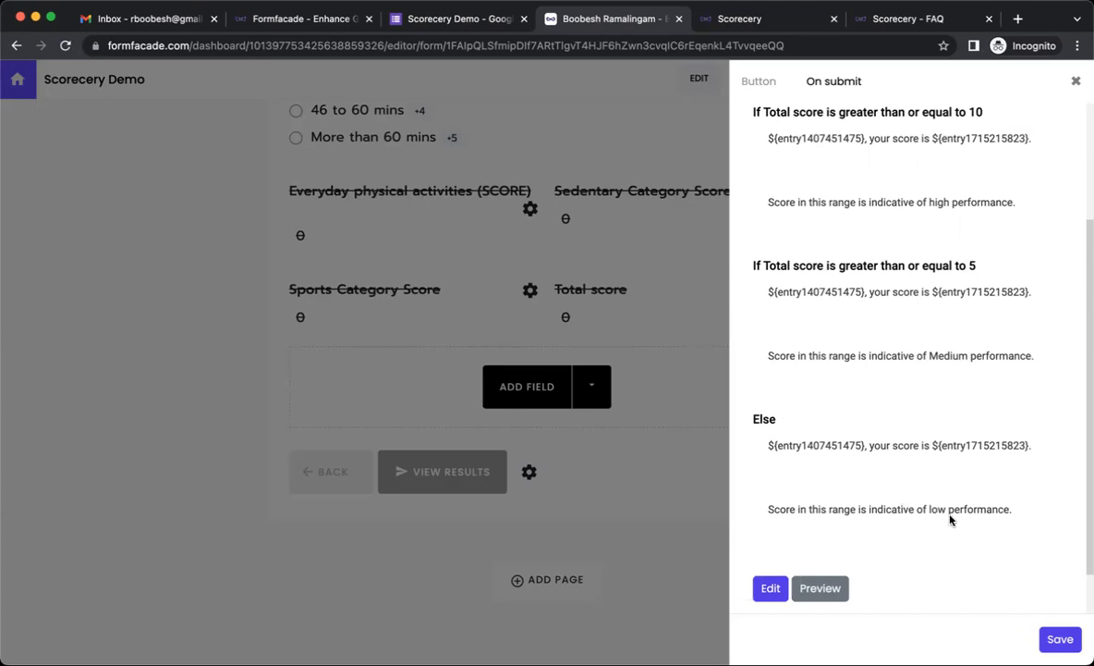
scroll(966, 432, down, 1)
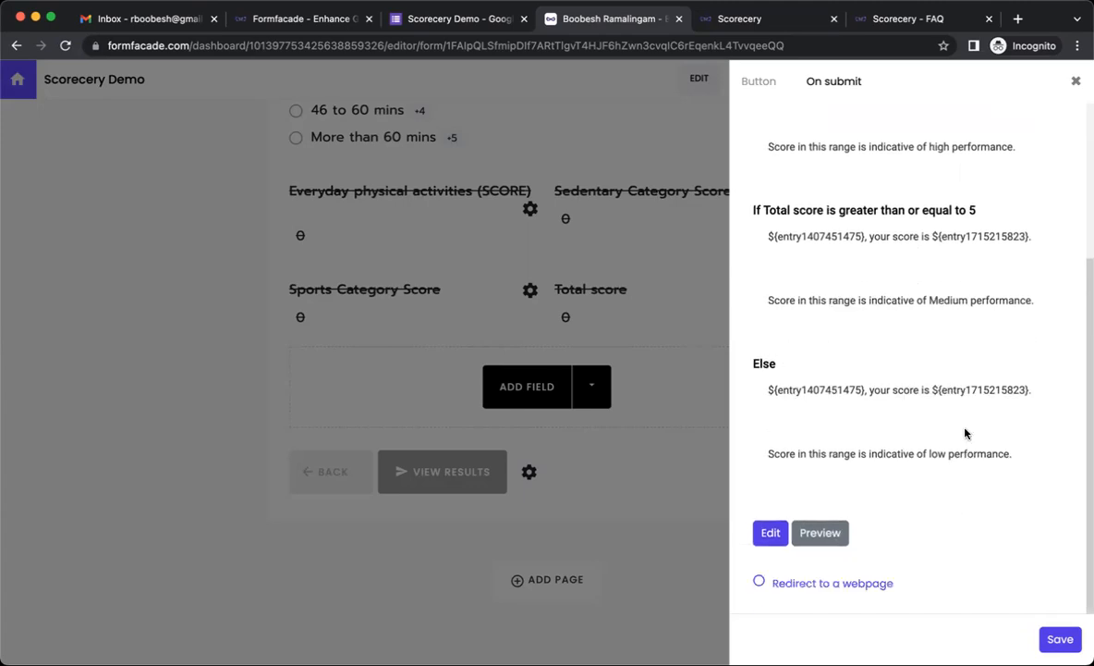
click(1059, 640)
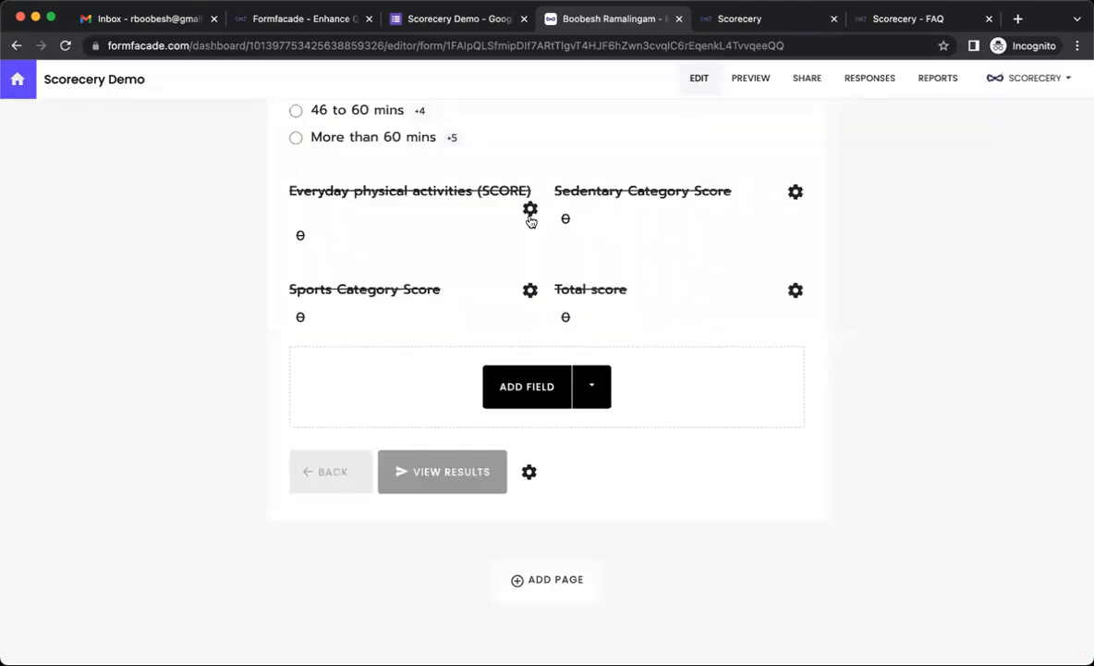
click(749, 28)
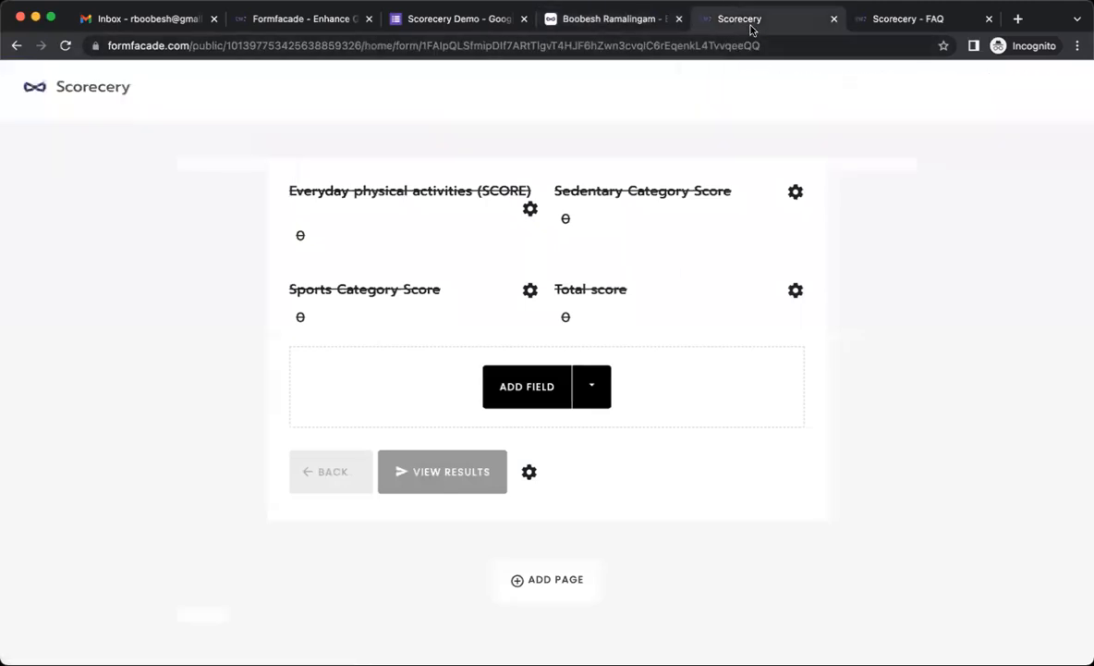
- Reload the live form and enter the respondent's name and email
click(63, 46)
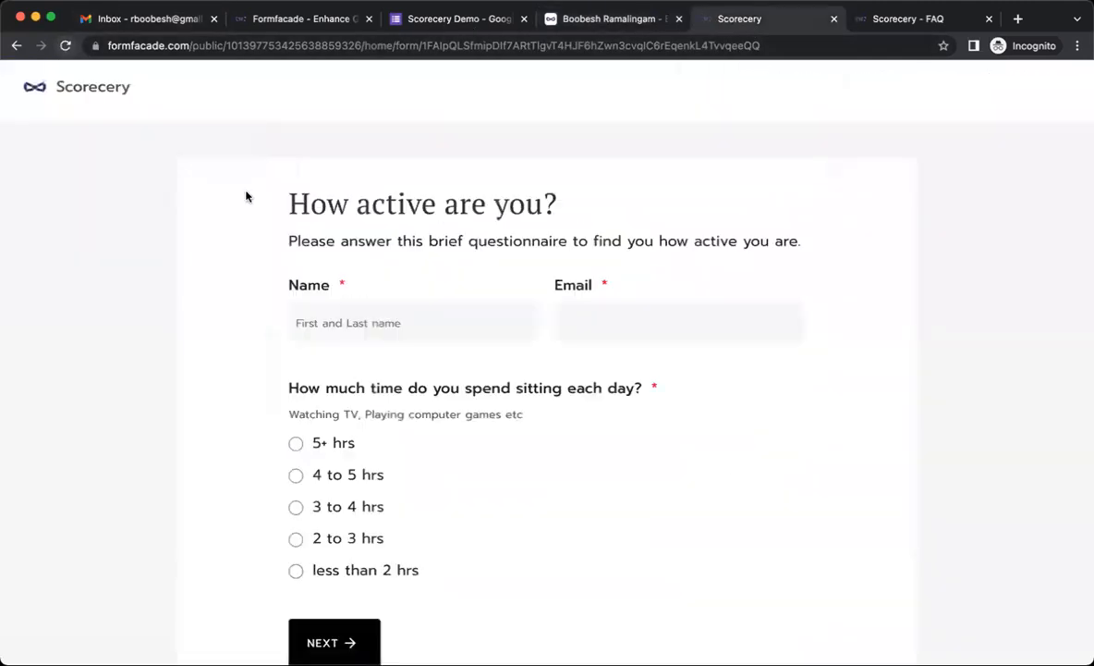
scroll(329, 247, down, 2)
click(329, 247)
text(Vipin)
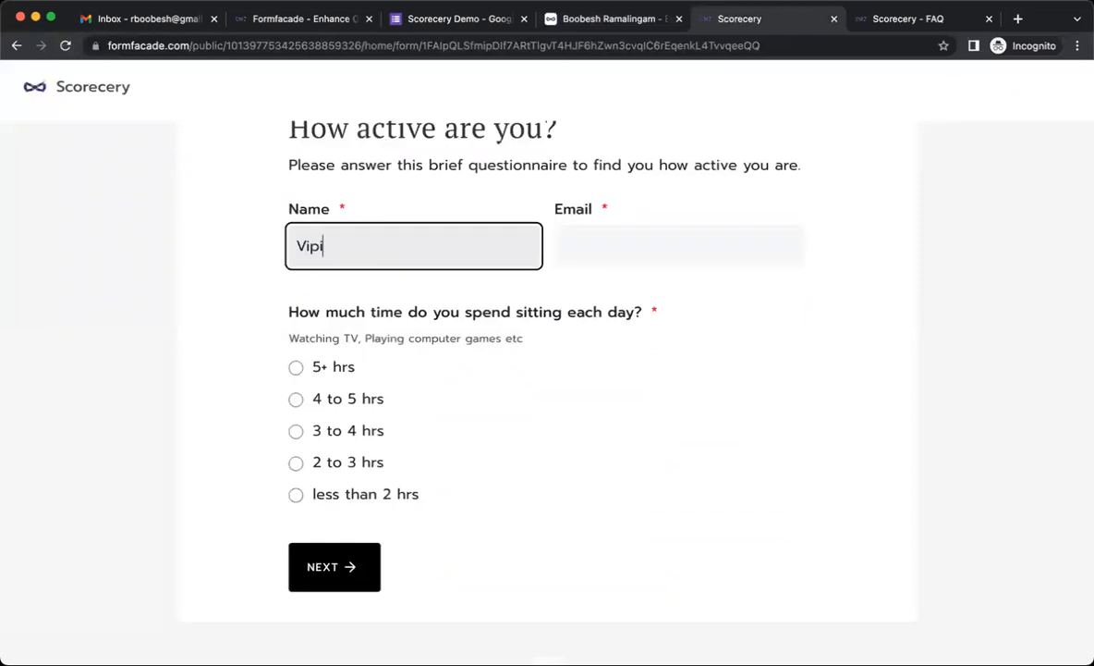
key(Tab)
key(Tab)
- Answer 5+ hrs sitting, once or twice a month, under 15 mins, 2 to 5 hrs chores, under 15 mins walking
click(295, 367)
click(364, 577)
click(296, 277)
scroll(359, 344, down, 3)
click(365, 367)
click(417, 565)
scroll(359, 332, down, 3)
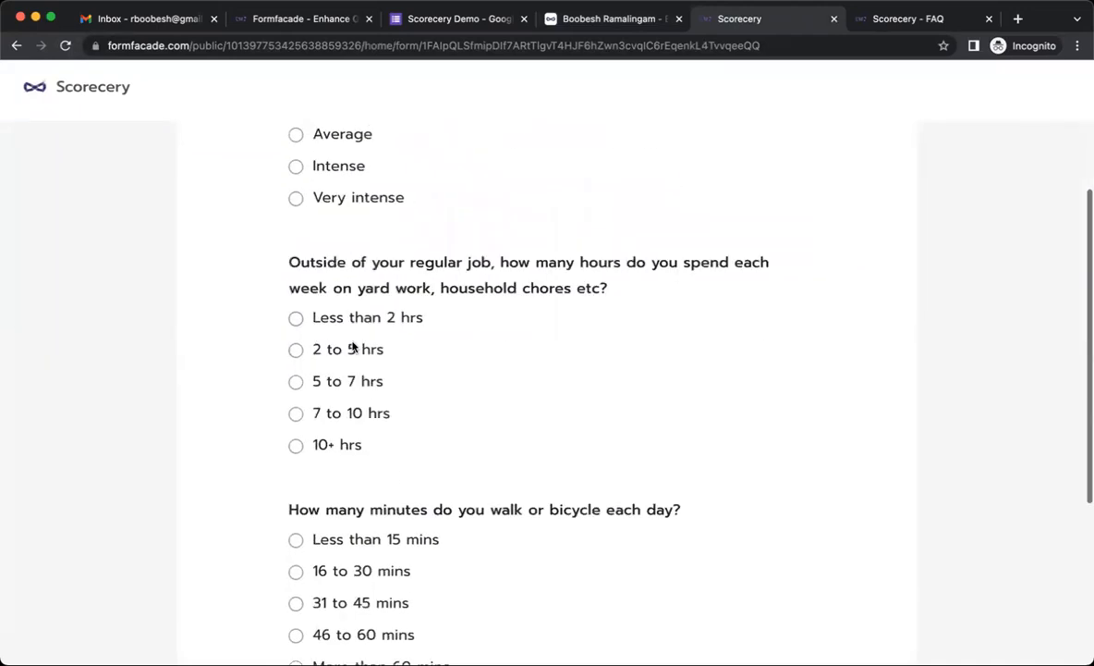
click(359, 347)
scroll(342, 370, down, 1)
click(359, 461)
scroll(356, 444, down, 3)
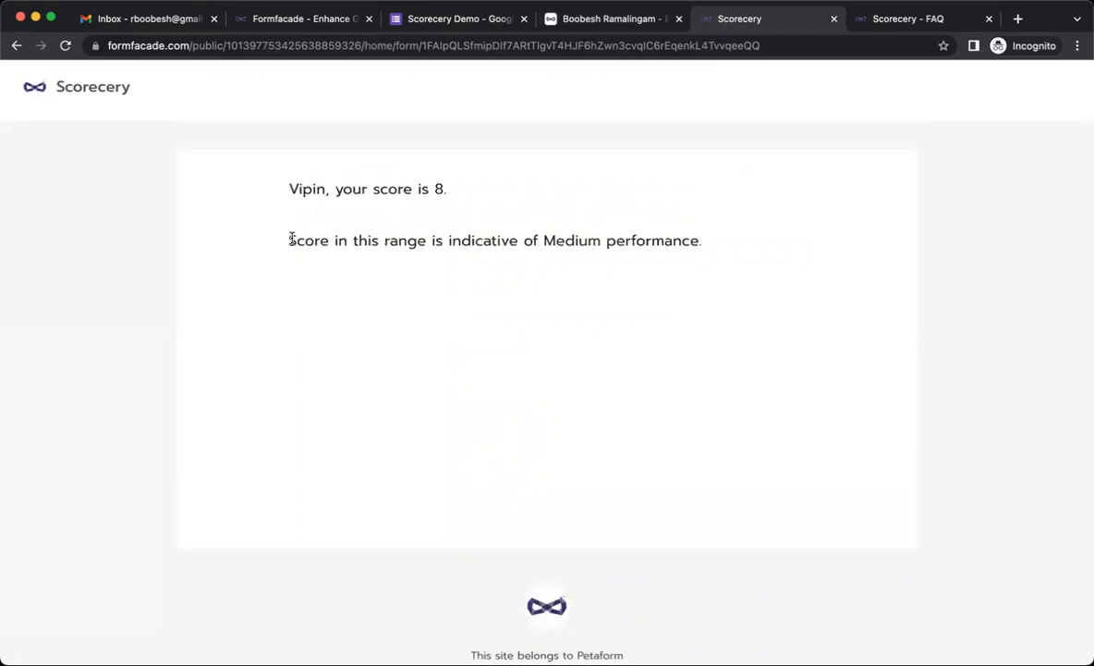
- Check the Medium performance result line, then go back to the form editor tab
triple_click(567, 246)
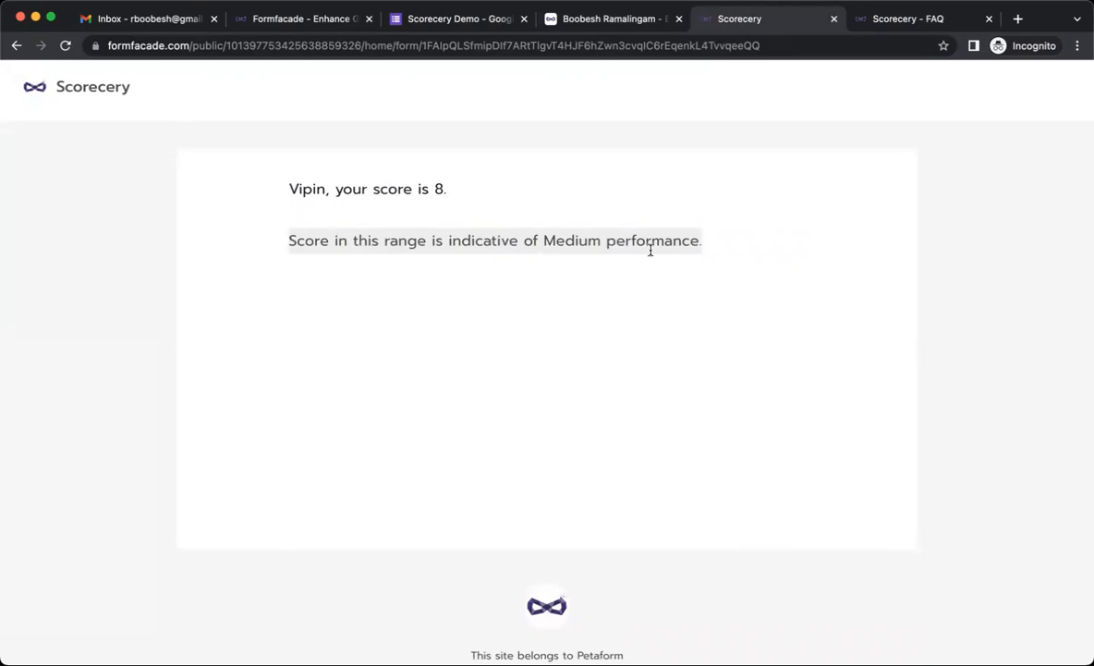
click(527, 216)
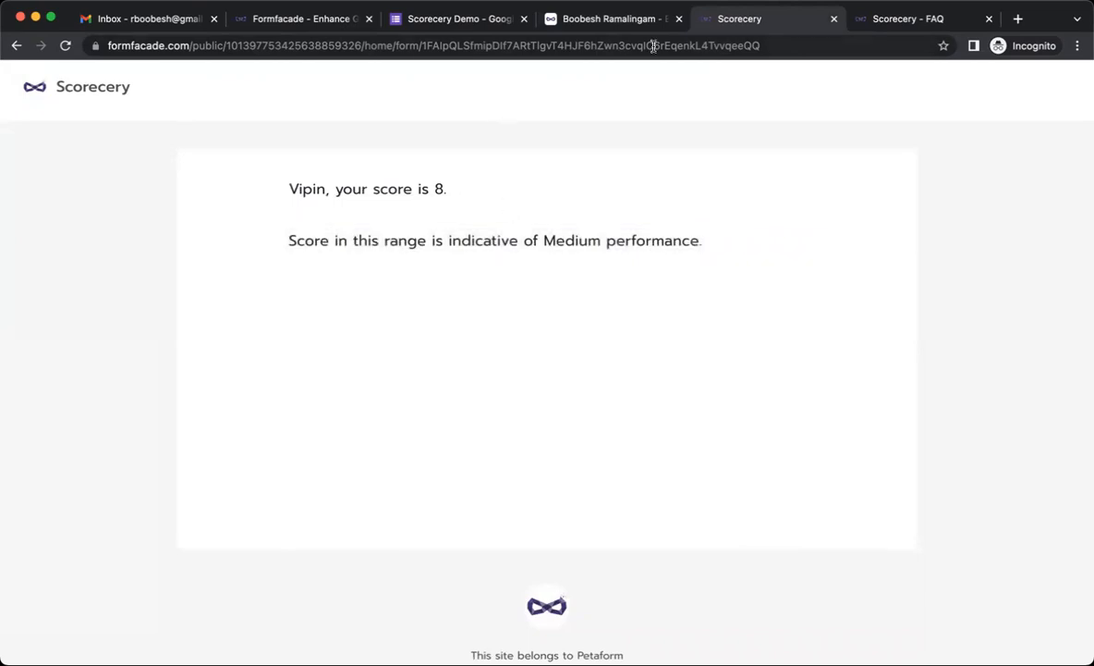
click(632, 24)
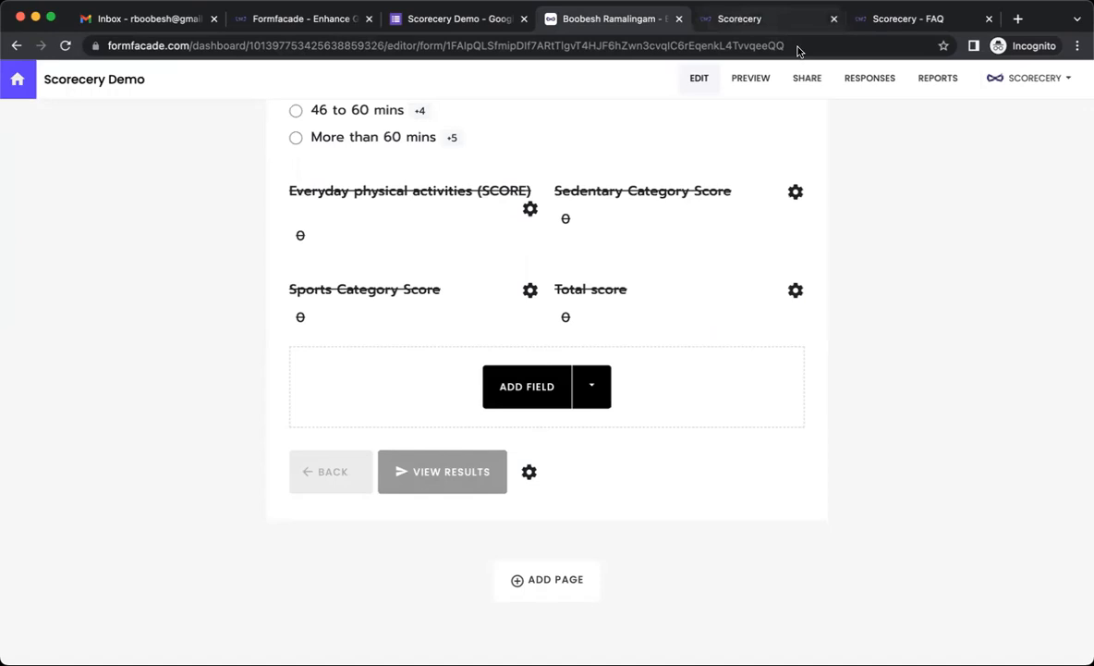
- Start a respondent email from the Submitted column, sent to the Email field with the default subject
click(863, 80)
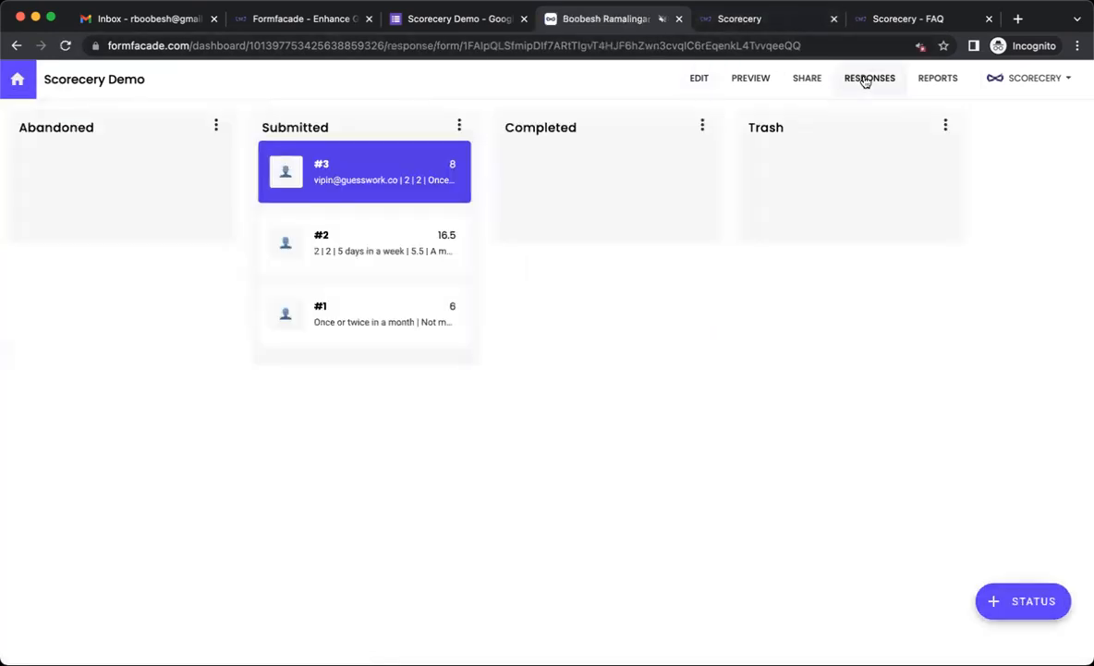
click(458, 127)
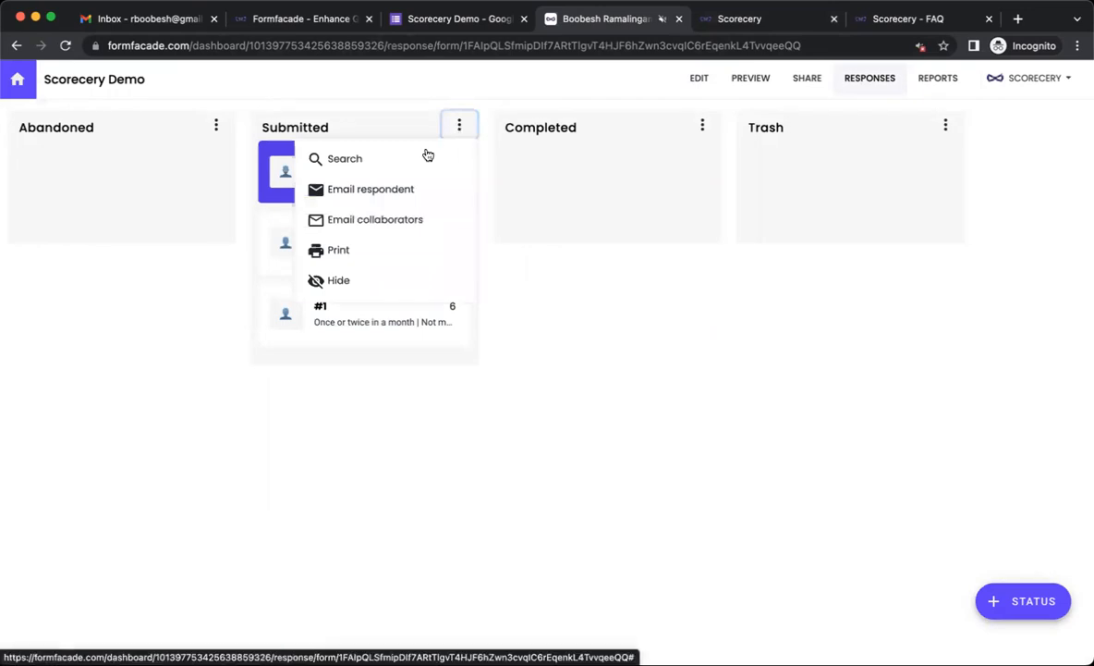
click(397, 191)
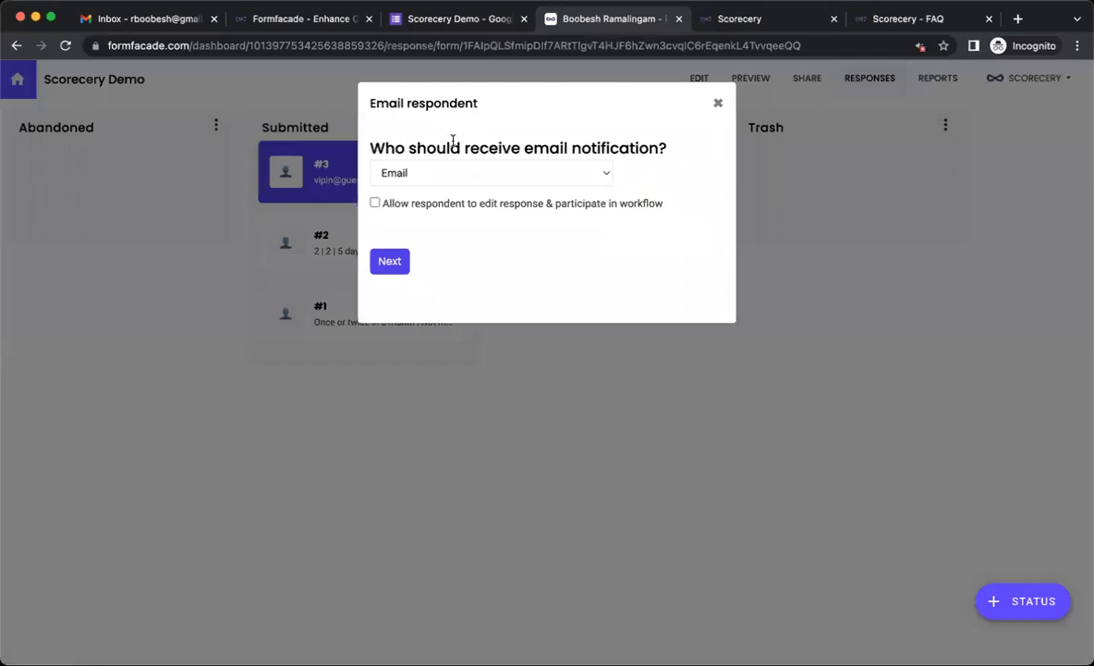
click(390, 261)
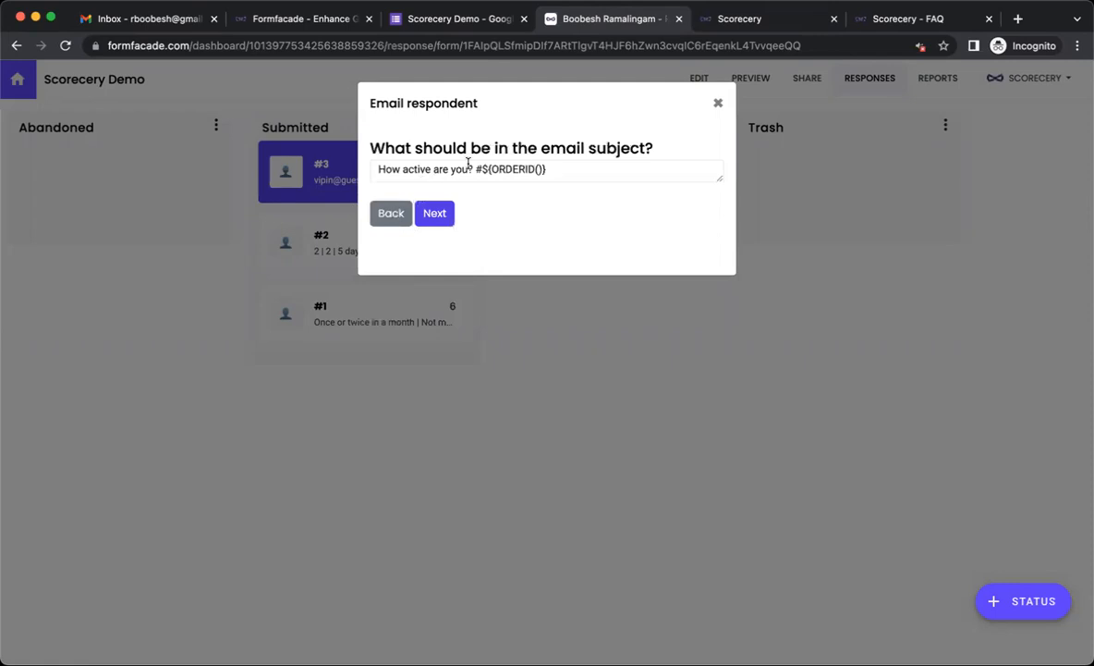
click(433, 214)
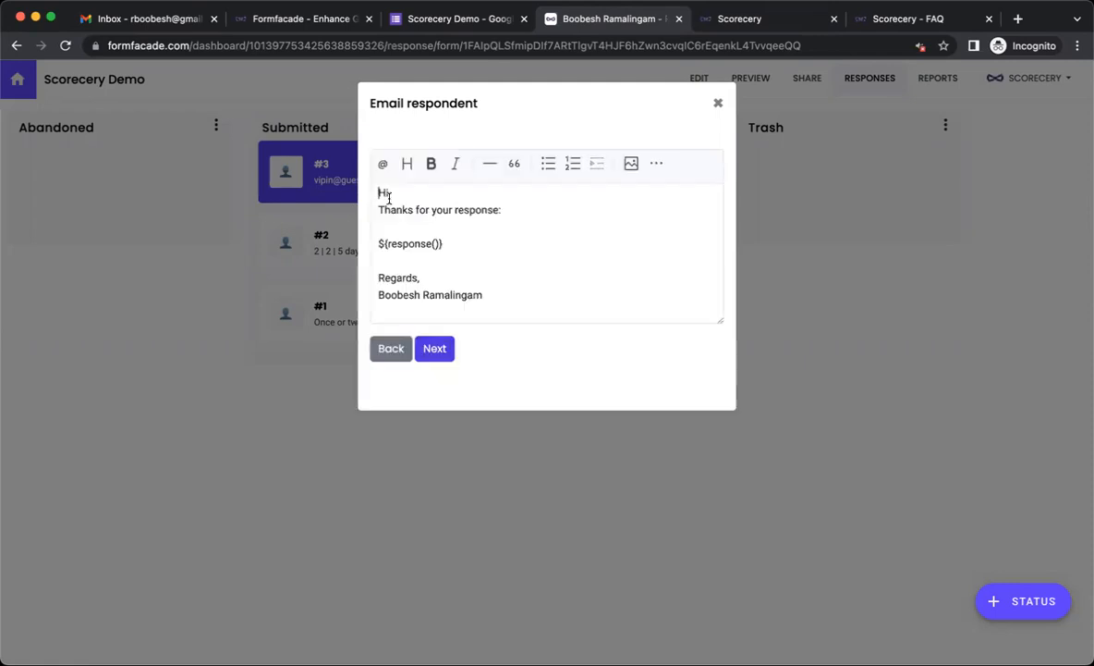
- Greet the respondent by Name in the email body, confirm the test, and close the setup
key(Return)
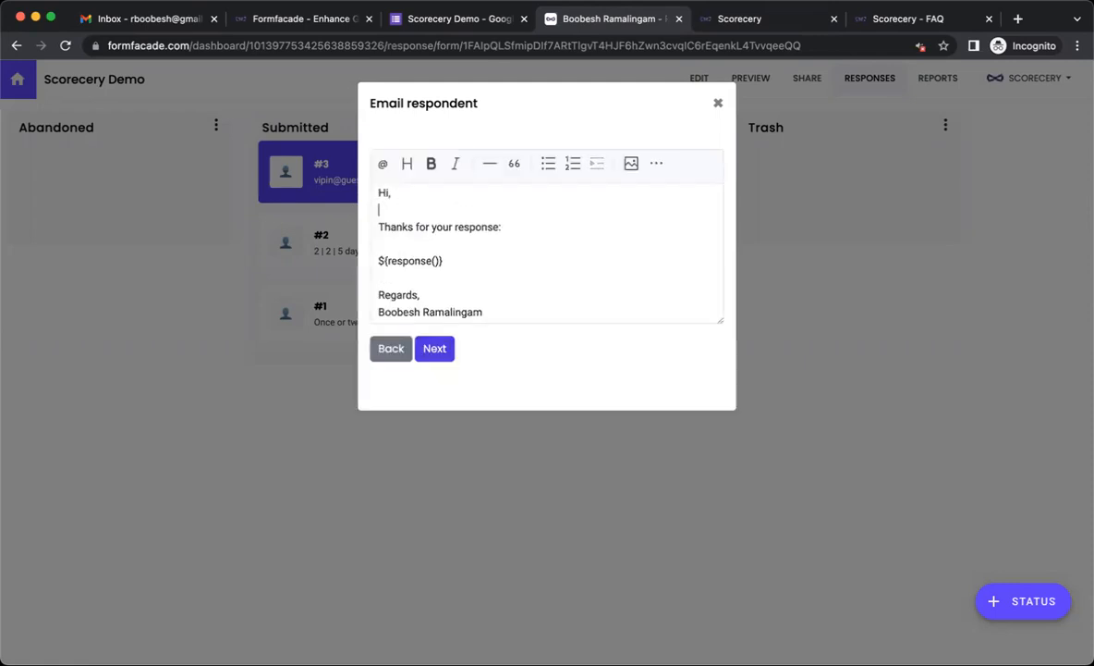
click(381, 170)
click(411, 205)
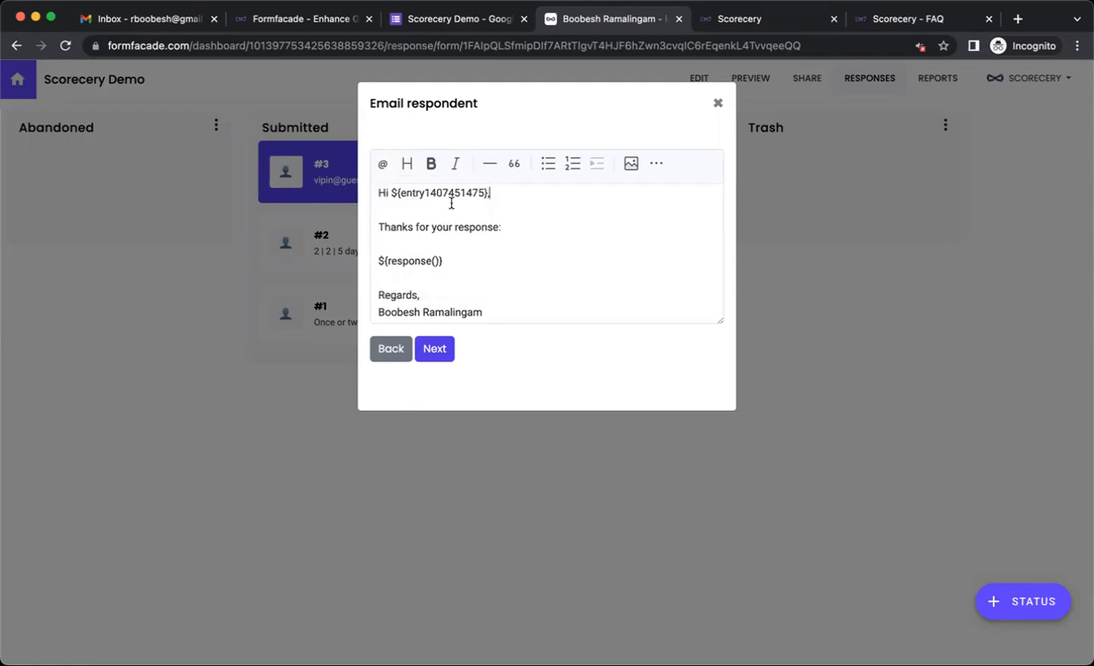
click(435, 348)
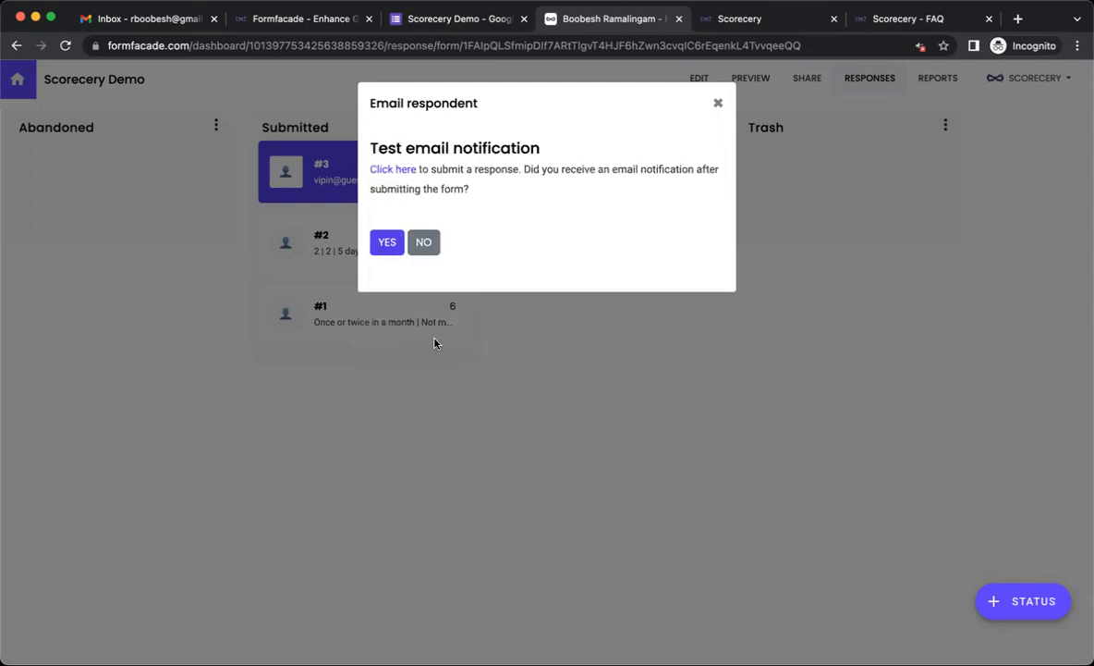
click(386, 242)
click(719, 103)
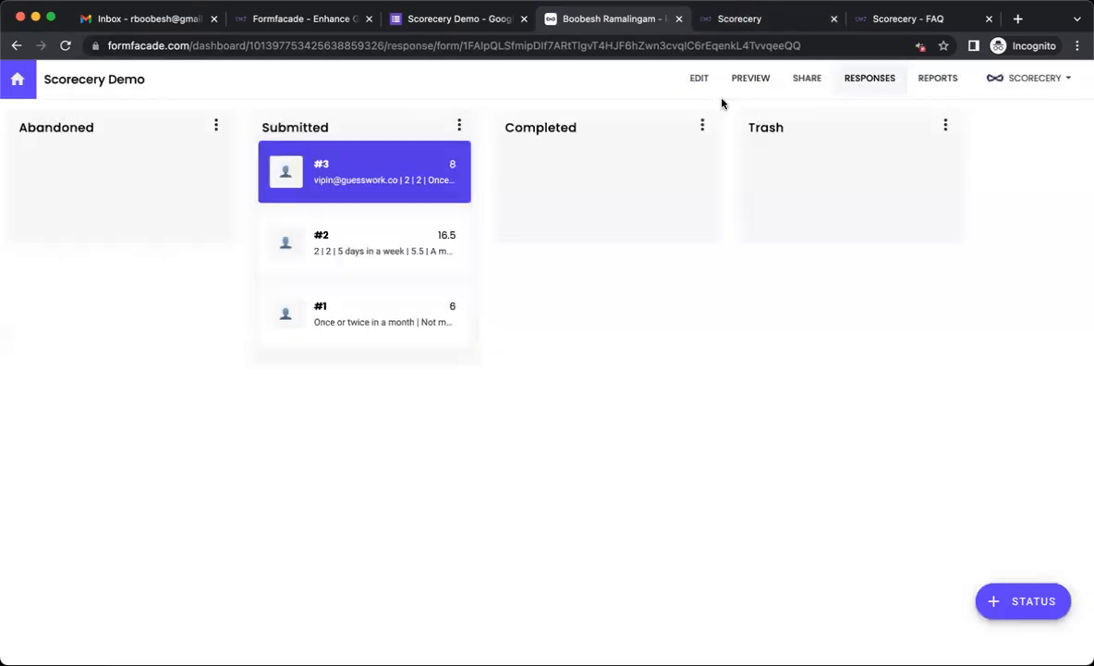
click(459, 127)
- Start collaborator notifications and enter two team email addresses as recipients
click(415, 217)
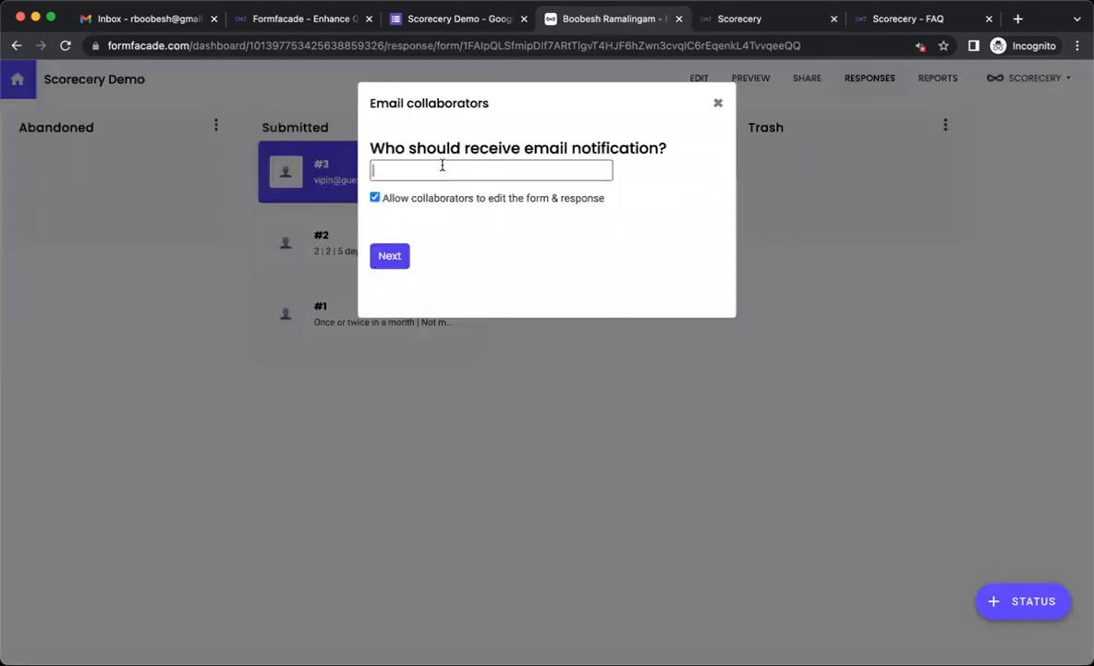
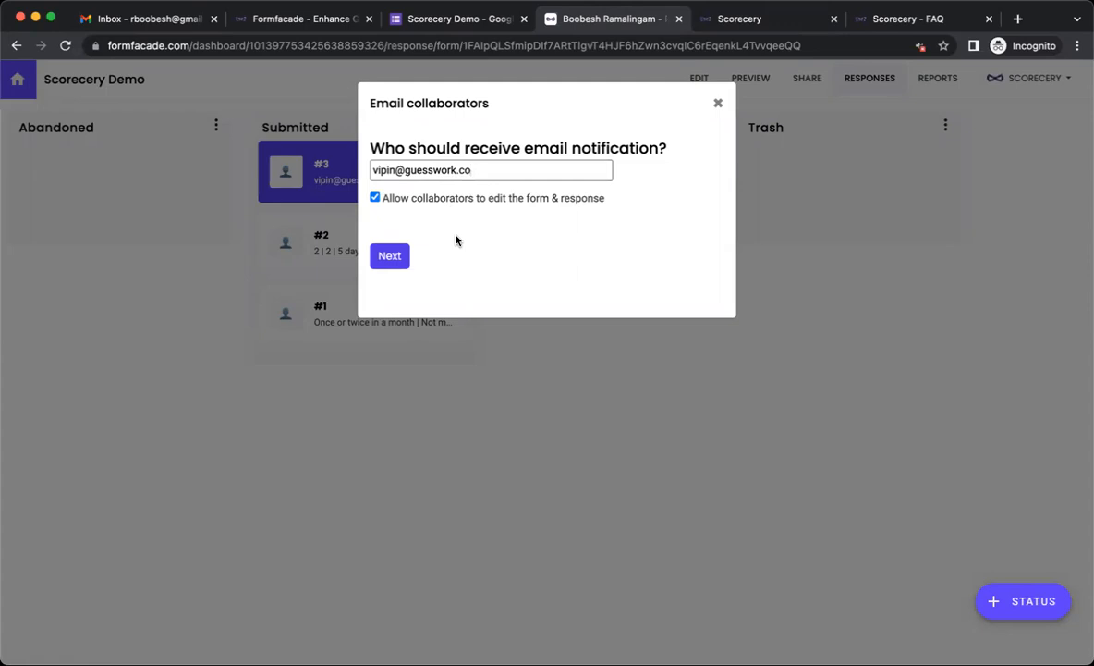
triple_click(434, 170)
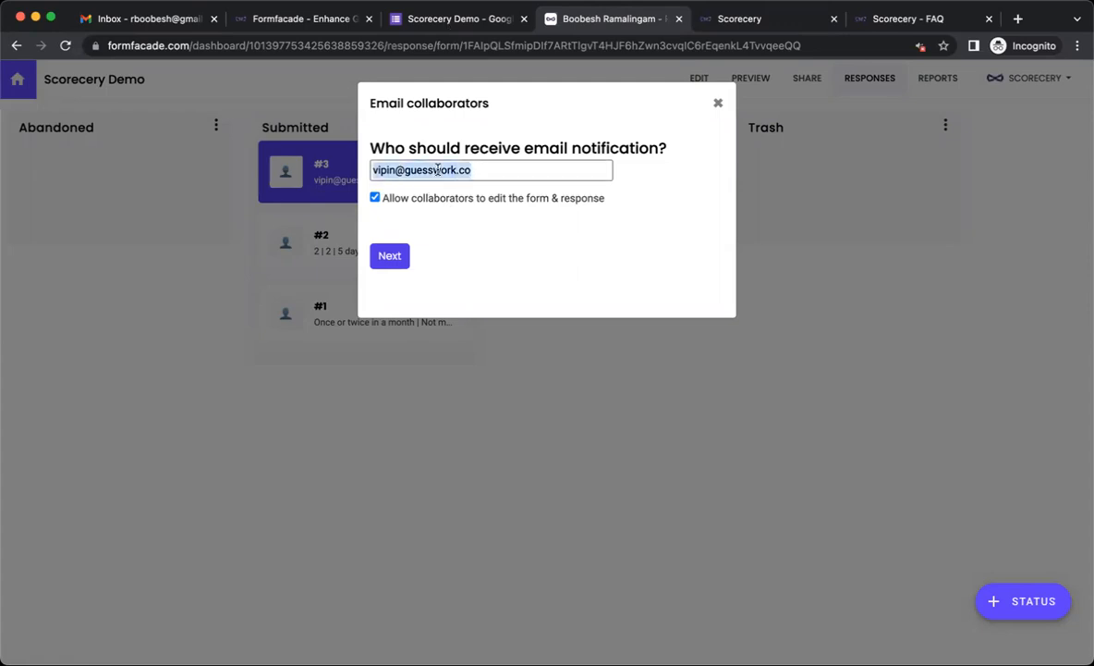
click(527, 163)
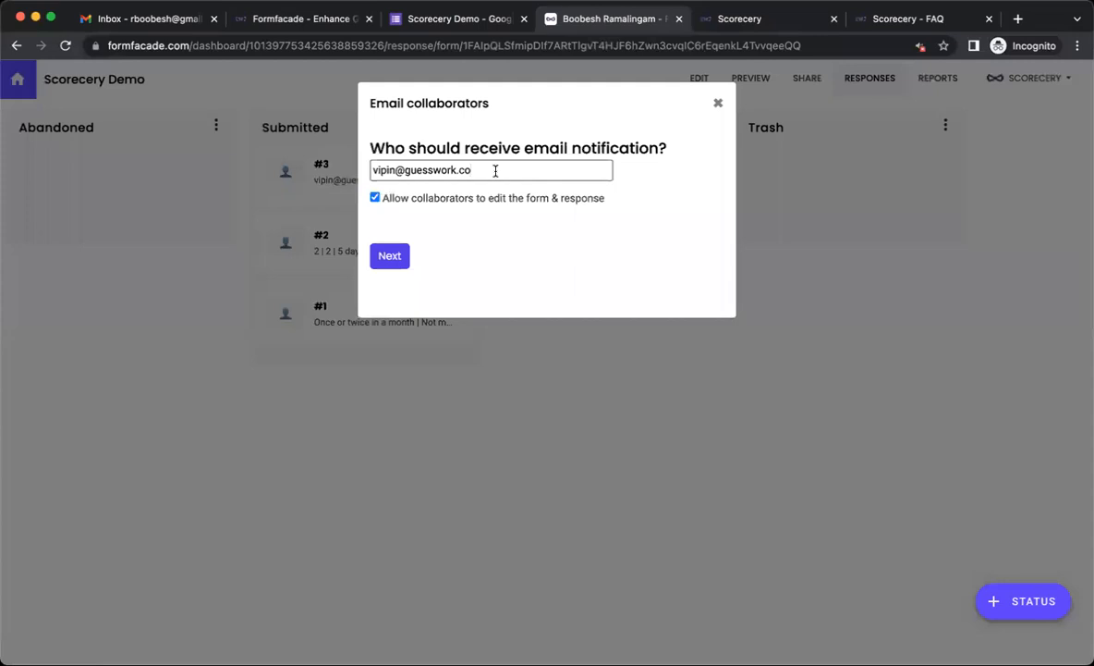
text(,)
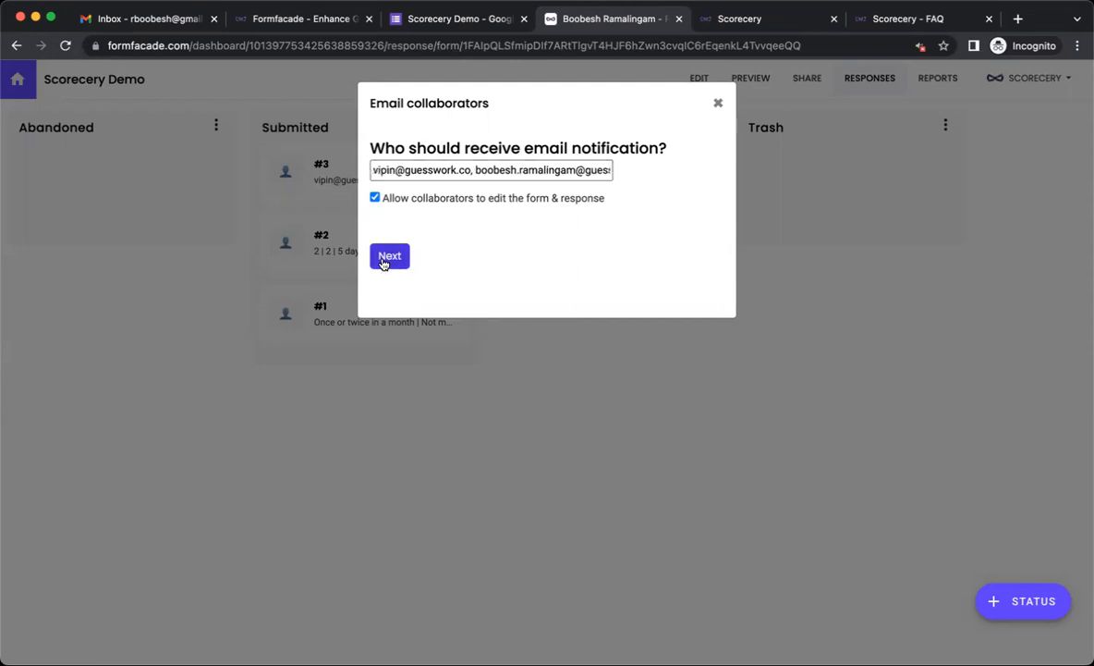
click(389, 260)
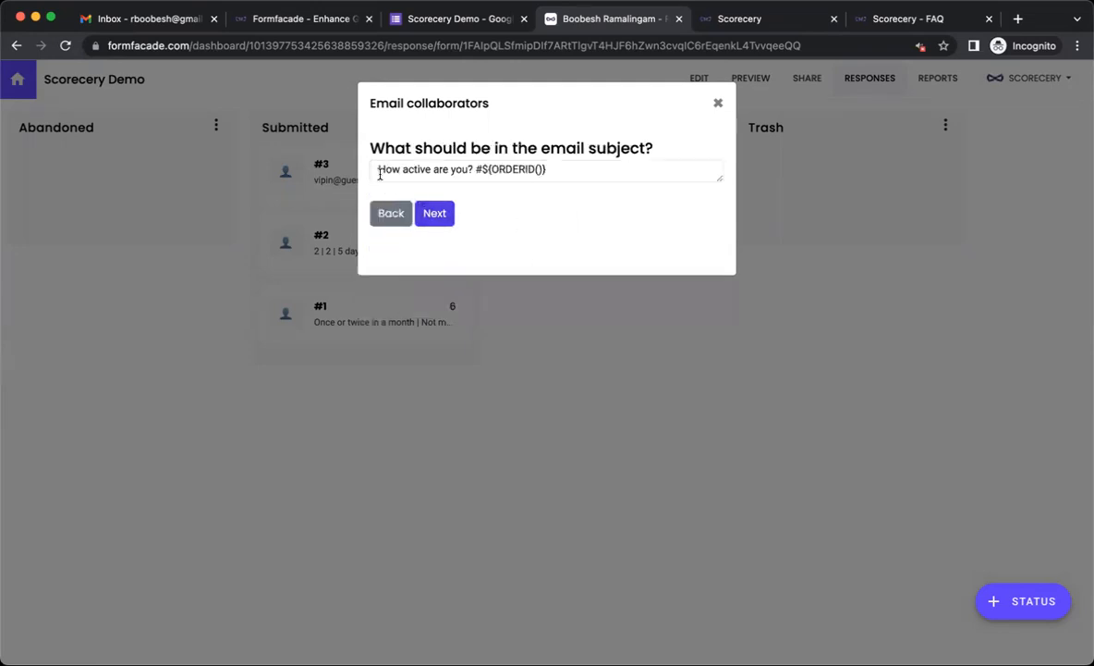
- Keep the default subject, trim the body to only the response, and confirm the test
click(442, 226)
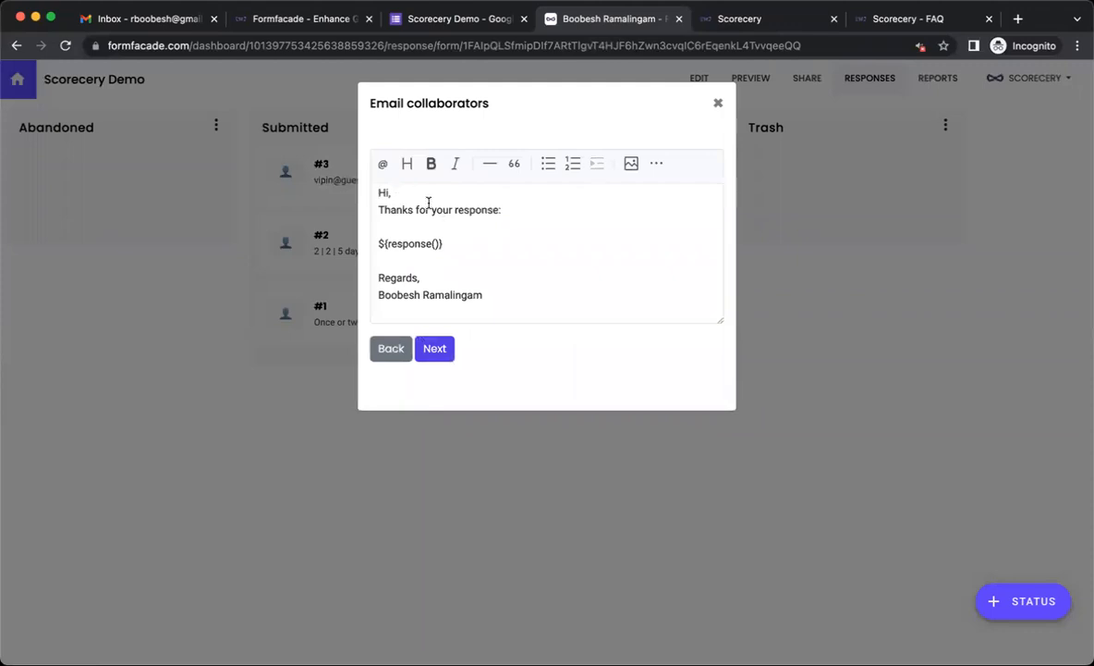
drag(503, 212, 378, 191)
key(BackSpace)
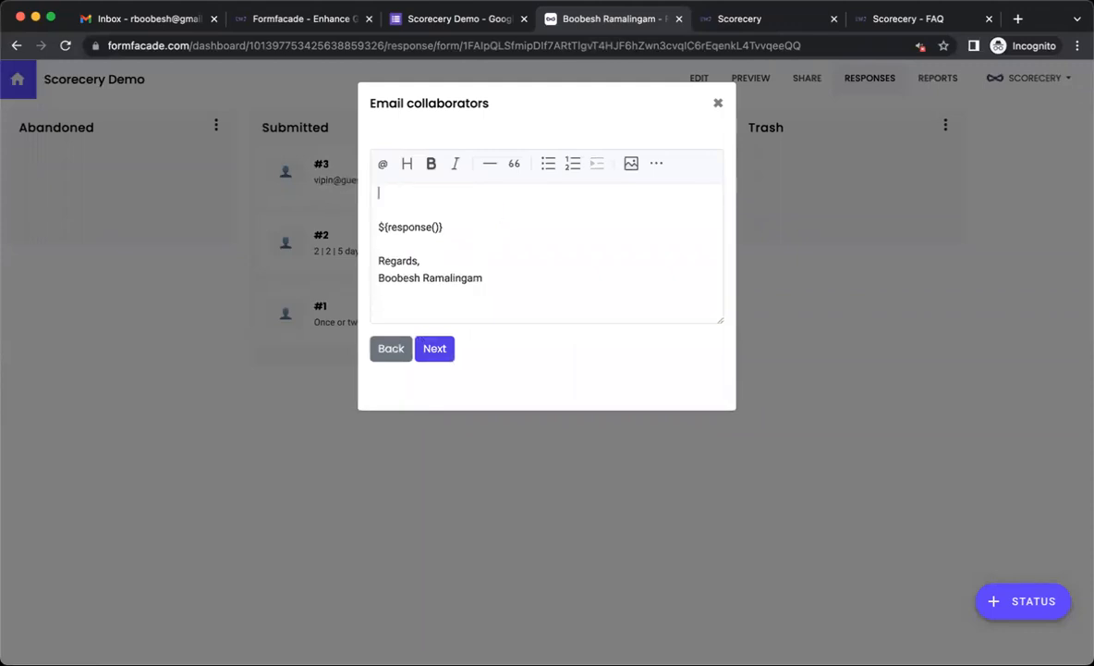
key(BackSpace)
key(BackSpace)
key(shift+Down)
key(shift+Down)
key(shift+Down)
key(BackSpace)
click(435, 347)
click(387, 244)
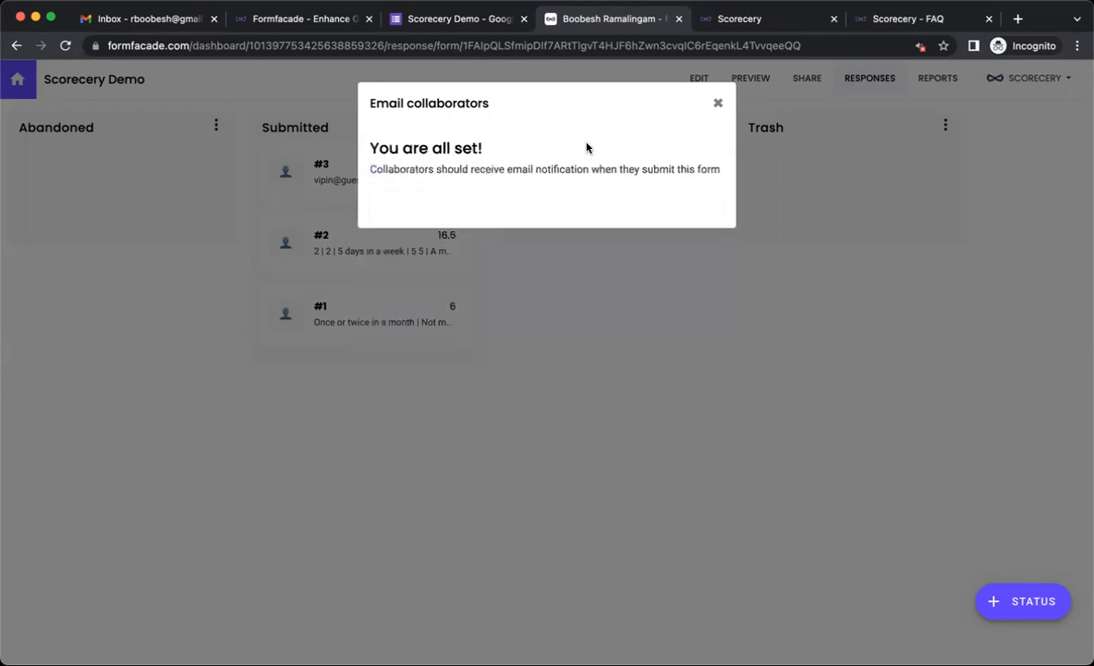
click(716, 103)
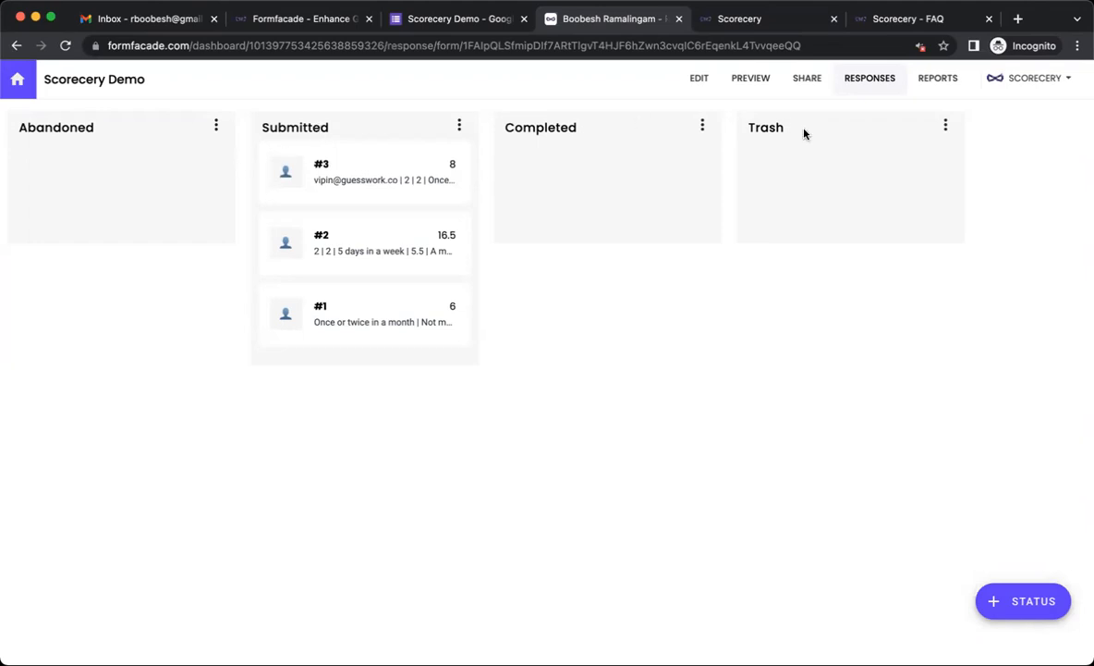
- Move response #1 and response #2 (score 16.5) from Submitted into the Trash column
drag(287, 316, 786, 166)
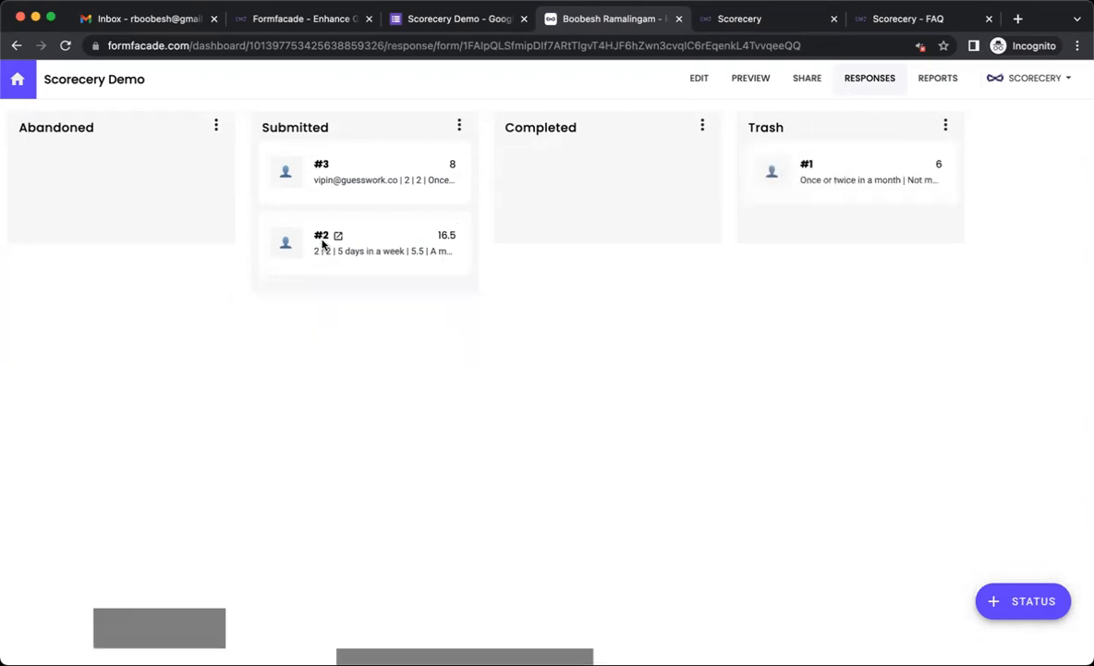
click(395, 255)
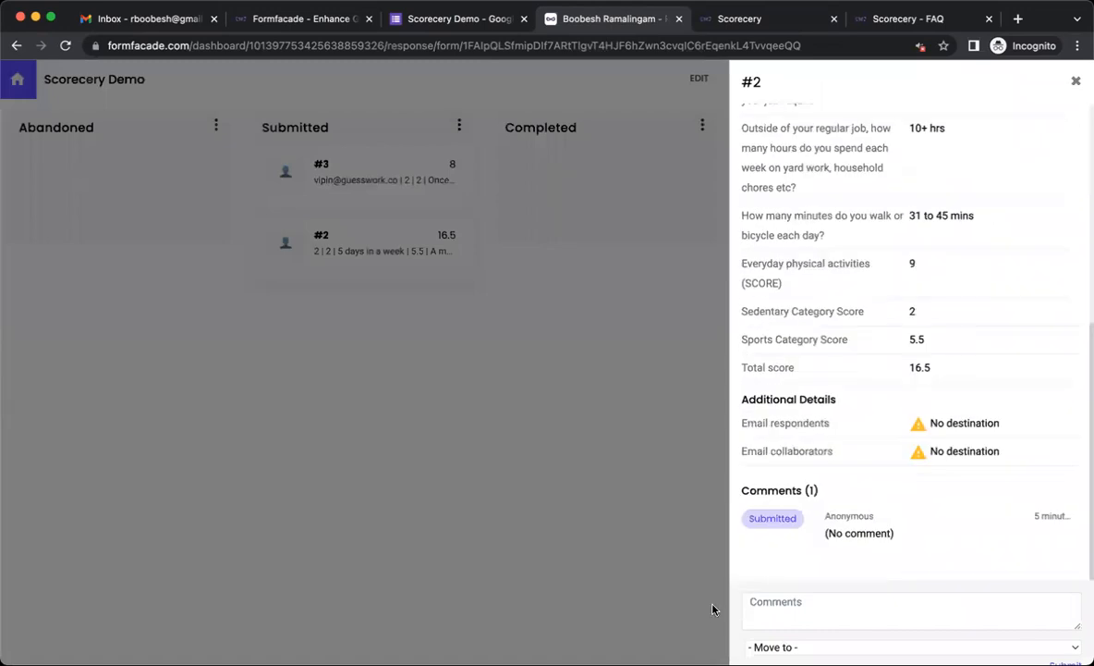
click(795, 646)
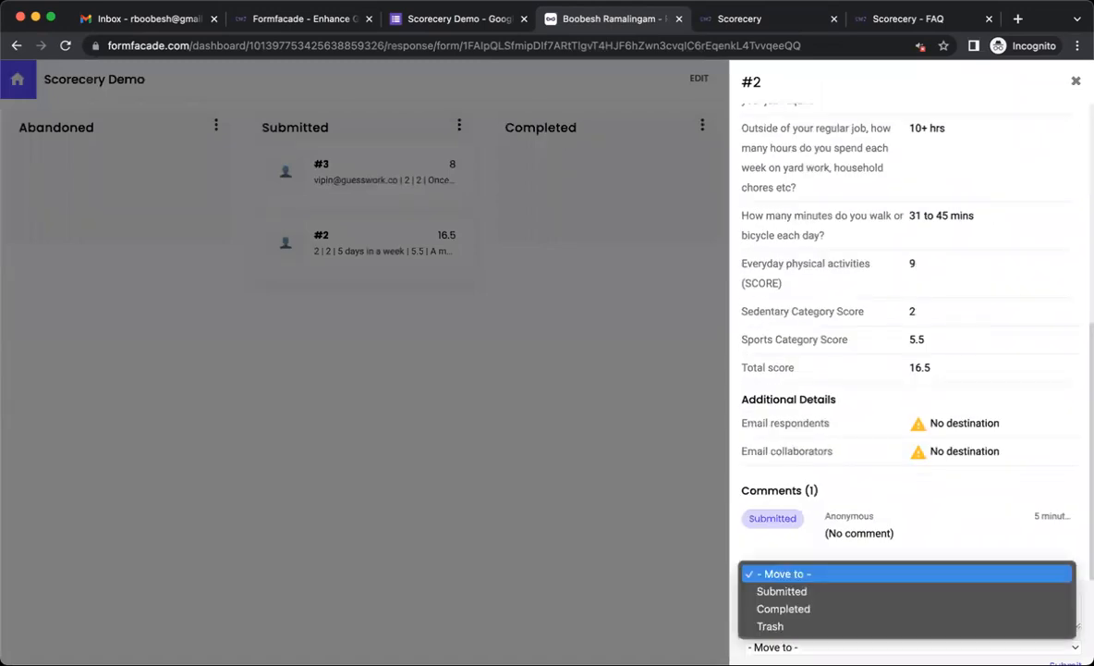
click(789, 624)
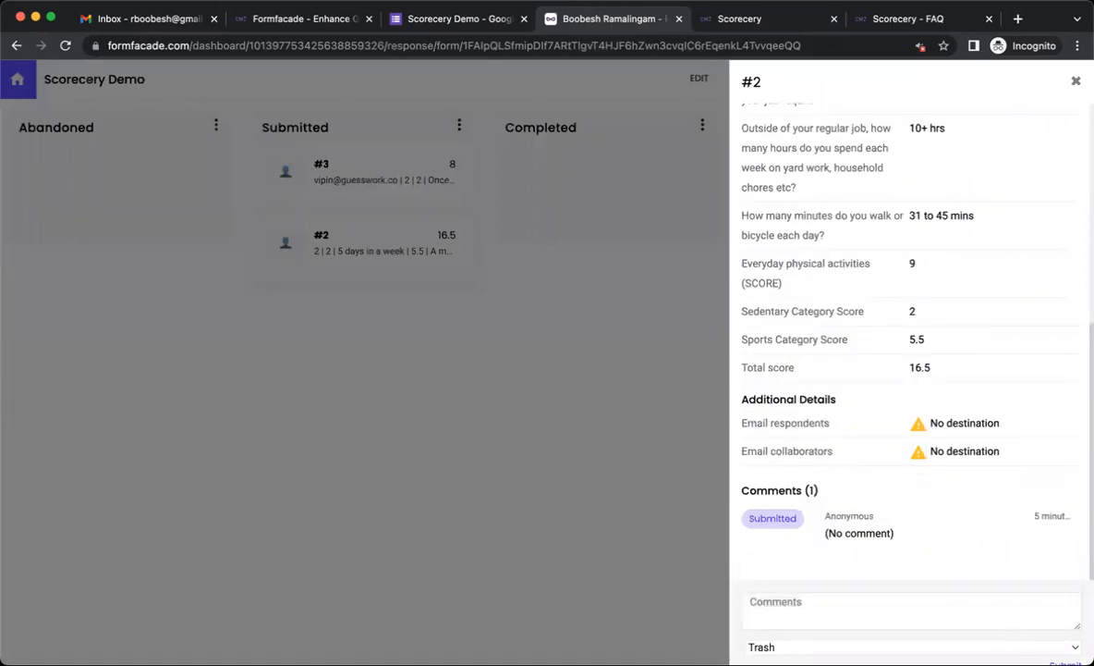
click(1064, 660)
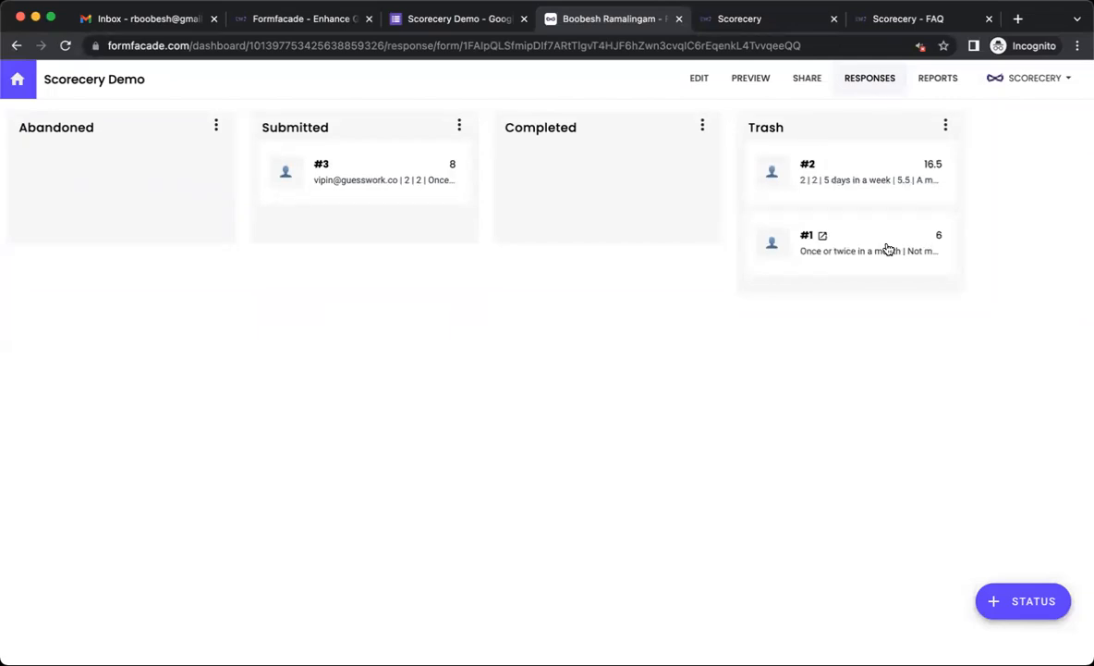
- Hide the Abandoned column from the response board
click(214, 128)
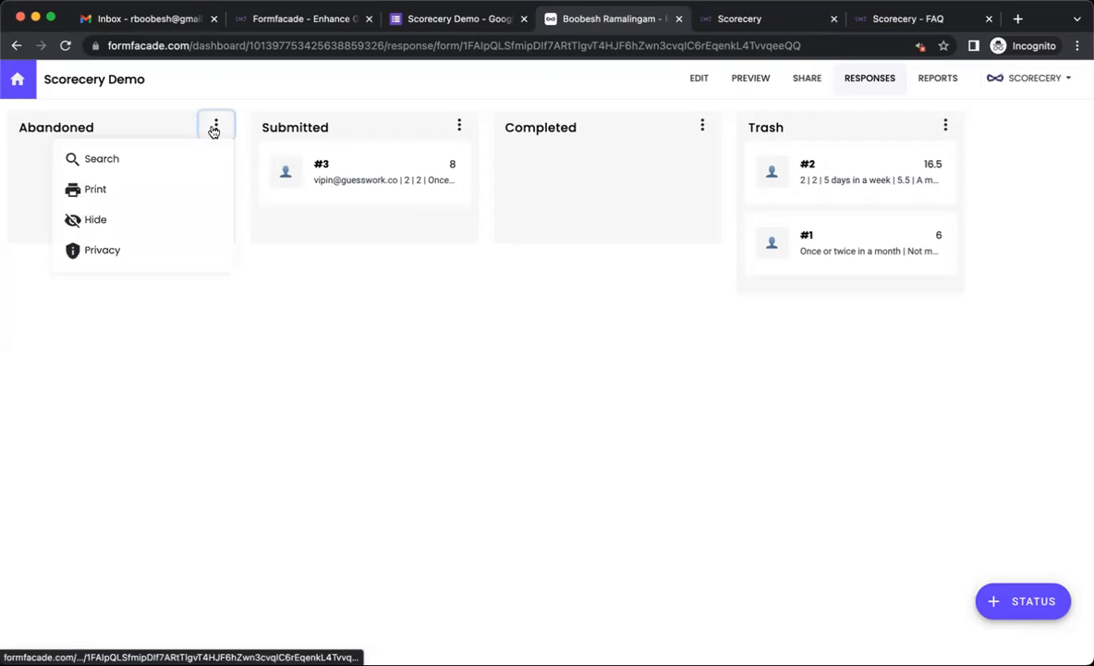
click(92, 218)
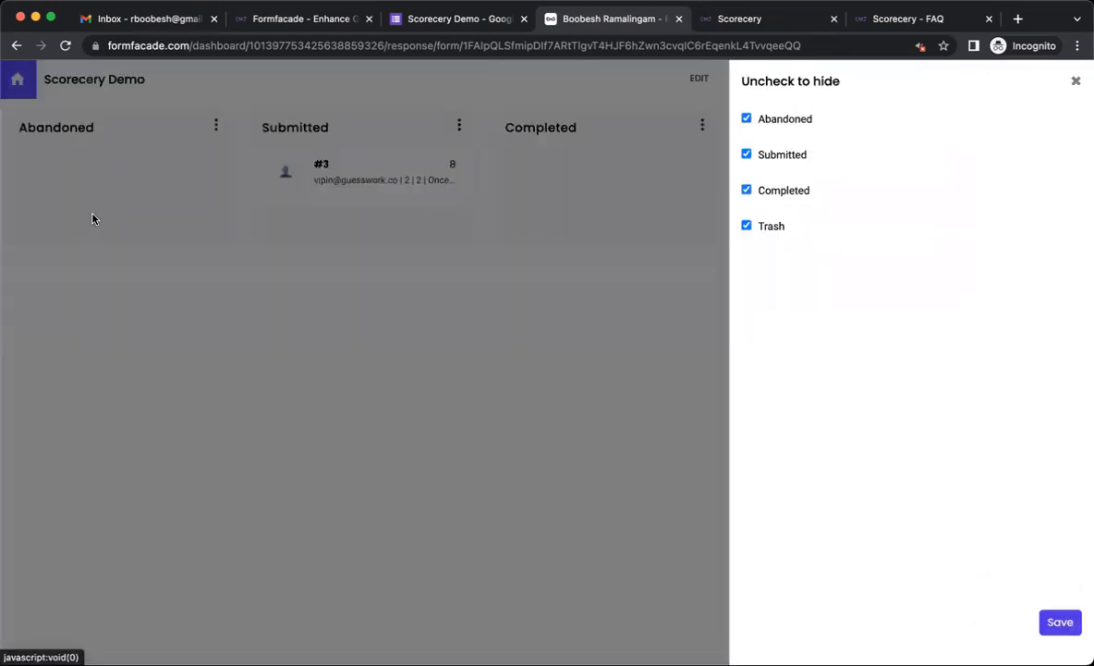
click(747, 118)
click(1059, 623)
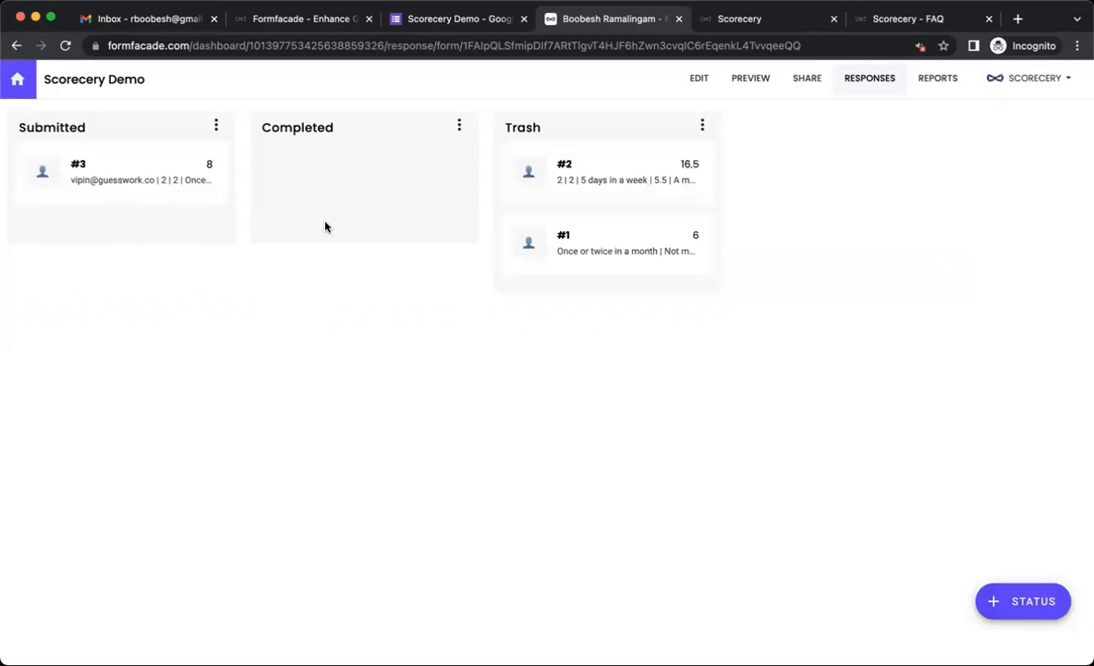
- Enable strict privacy so abandoned and trash responses are deleted after 7 days
click(701, 126)
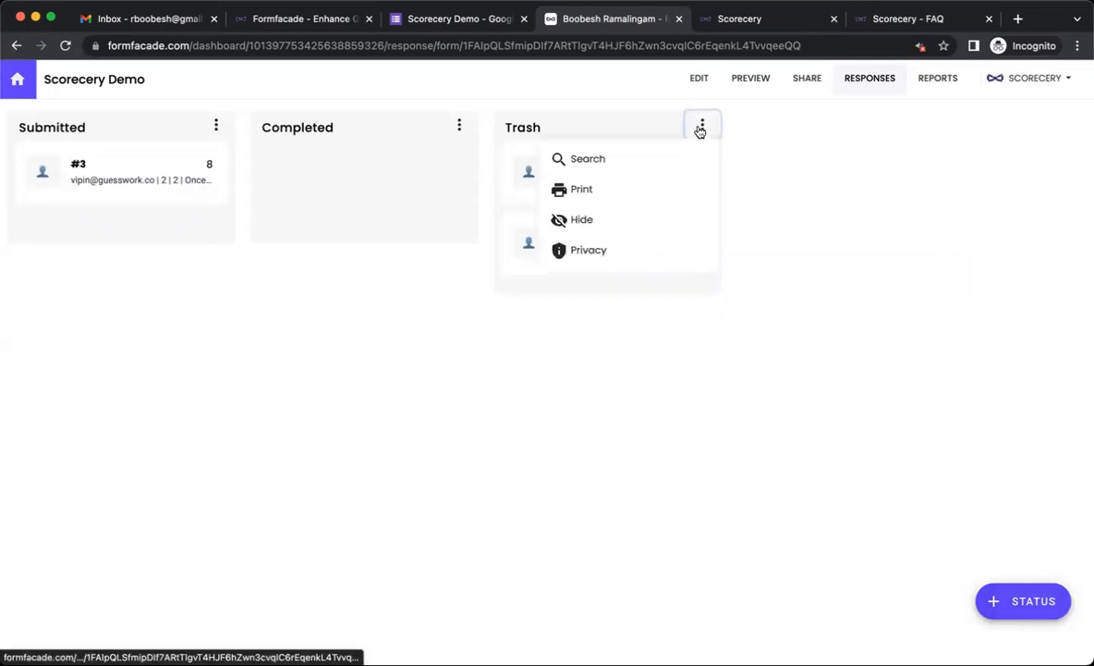
click(591, 250)
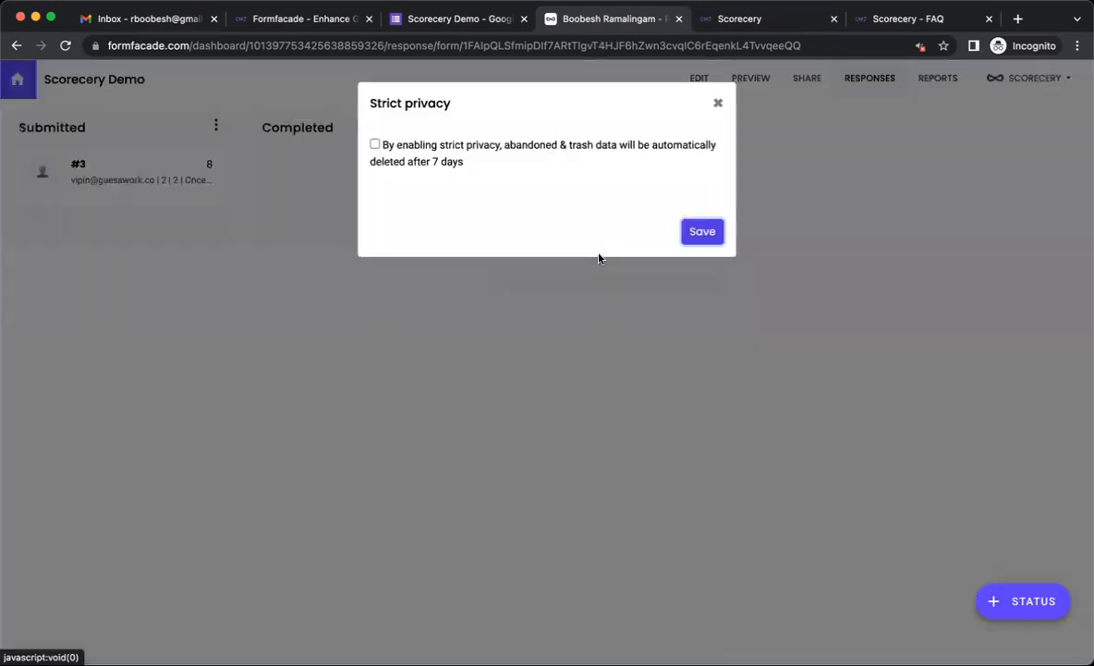
click(375, 145)
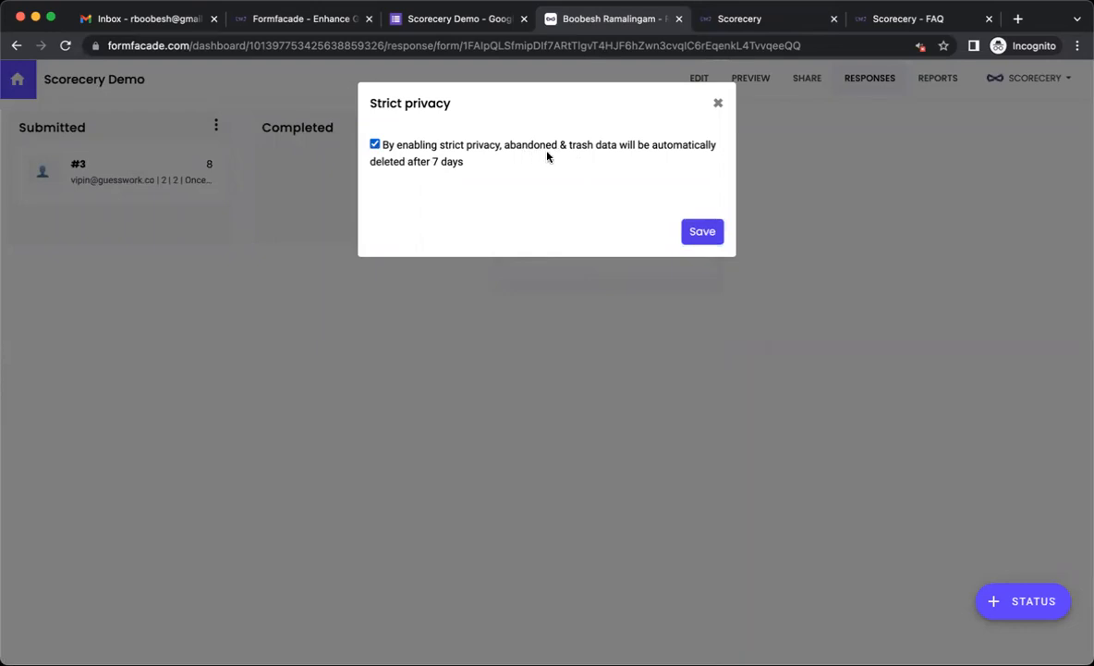
click(701, 232)
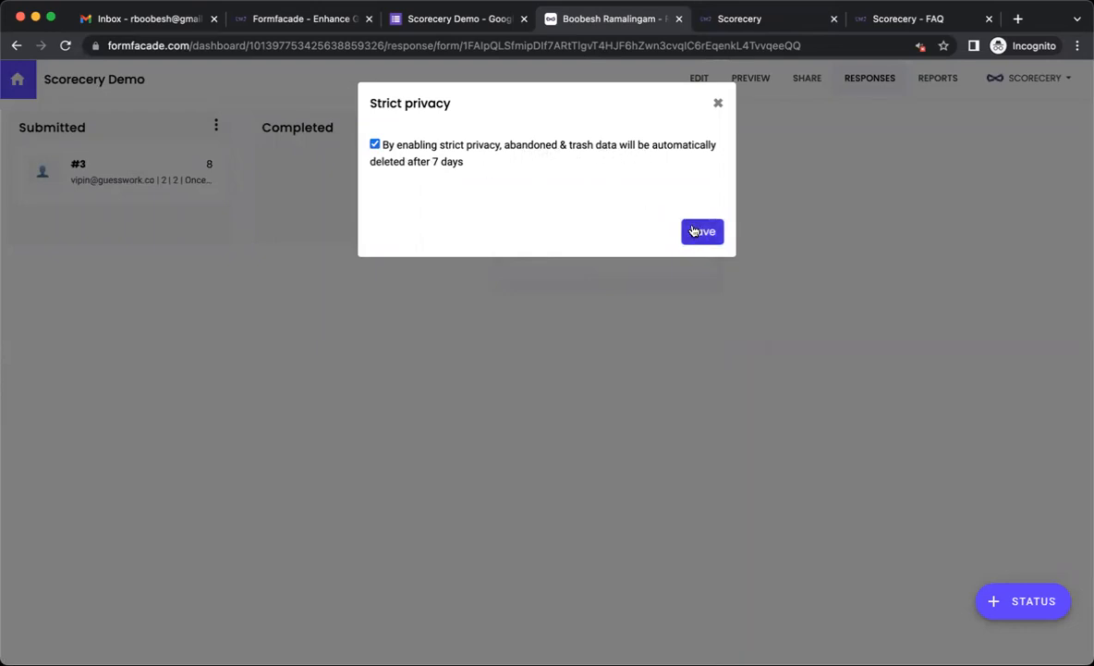